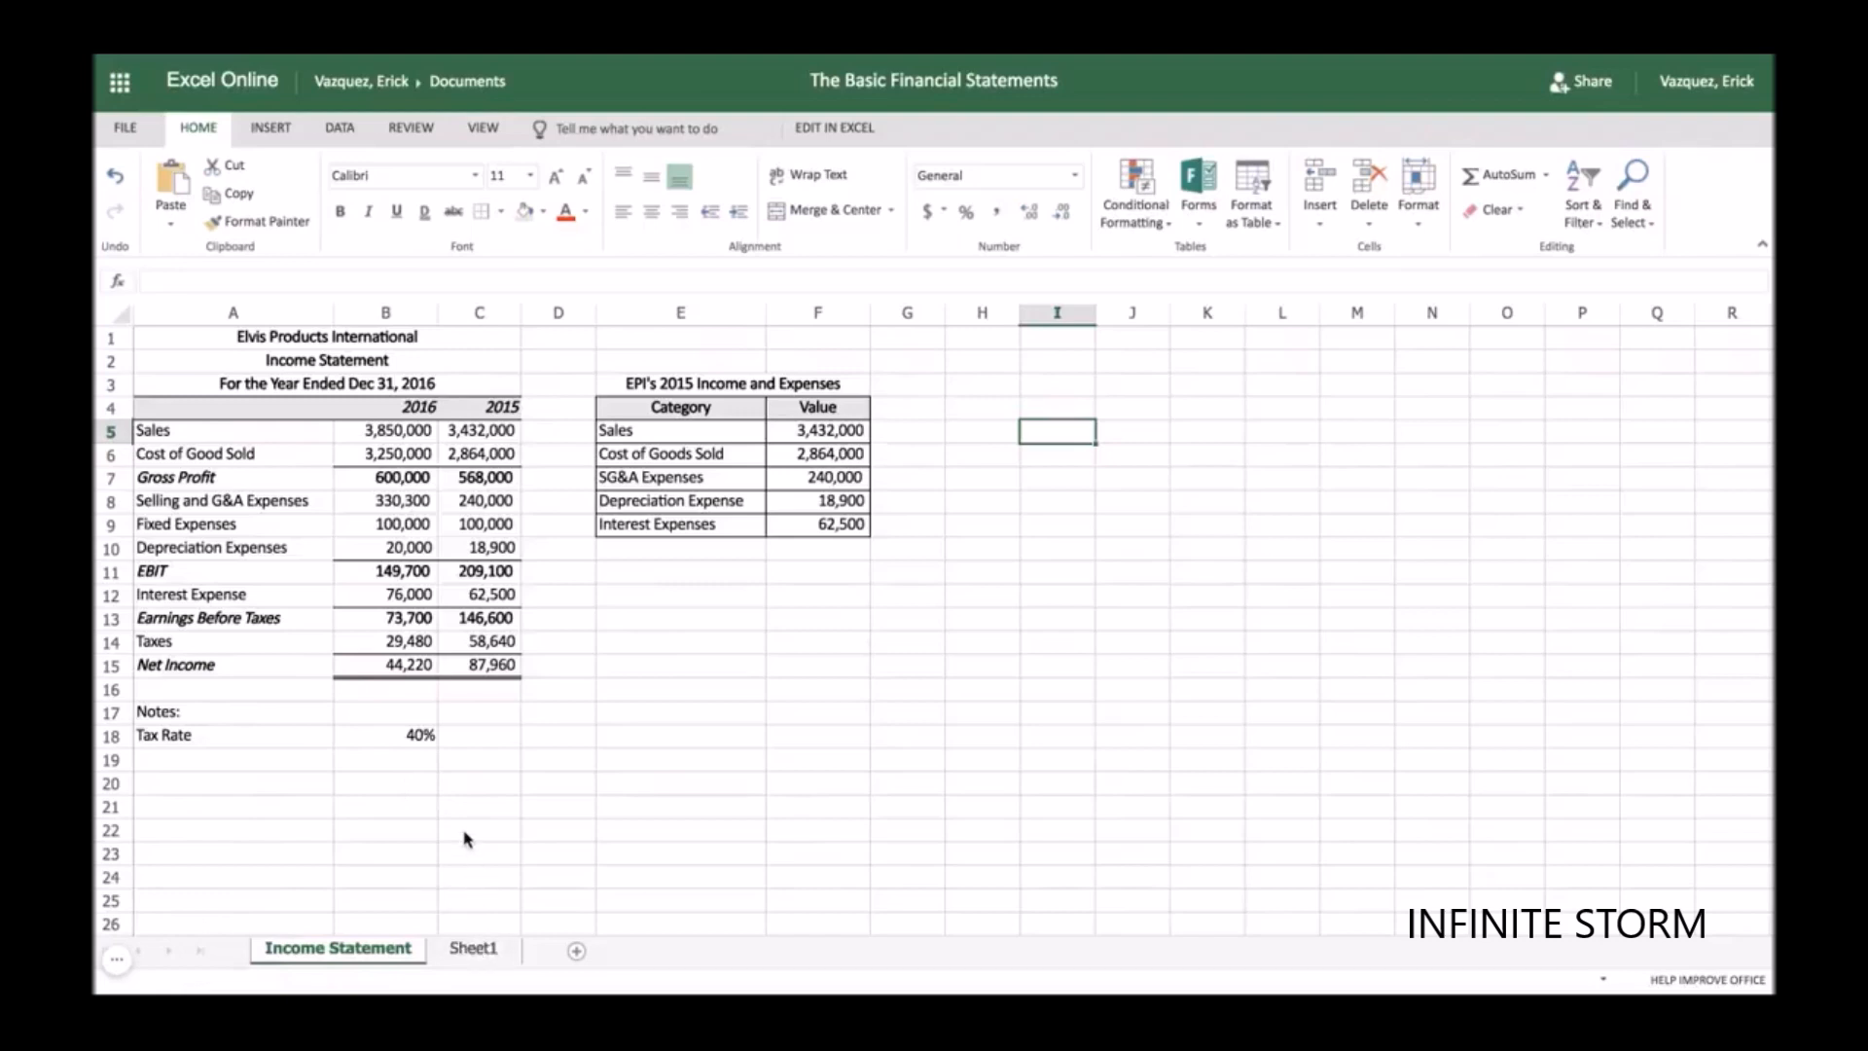
- Enter the company title "Elvis Products International" in cell A1 of Sheet1
left_click(471, 955)
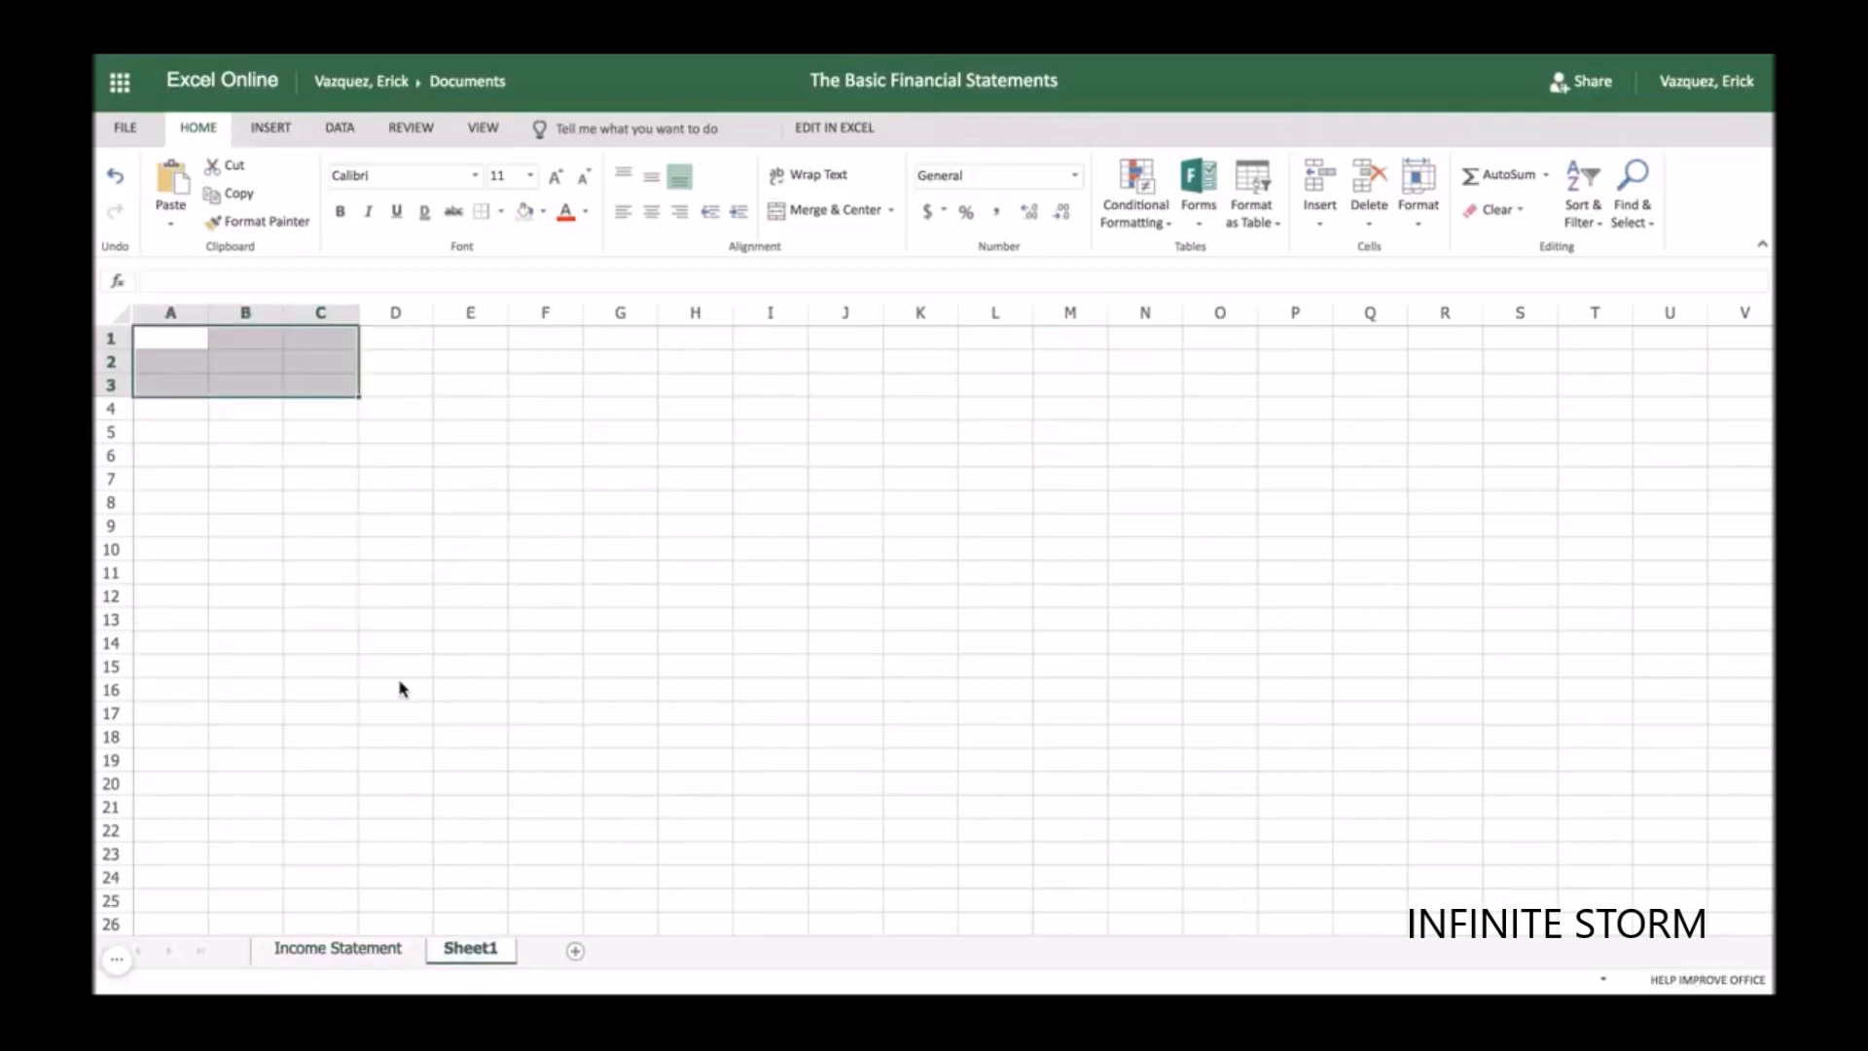
left_click(277, 532)
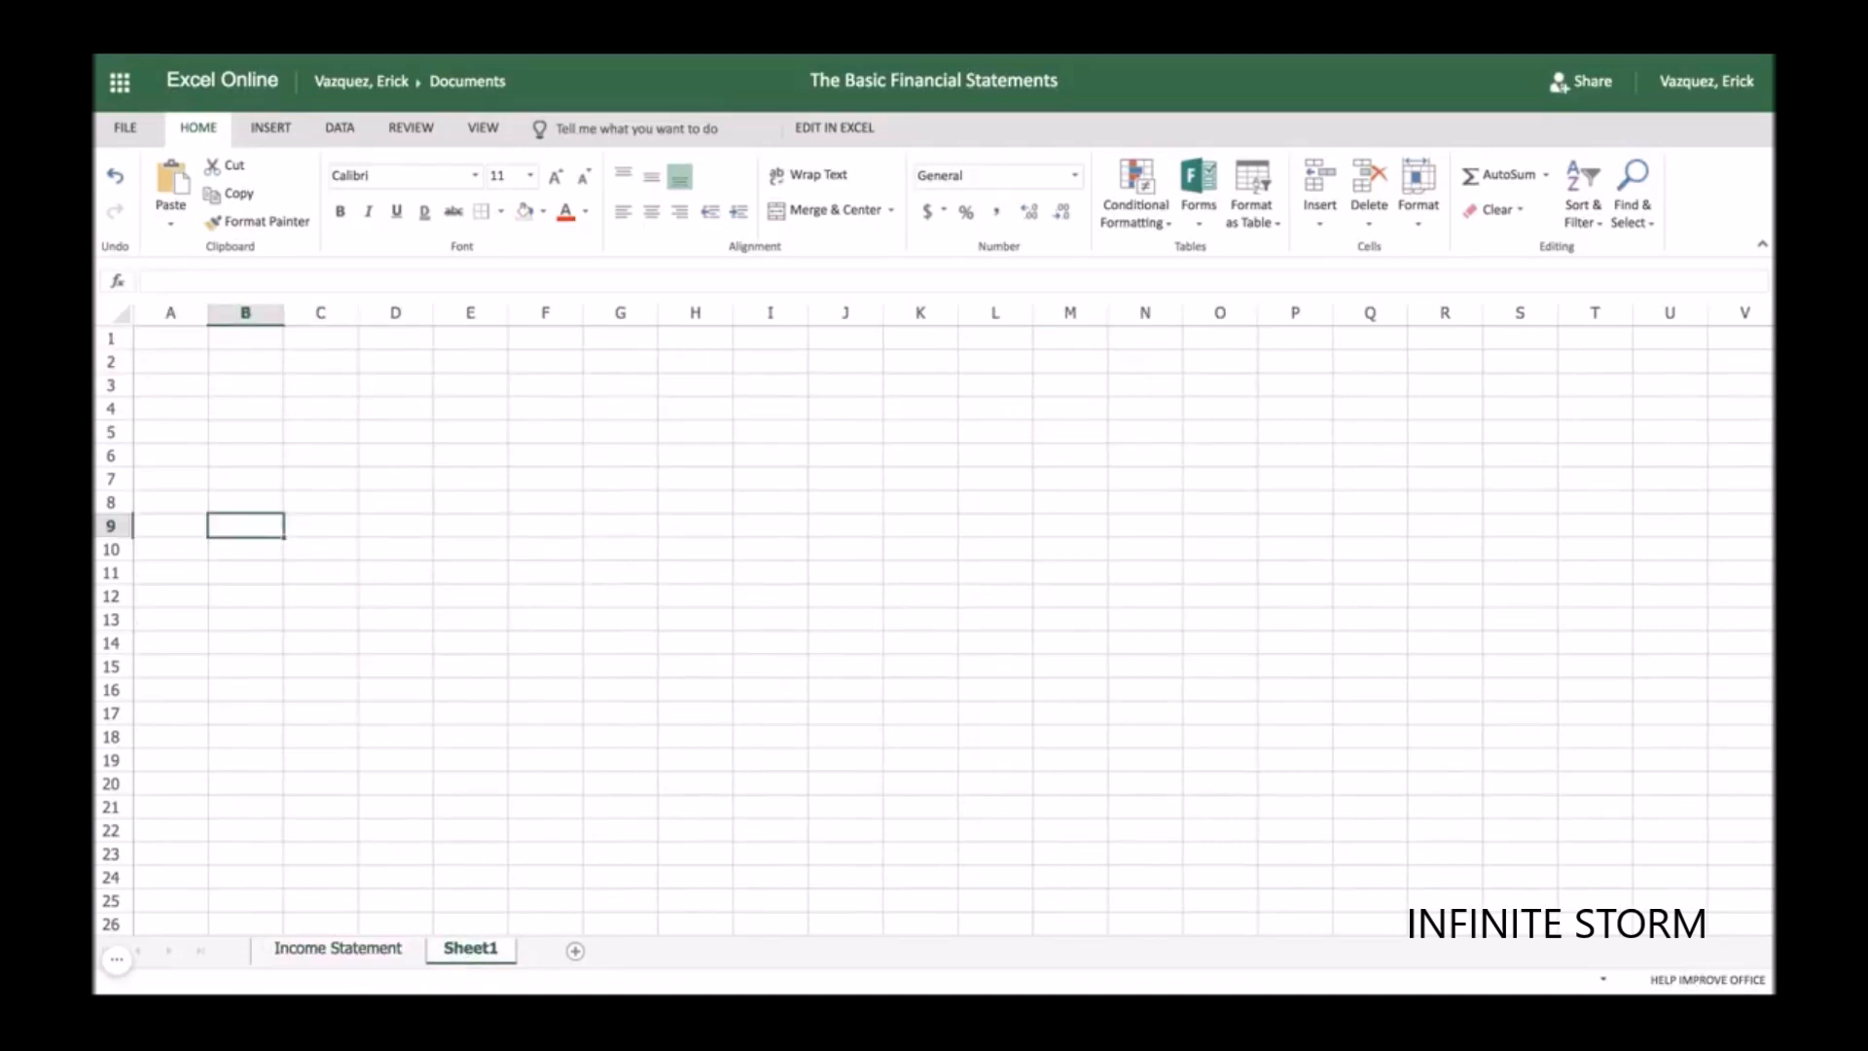
left_click(172, 342)
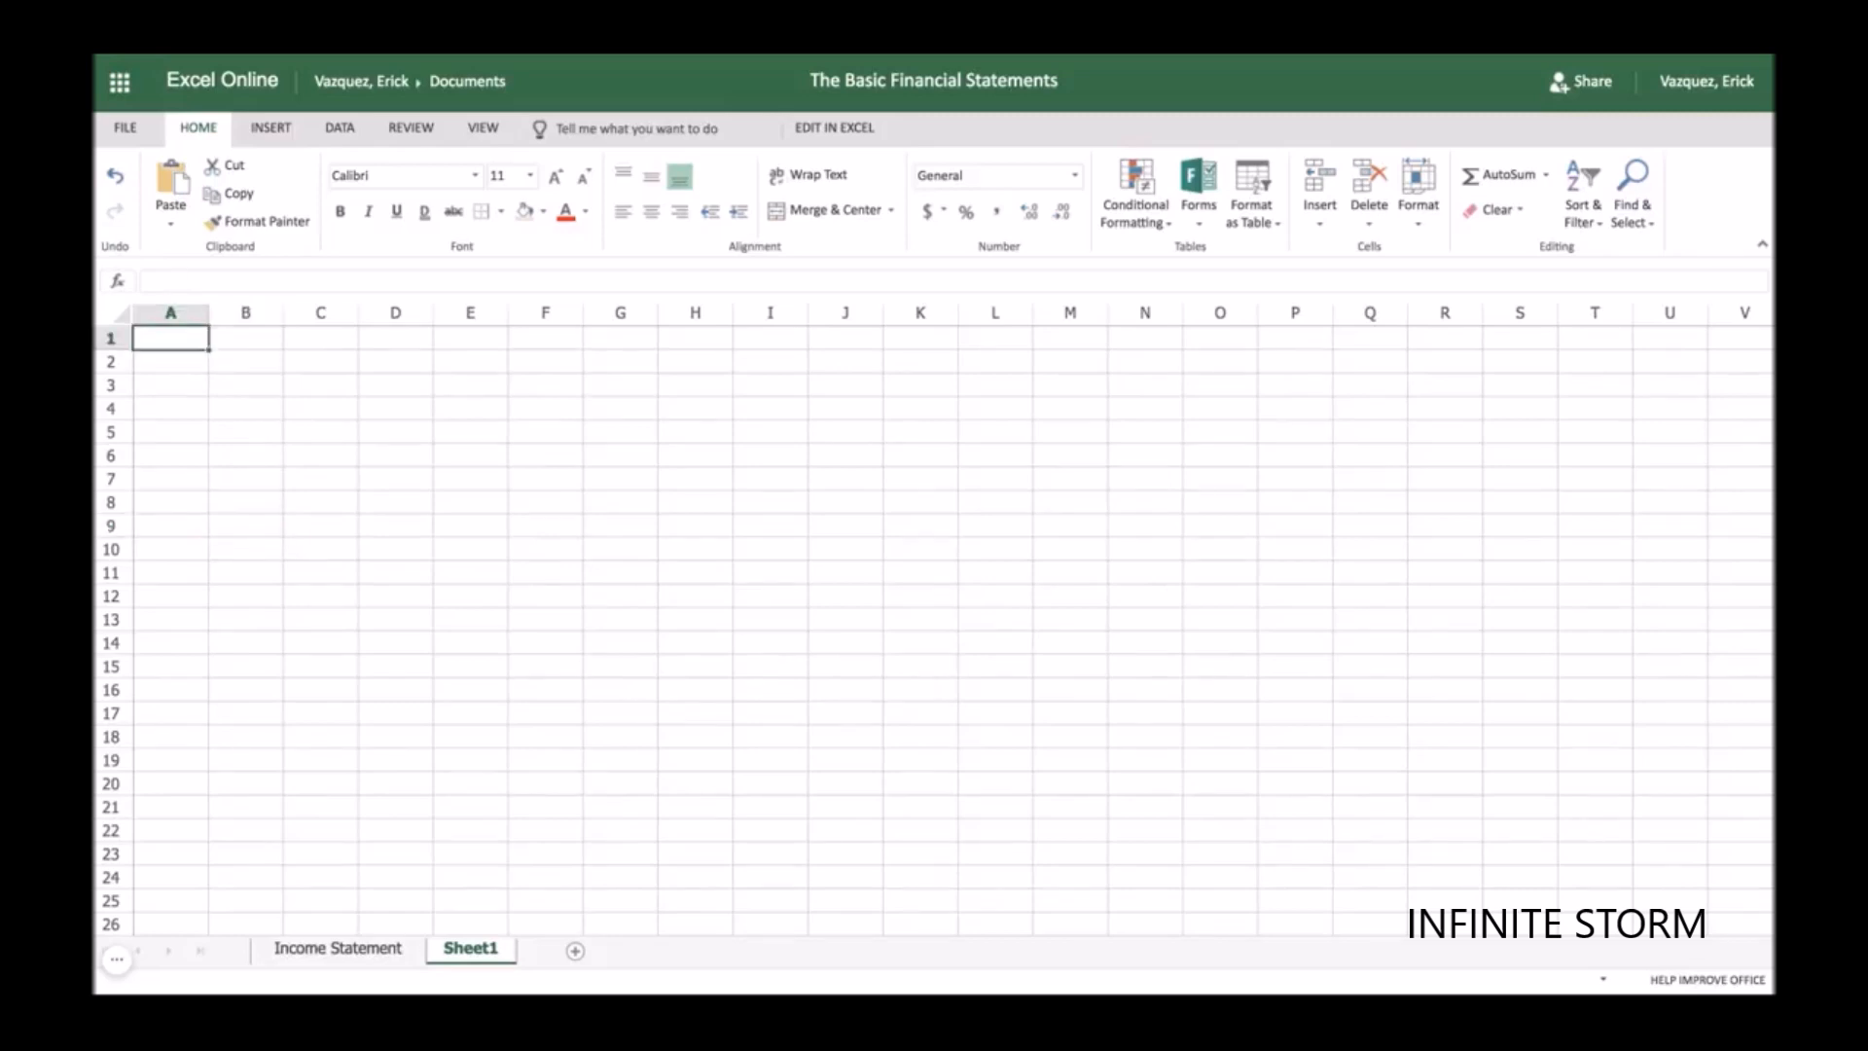
type("Elvis Prode")
key("BackSpace")
type("ucts Internaitional")
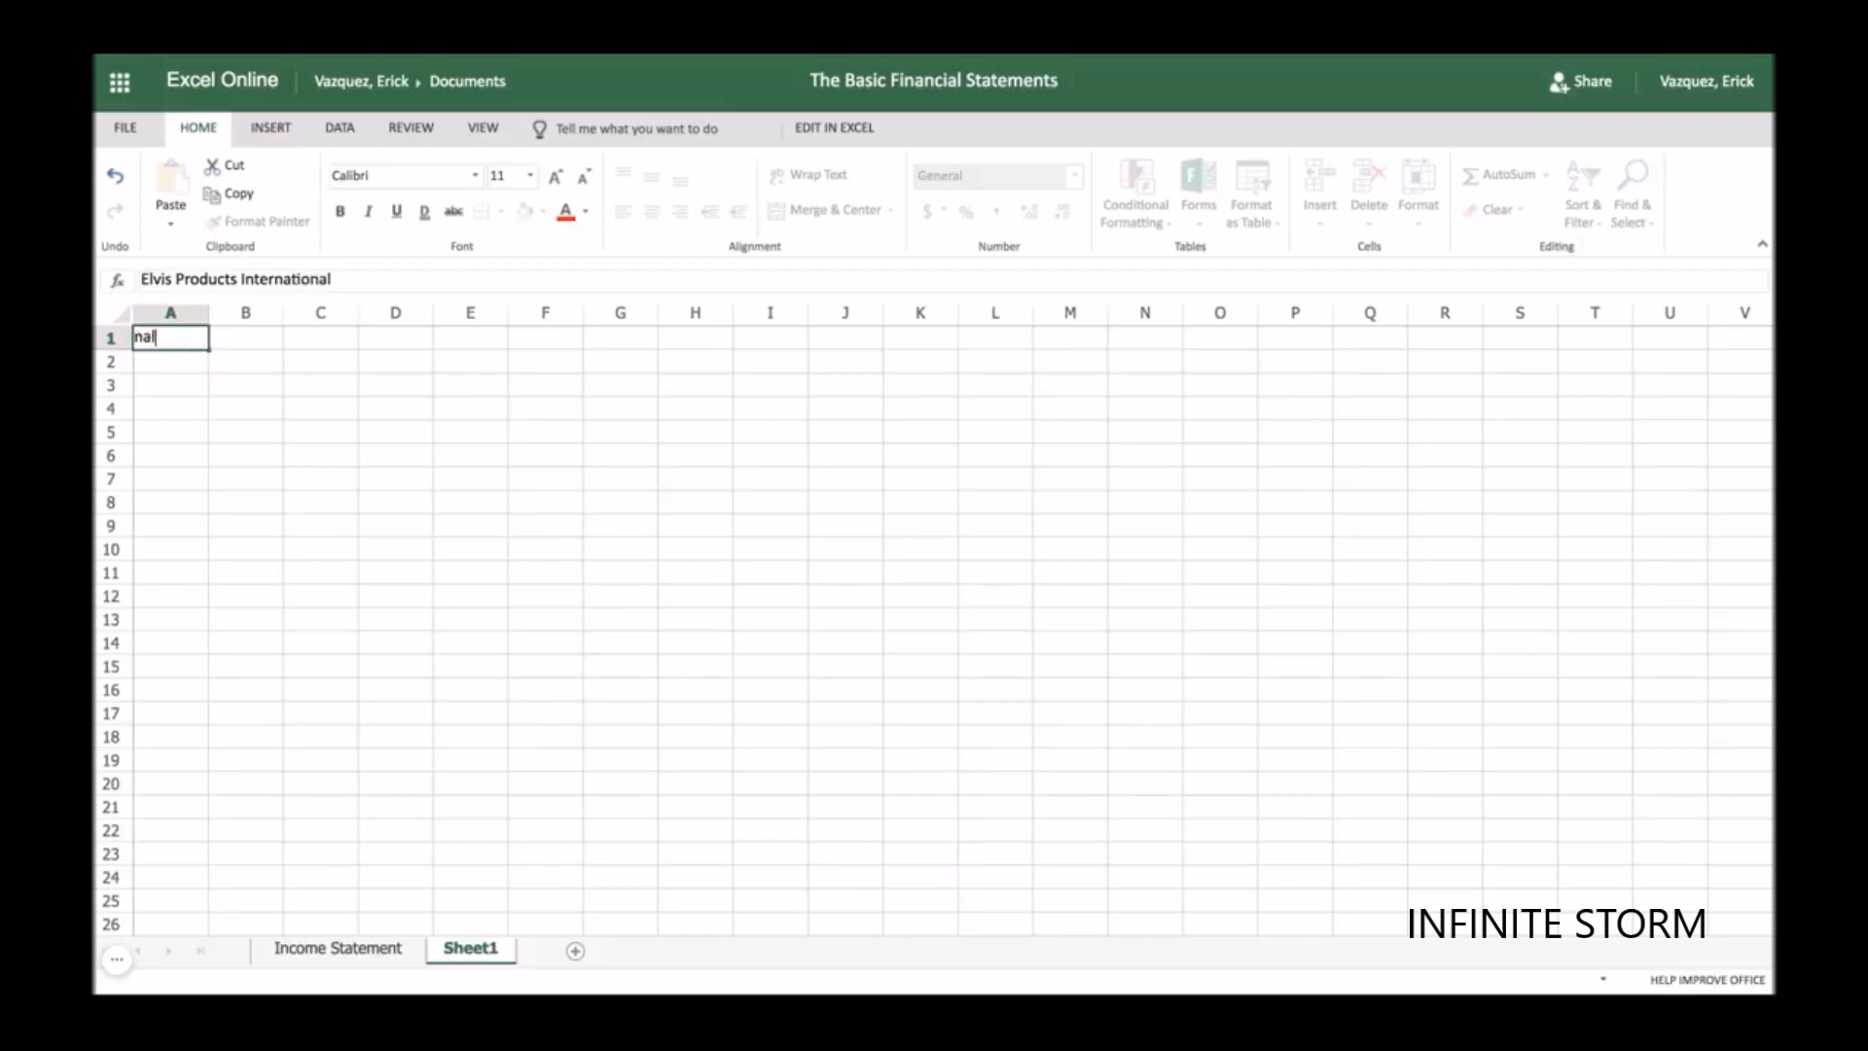
key("Return")
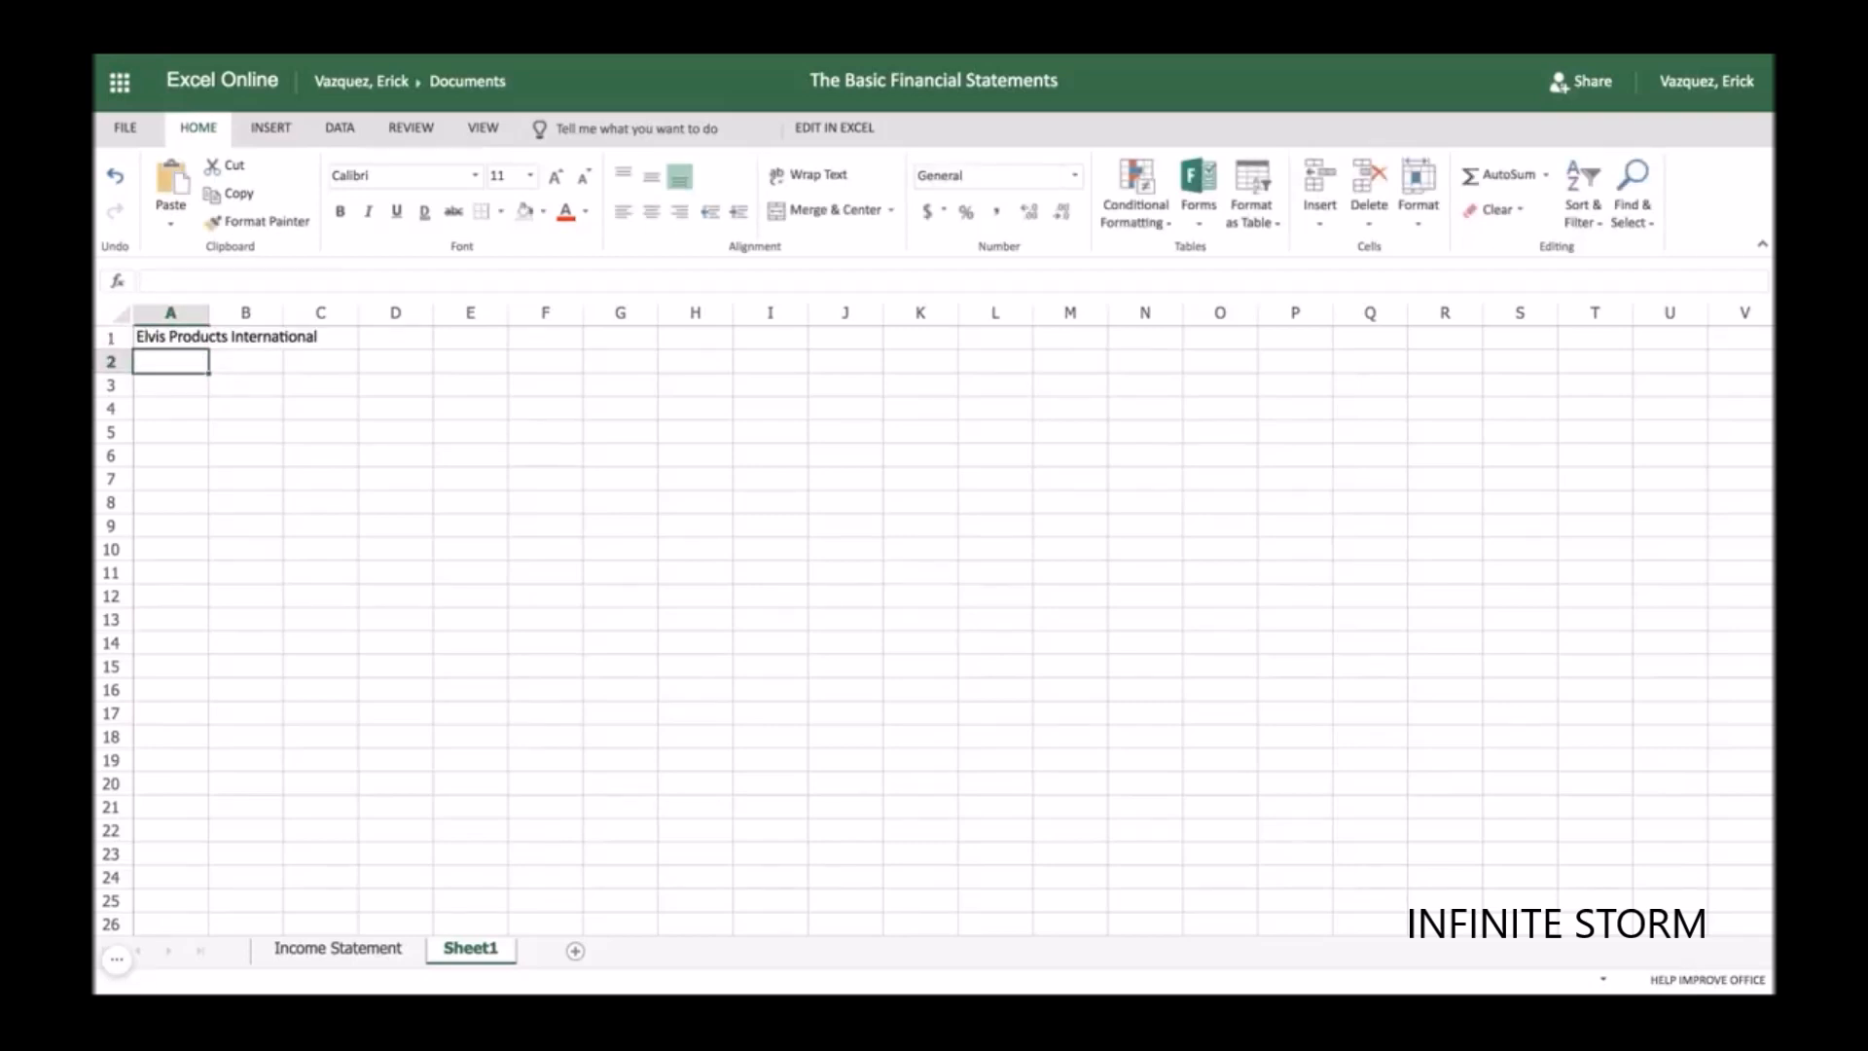
- Enter "Income Statement" in cell A2 and "For the Year Ended Dec. 31, 2016" in cell A3
type("Income Statement")
key("Return")
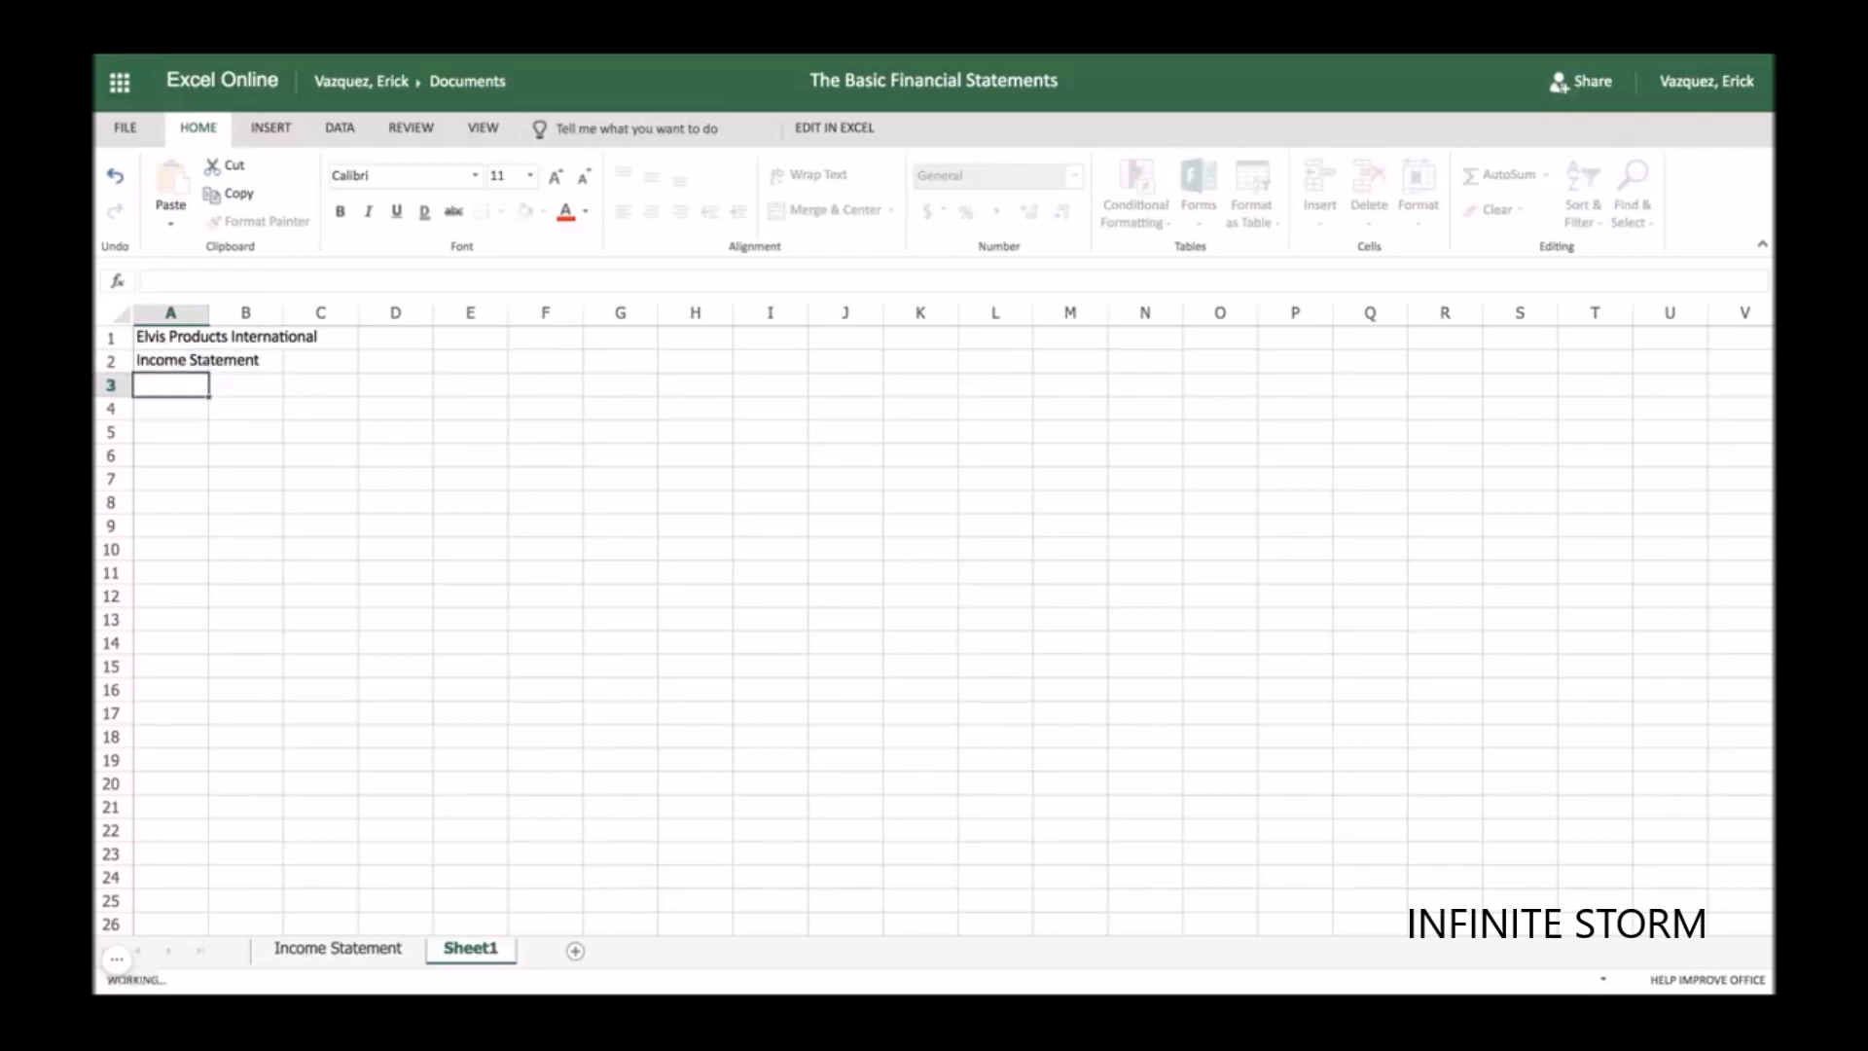
type("For the Year ")
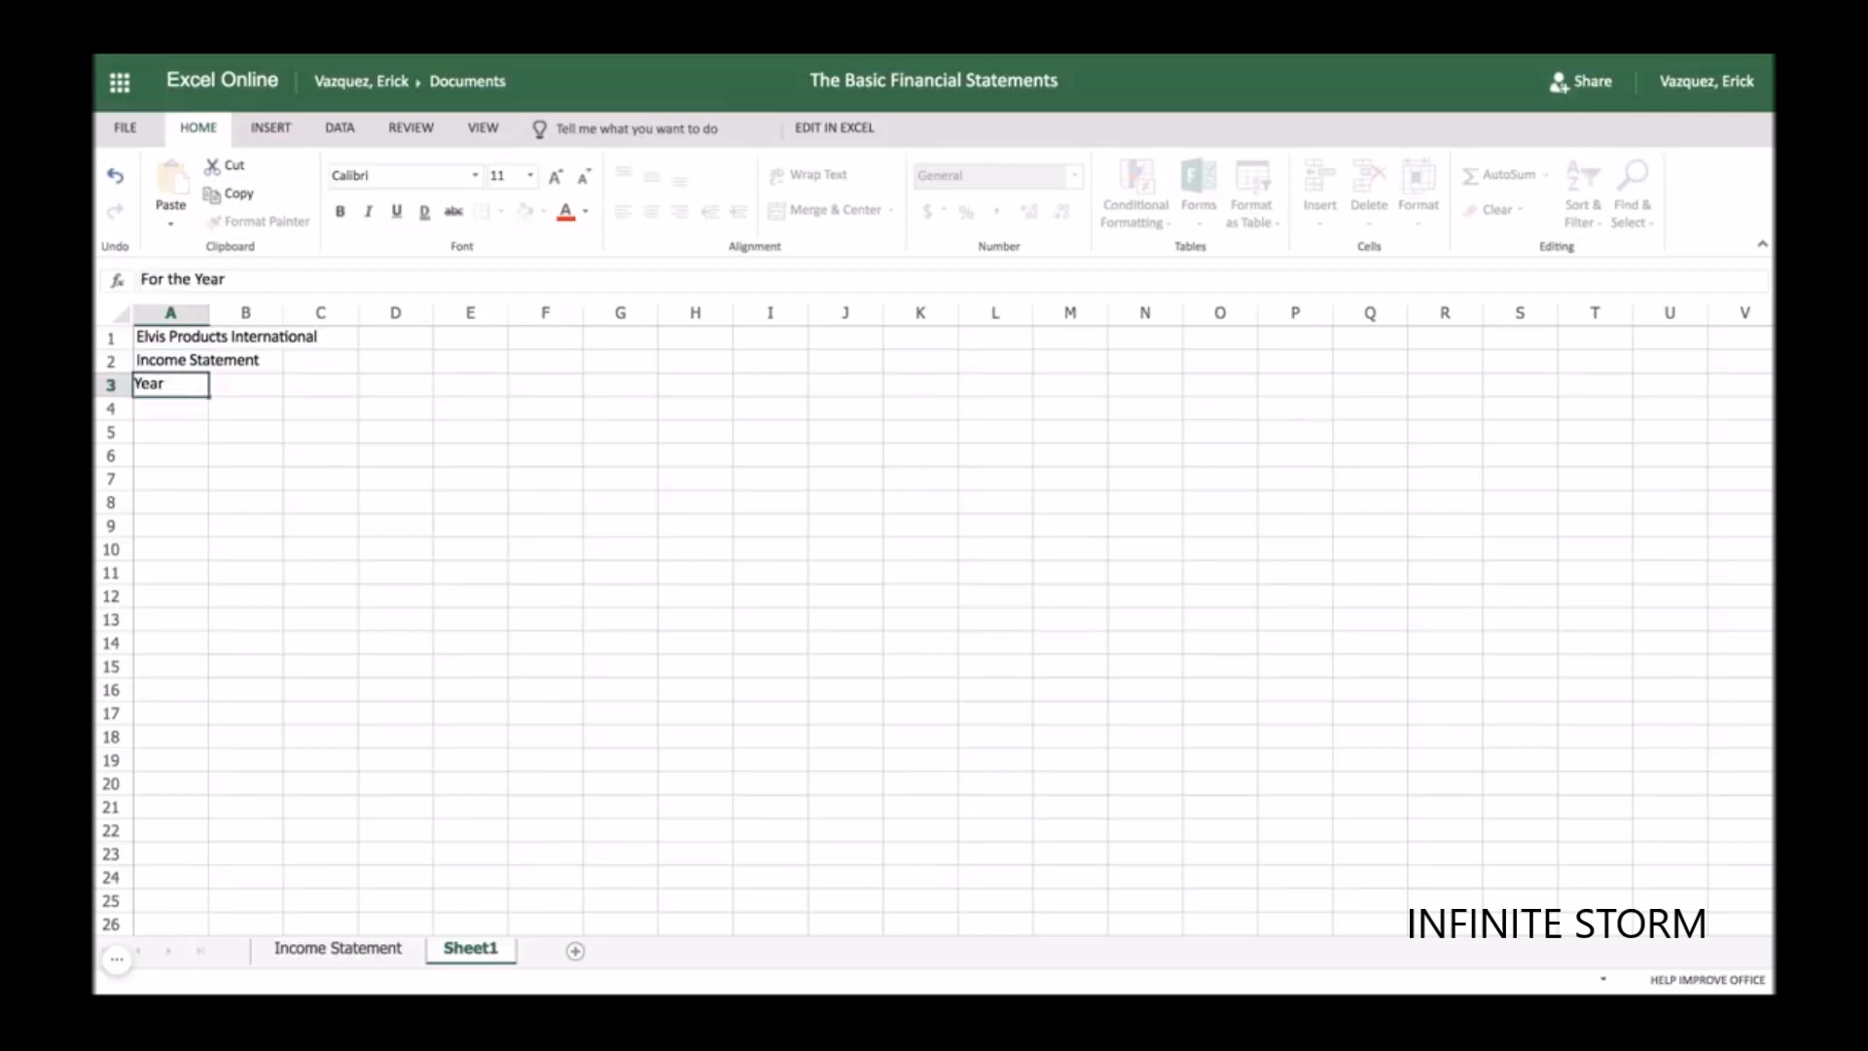
type("Ended Dec. 31, 2016")
key("Return")
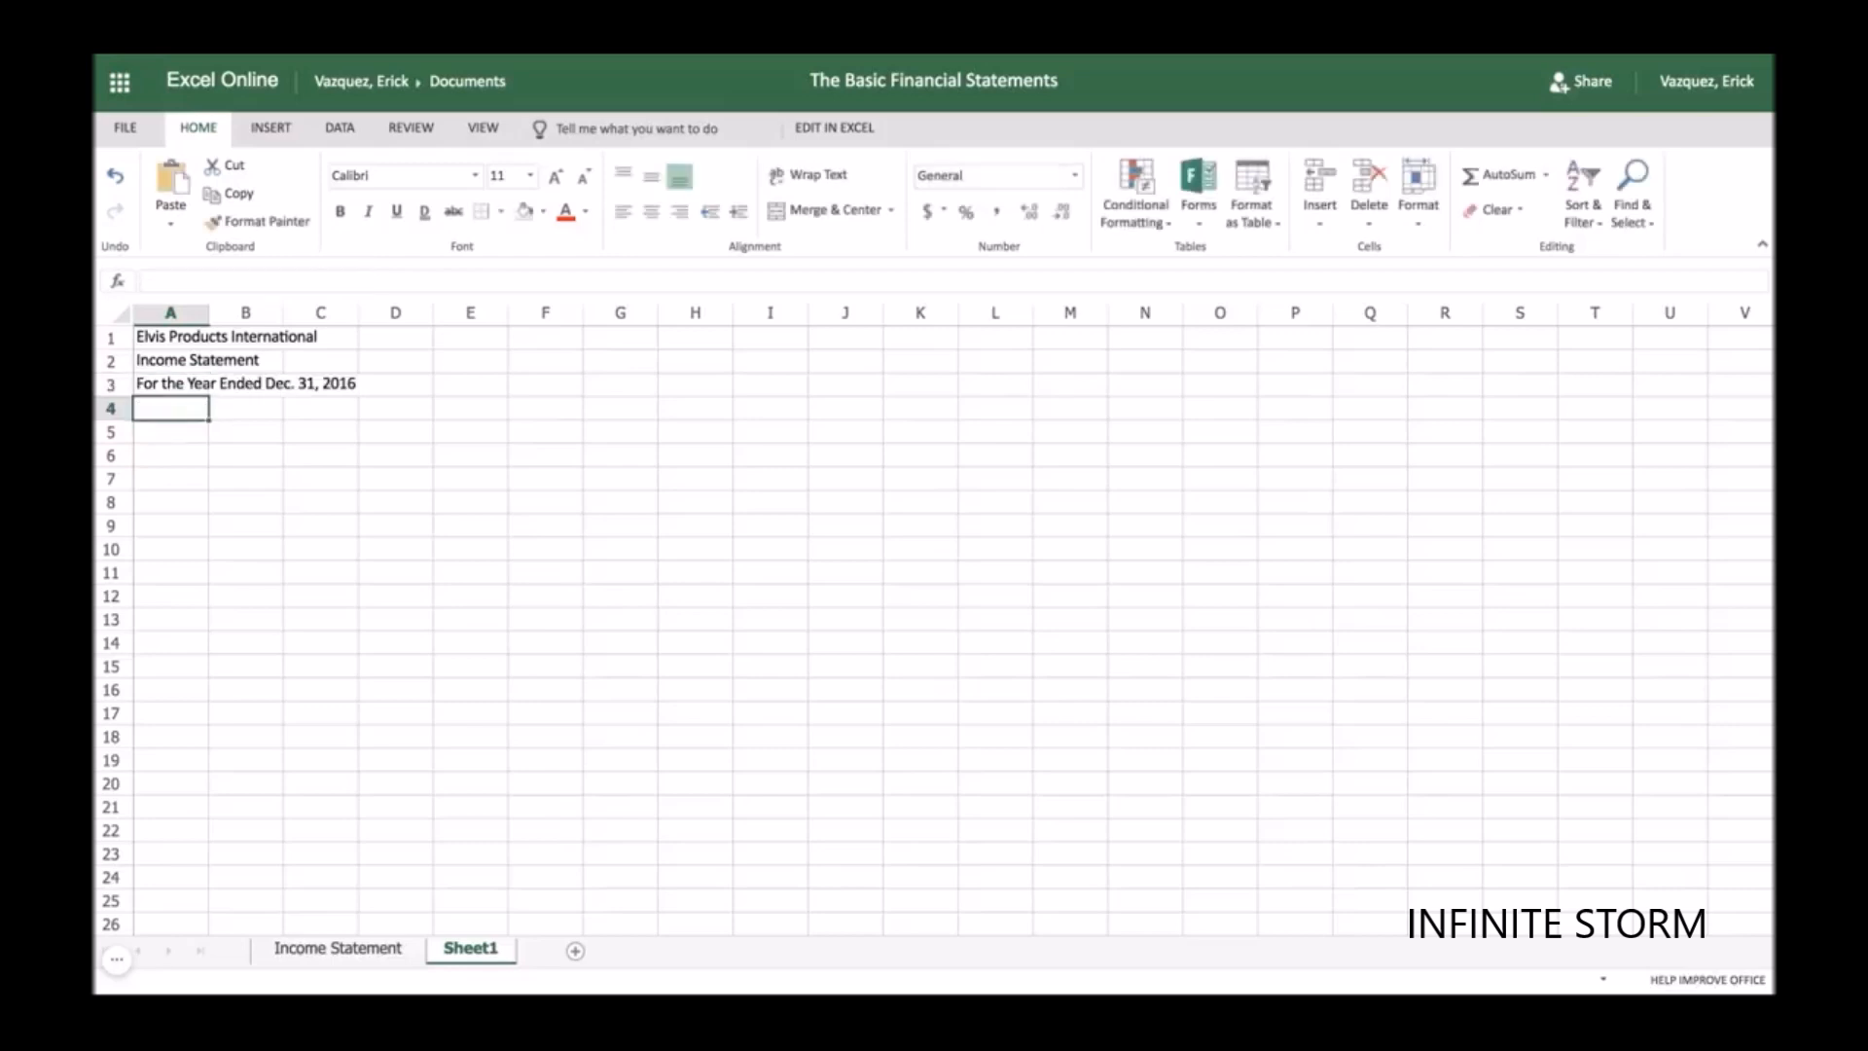
- Merge the three title rows across columns A to C and center their text horizontally
left_click(199, 337)
key("shift+Right")
key("shift+Right")
key("shift+Down")
key("shift+Down")
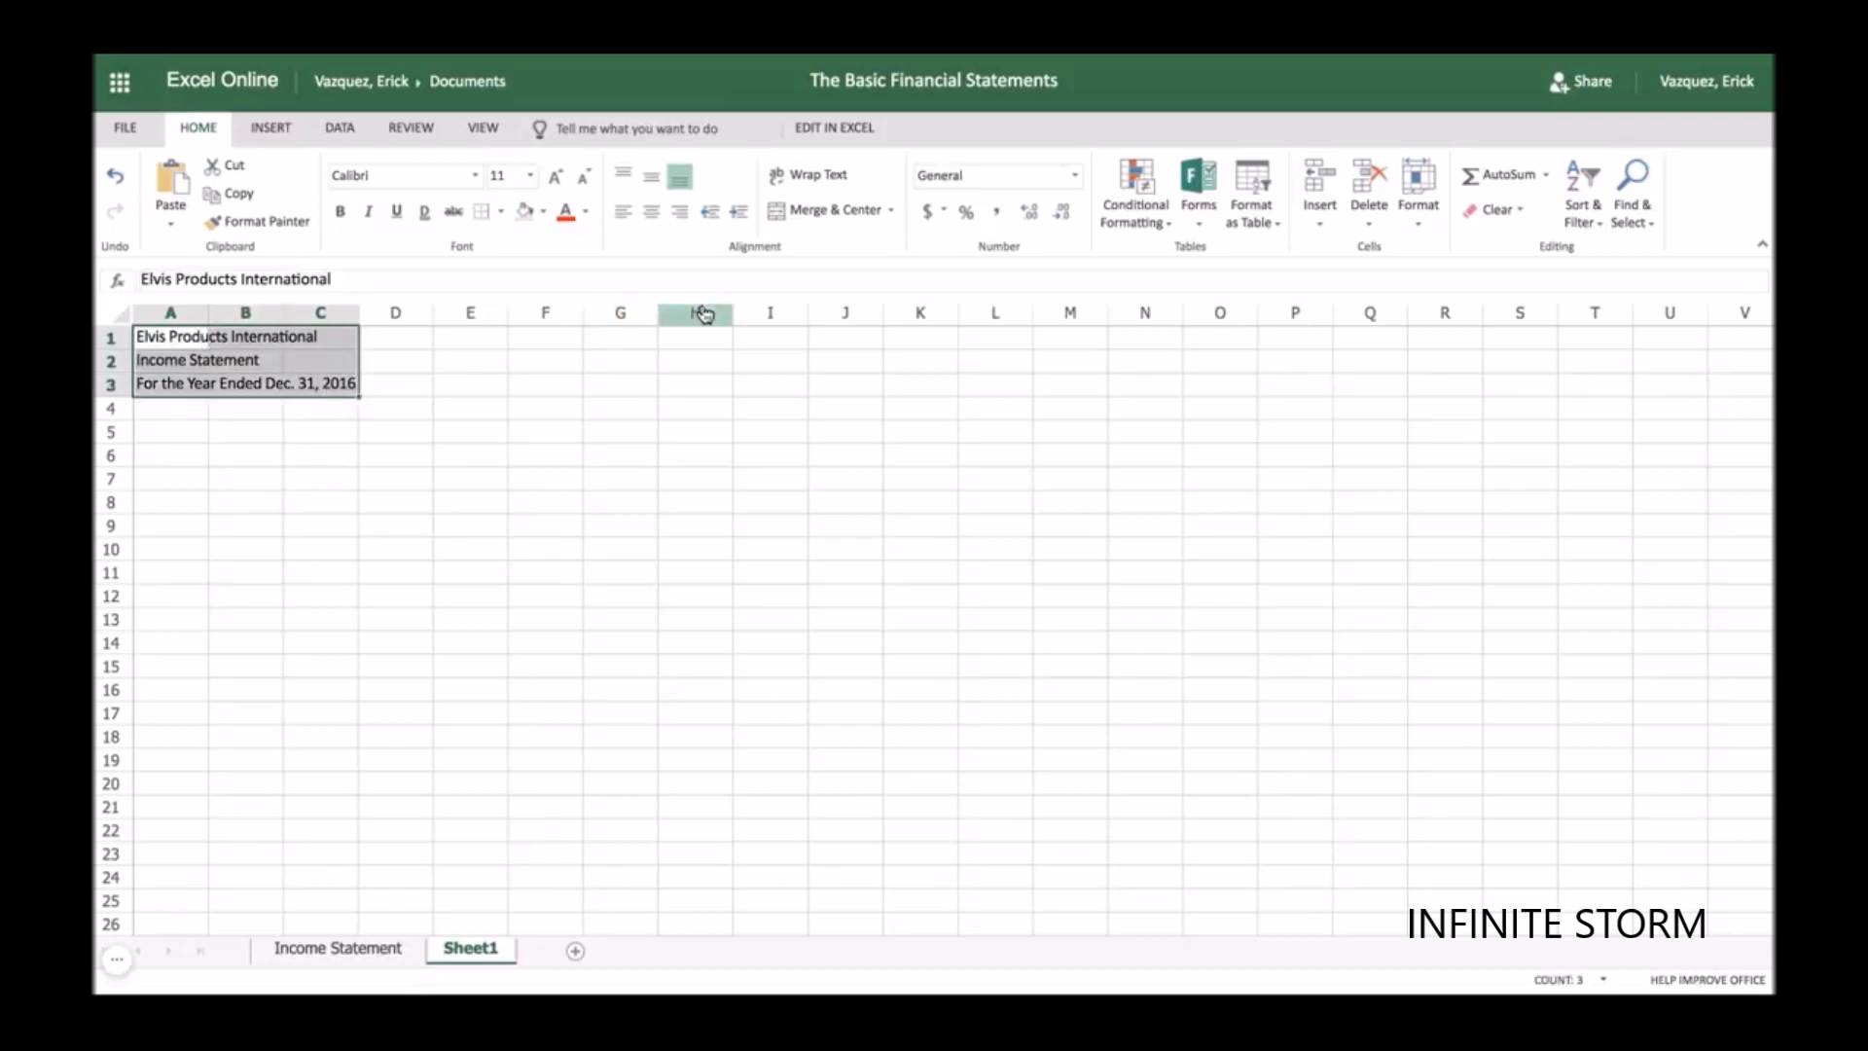
left_click(890, 214)
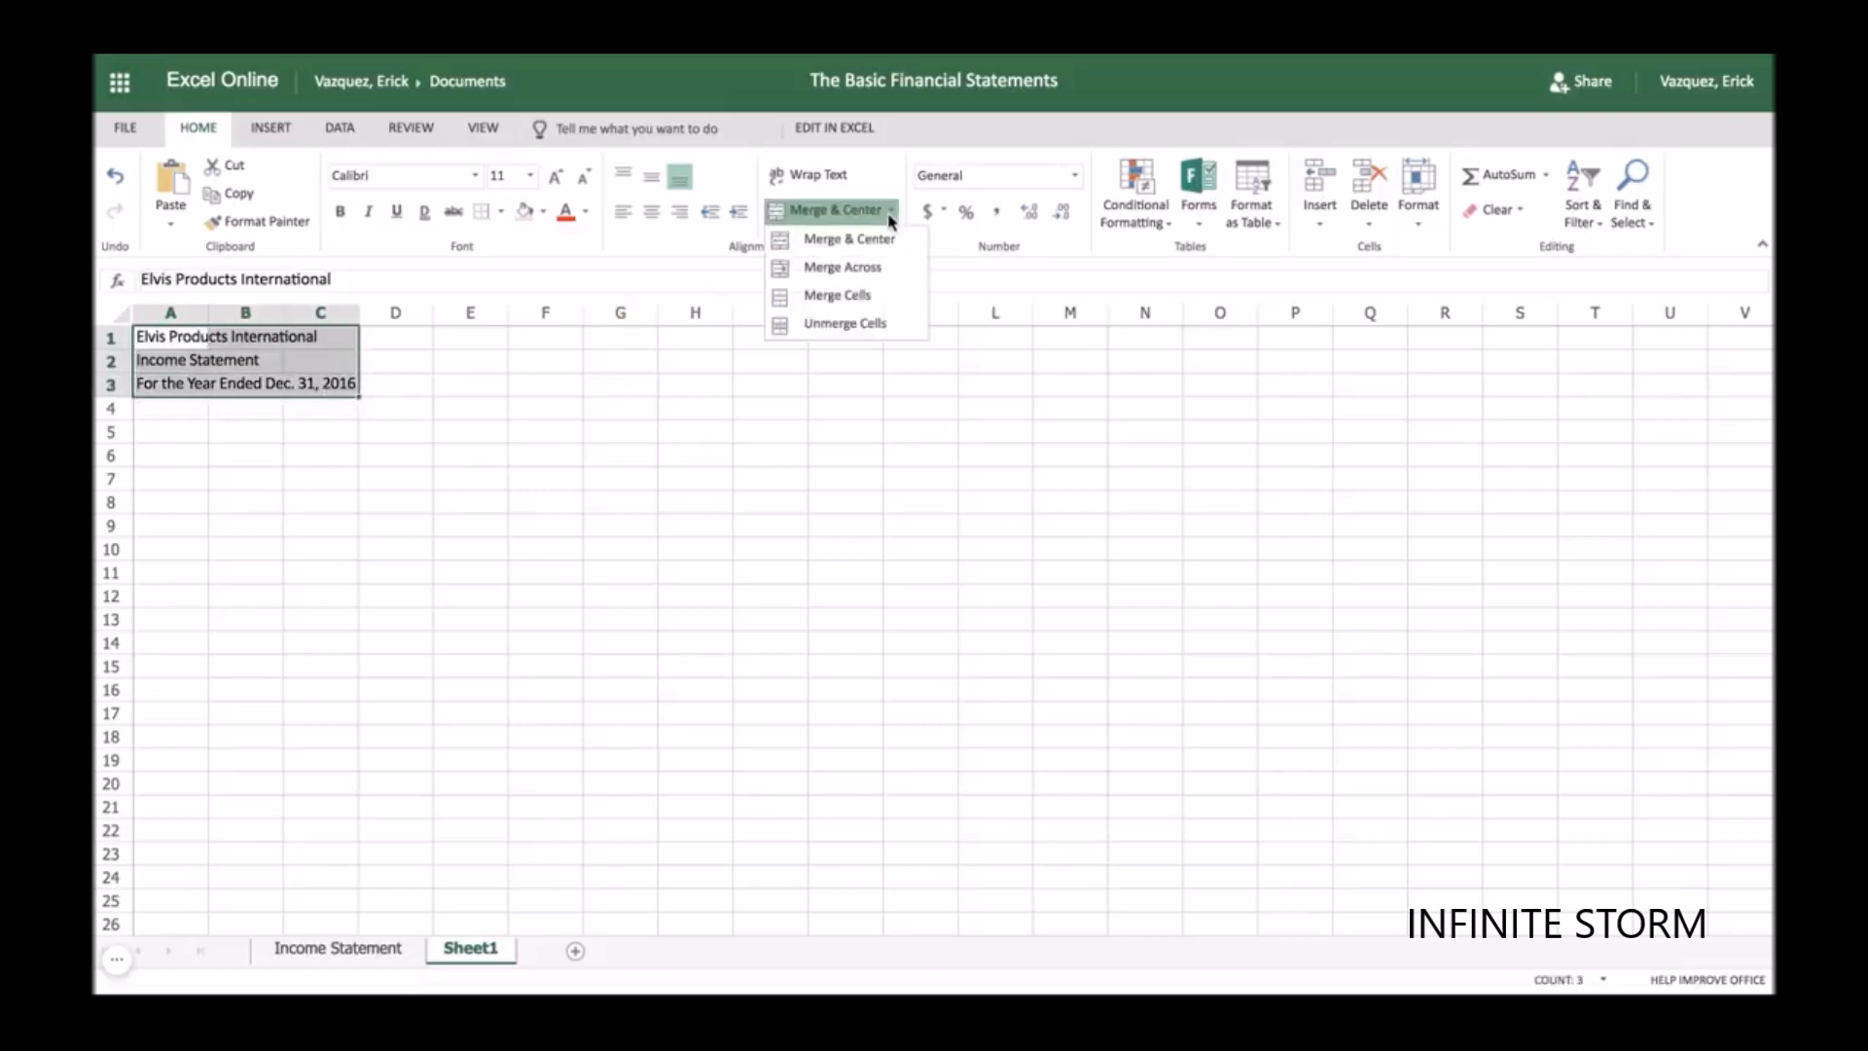
left_click(889, 264)
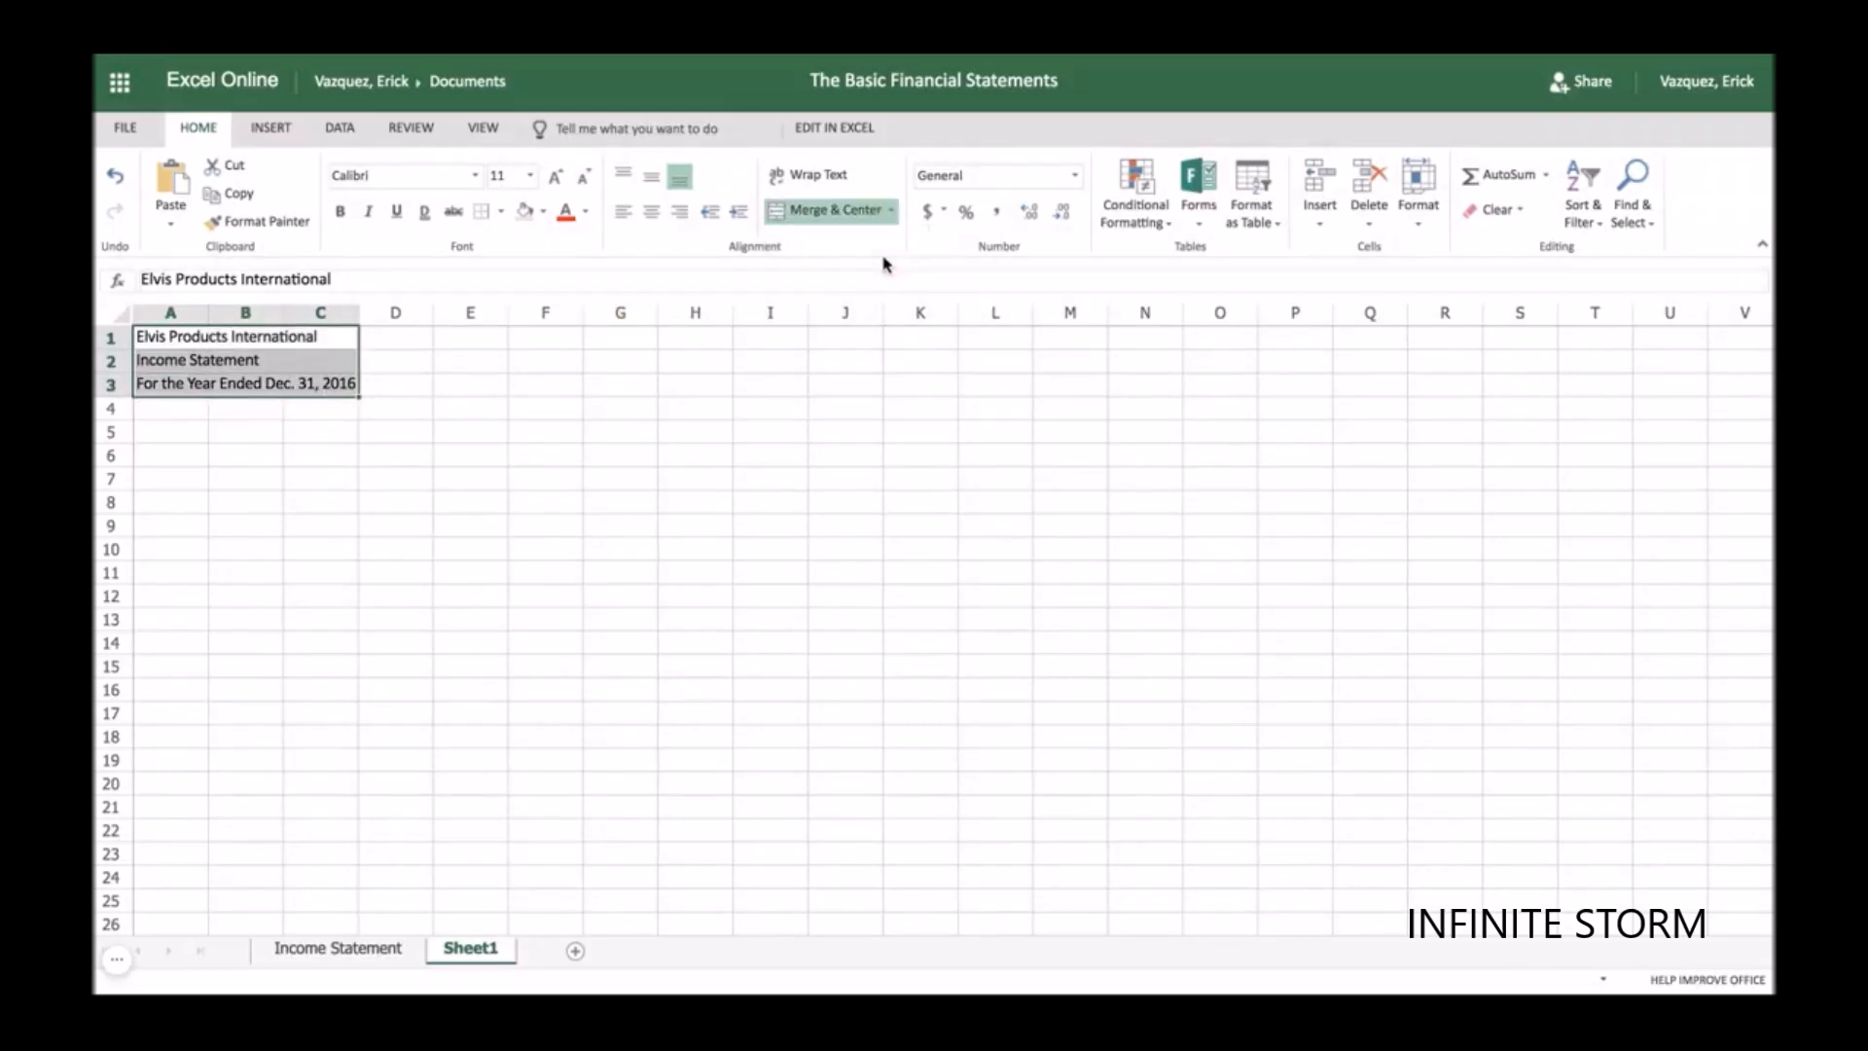
left_click(652, 214)
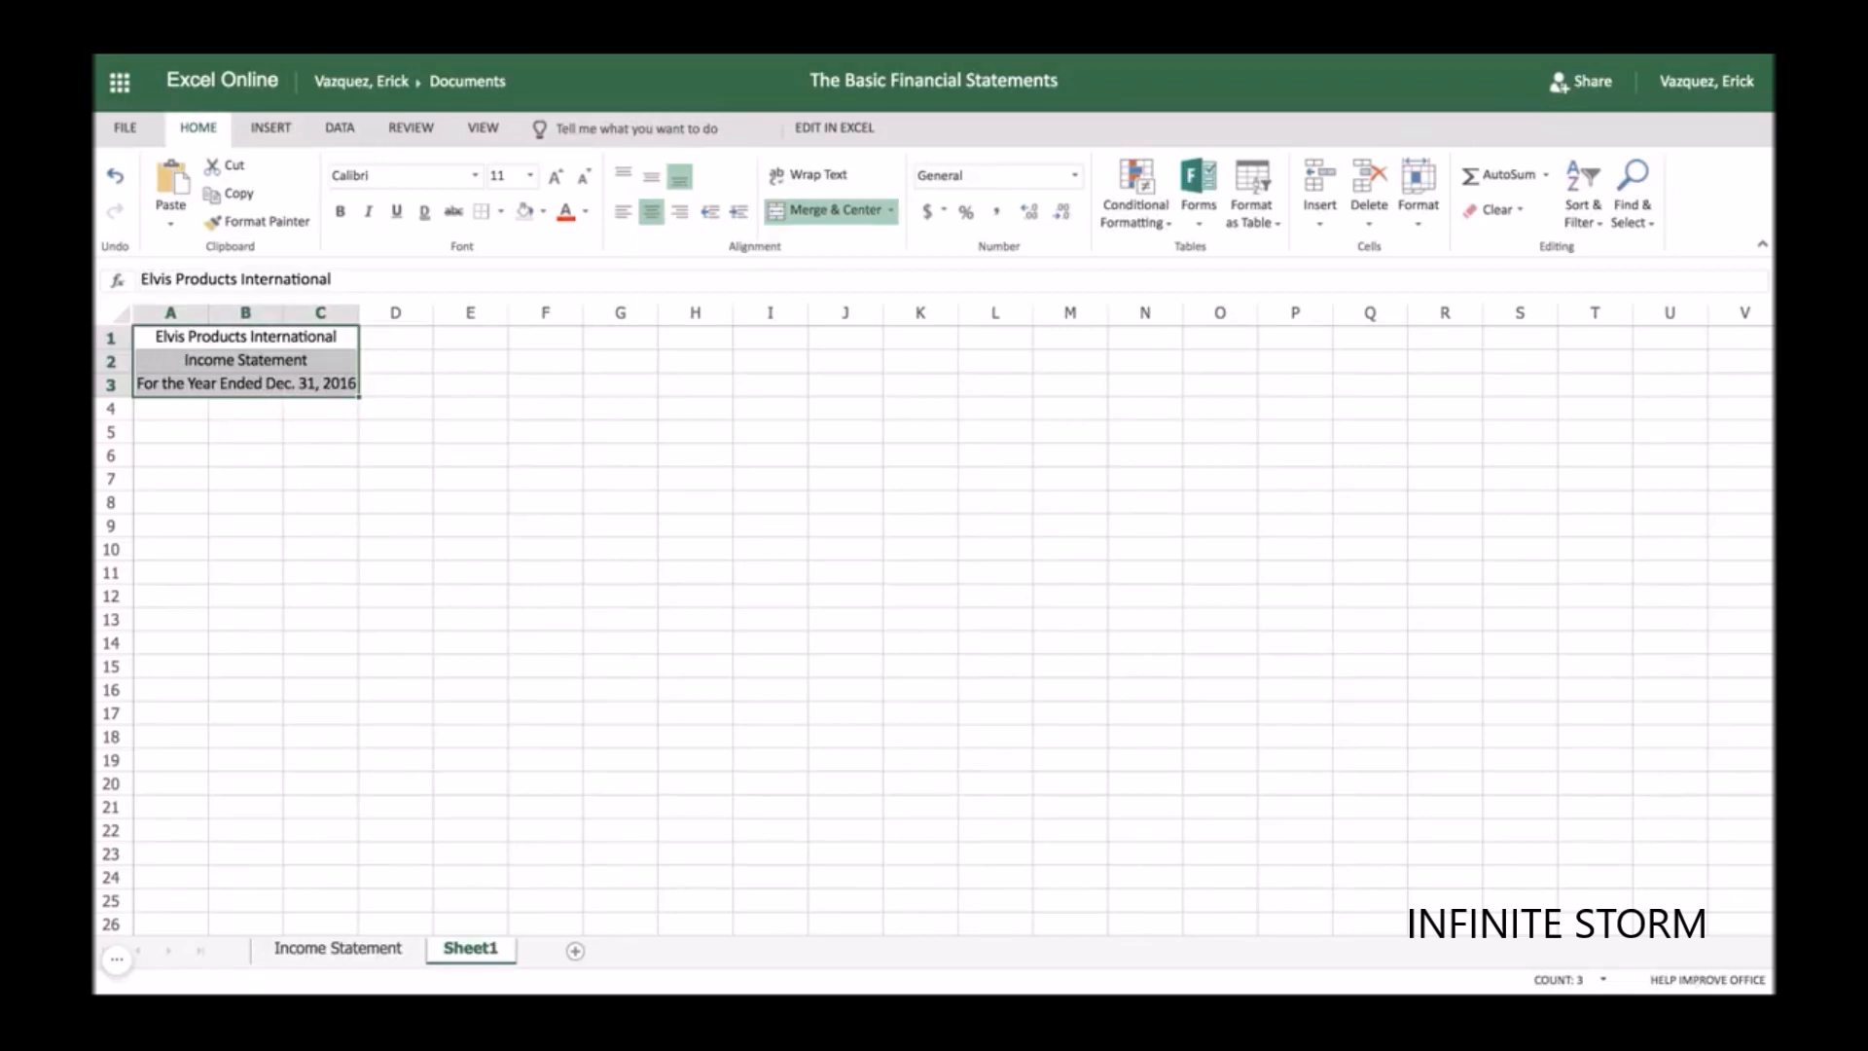
- Enter the year headings 2016 in cell B4 and 2015 in cell C4
left_click(250, 410)
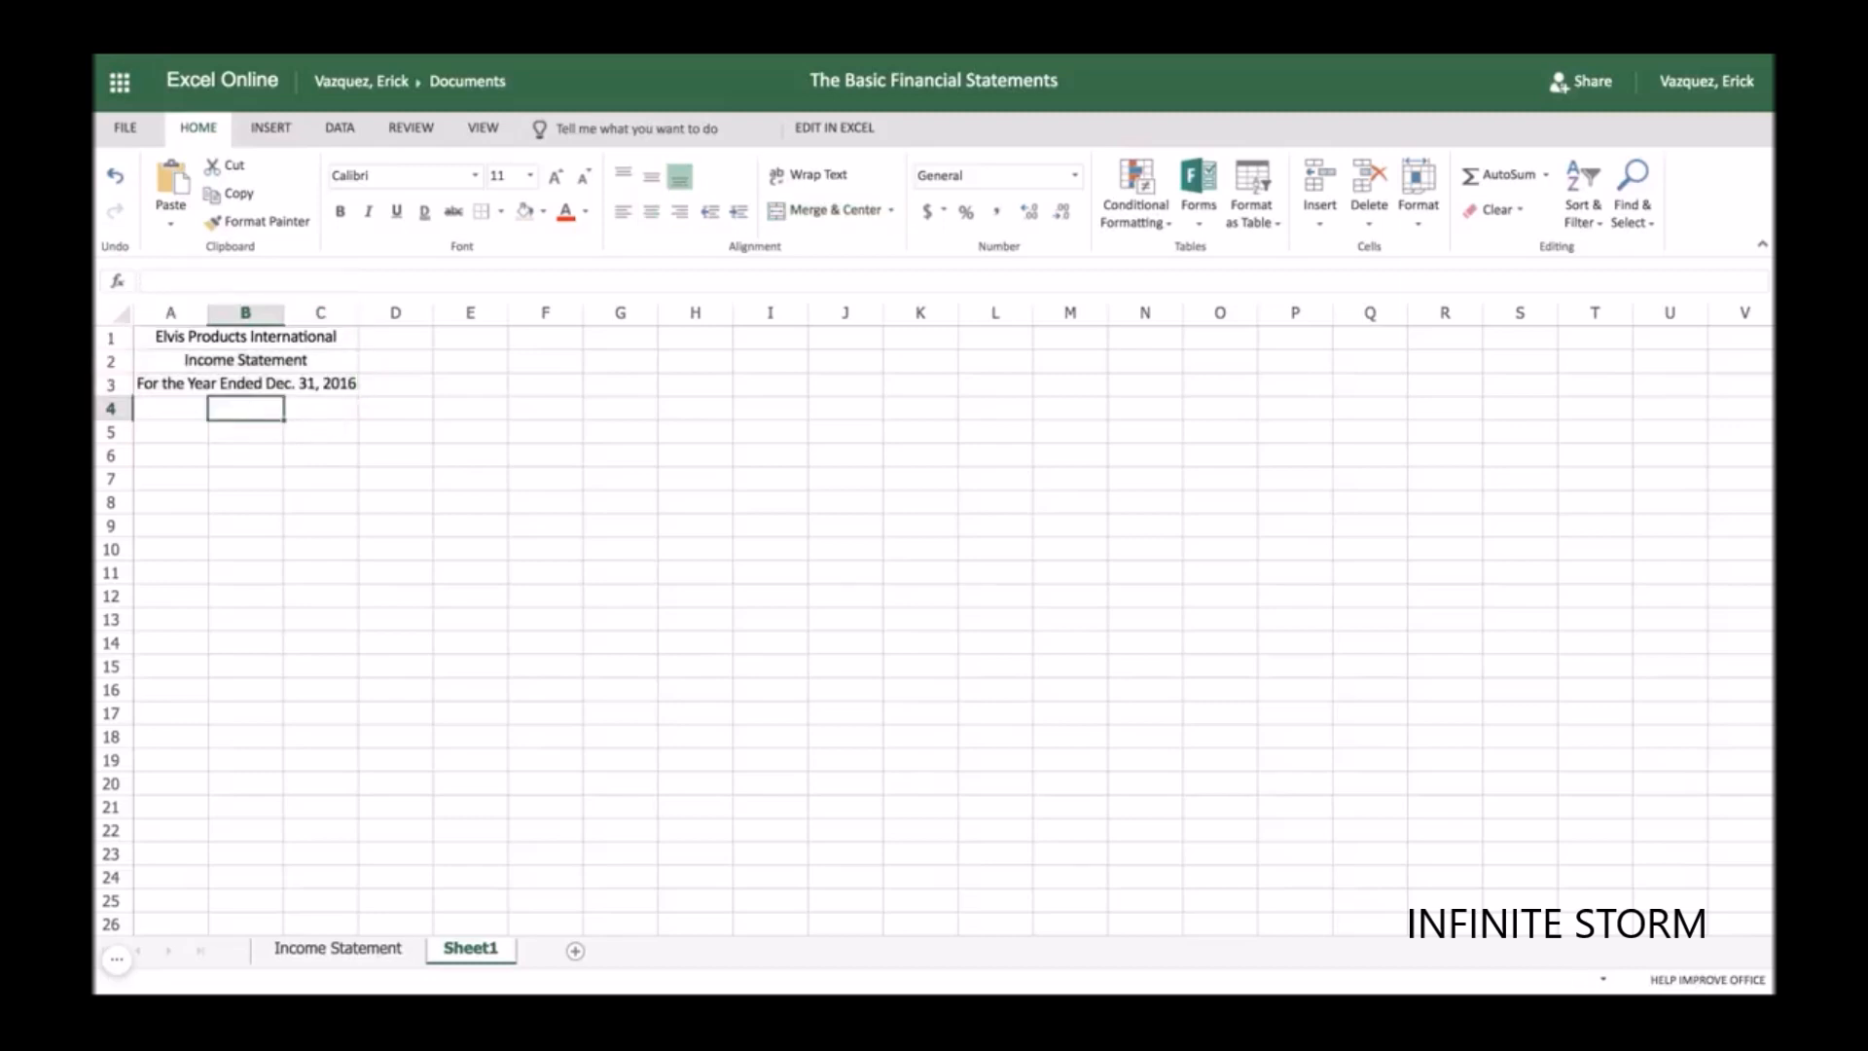
type("20")
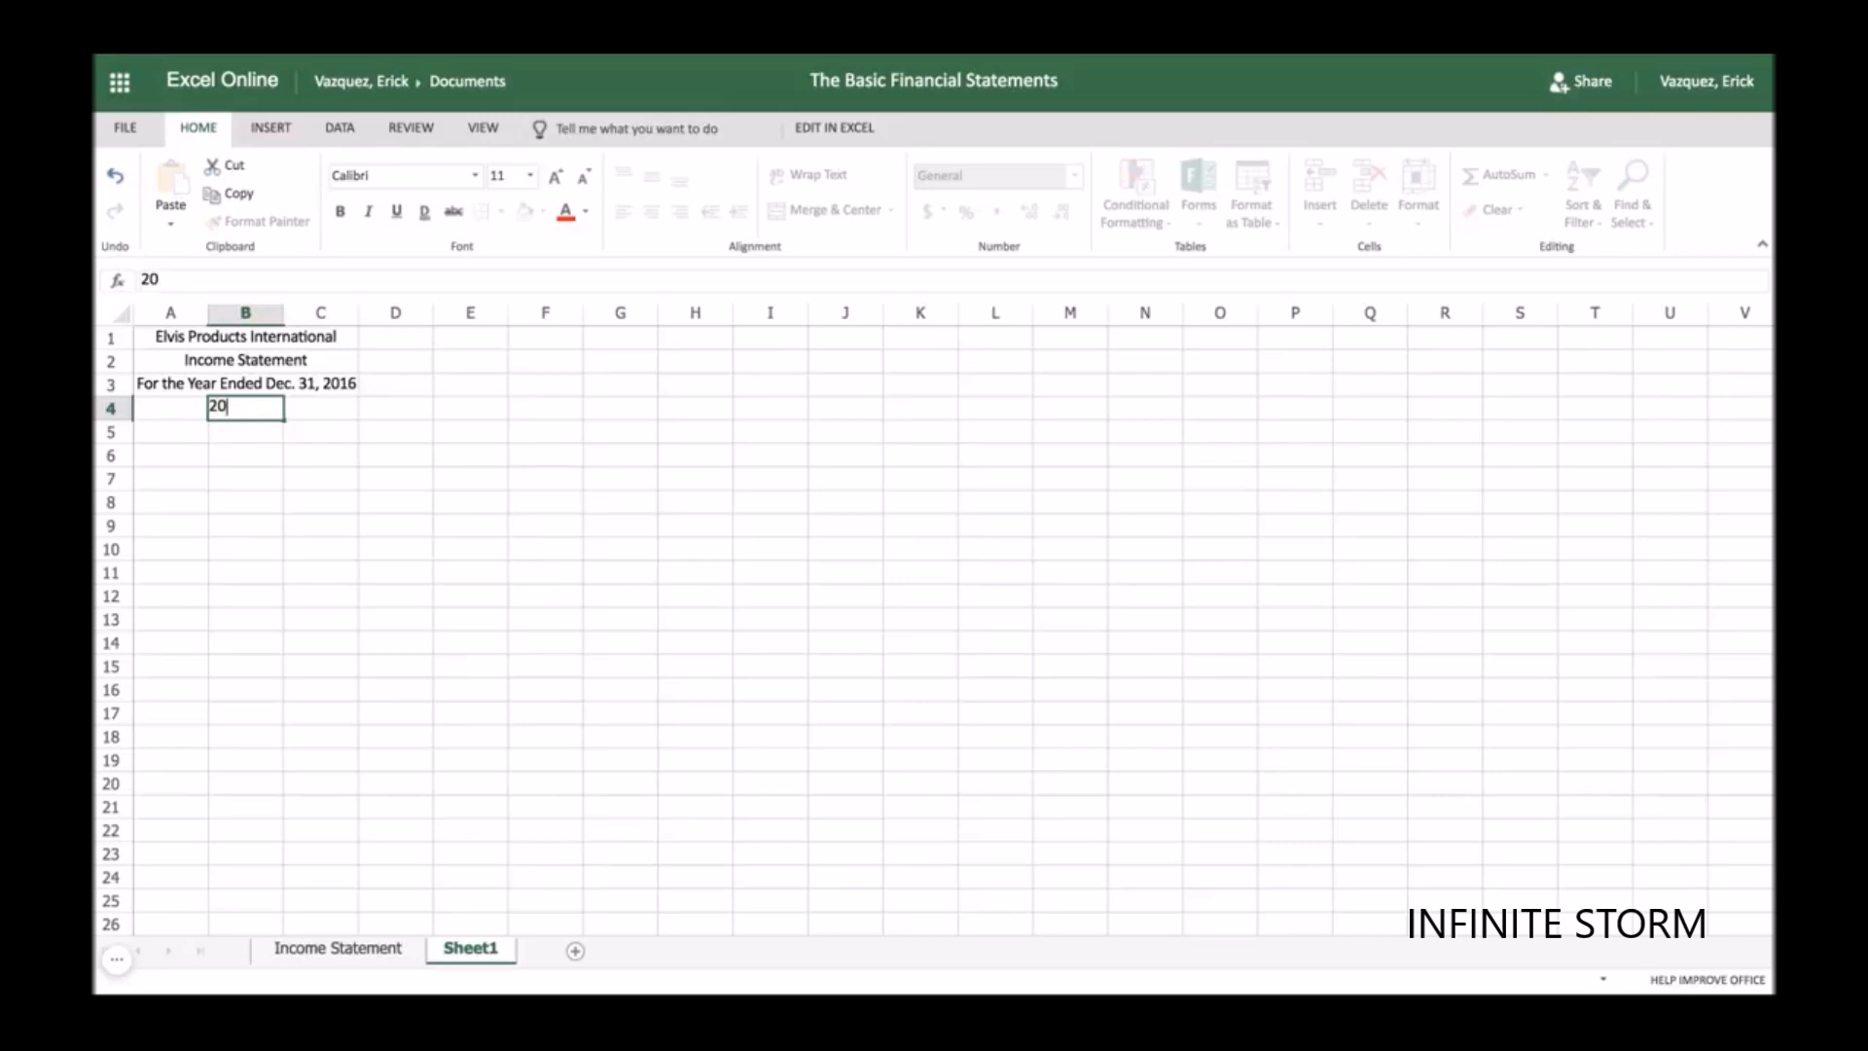
type("16")
key("Tab")
type("2015")
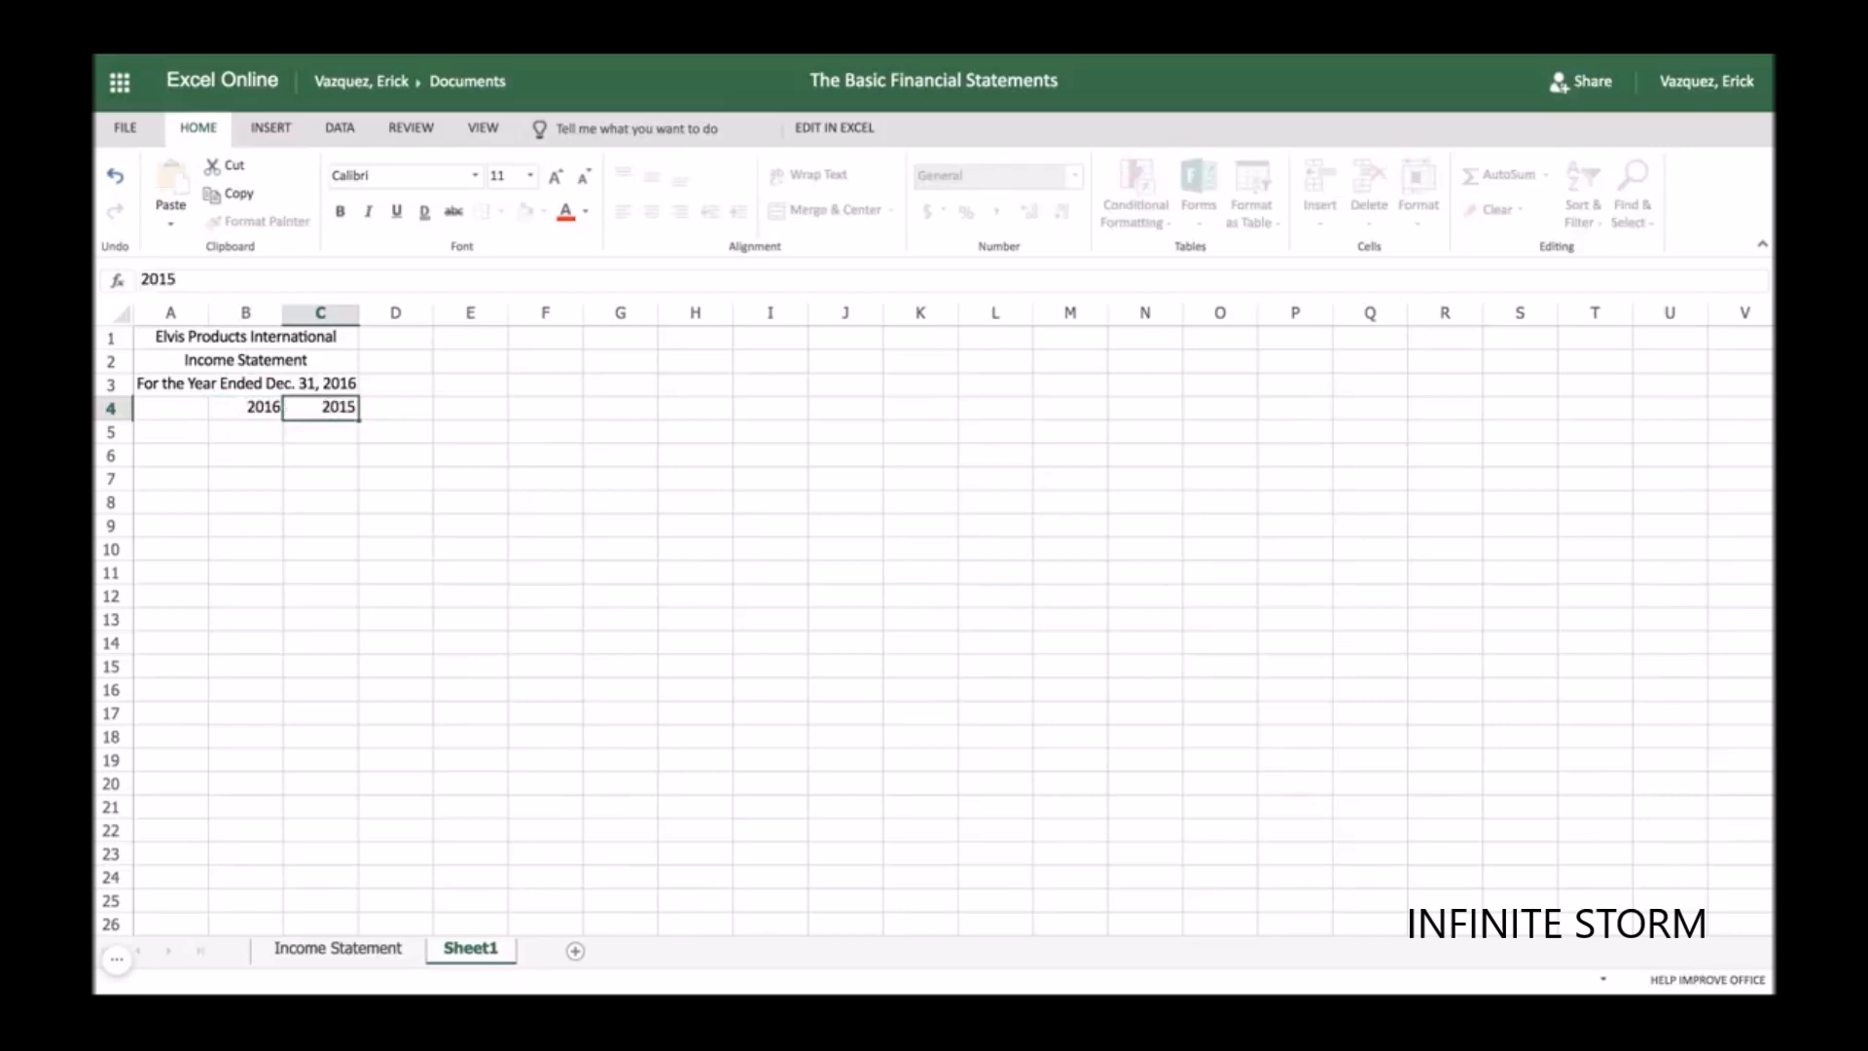
key("Return")
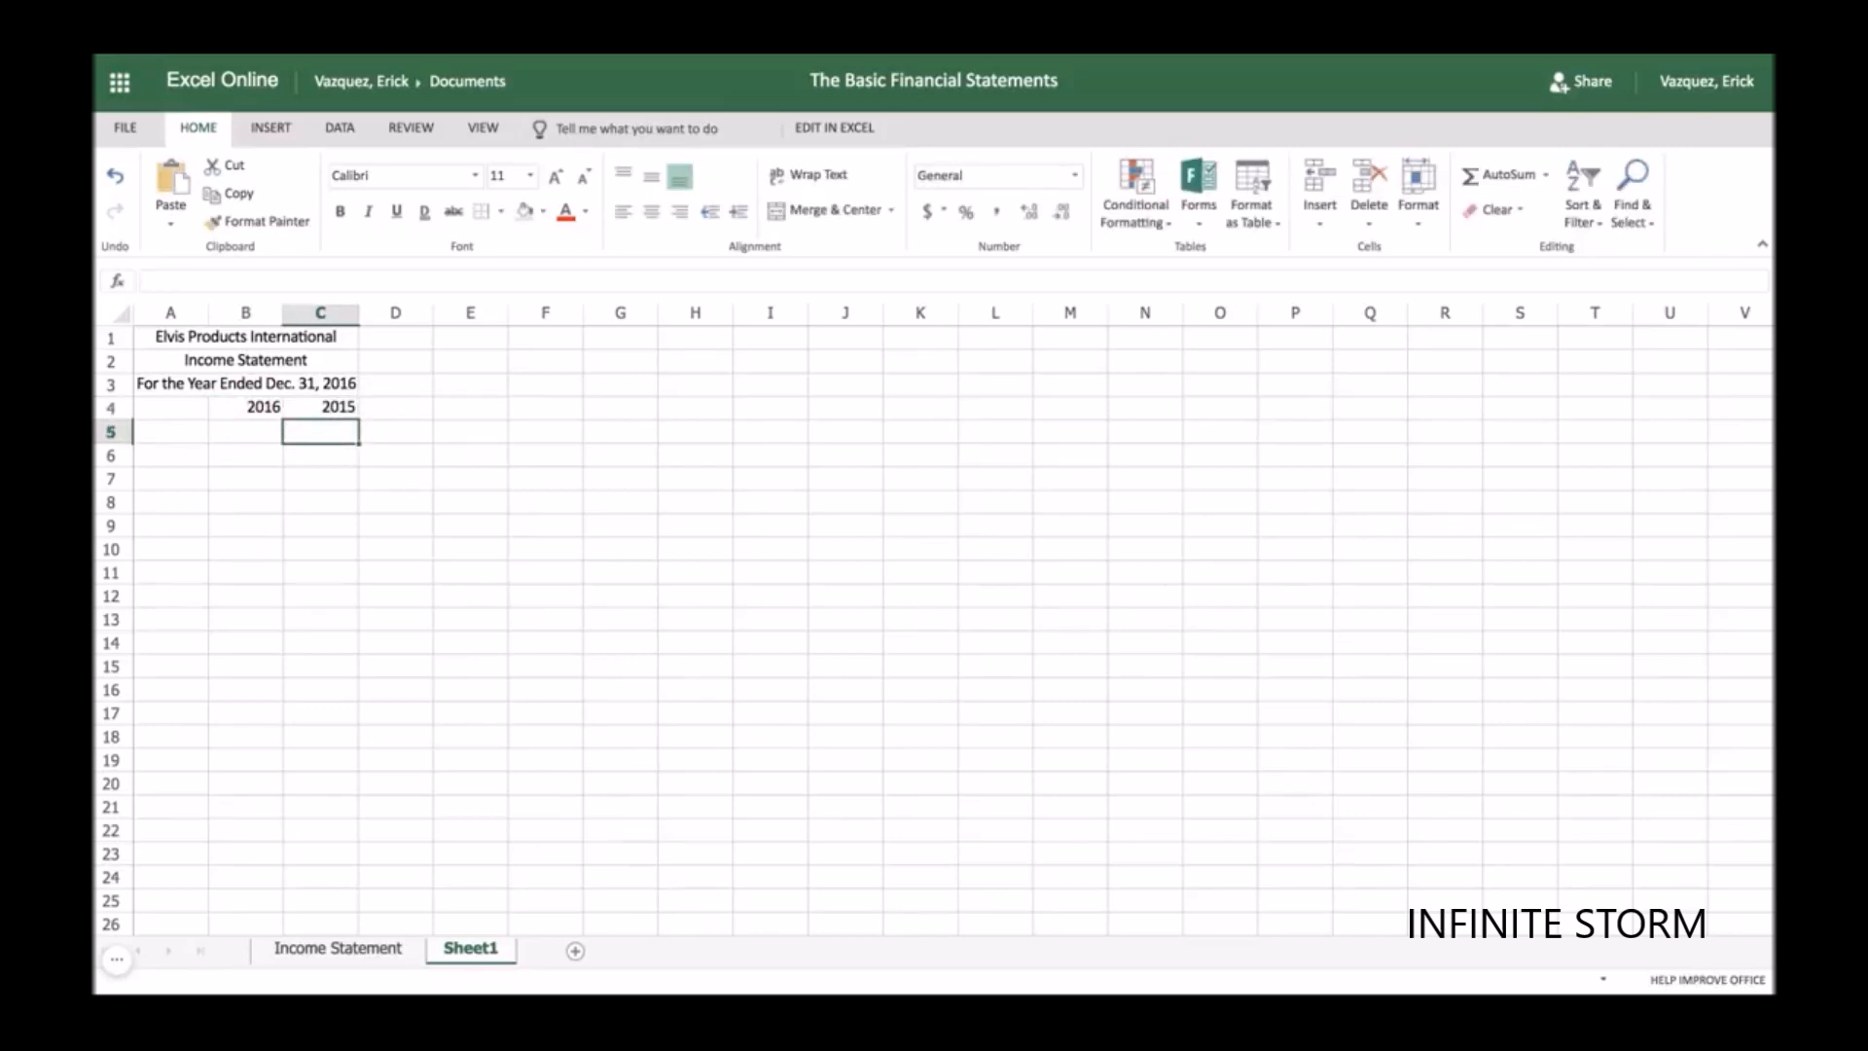
- Shade the year heading row A4:C4 light gray and give it a top and bottom border
left_click(188, 407)
key("shift+Right")
key("shift+Right")
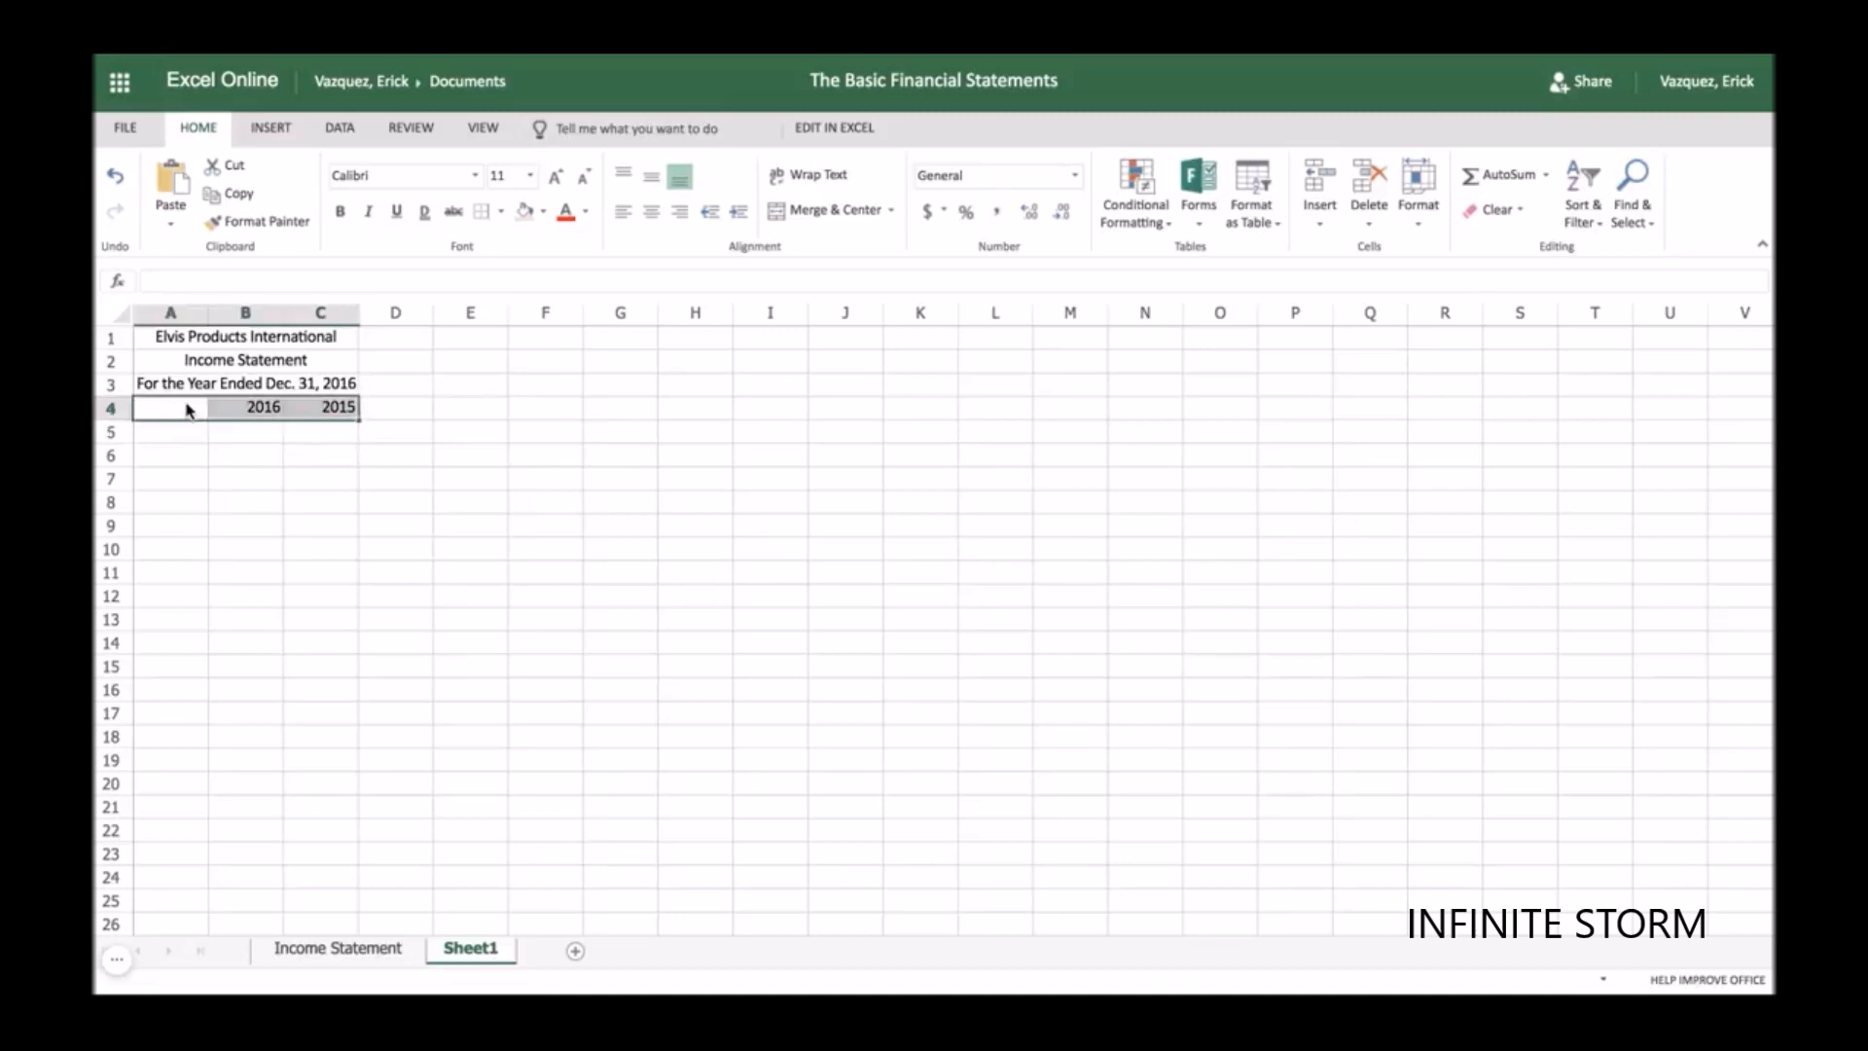
left_click(516, 216)
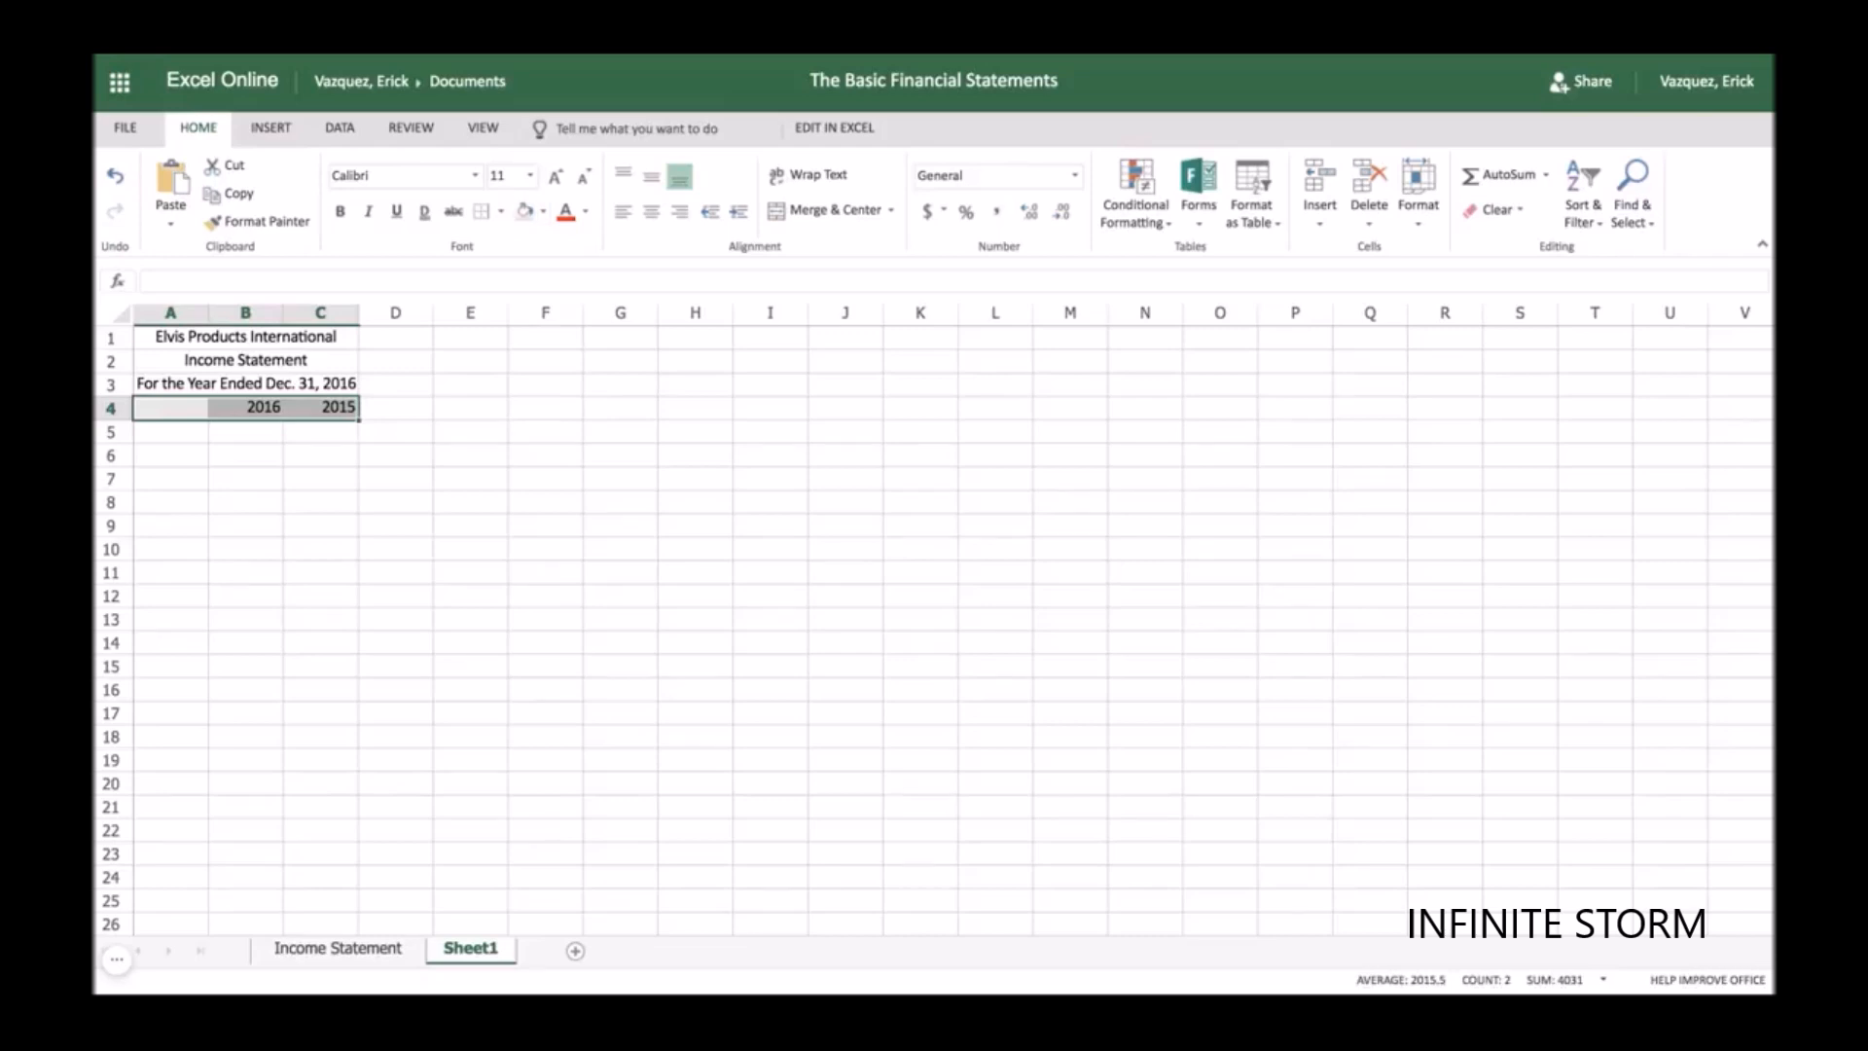
left_click(503, 213)
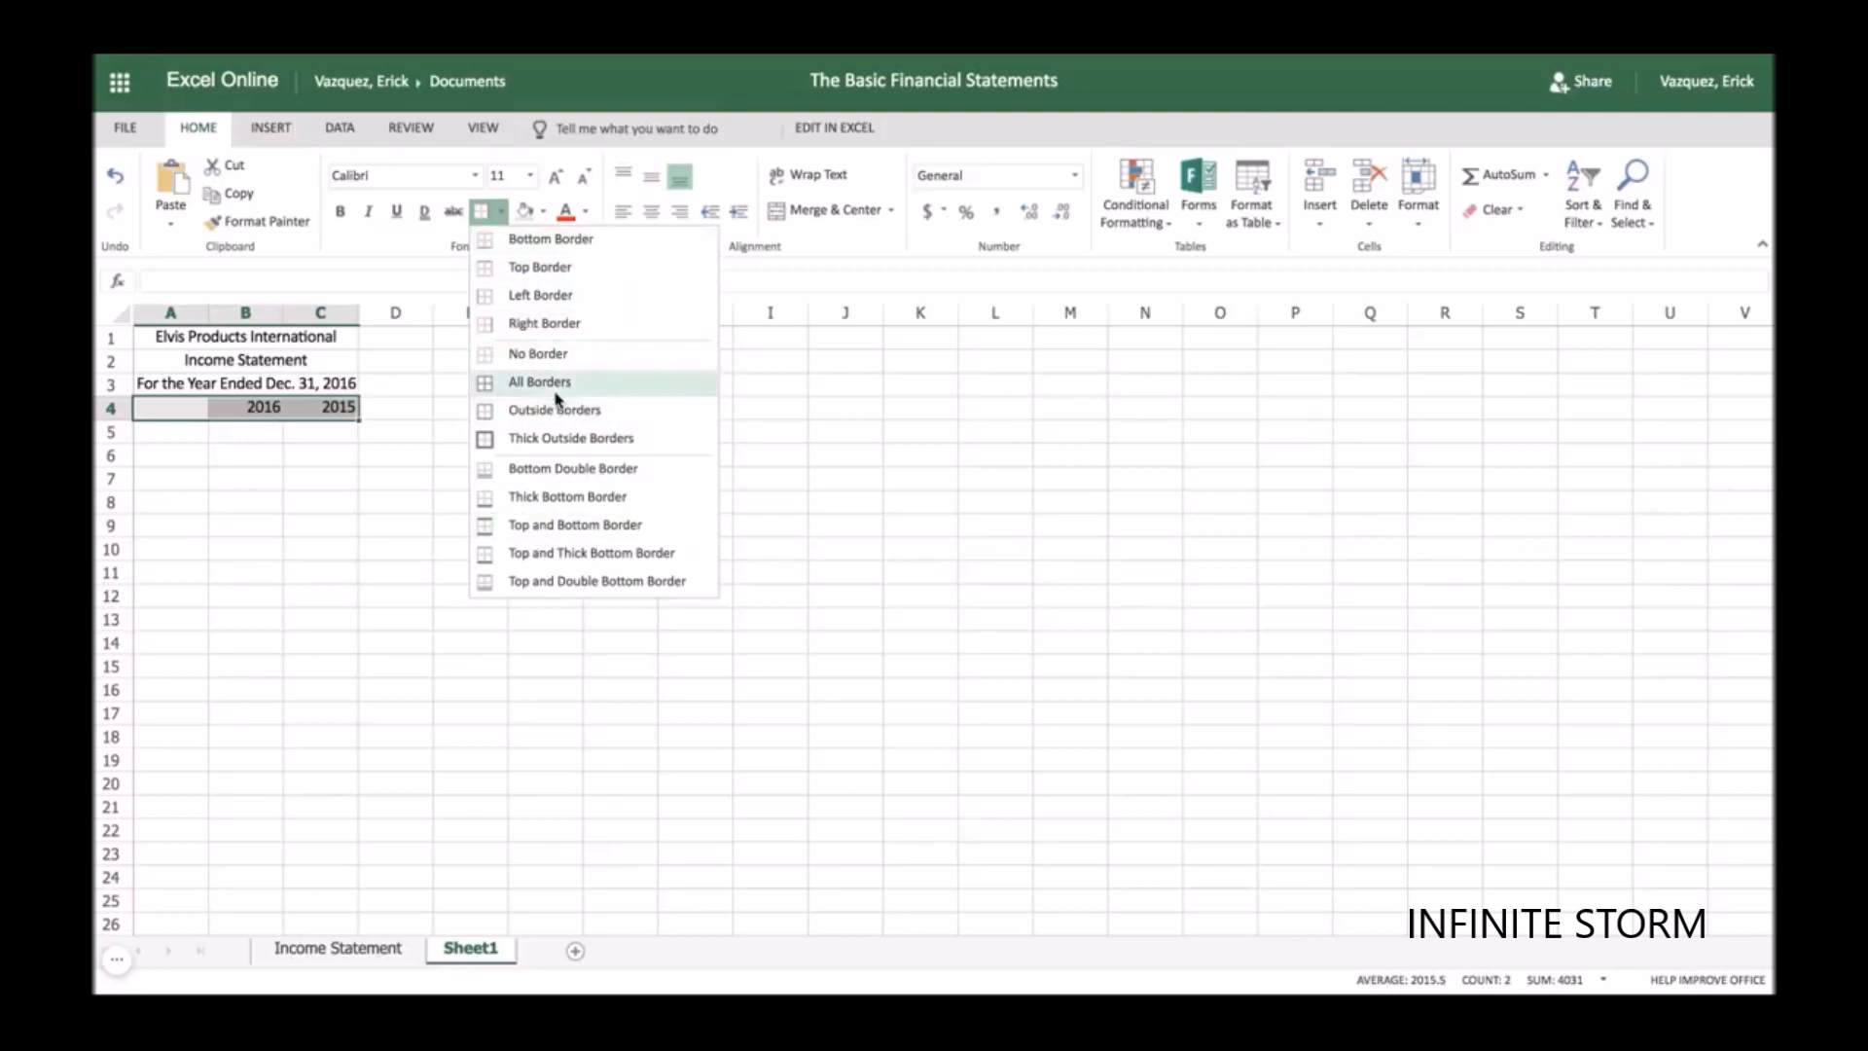
left_click(551, 524)
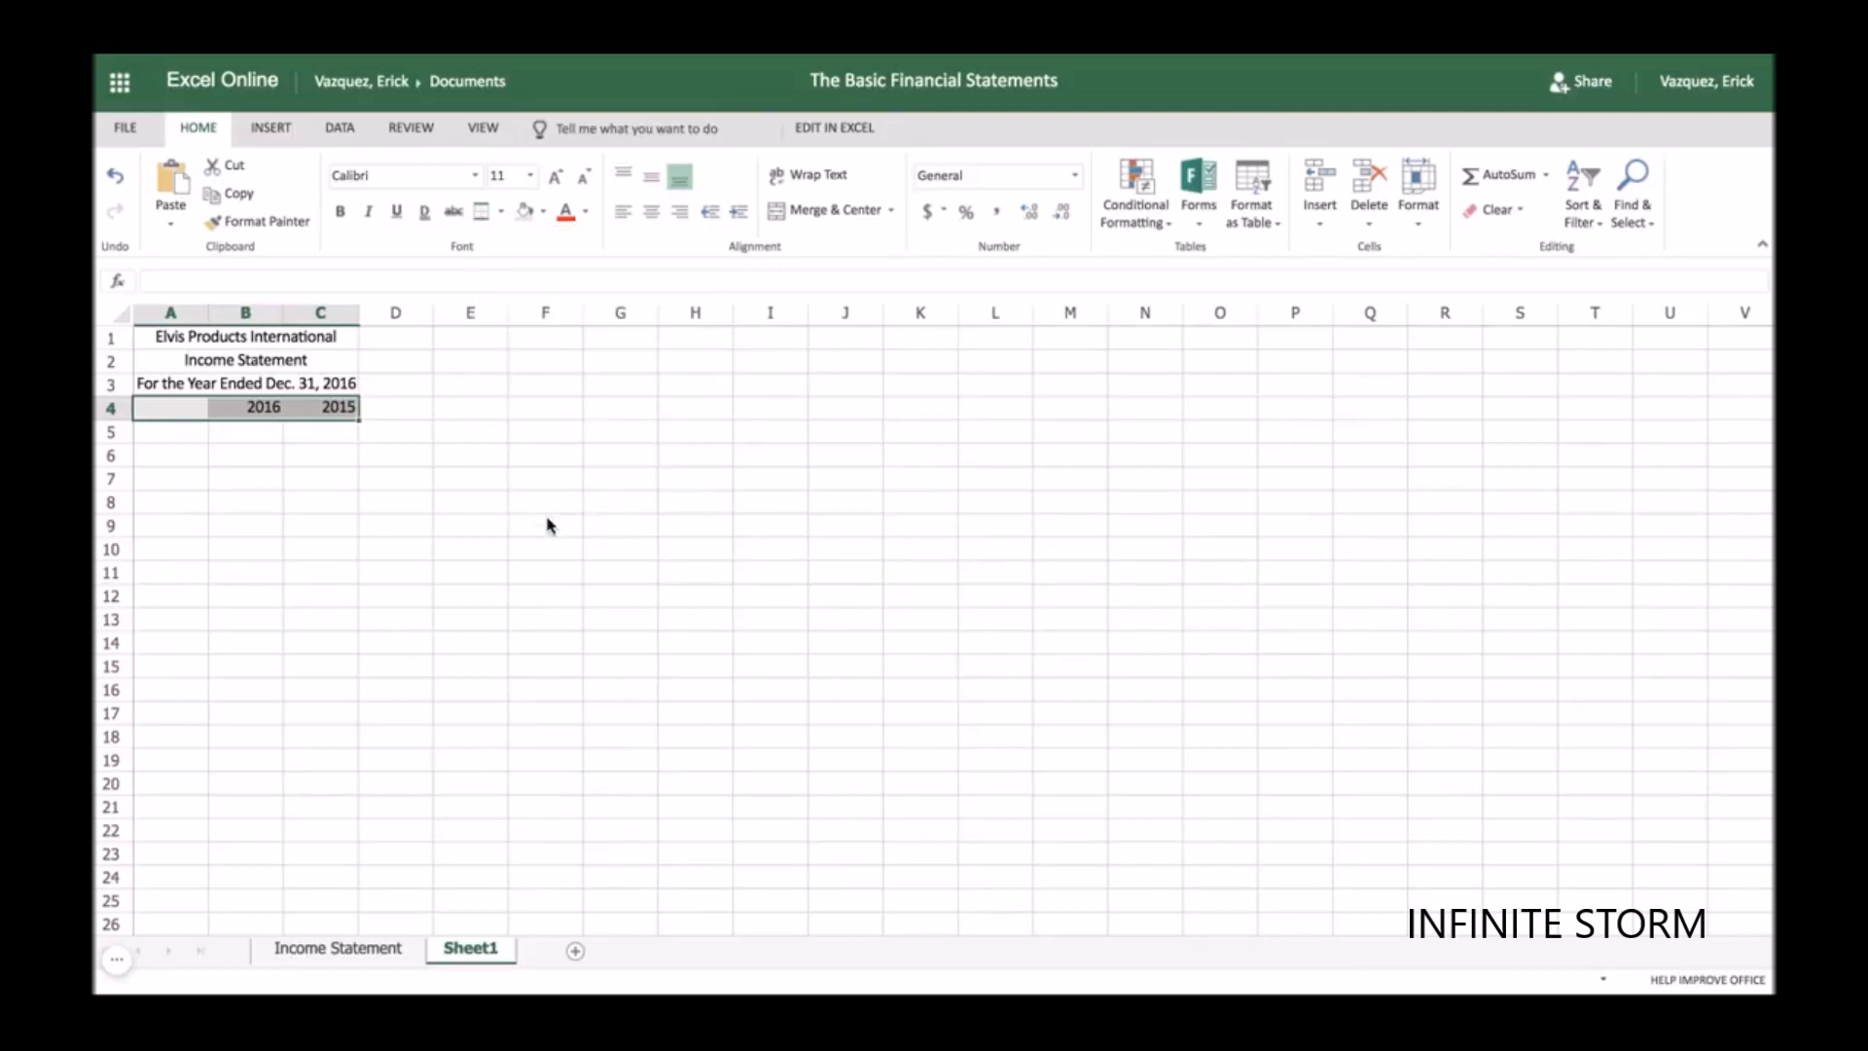
left_click(392, 476)
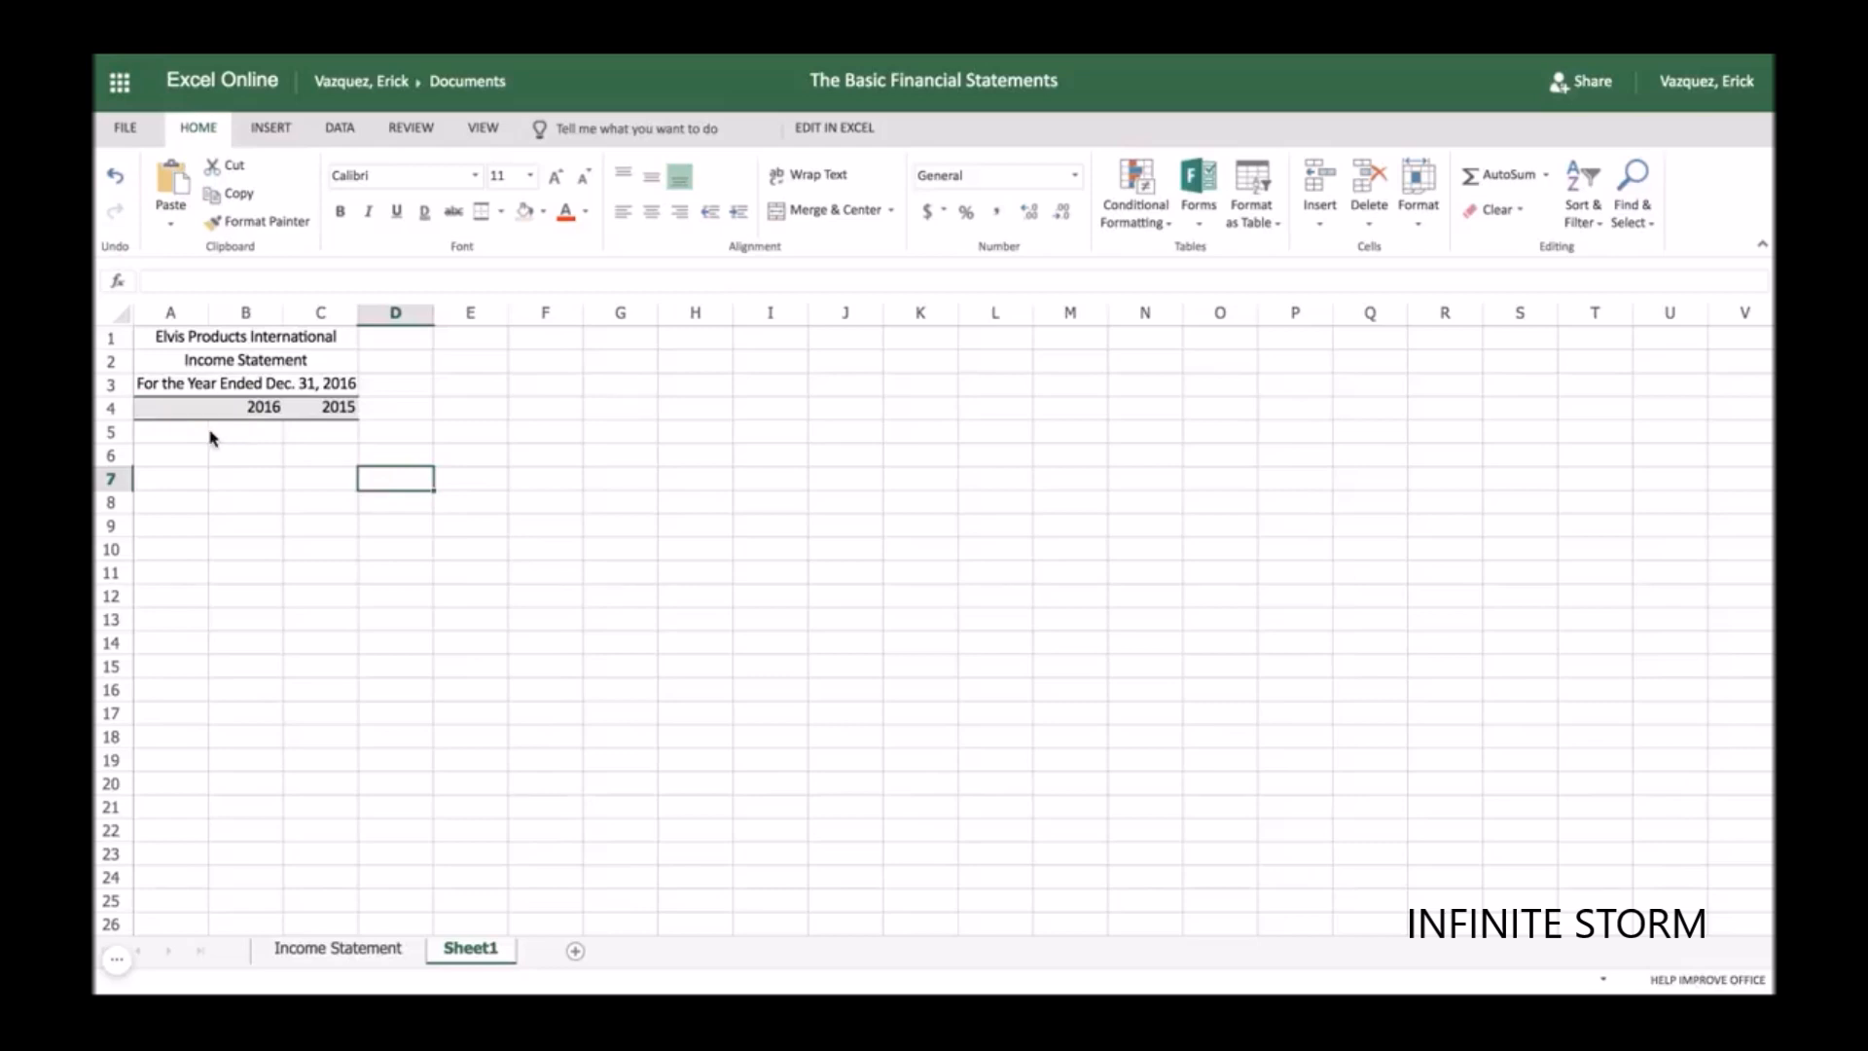
- Enter the row labels "Sales" in cell A5 and "Cost of Goods Sold" in cell A6
left_click(180, 436)
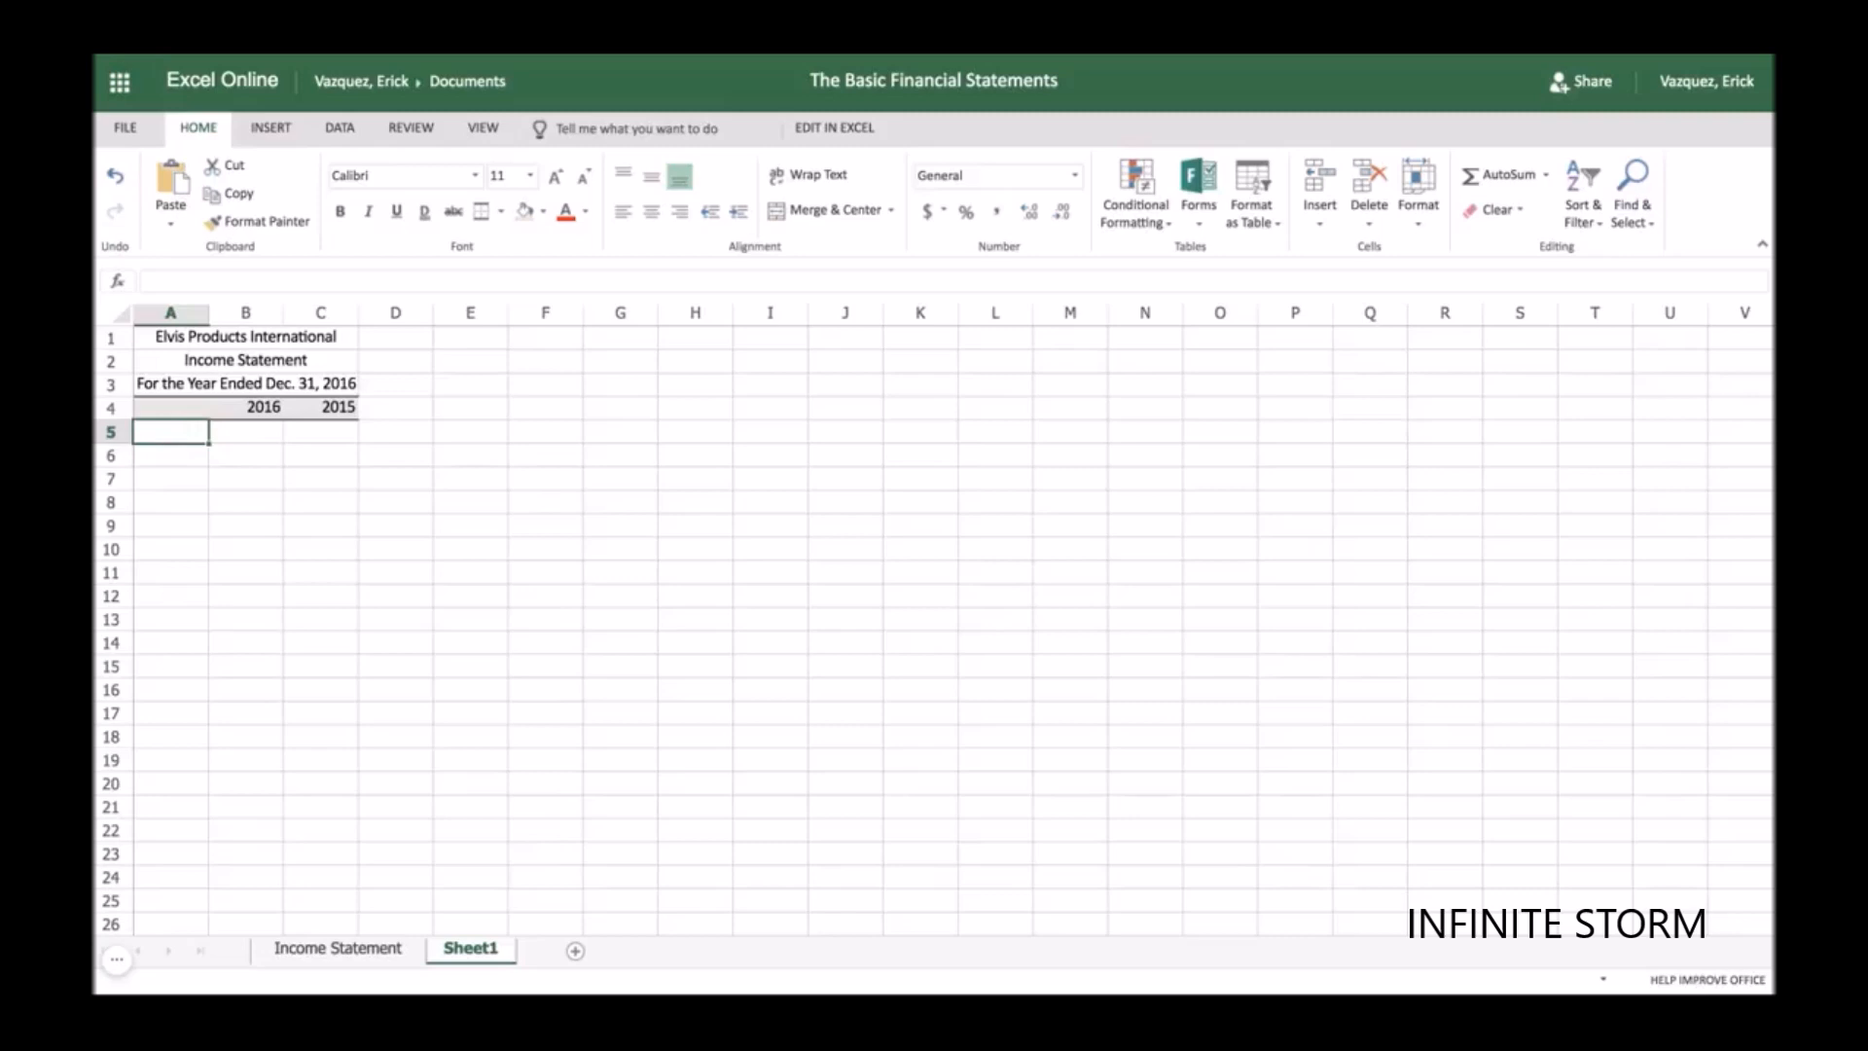
type("Sales")
key("Return")
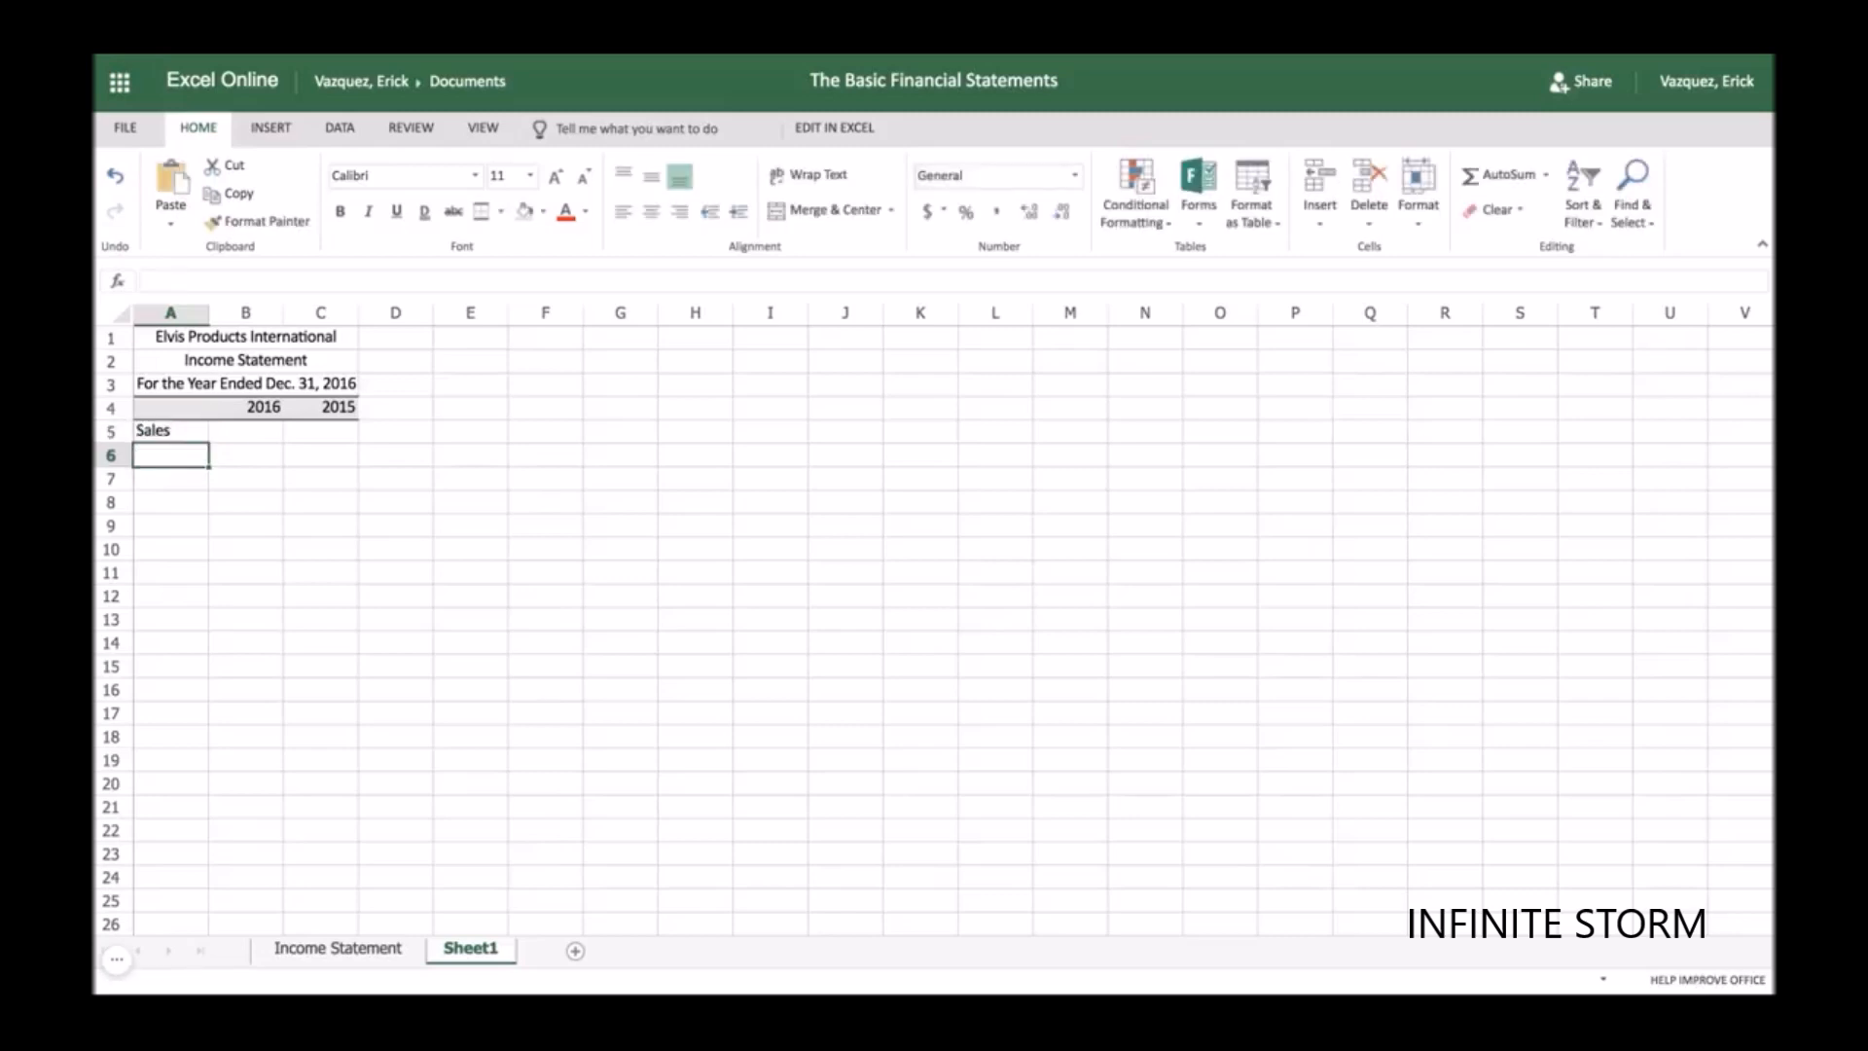
type("Cost o")
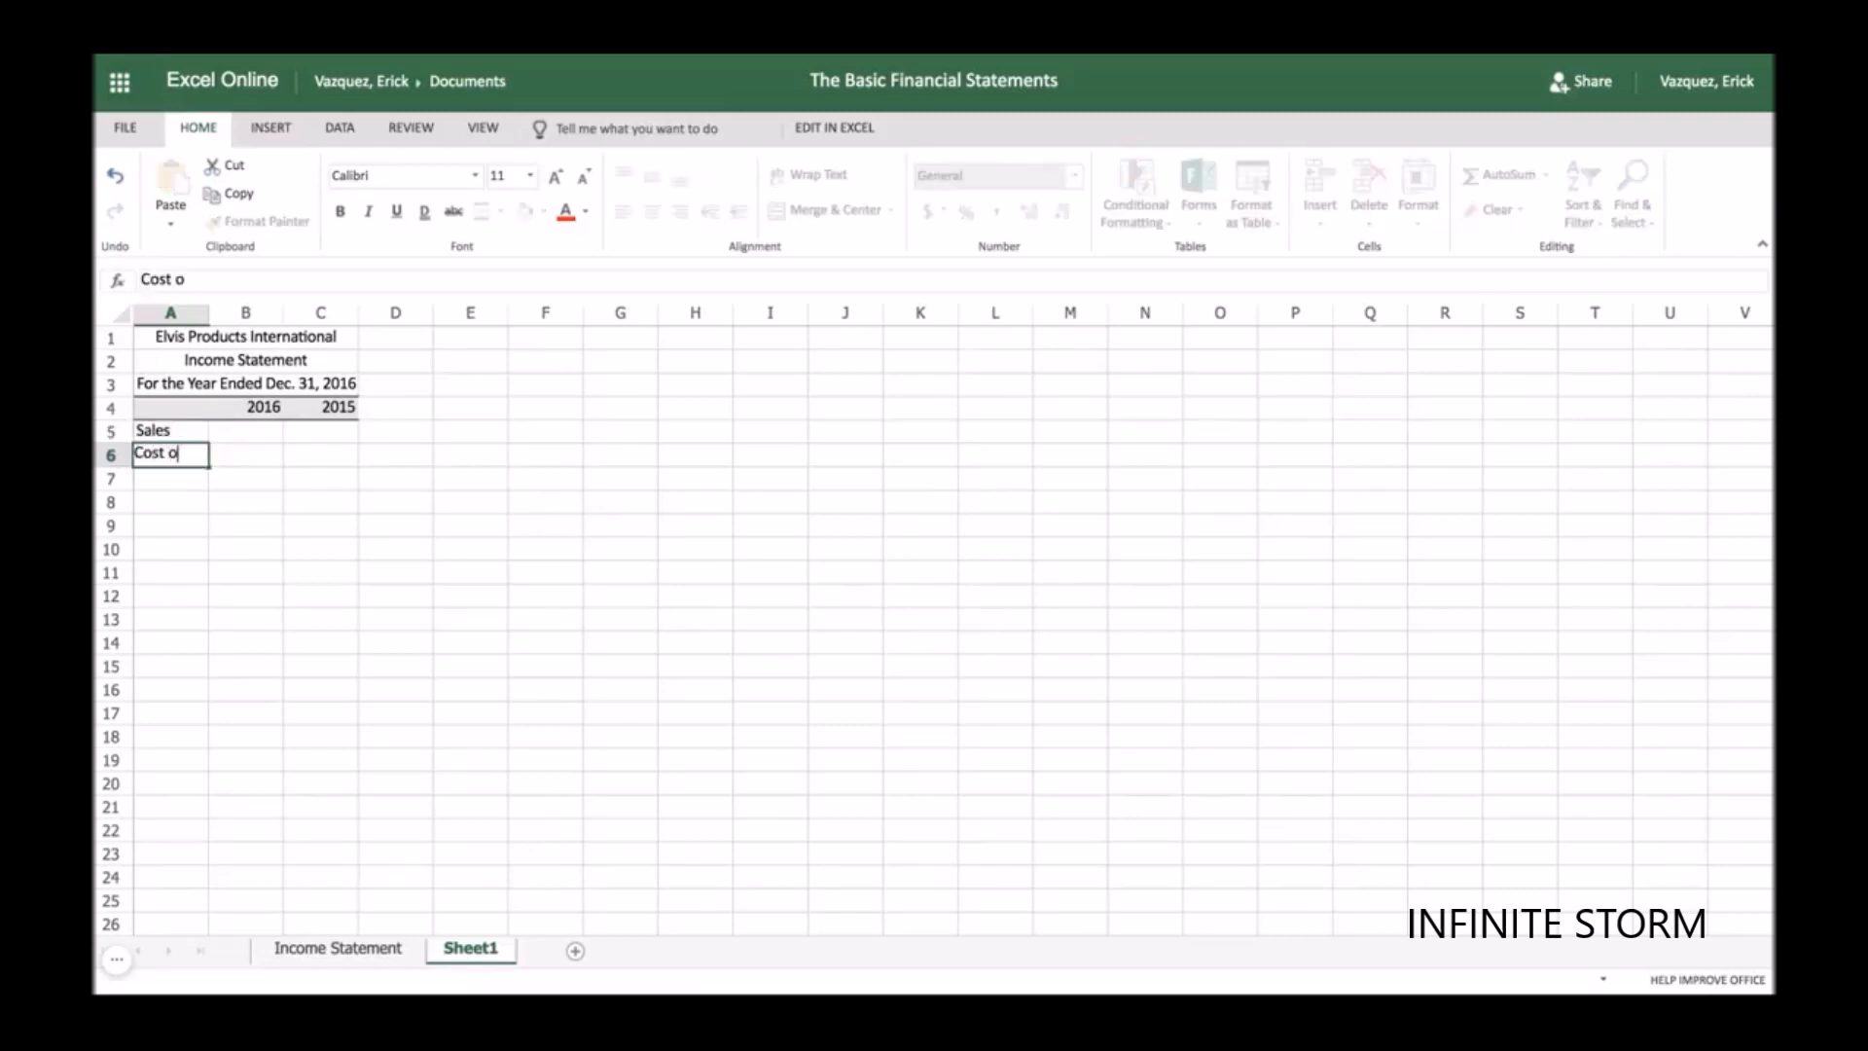
type("f Goods SO")
key("BackSpace")
type("olds")
key("Return")
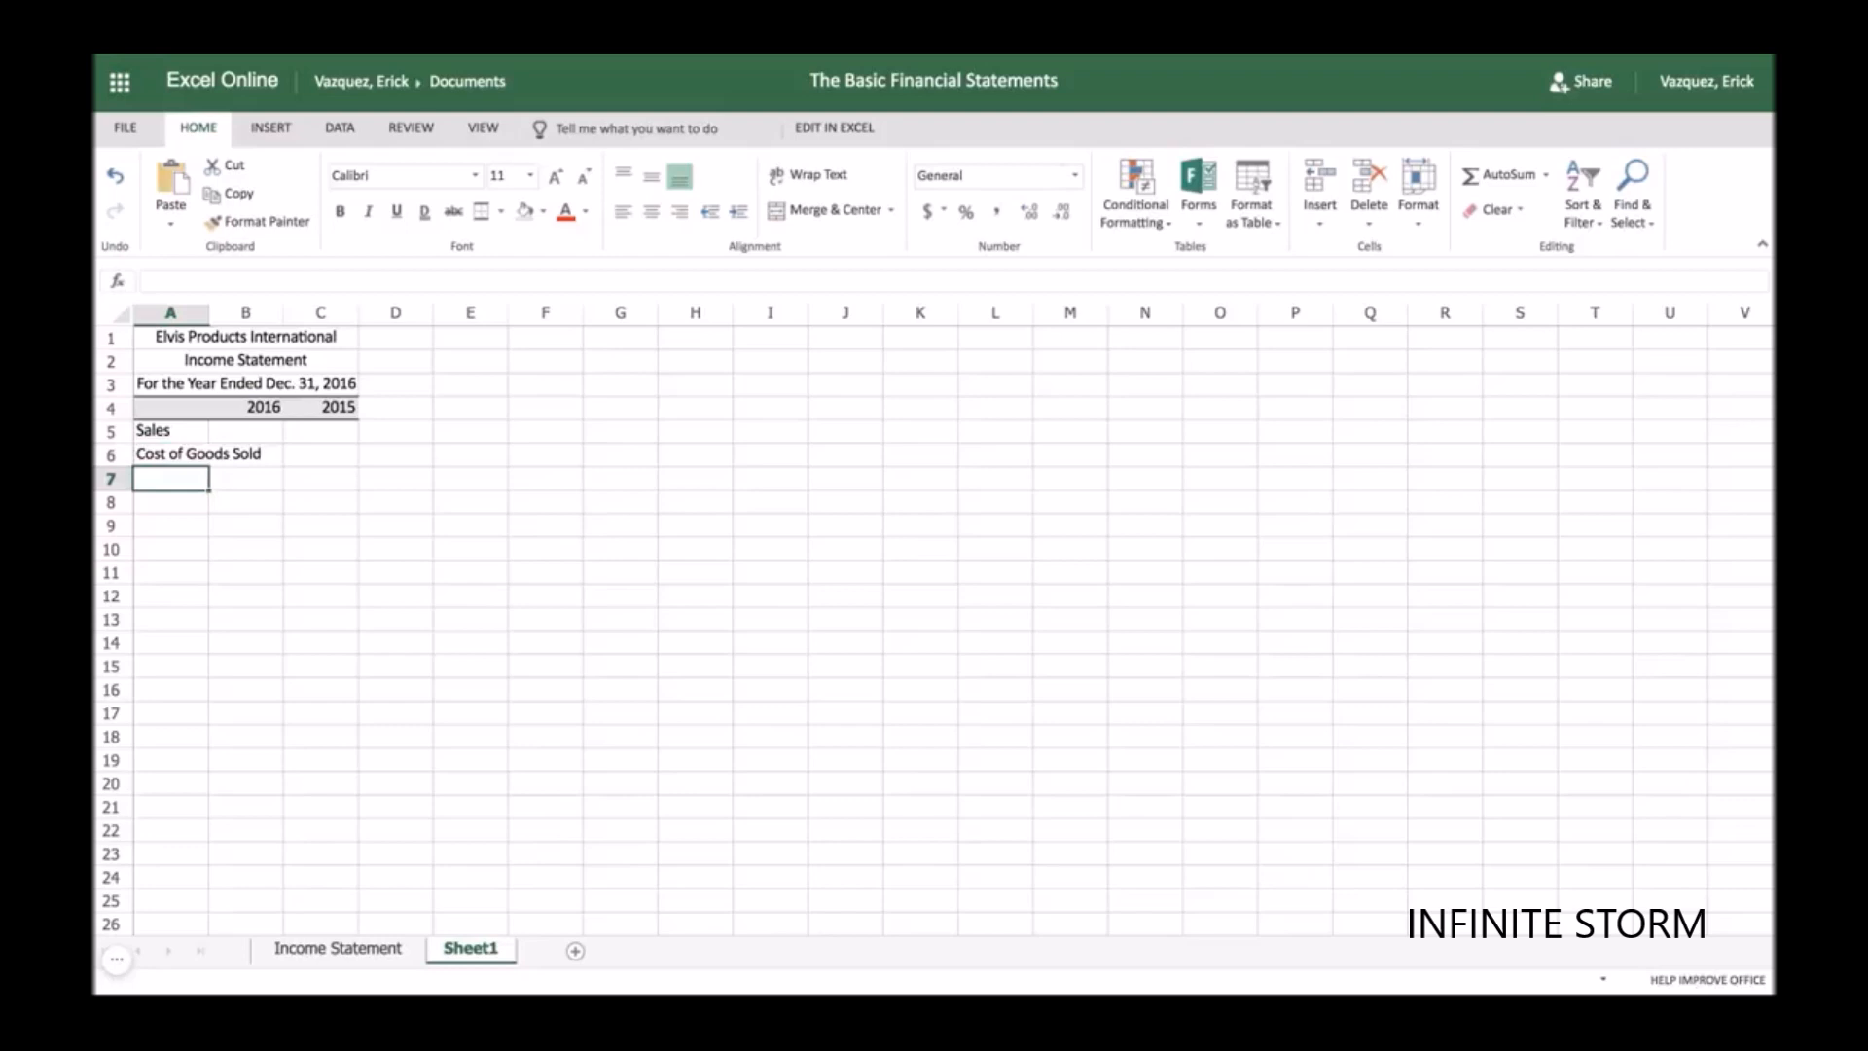
- Enter the row labels "Gross Profit" in cell A7 and "Selling and G&A Expenses" in cell A8
type("Gross ")
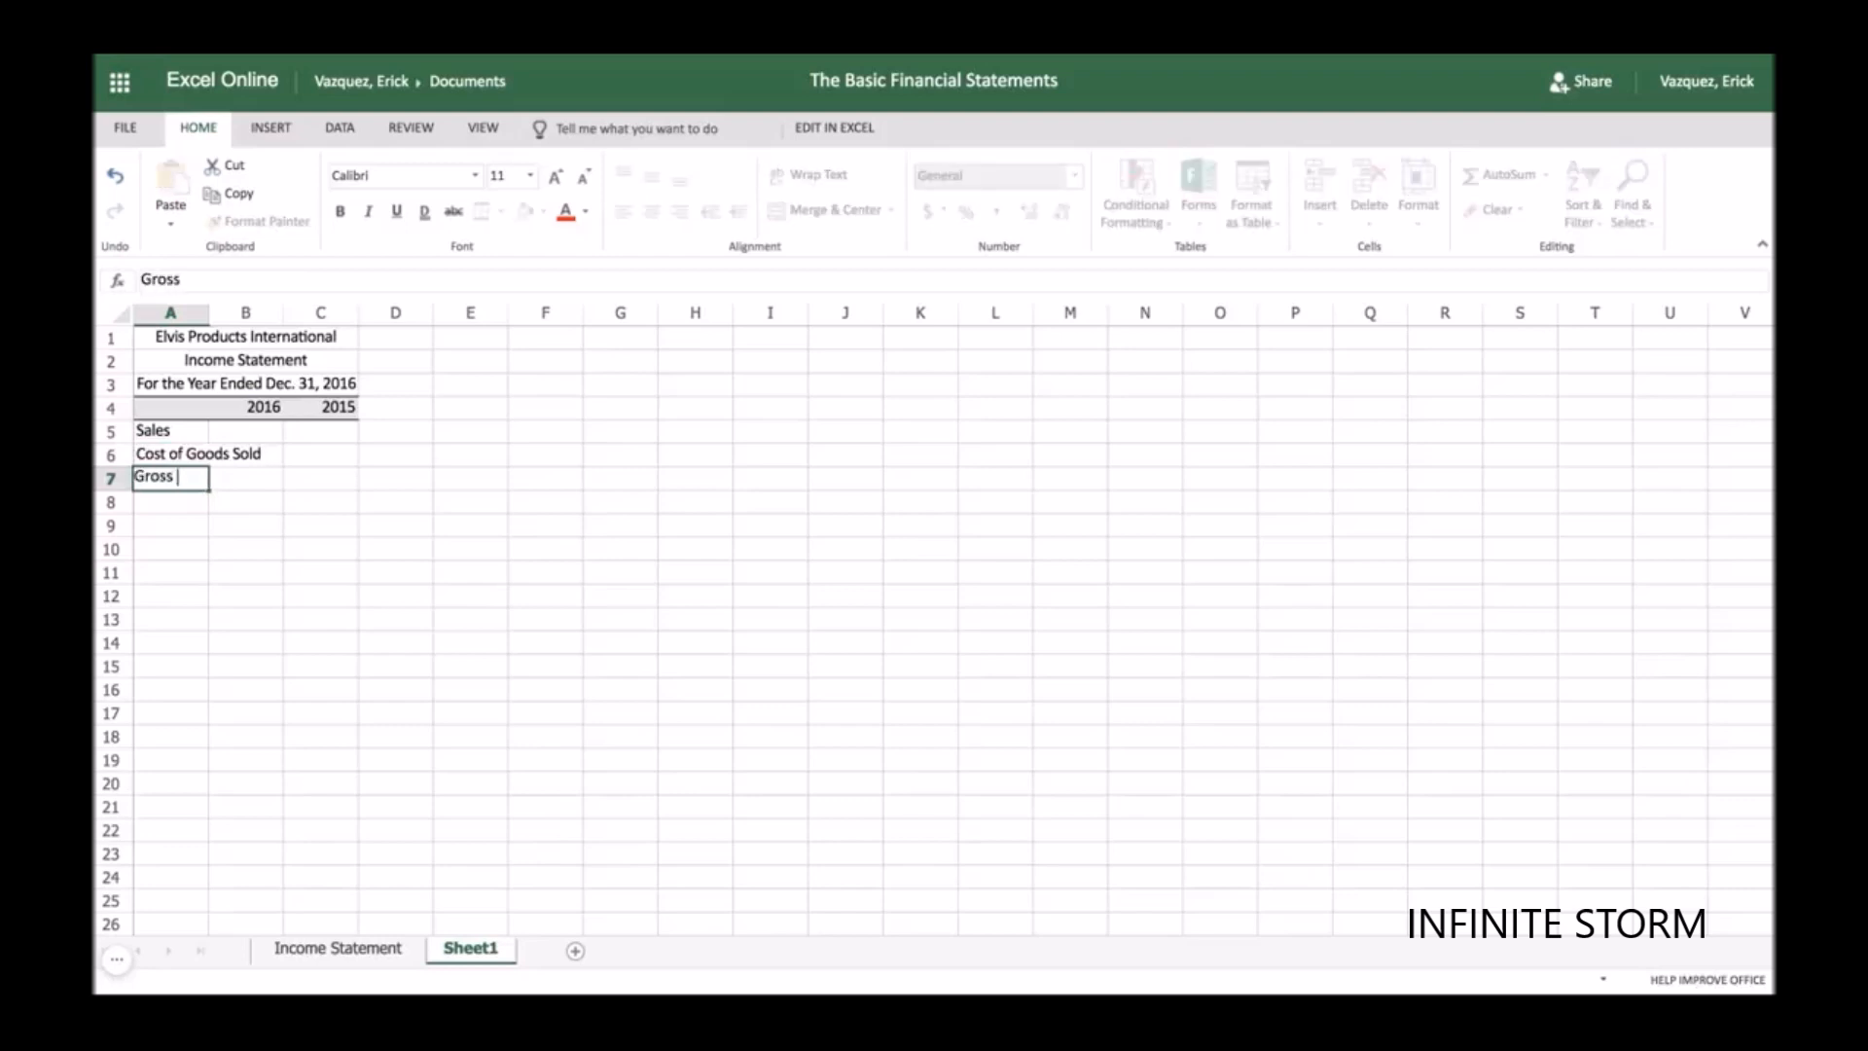
type("Profit")
key("Return")
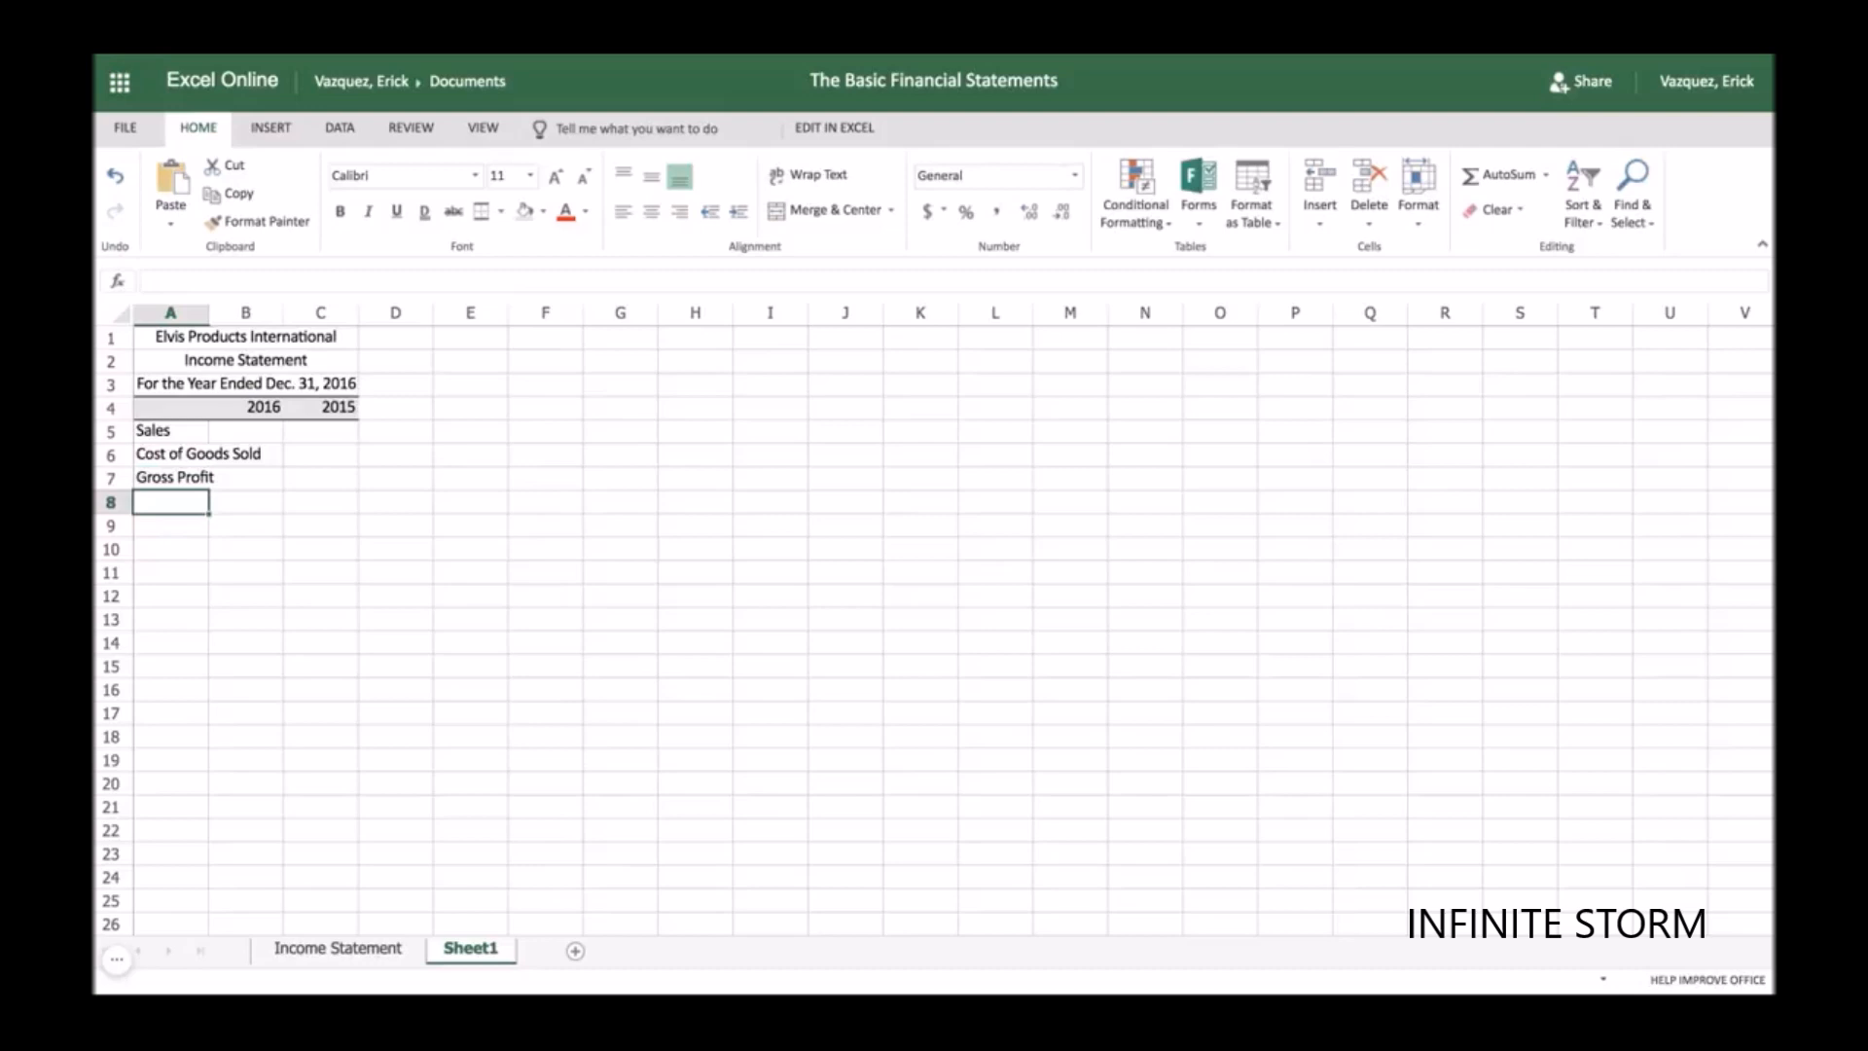
type("Selling and")
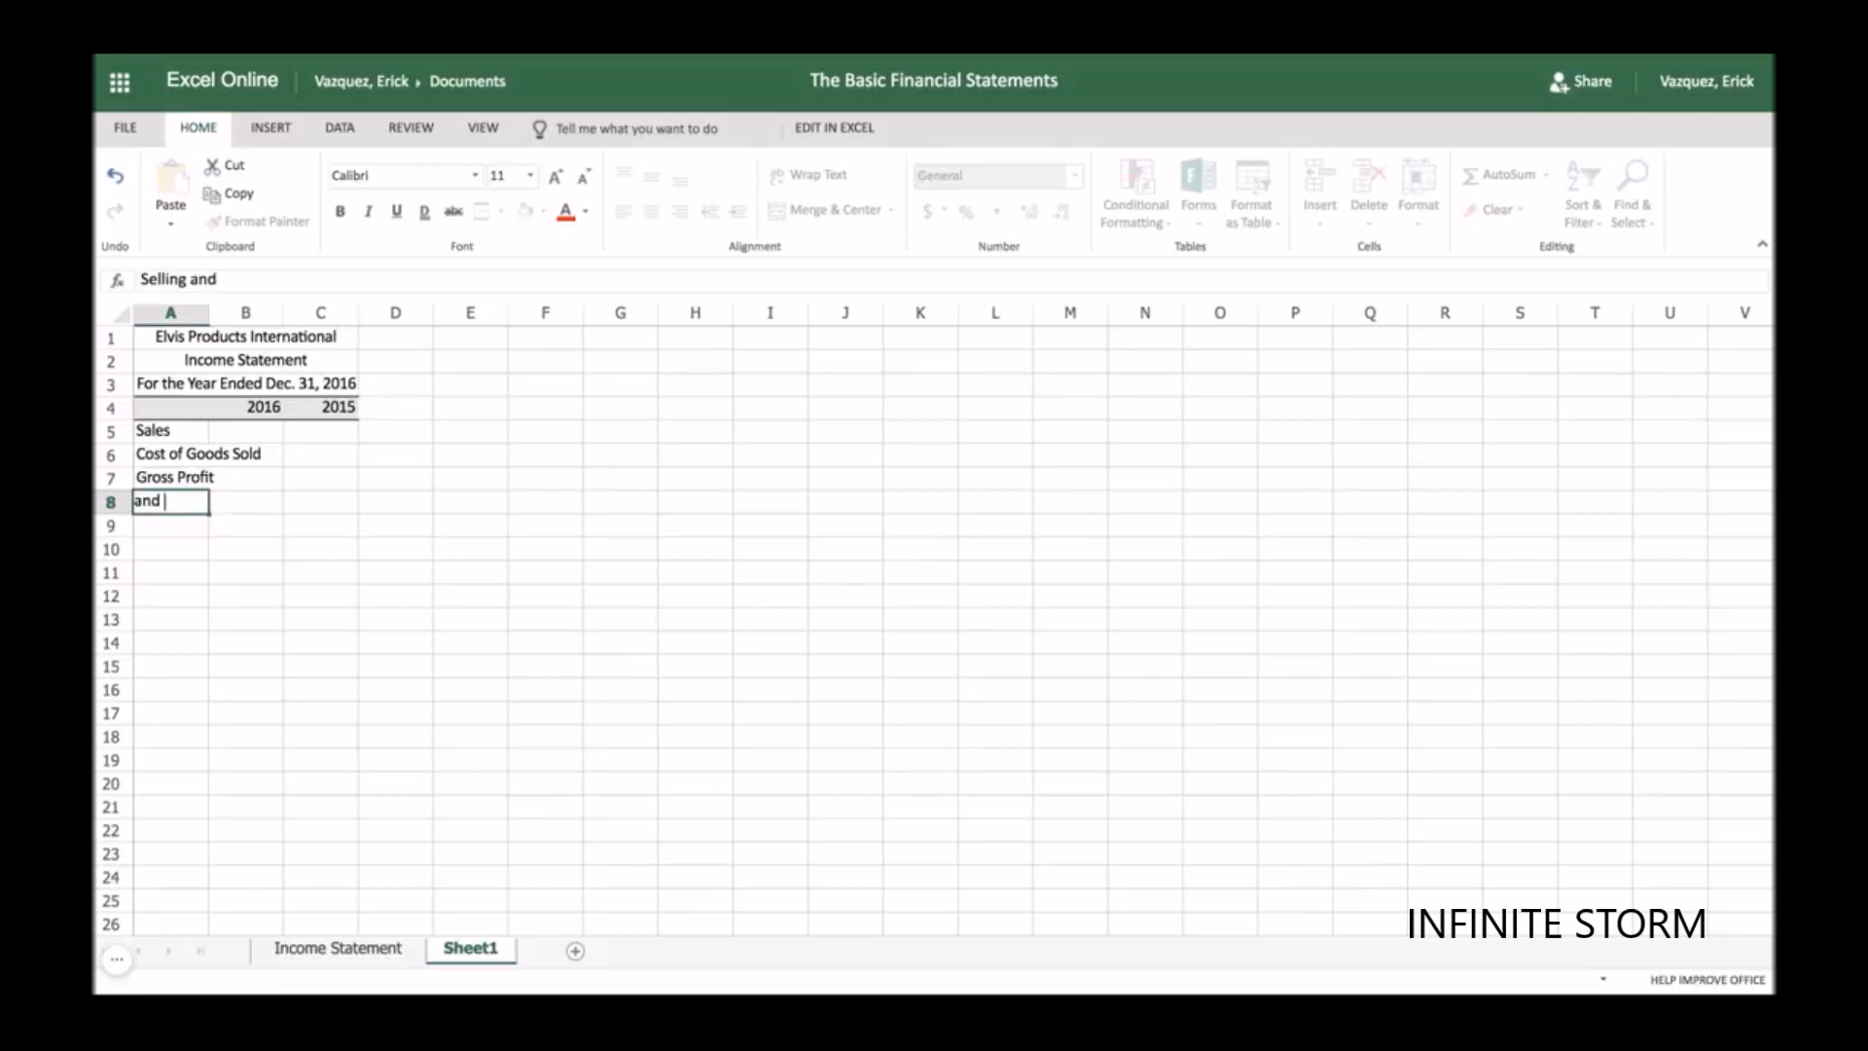
type(" G&A Expenses")
key("Return")
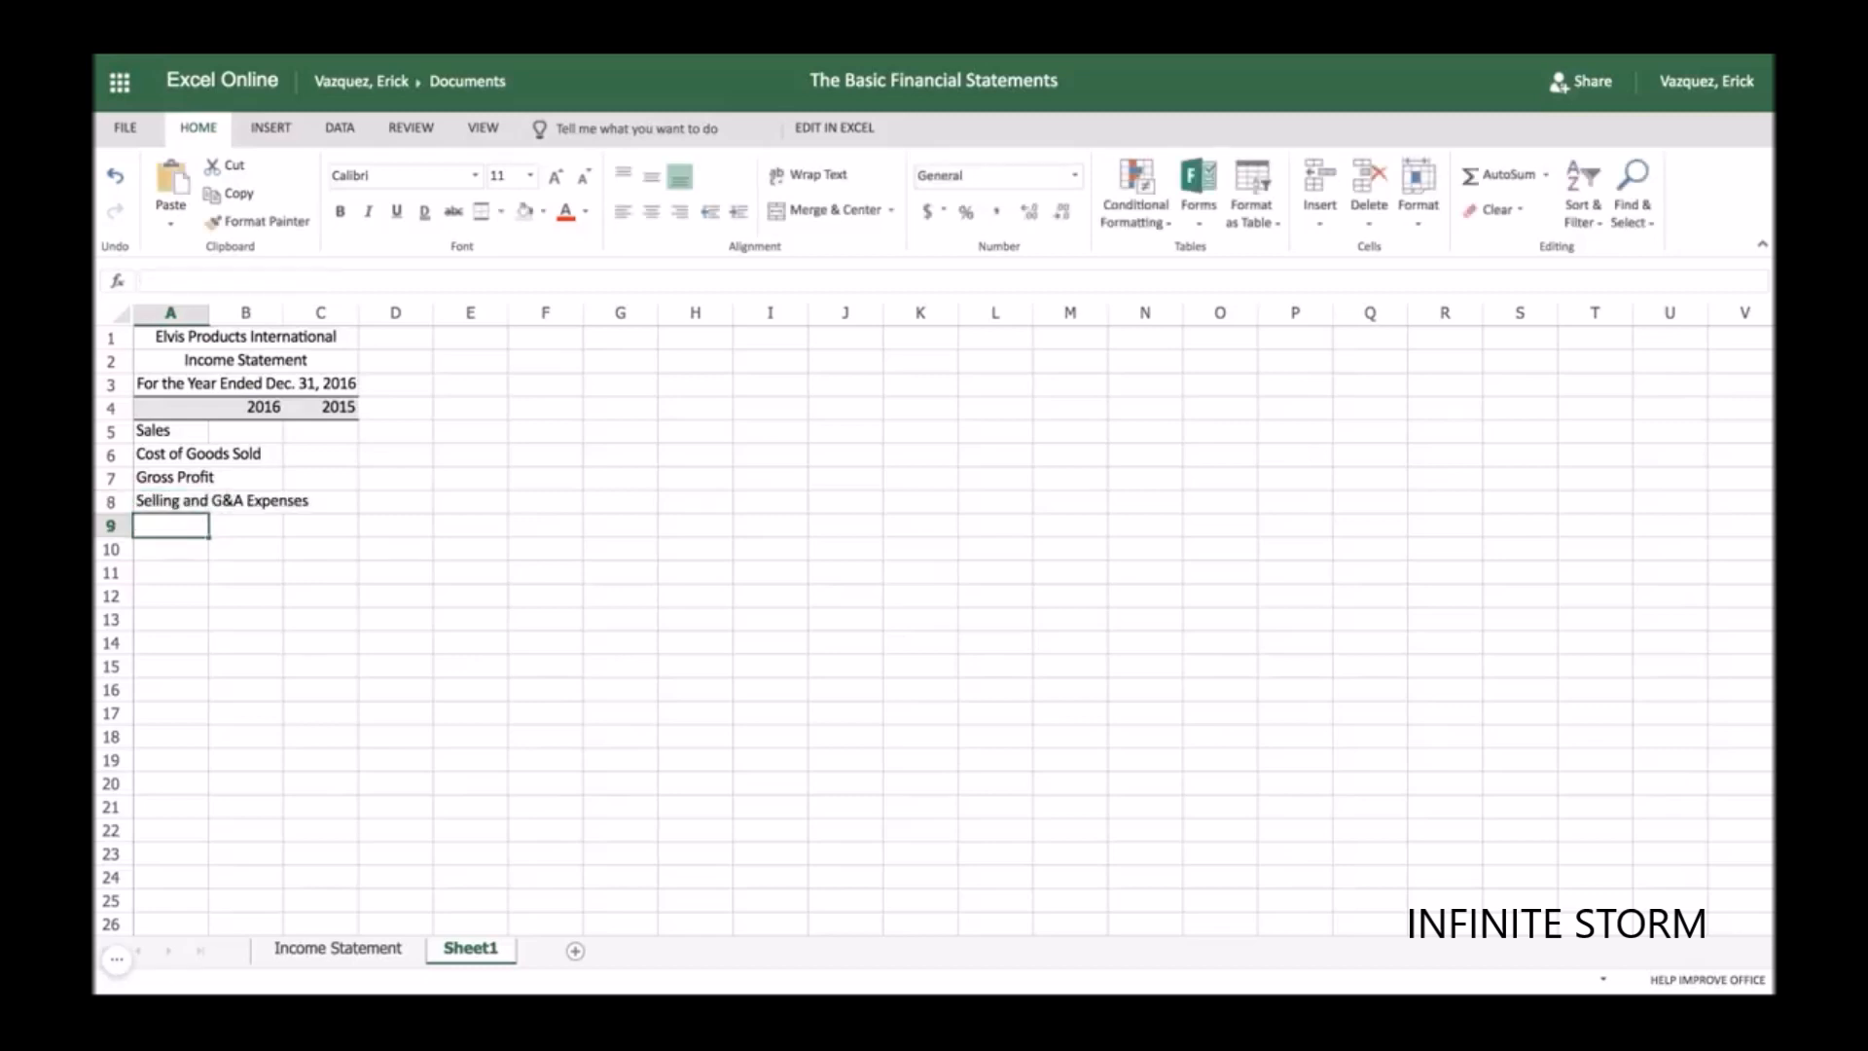
- Enter the row labels "Fixed Expenses" in cell A9 and "Depreciation Expense" in cell A10
type("F")
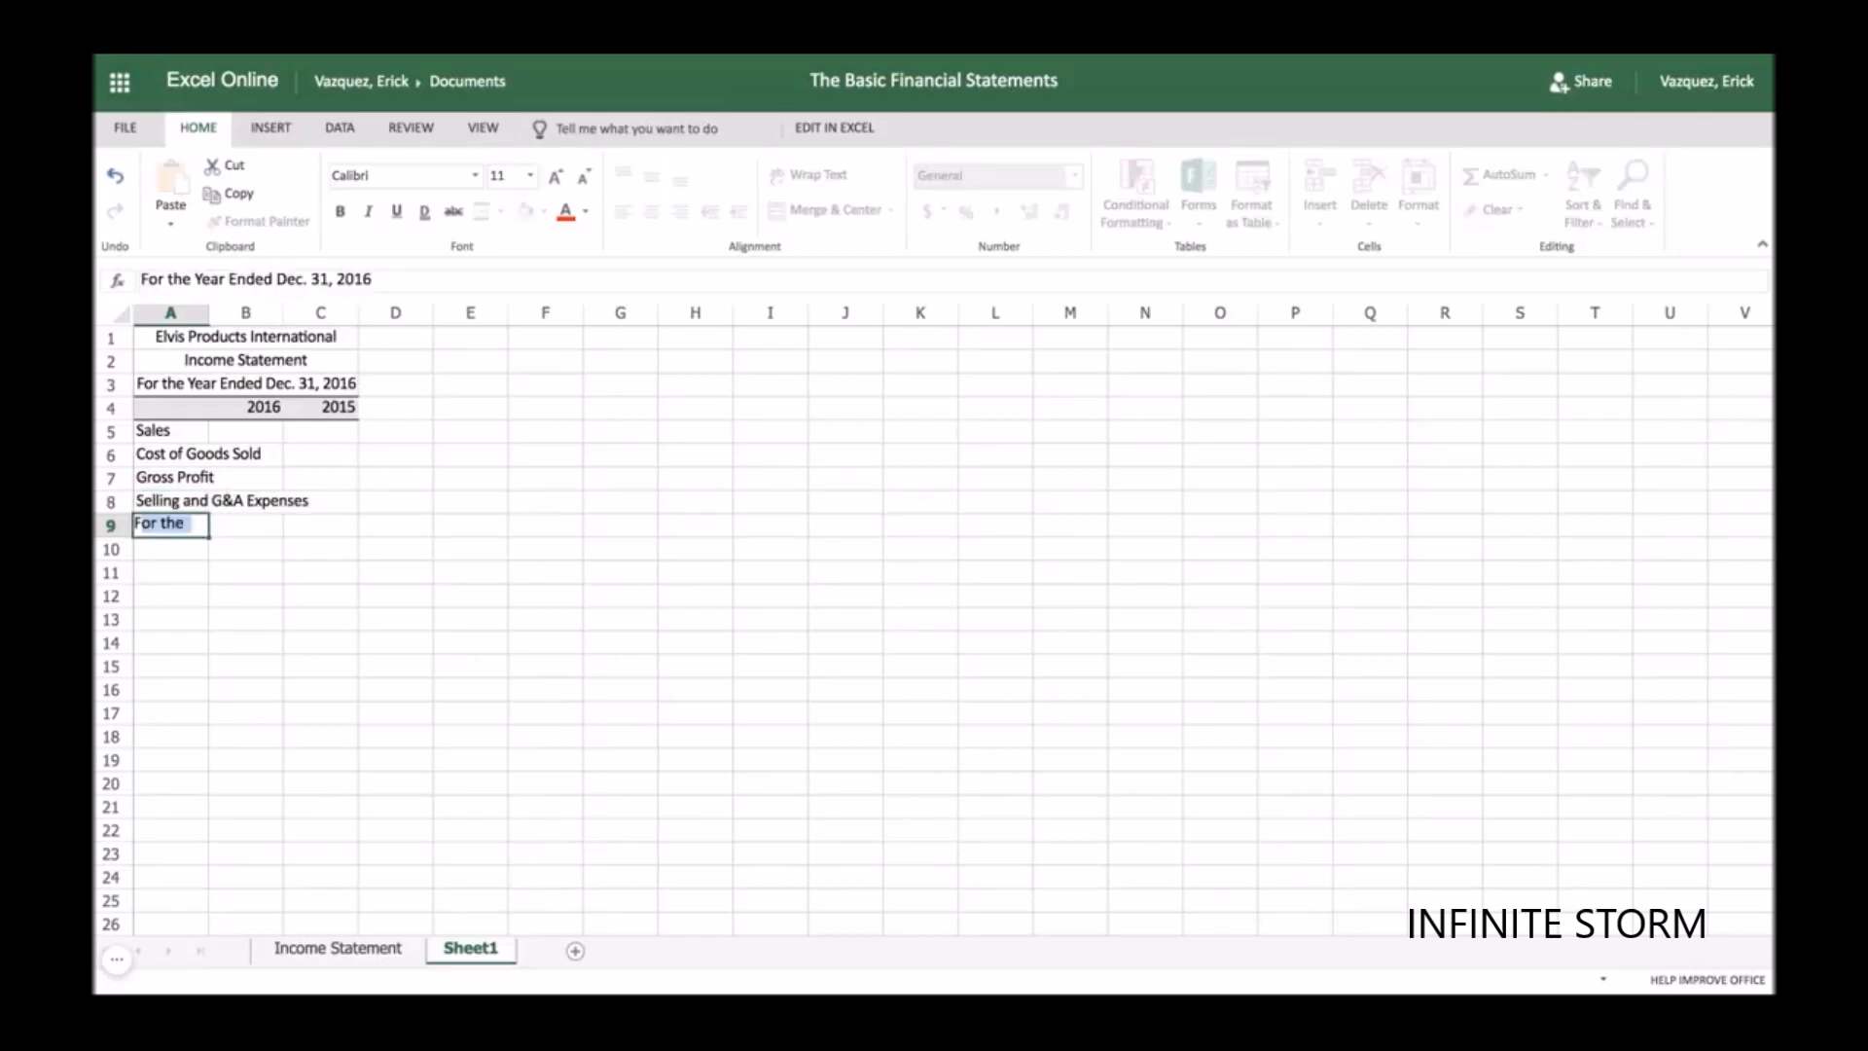
type("ixed Expnse")
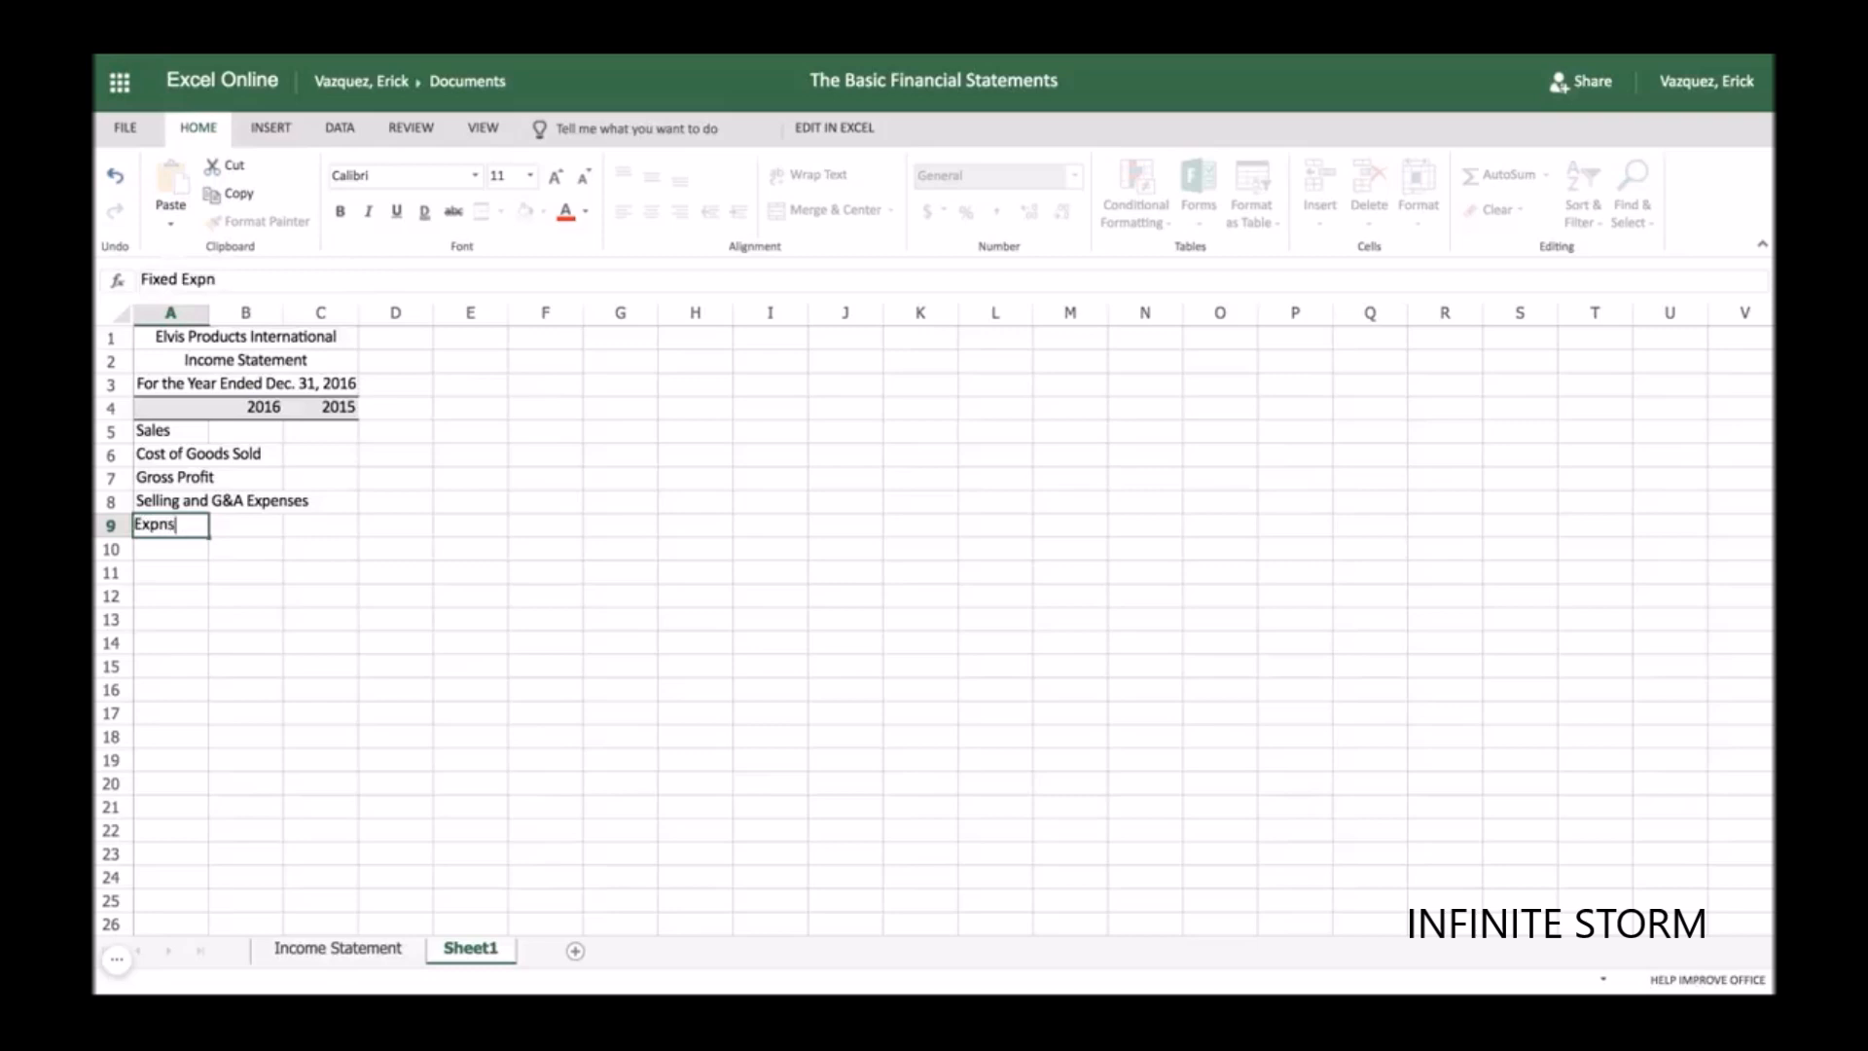
key("BackSpace")
key("BackSpace")
type("e")
key("BackSpace")
key("BackSpace")
type("enses")
key("Return")
type("Depreciation Expn")
key("BackSpace")
type("ense")
key("Return")
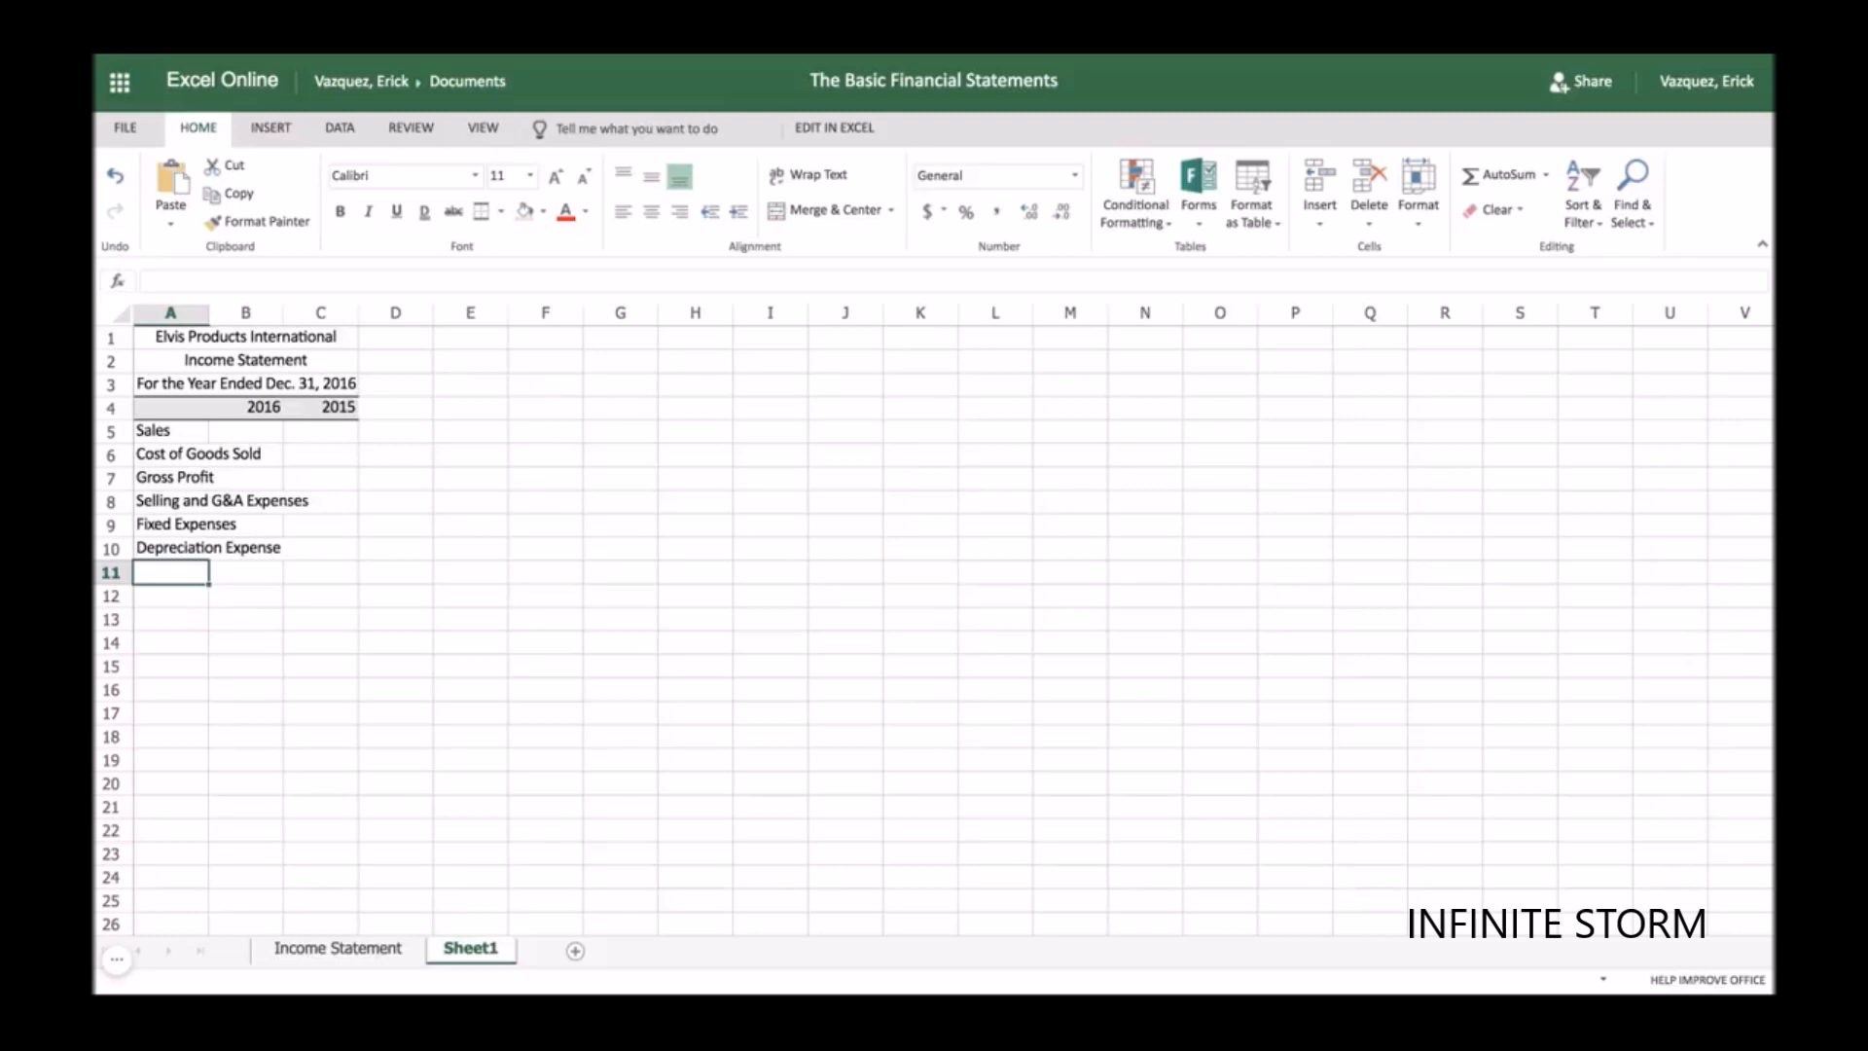
- Enter the row labels "EBIT" in cell A11 and "Interest Expense" in cell A12
type("EBIT")
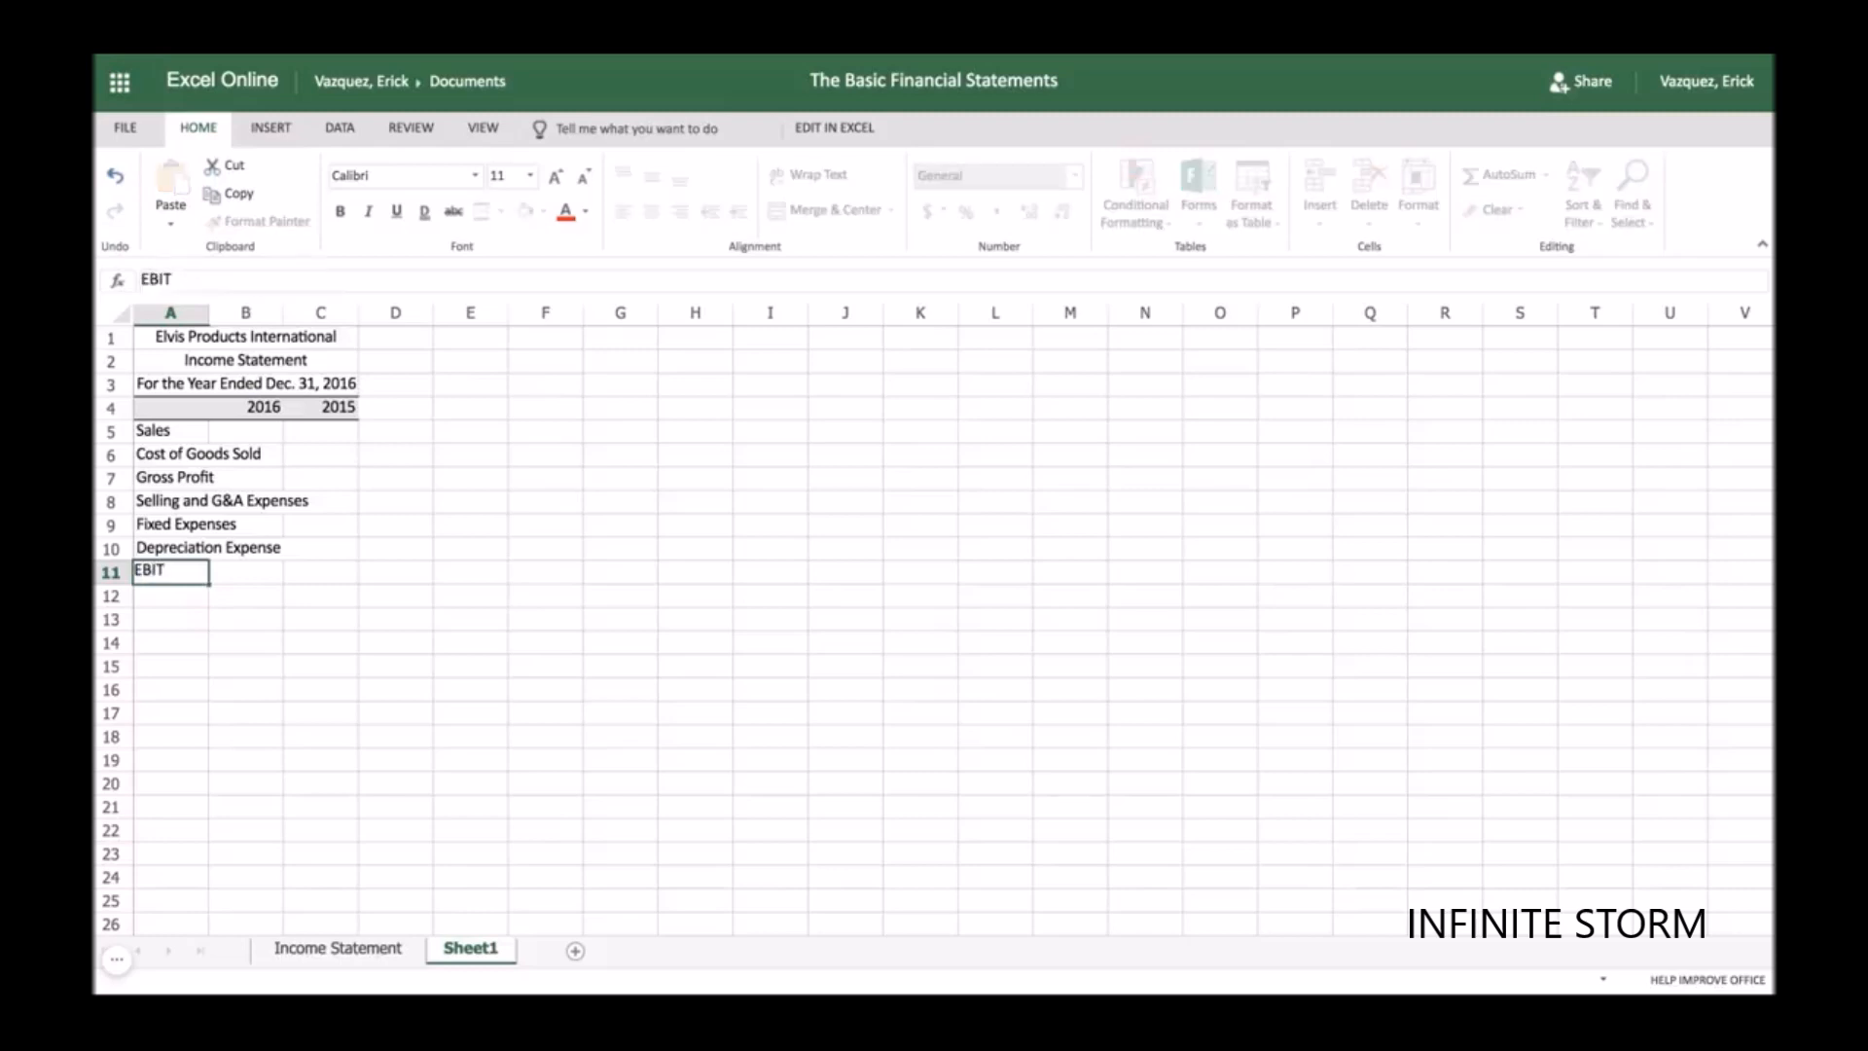
key("Return")
type("I")
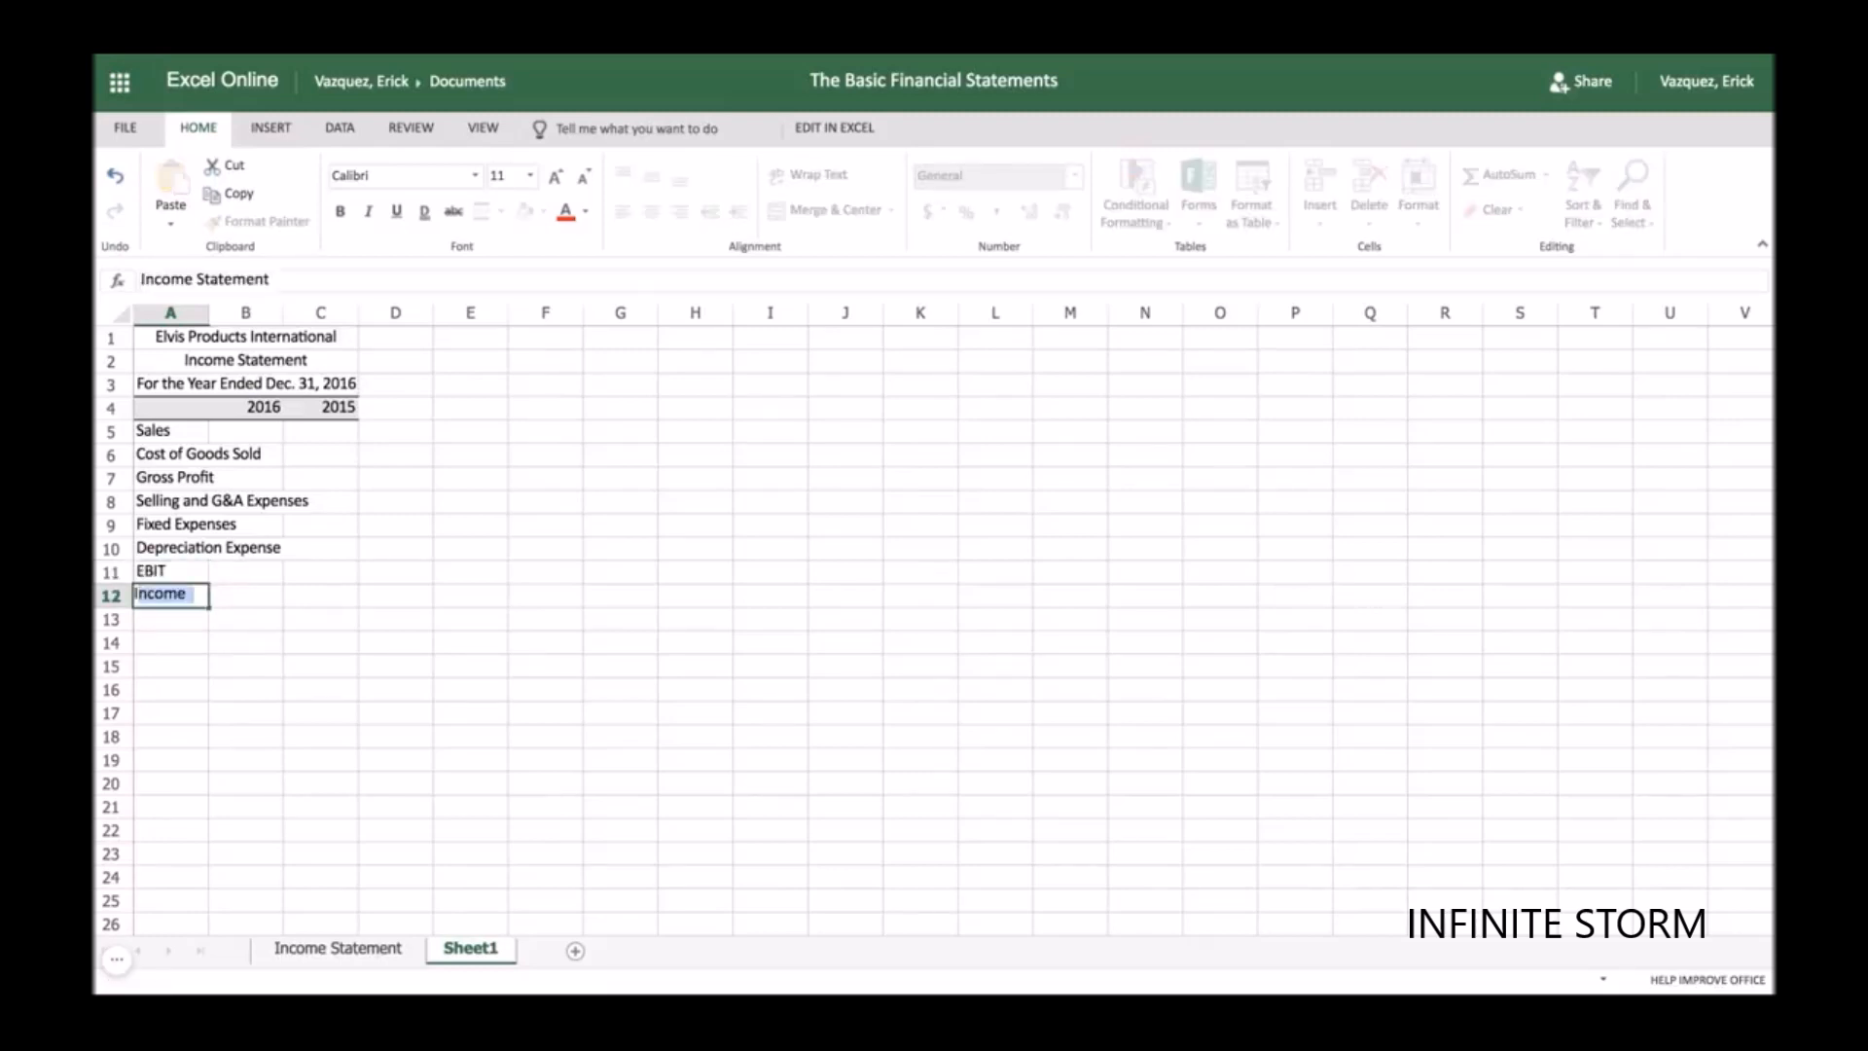
type("nterest")
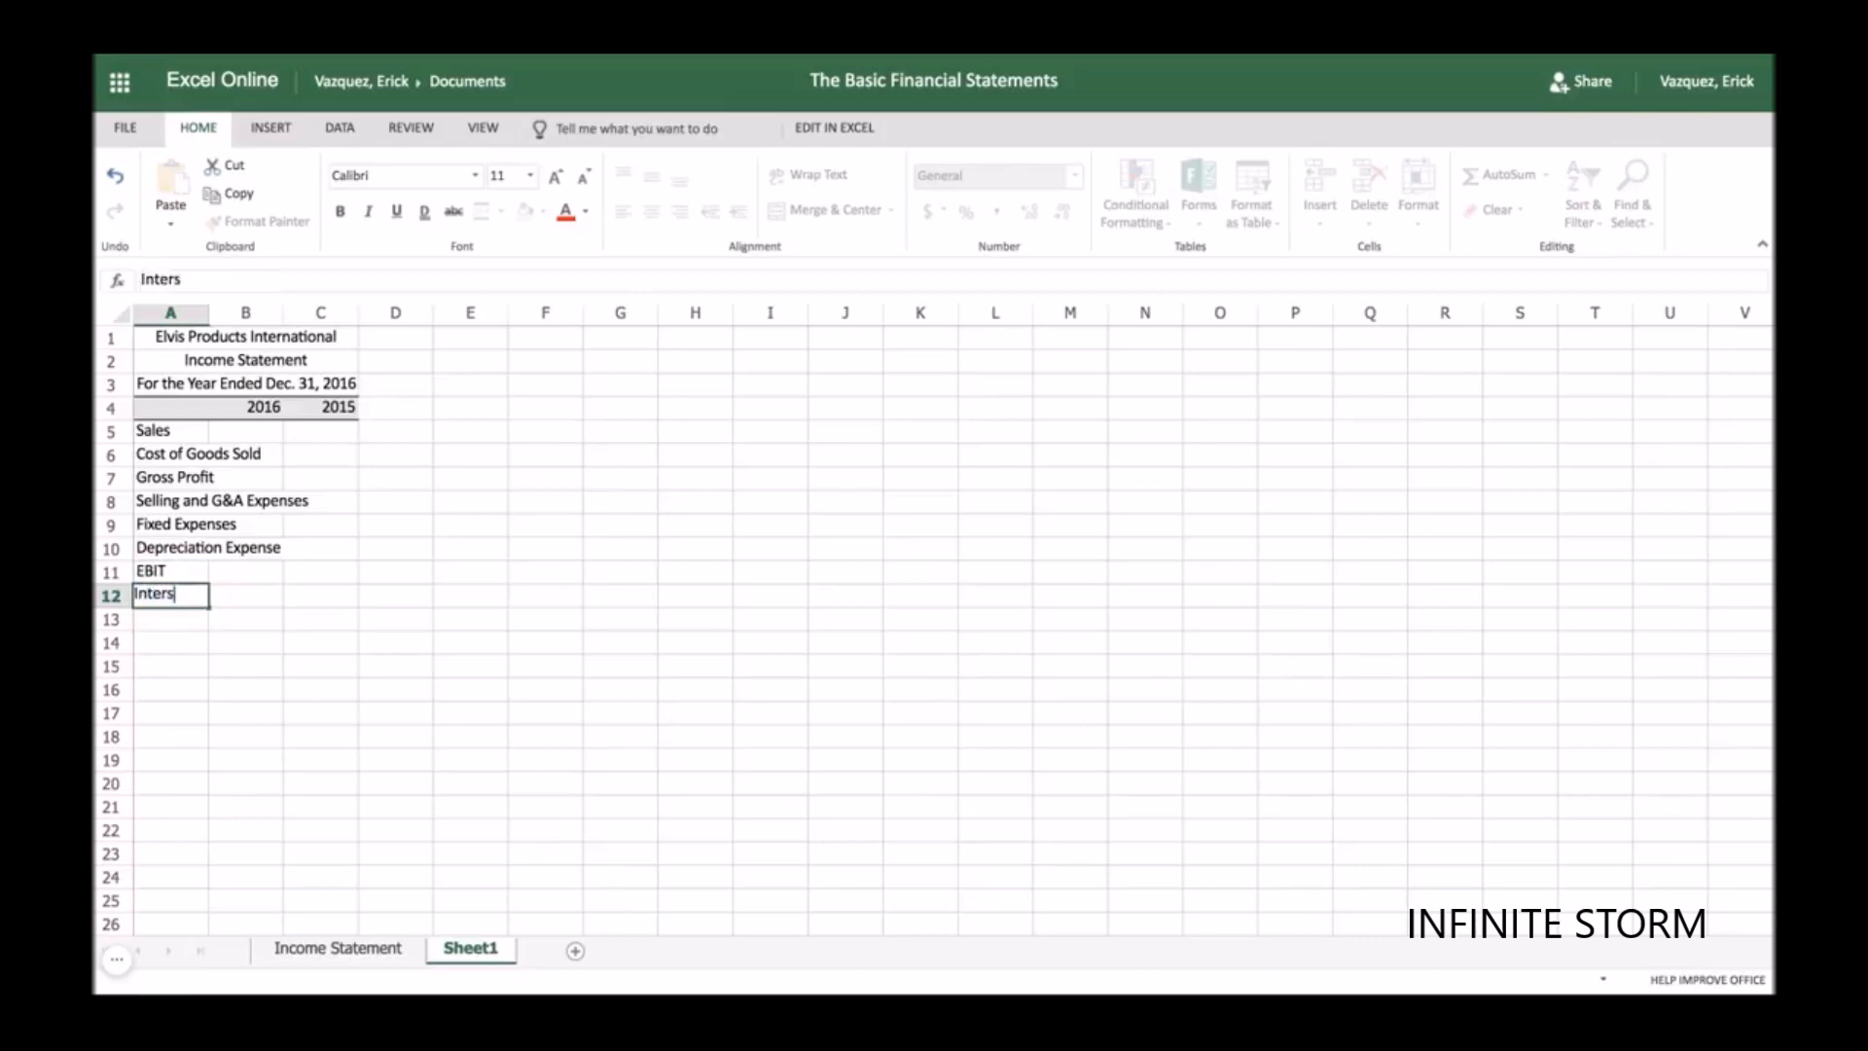
type(" Expense")
key("Return")
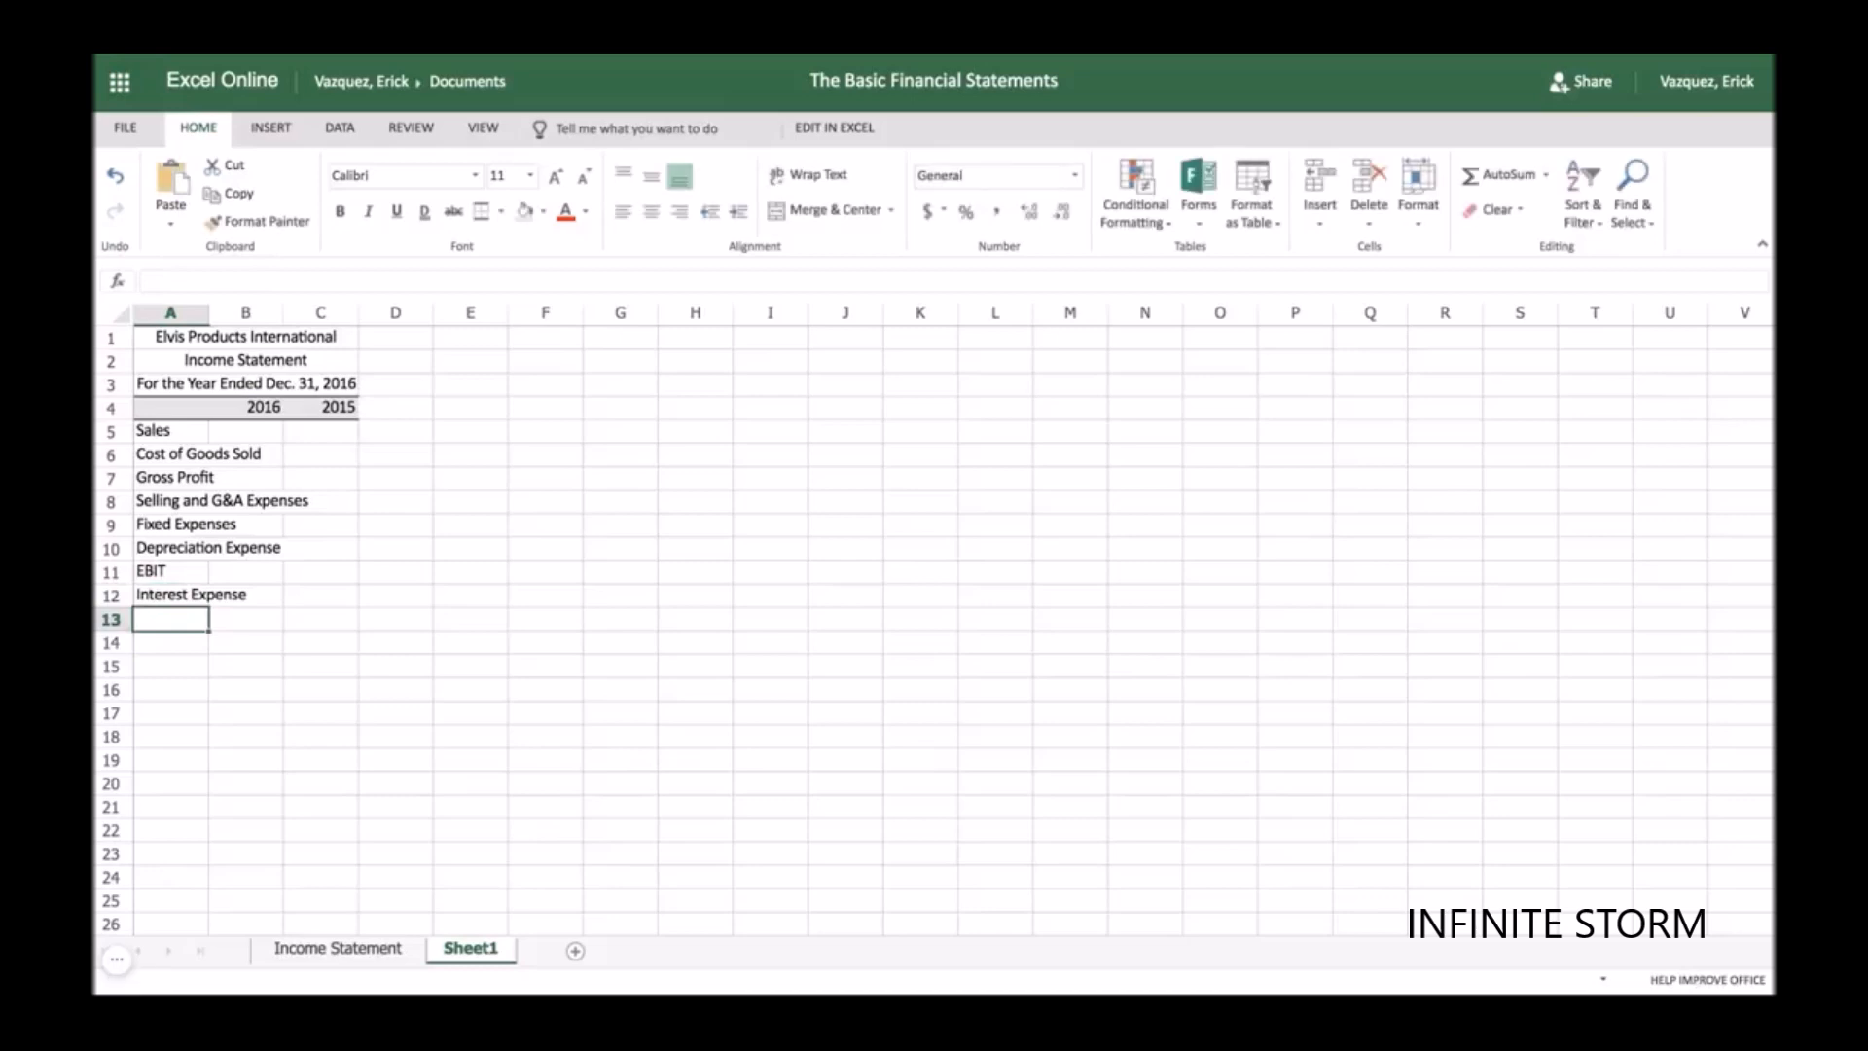
- Enter the row labels "Earnings Before Taxes", "Taxes" and "Net Income" in cells A13 to A15
type("Earning")
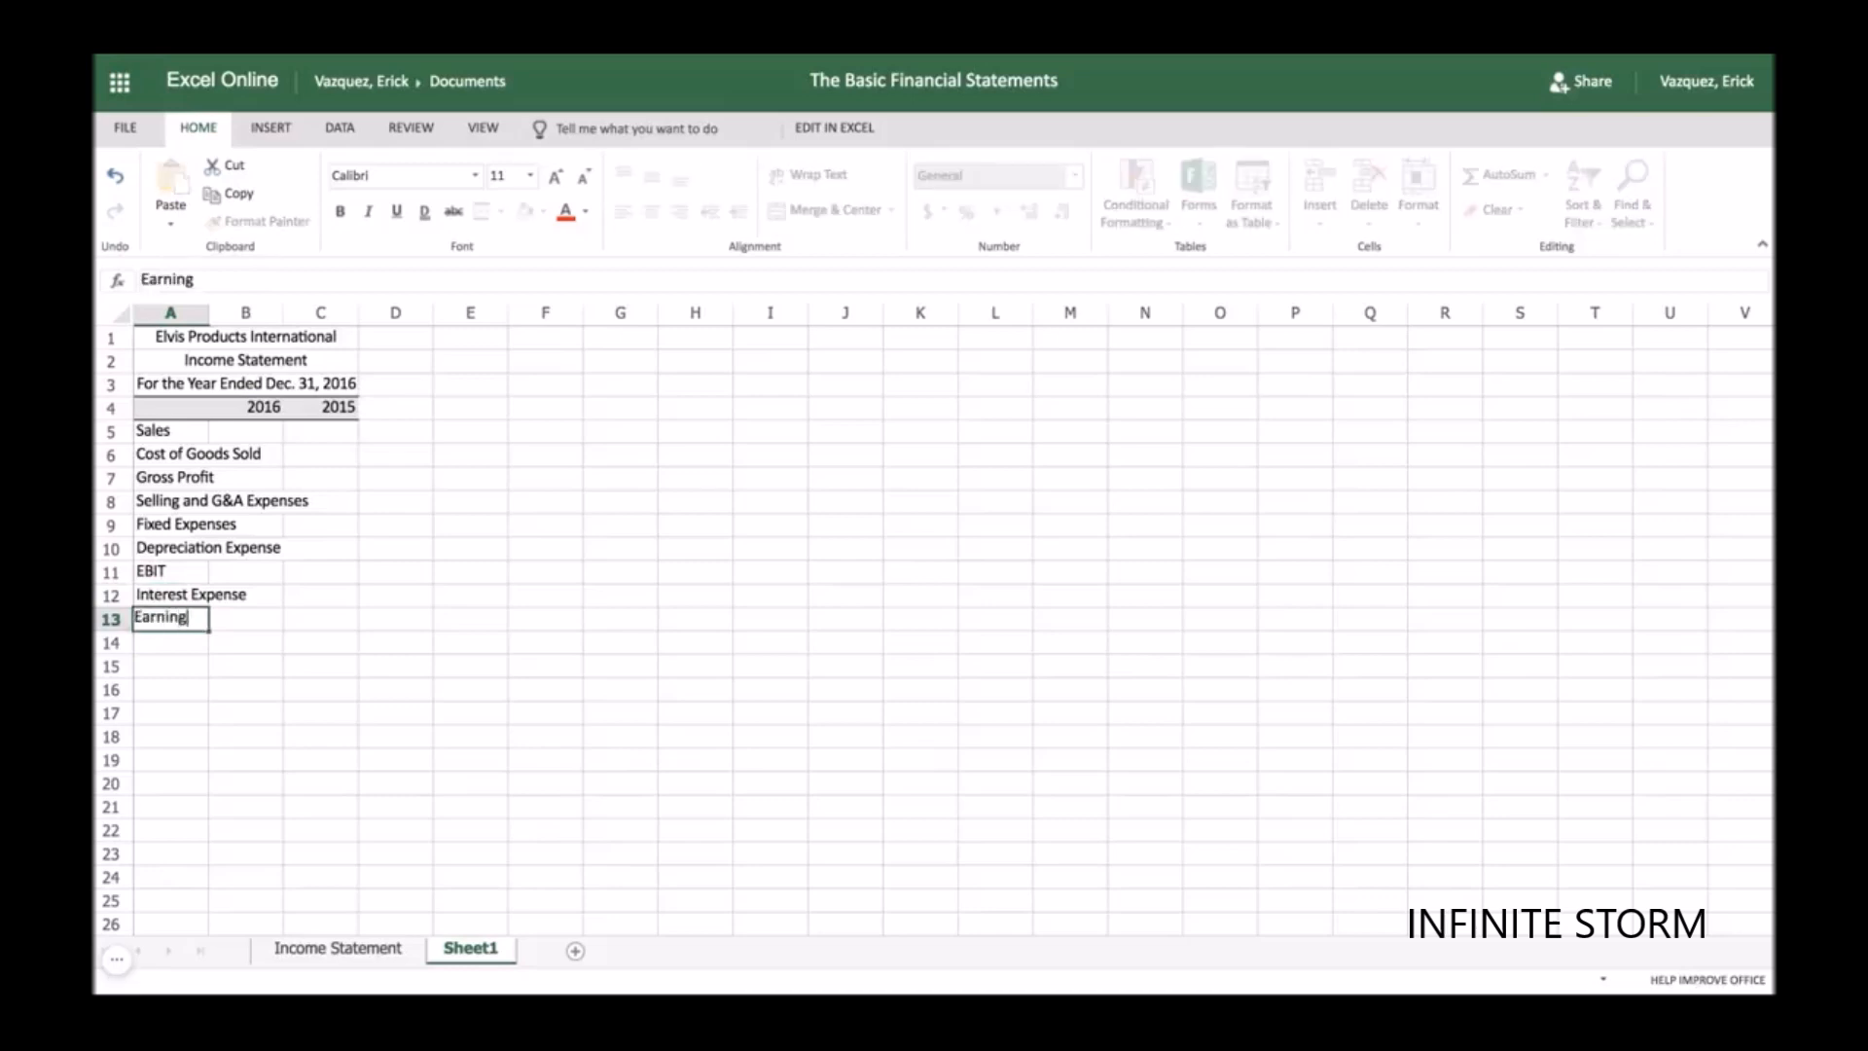
type("s Before Taxes")
key("Return")
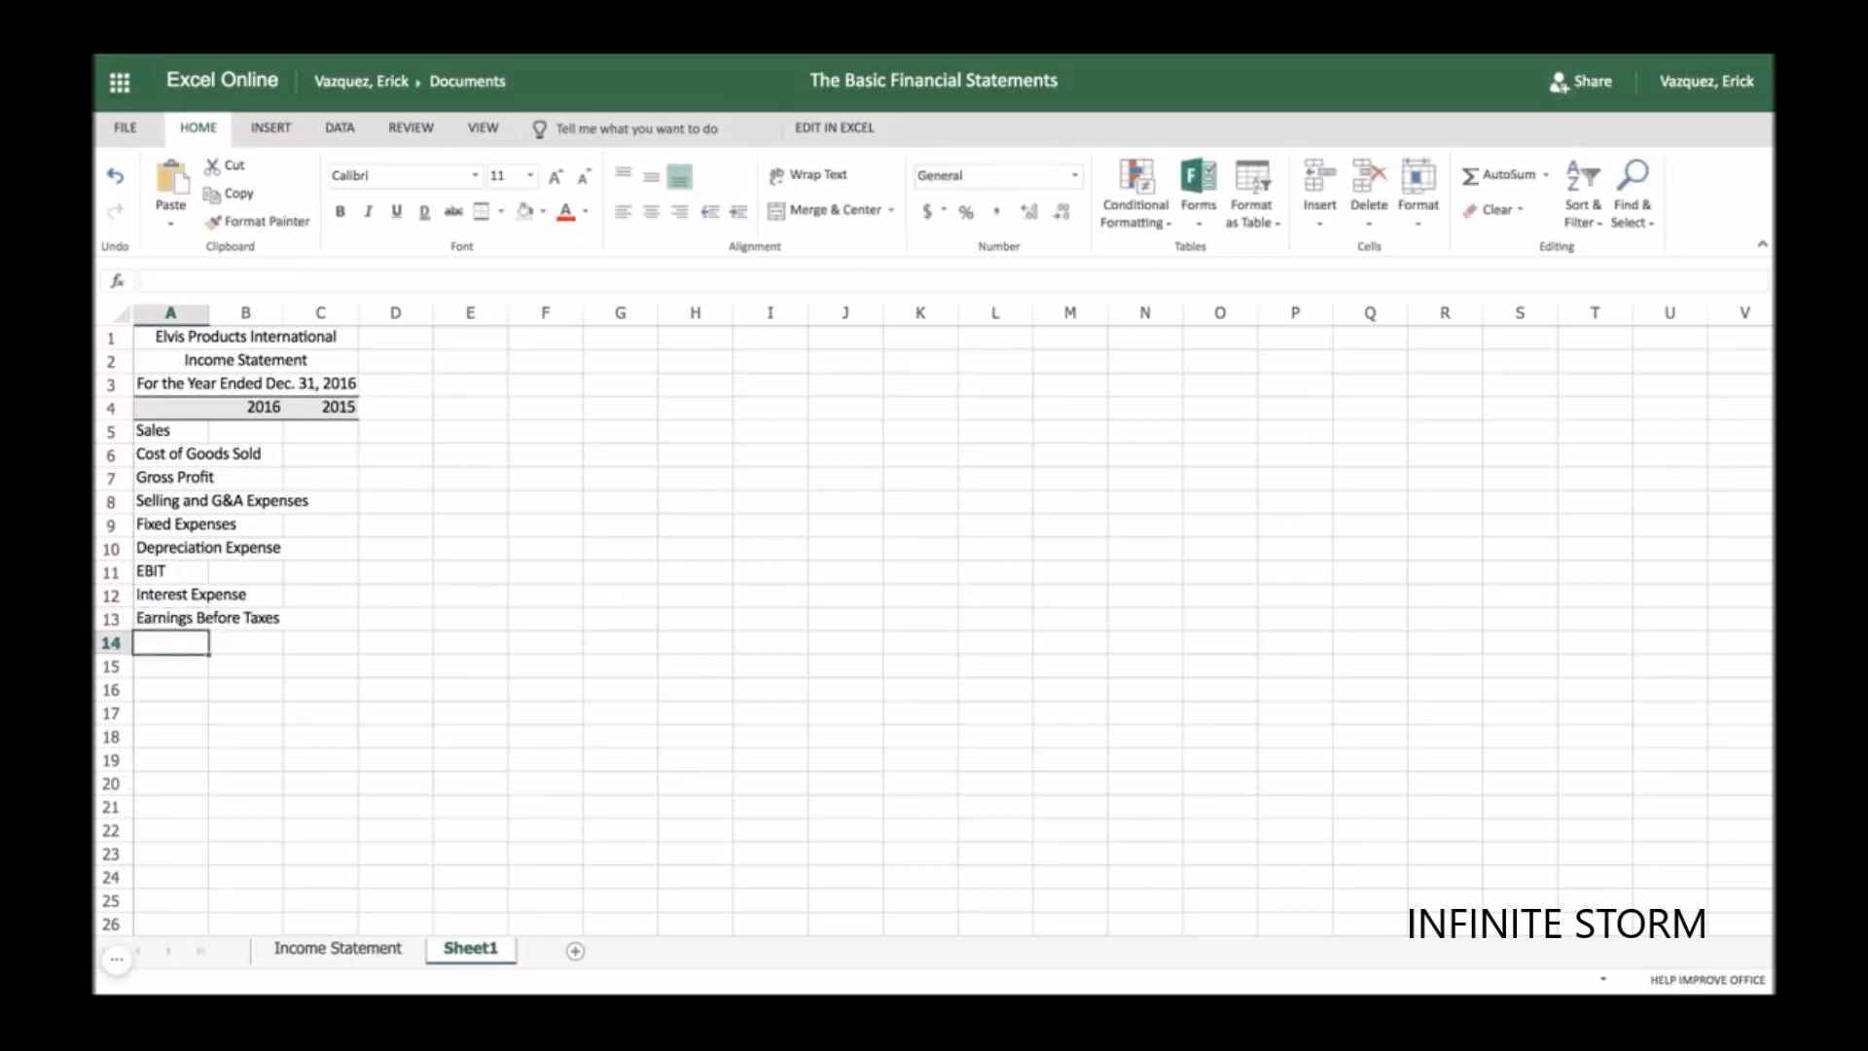
type("Taxes")
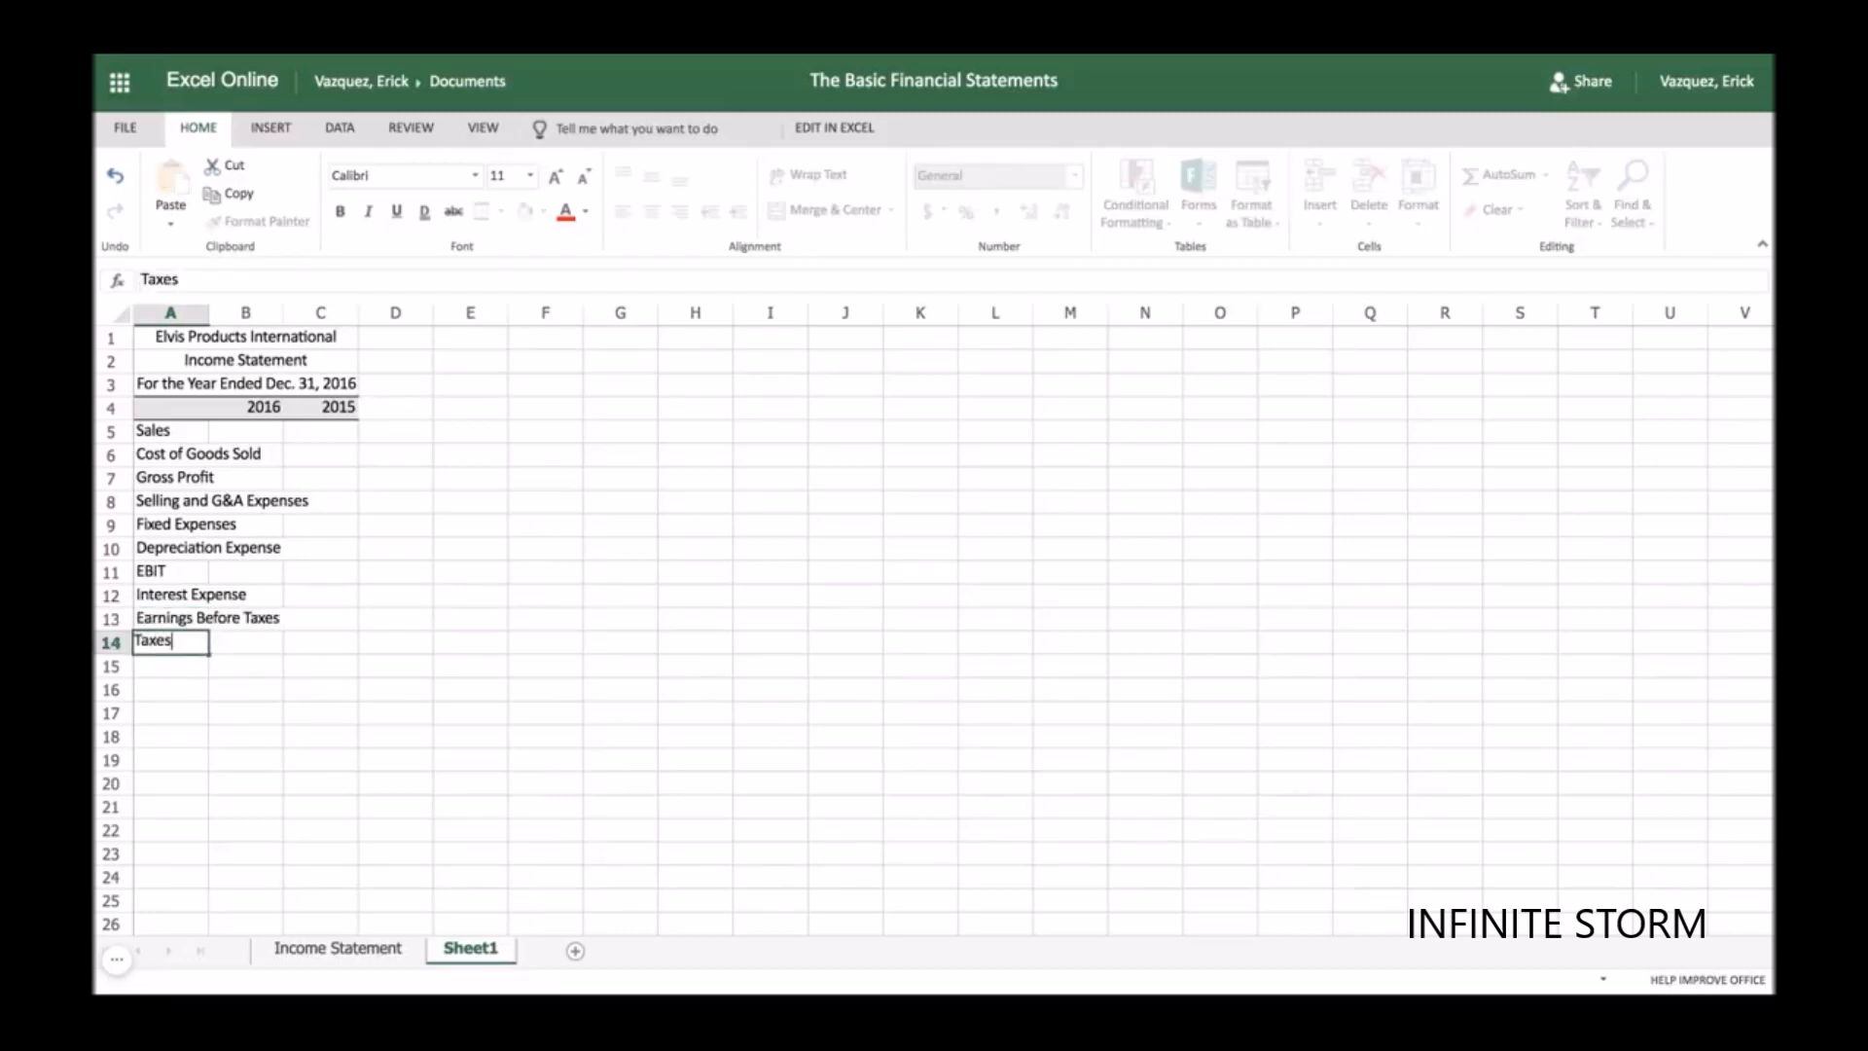
key("Return")
type("Net Income")
key("Return")
- Leave row 16 blank and enter "Notes:" in cell A17 and "Tax Rate" in cell A18
key("Return")
type("Net")
type("otes:")
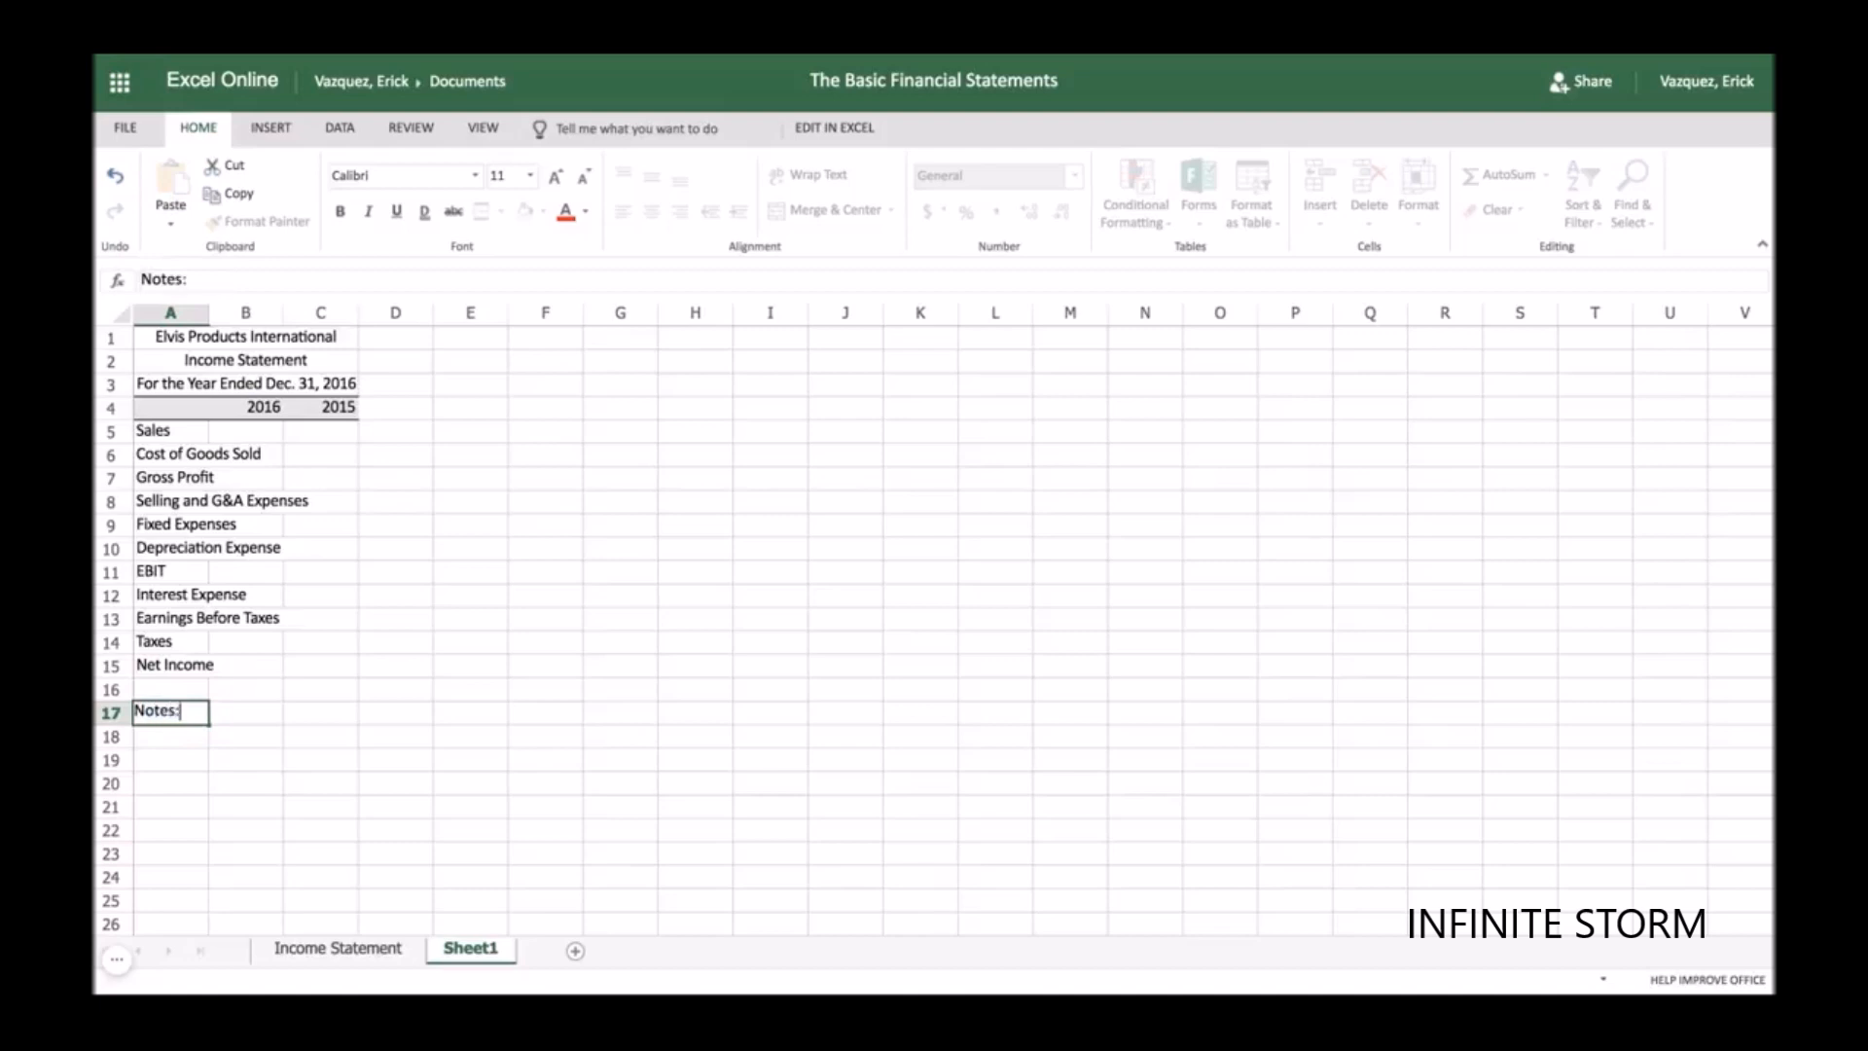
key("Return")
type("T")
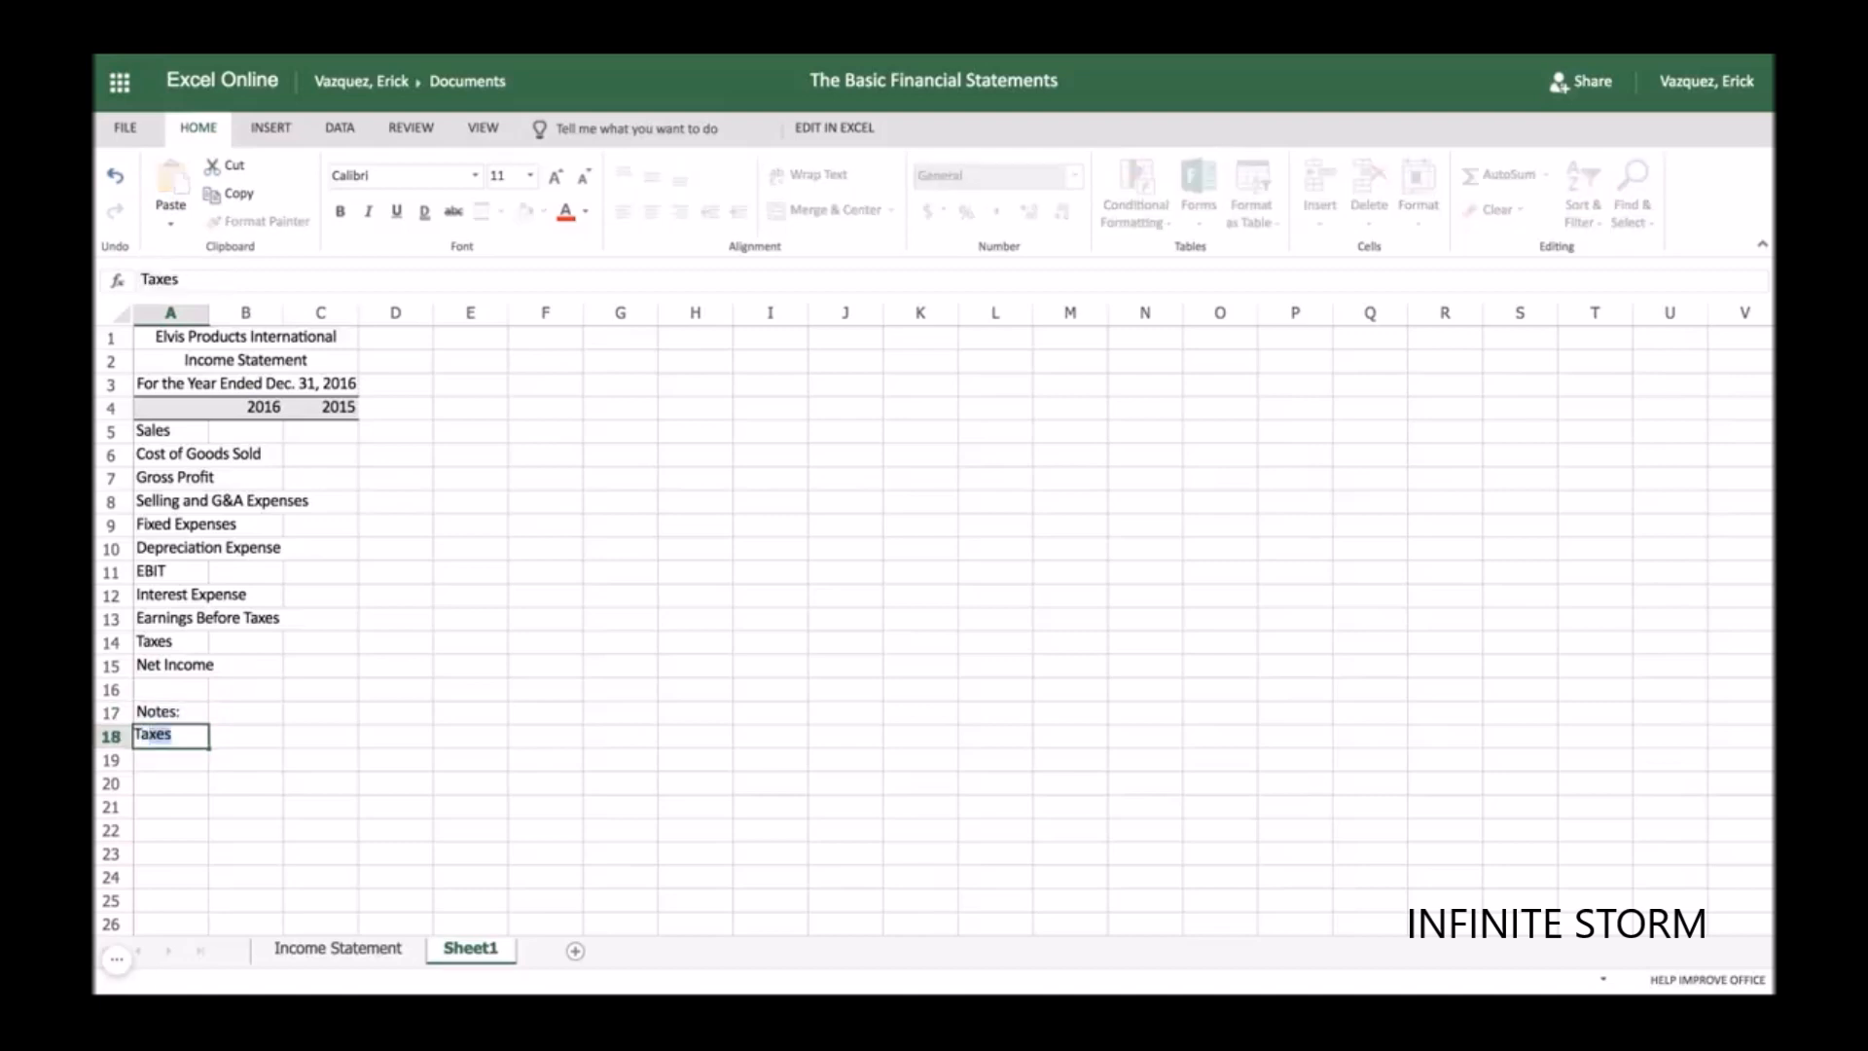
type("ax")
type("Rate")
key("Return")
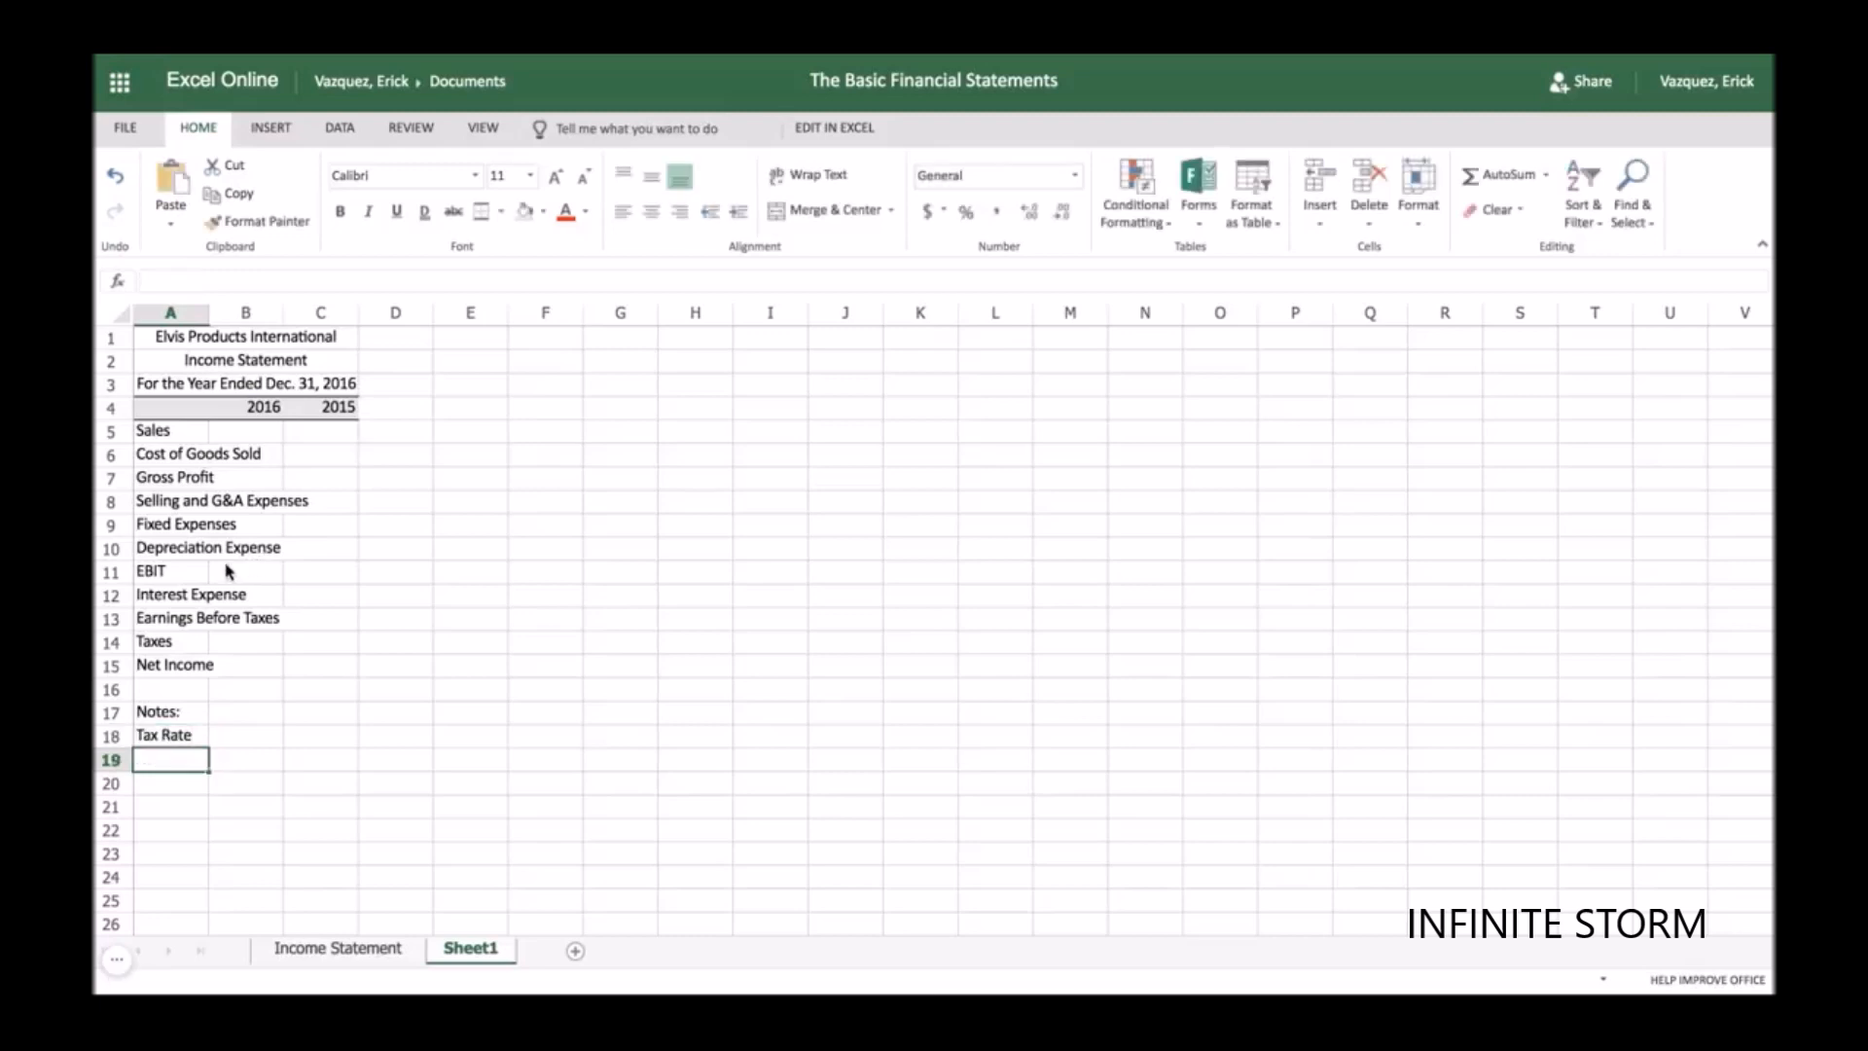
- Widen column A so that the row labels fit inside it
left_click(180, 316)
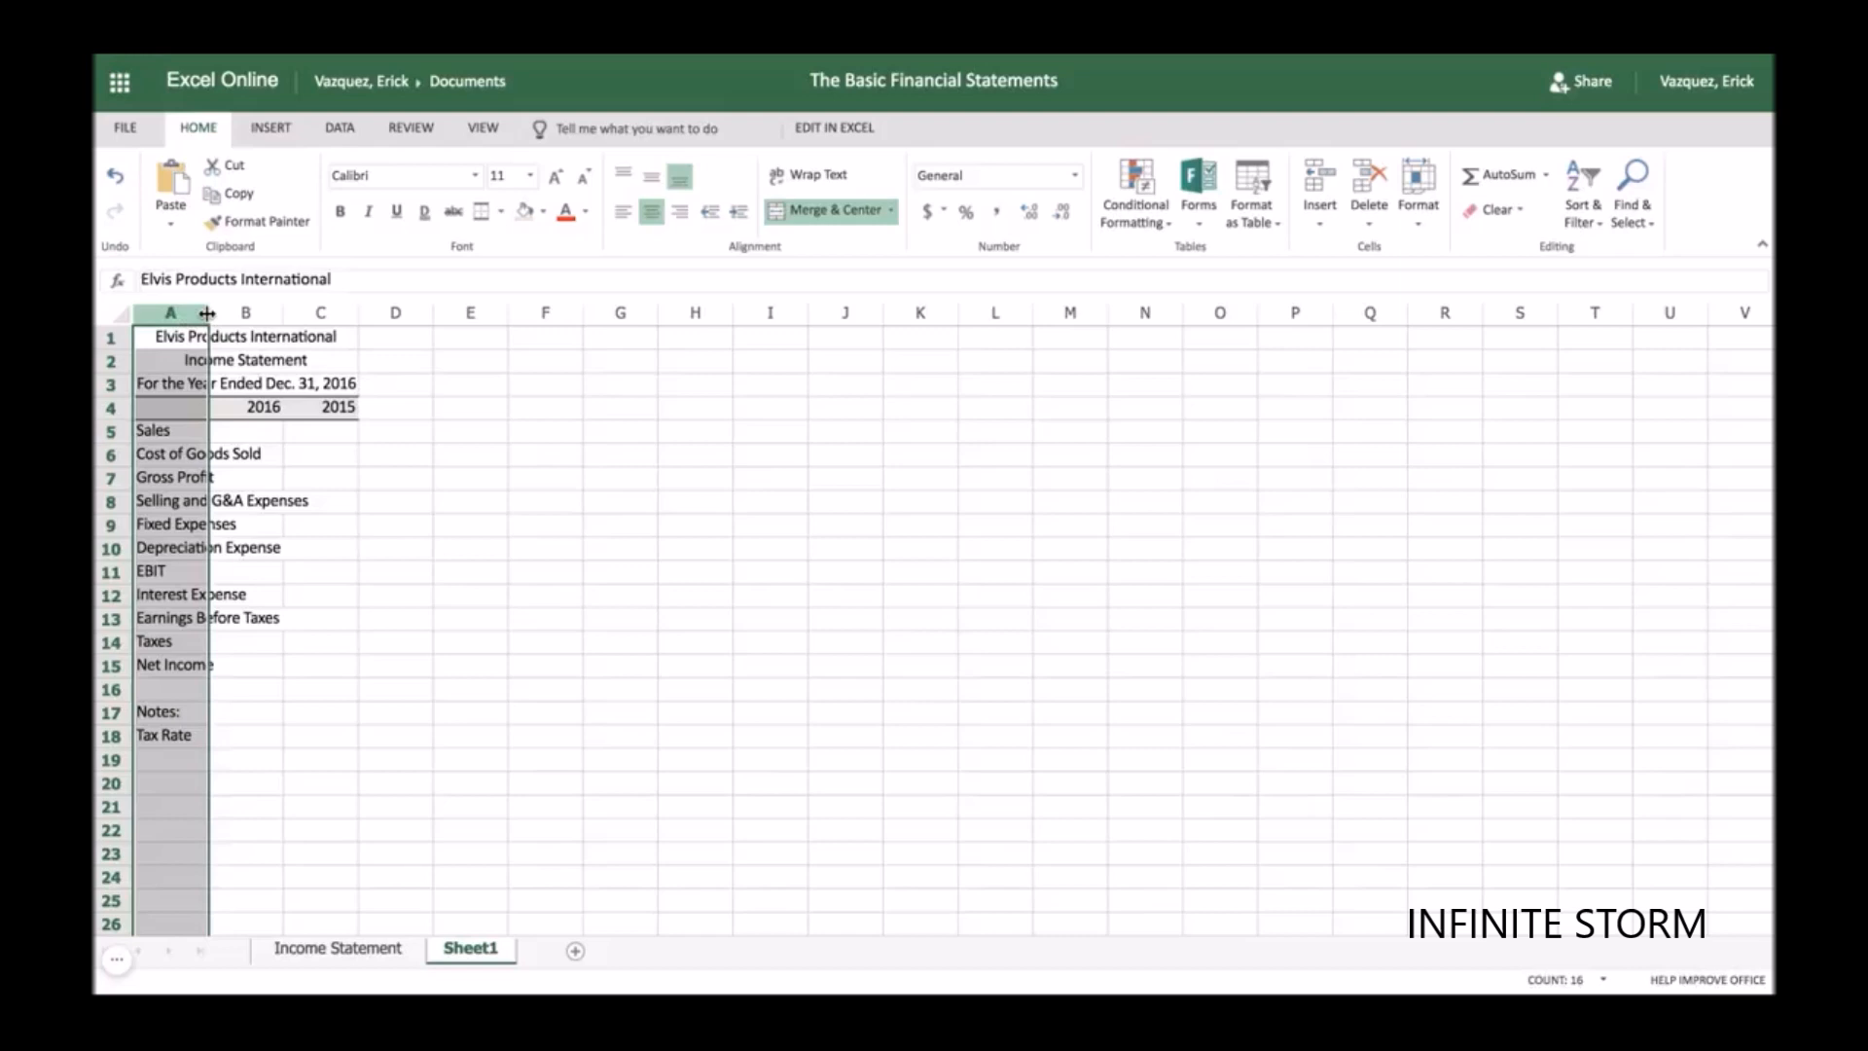
left_click_drag(210, 313, 334, 313)
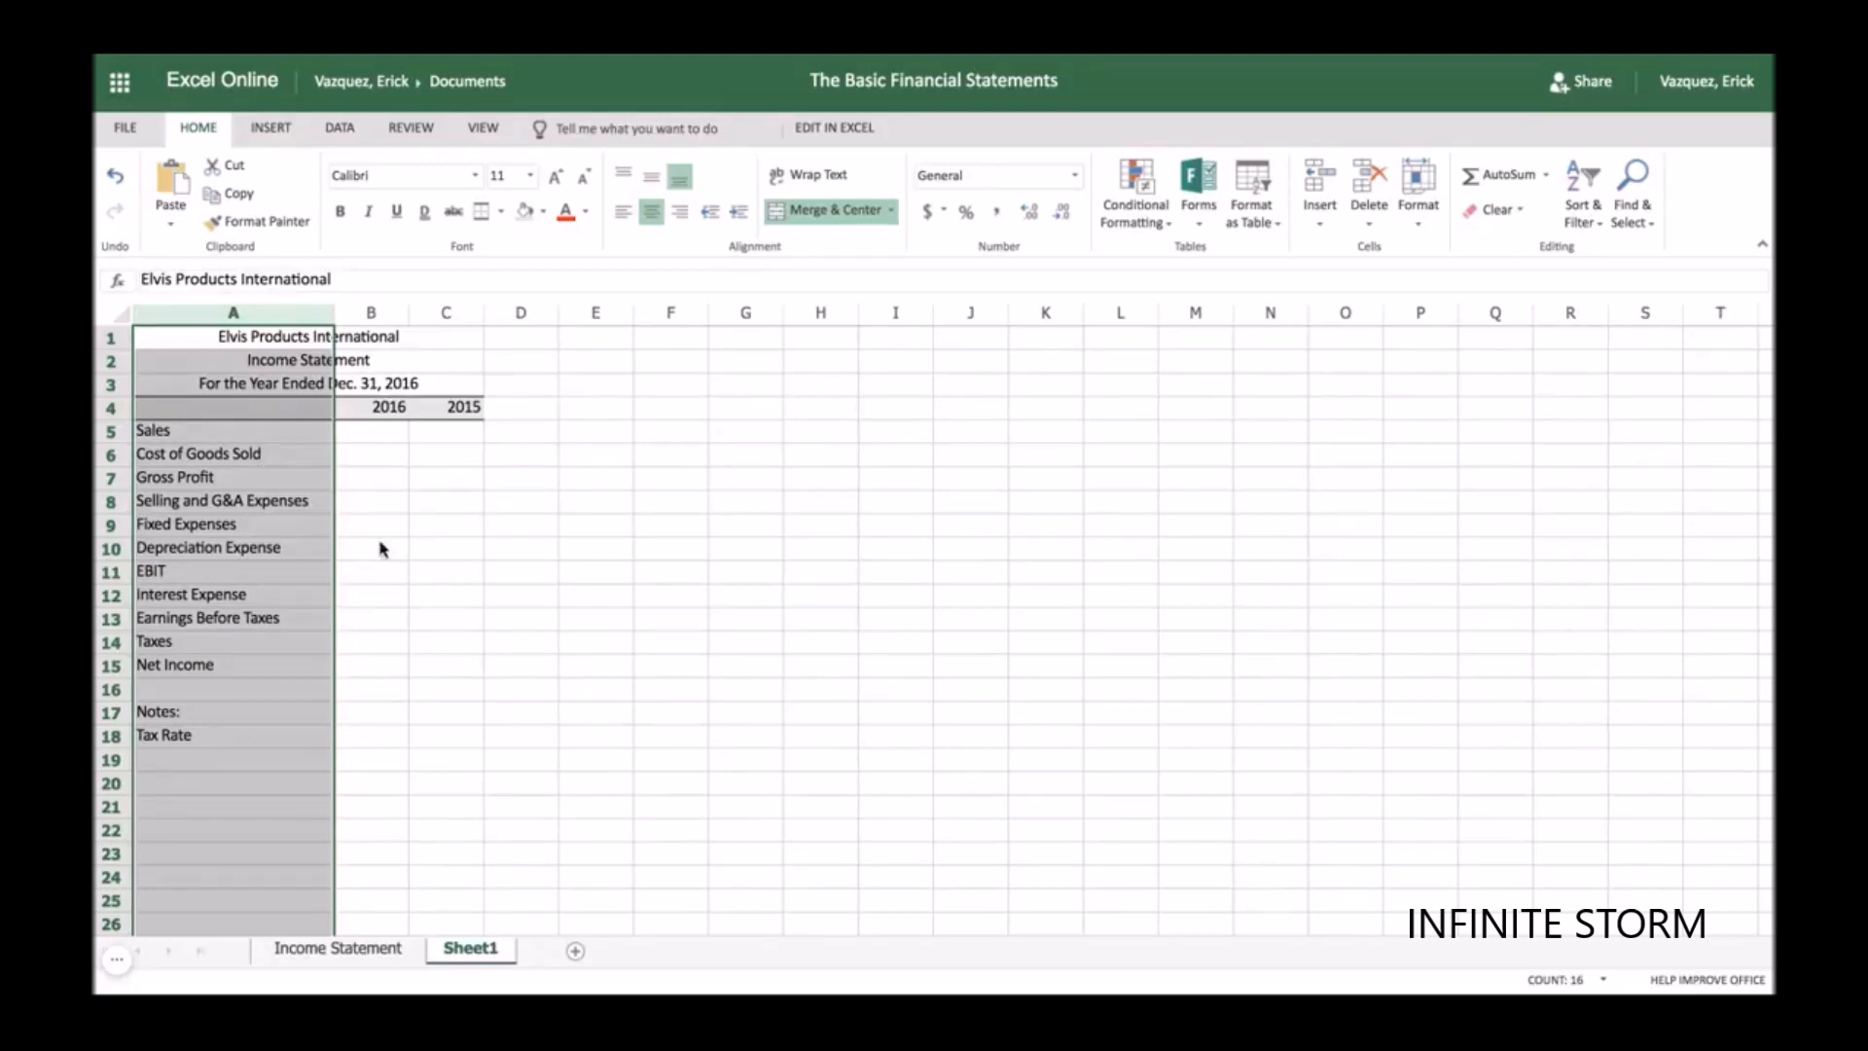
- Enter 3850000 as the 2016 Sales amount in cell B5
left_click(375, 435)
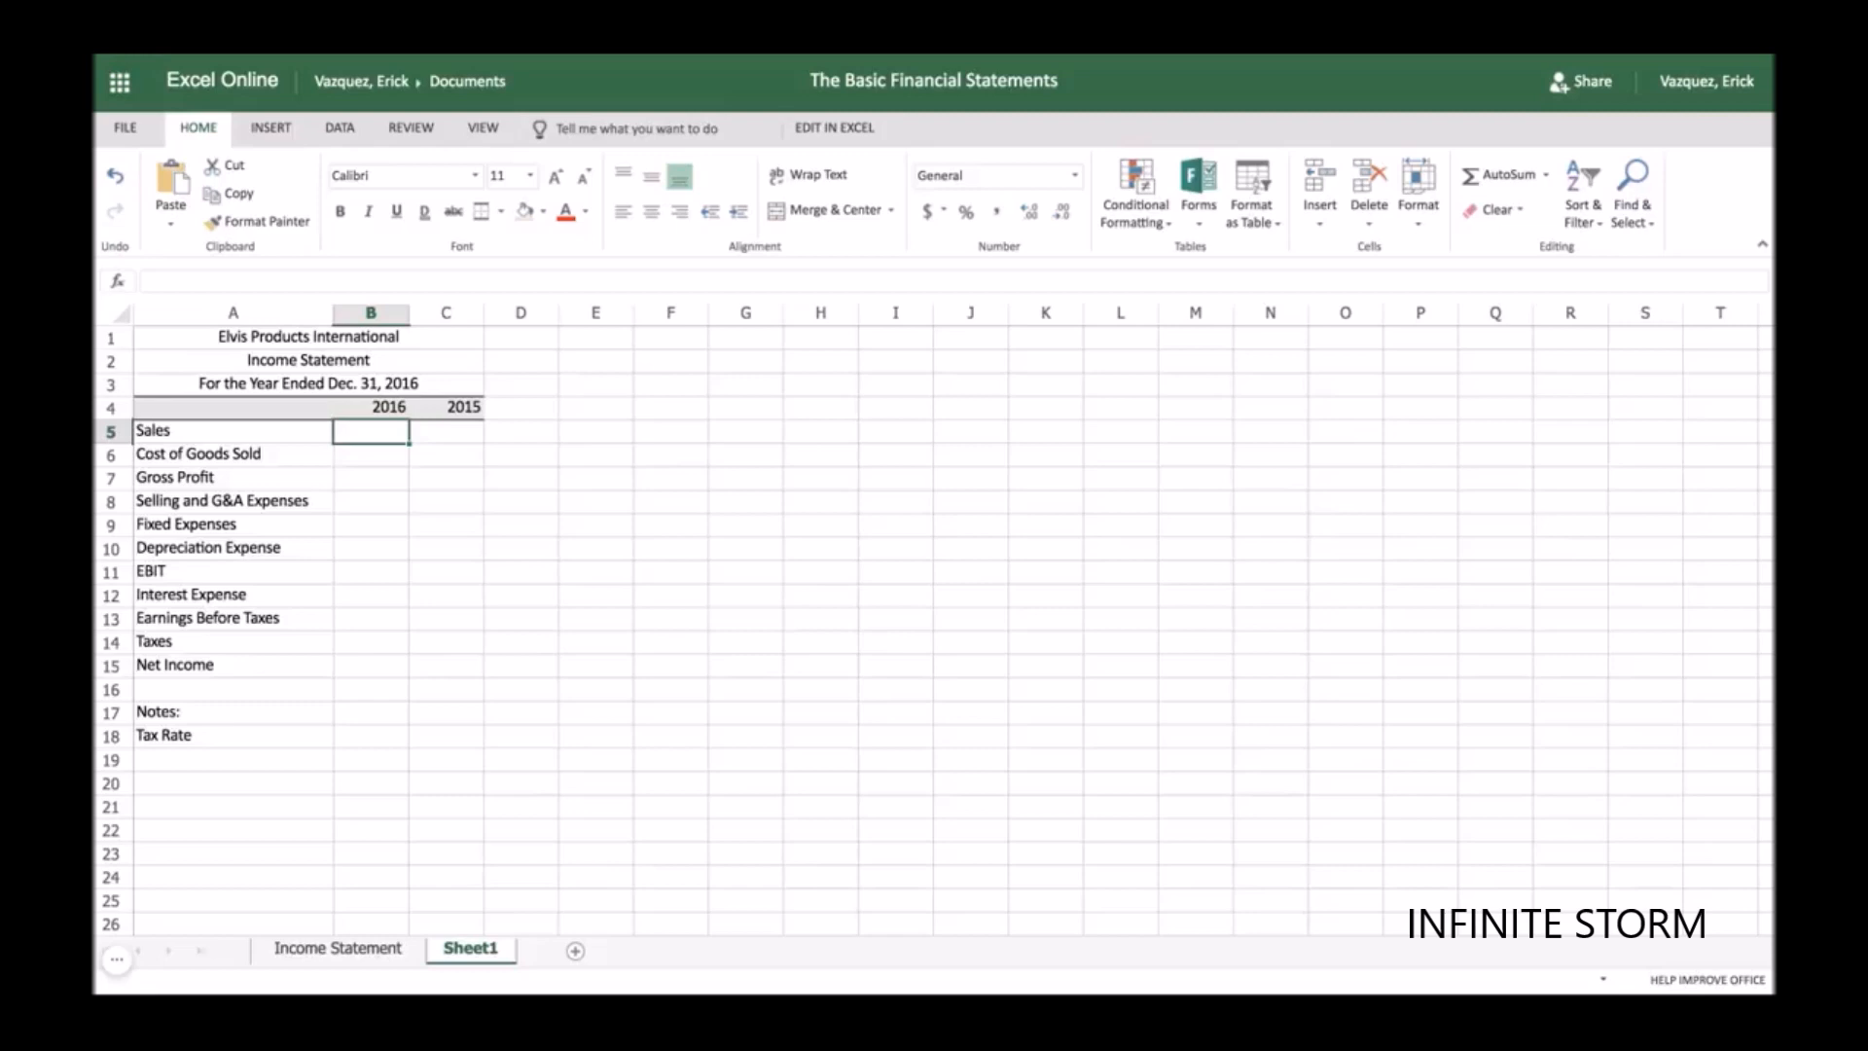
type("3850,")
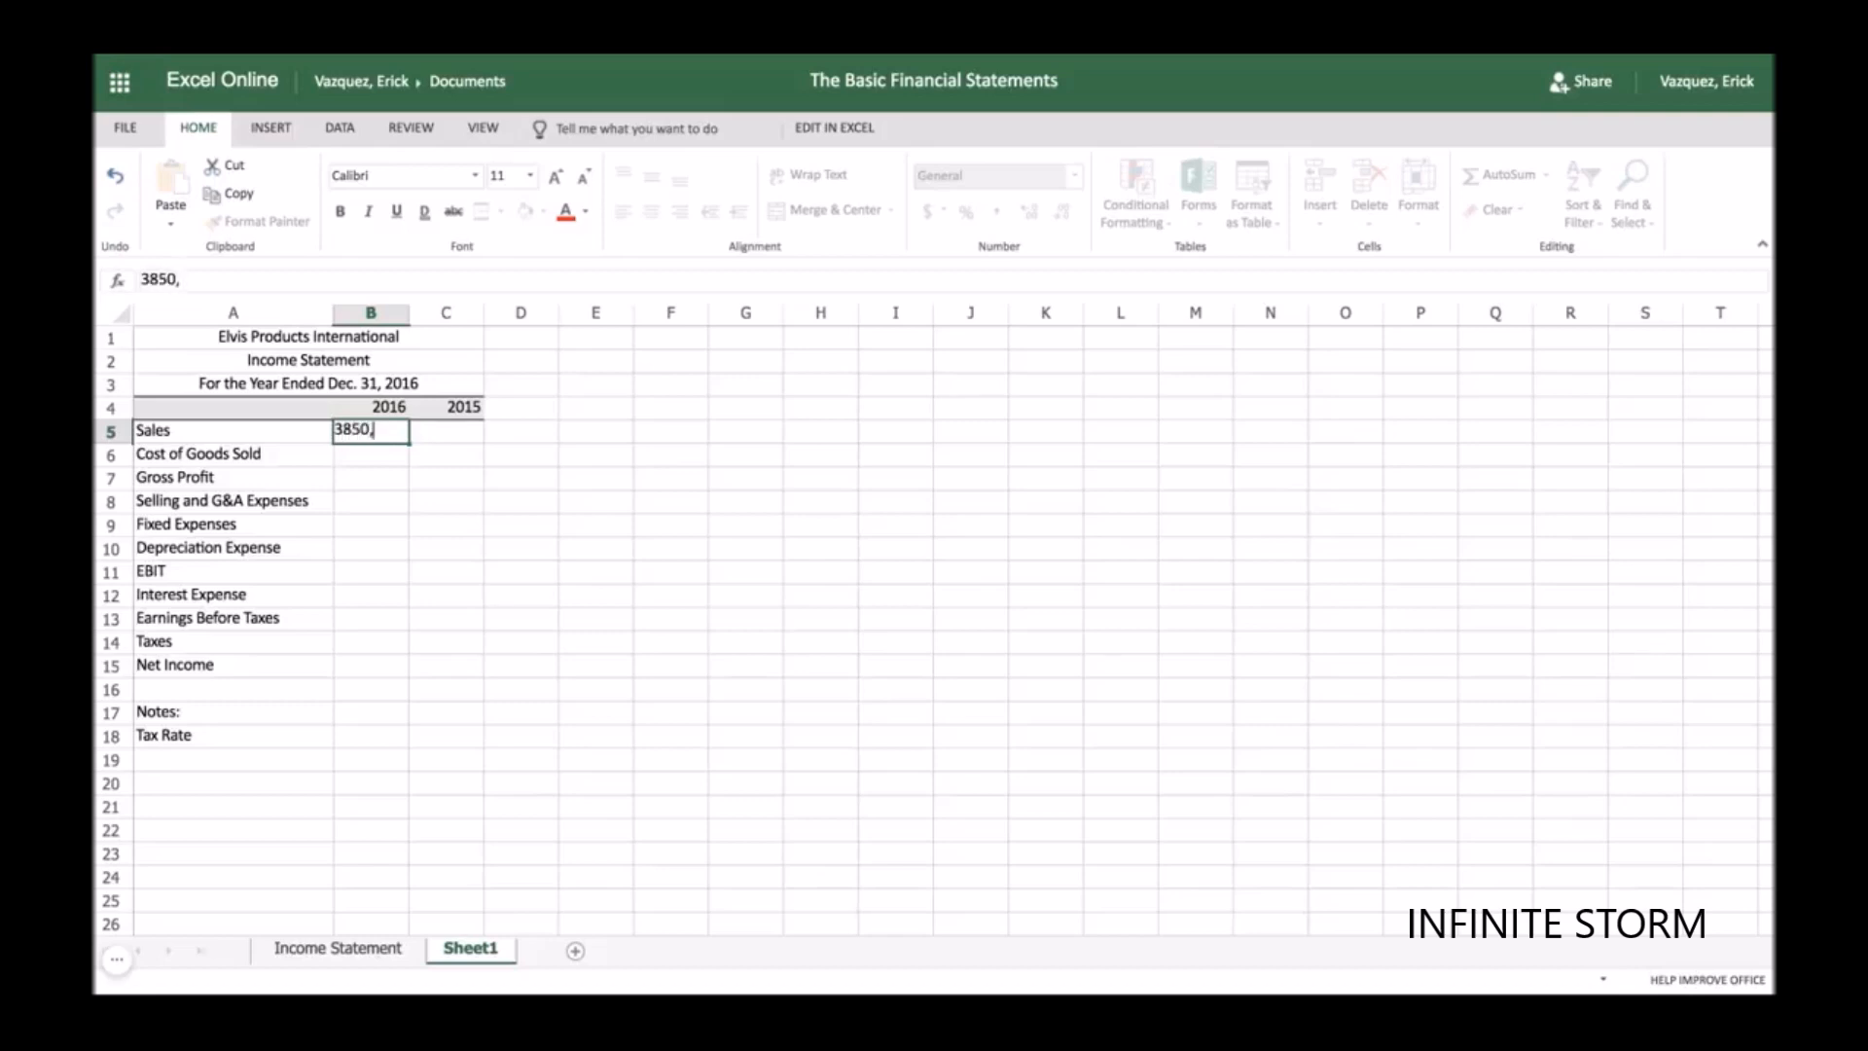
key("BackSpace")
type("000")
key("Tab")
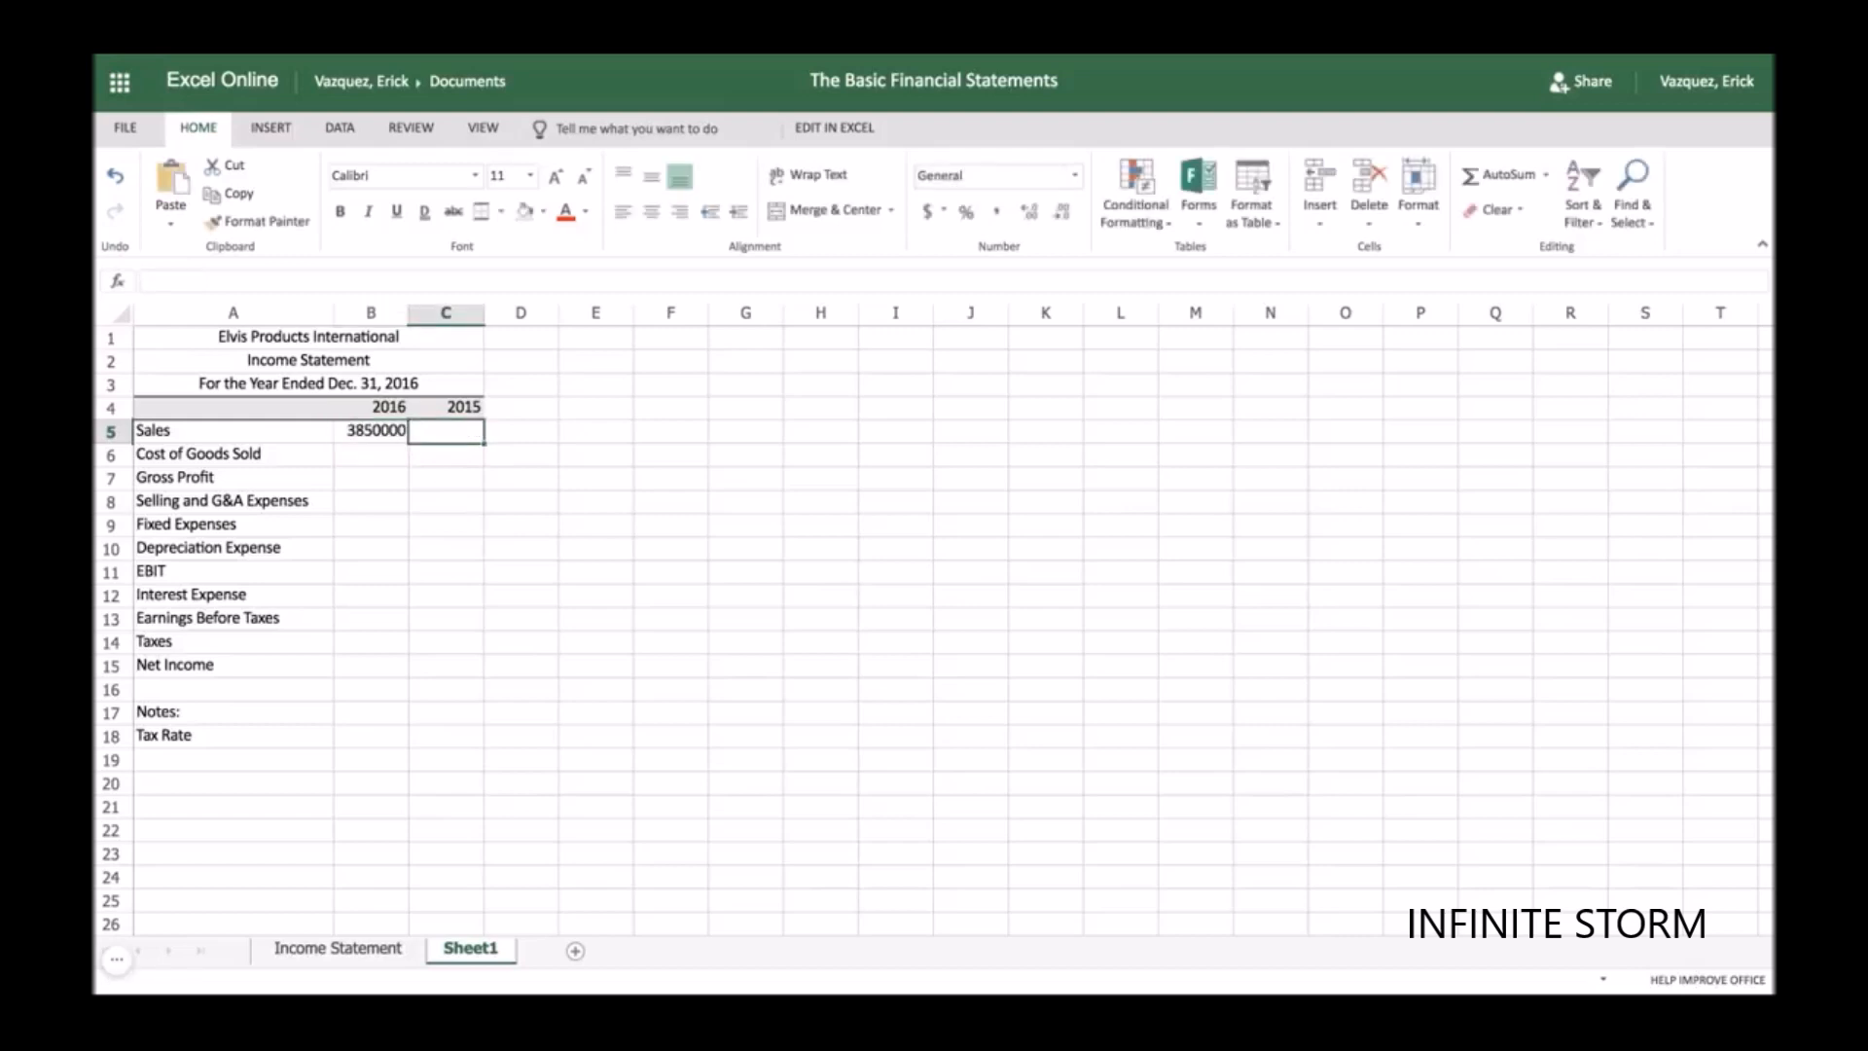
- Format the 2016 amounts in B5:B15 with the comma number style and no decimal places
left_click(379, 434)
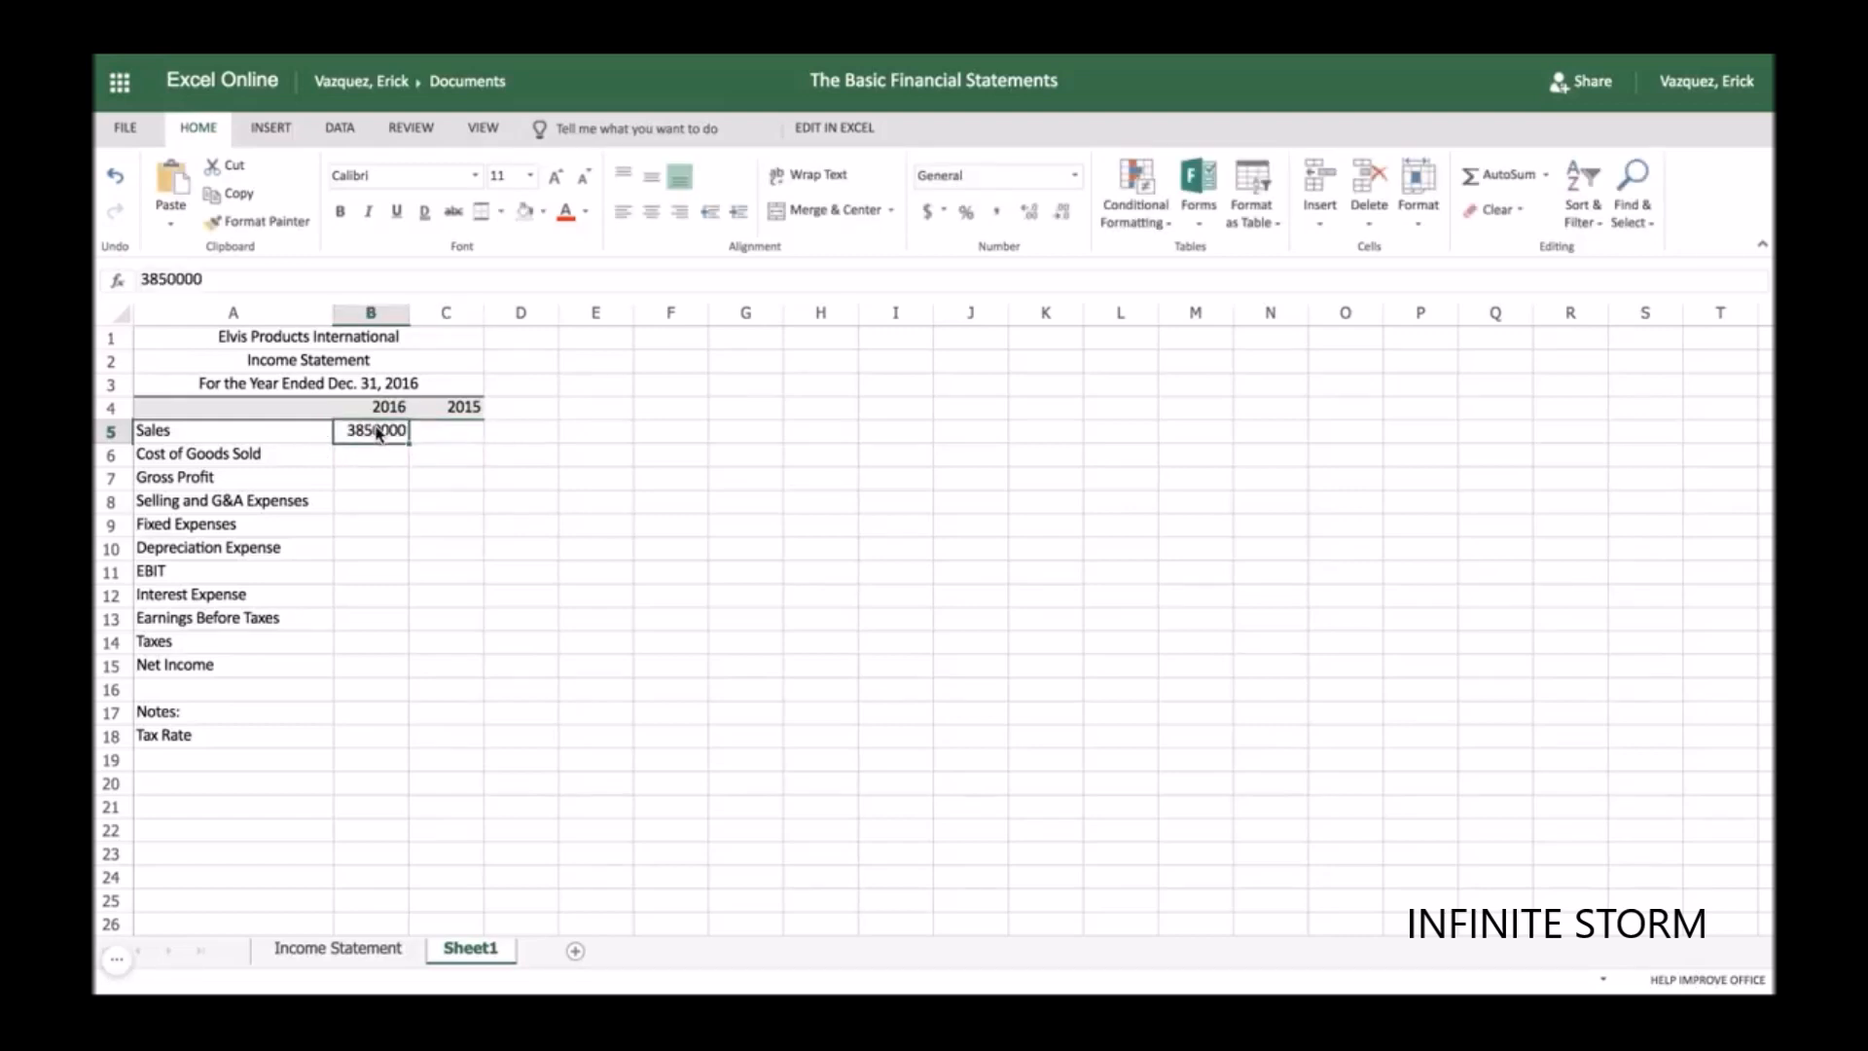
key("shift+Down")
key("shift+Down")
key("shift+Down")
key("shift+Down")
key("shift+Down")
key("shift+Down")
key("shift+Down")
key("shift+Down")
key("shift+Down")
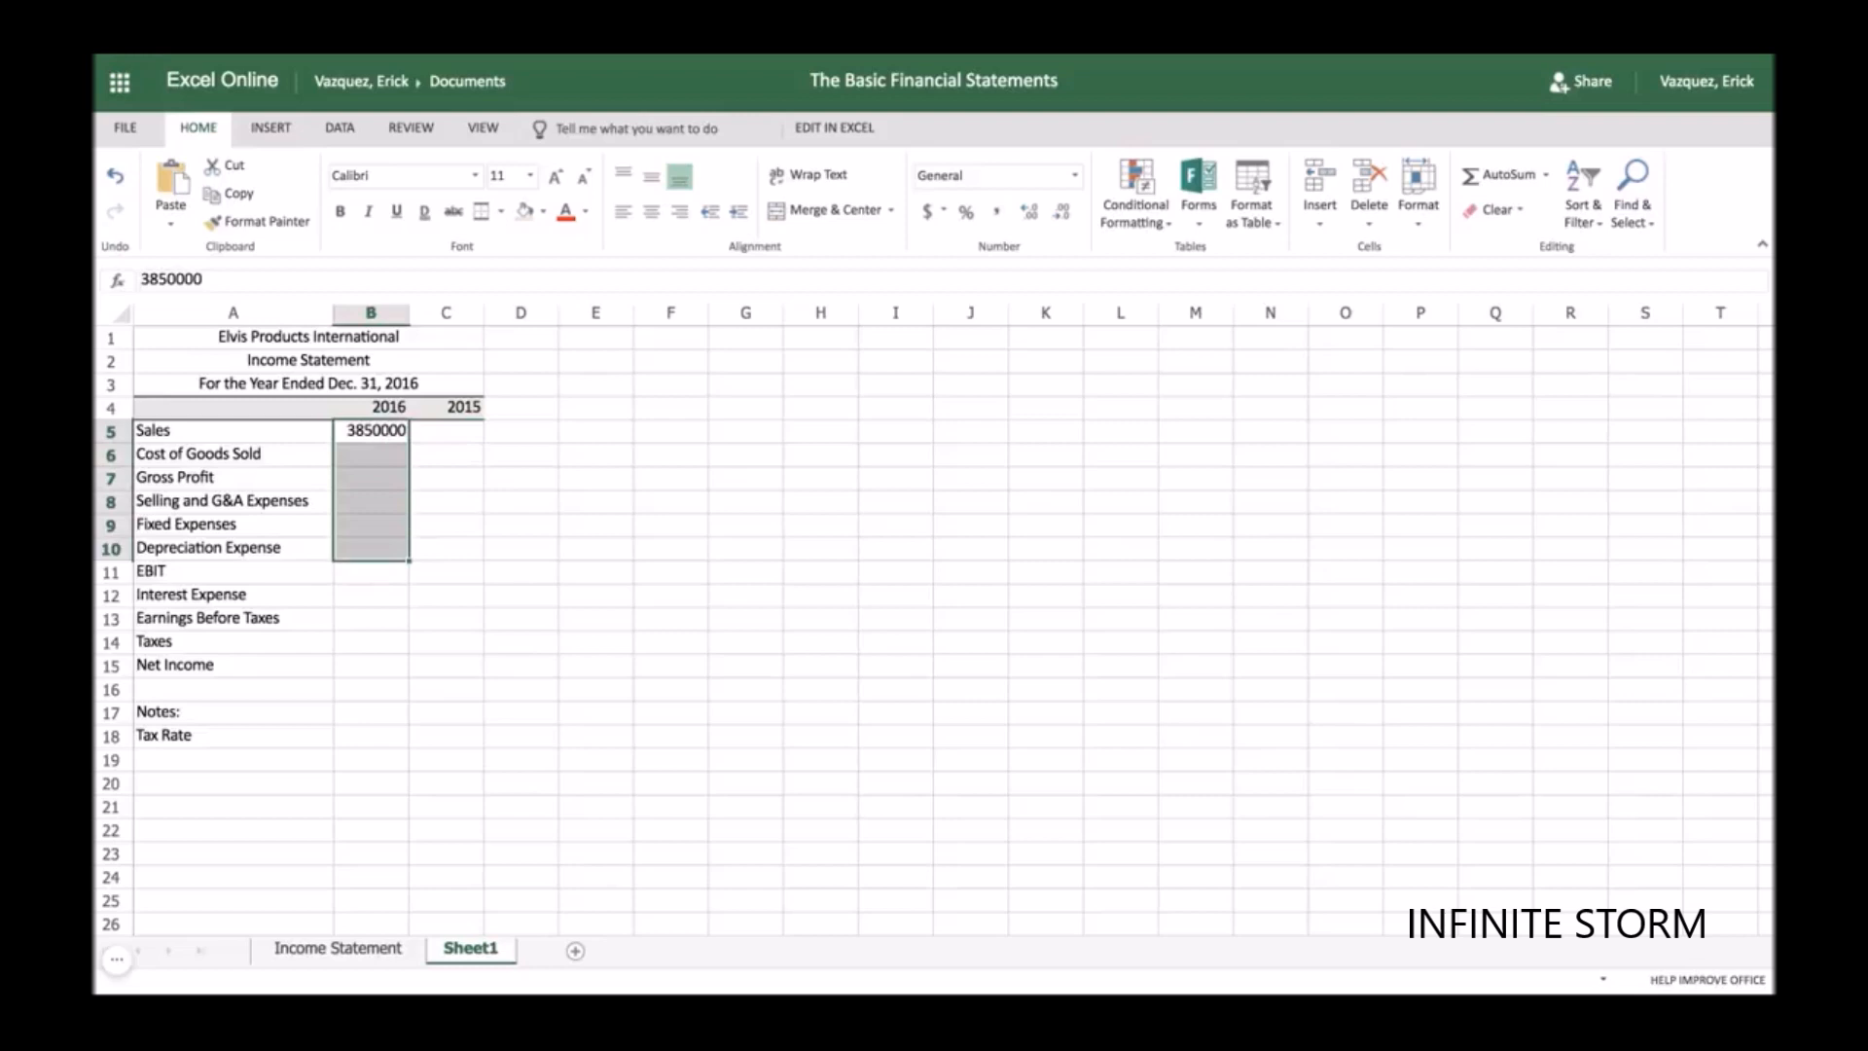
key("shift+Down")
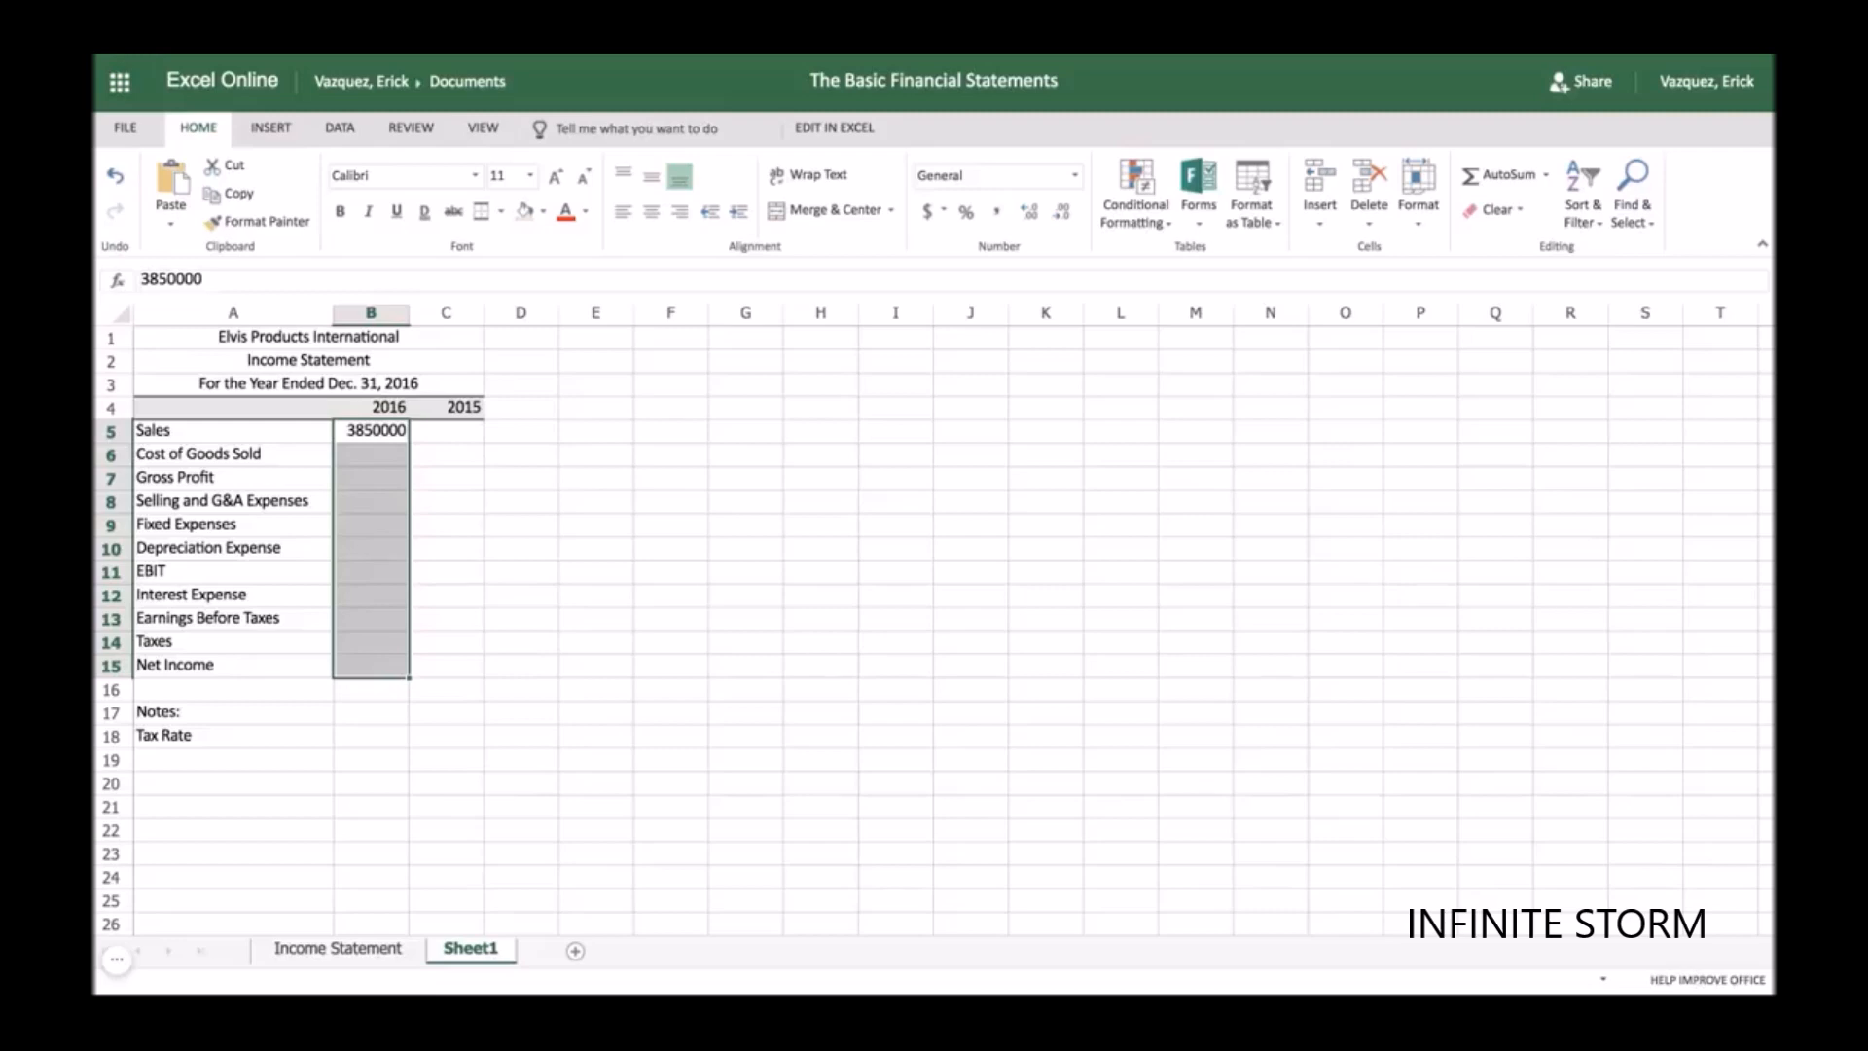
left_click(997, 214)
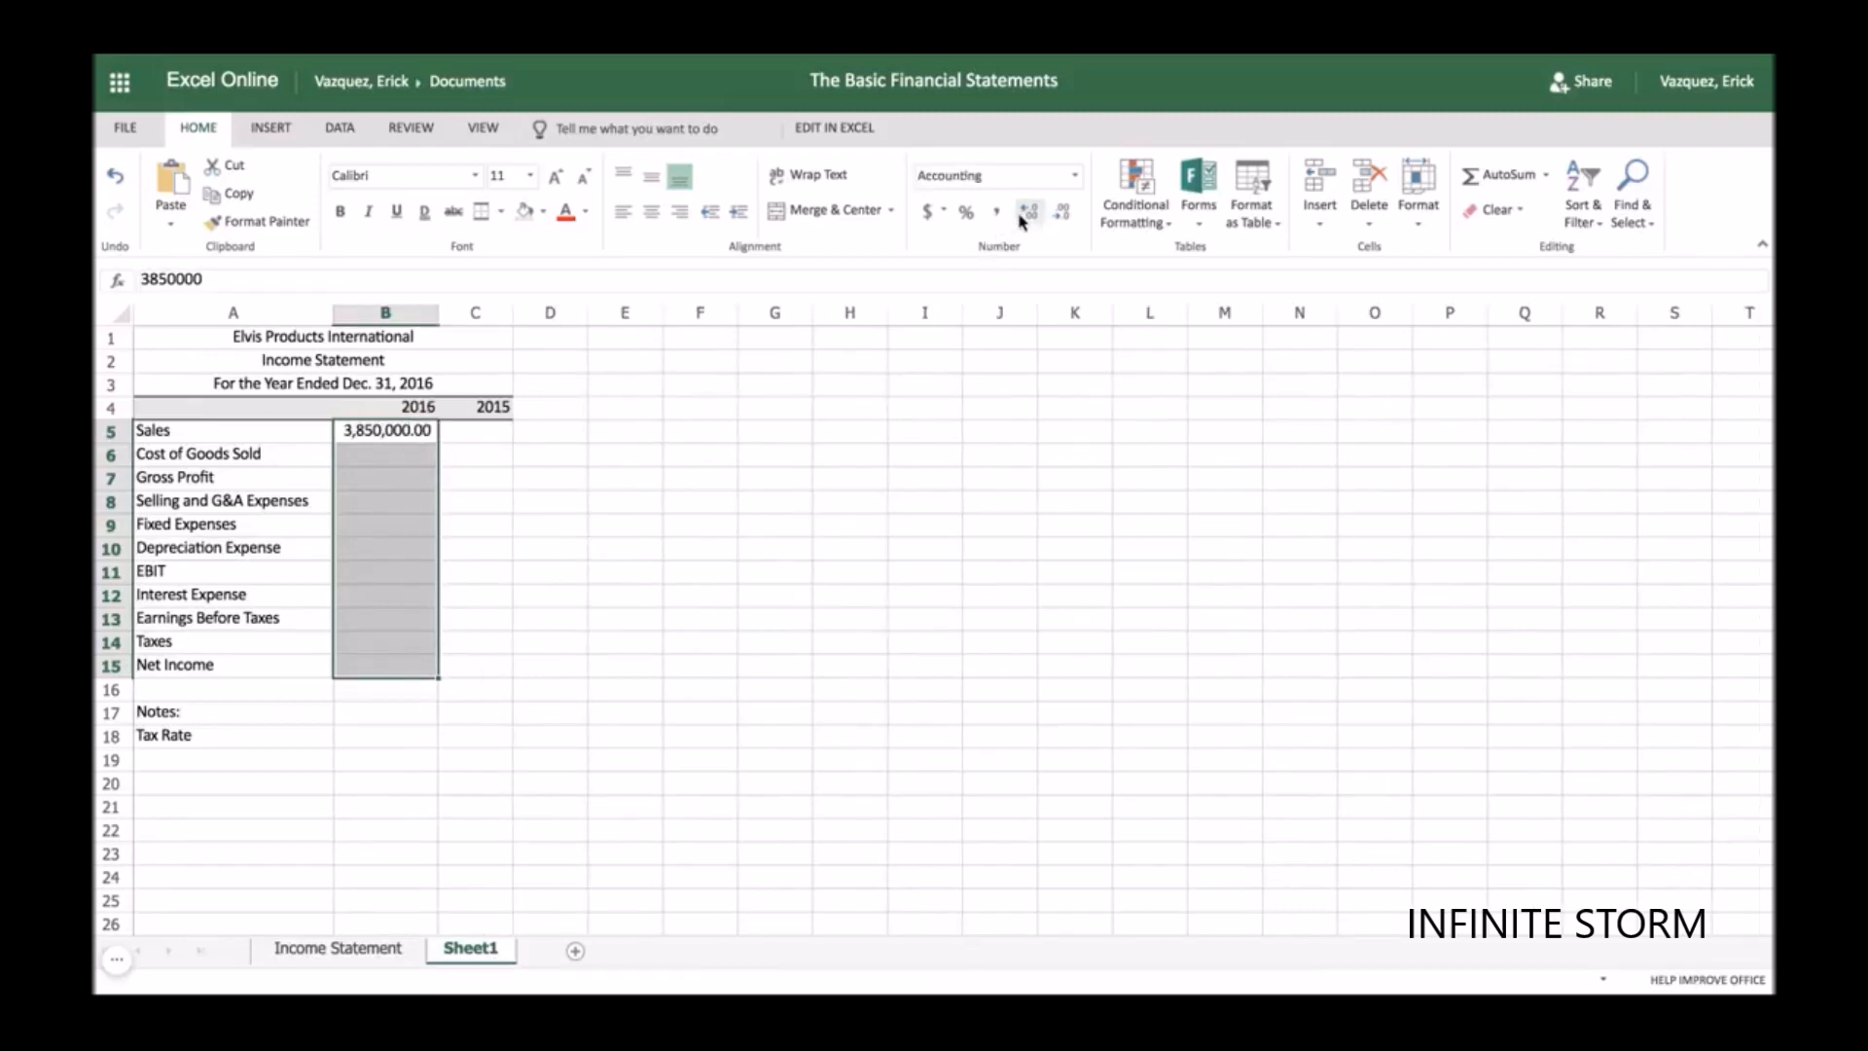
left_click(1062, 214)
left_click(1062, 214)
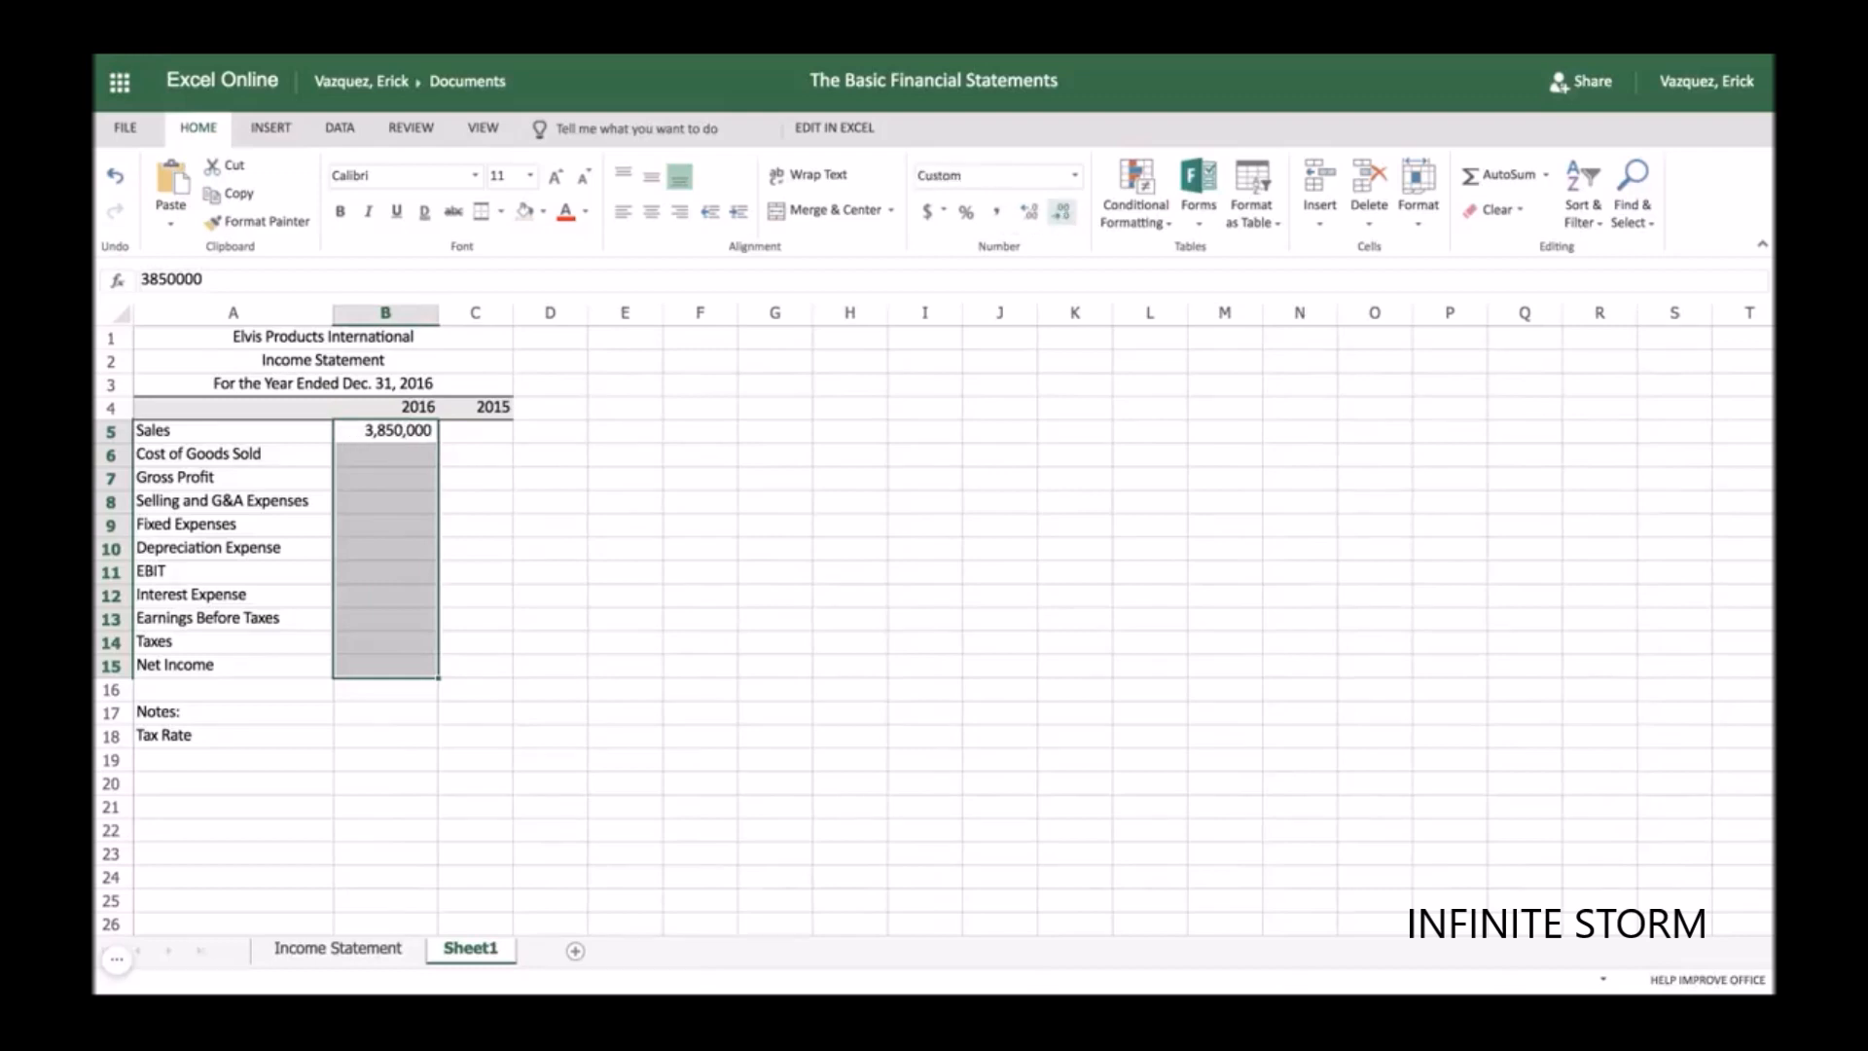
- Enter 325000 as the 2016 Cost of Goods Sold in cell B6
left_click(393, 457)
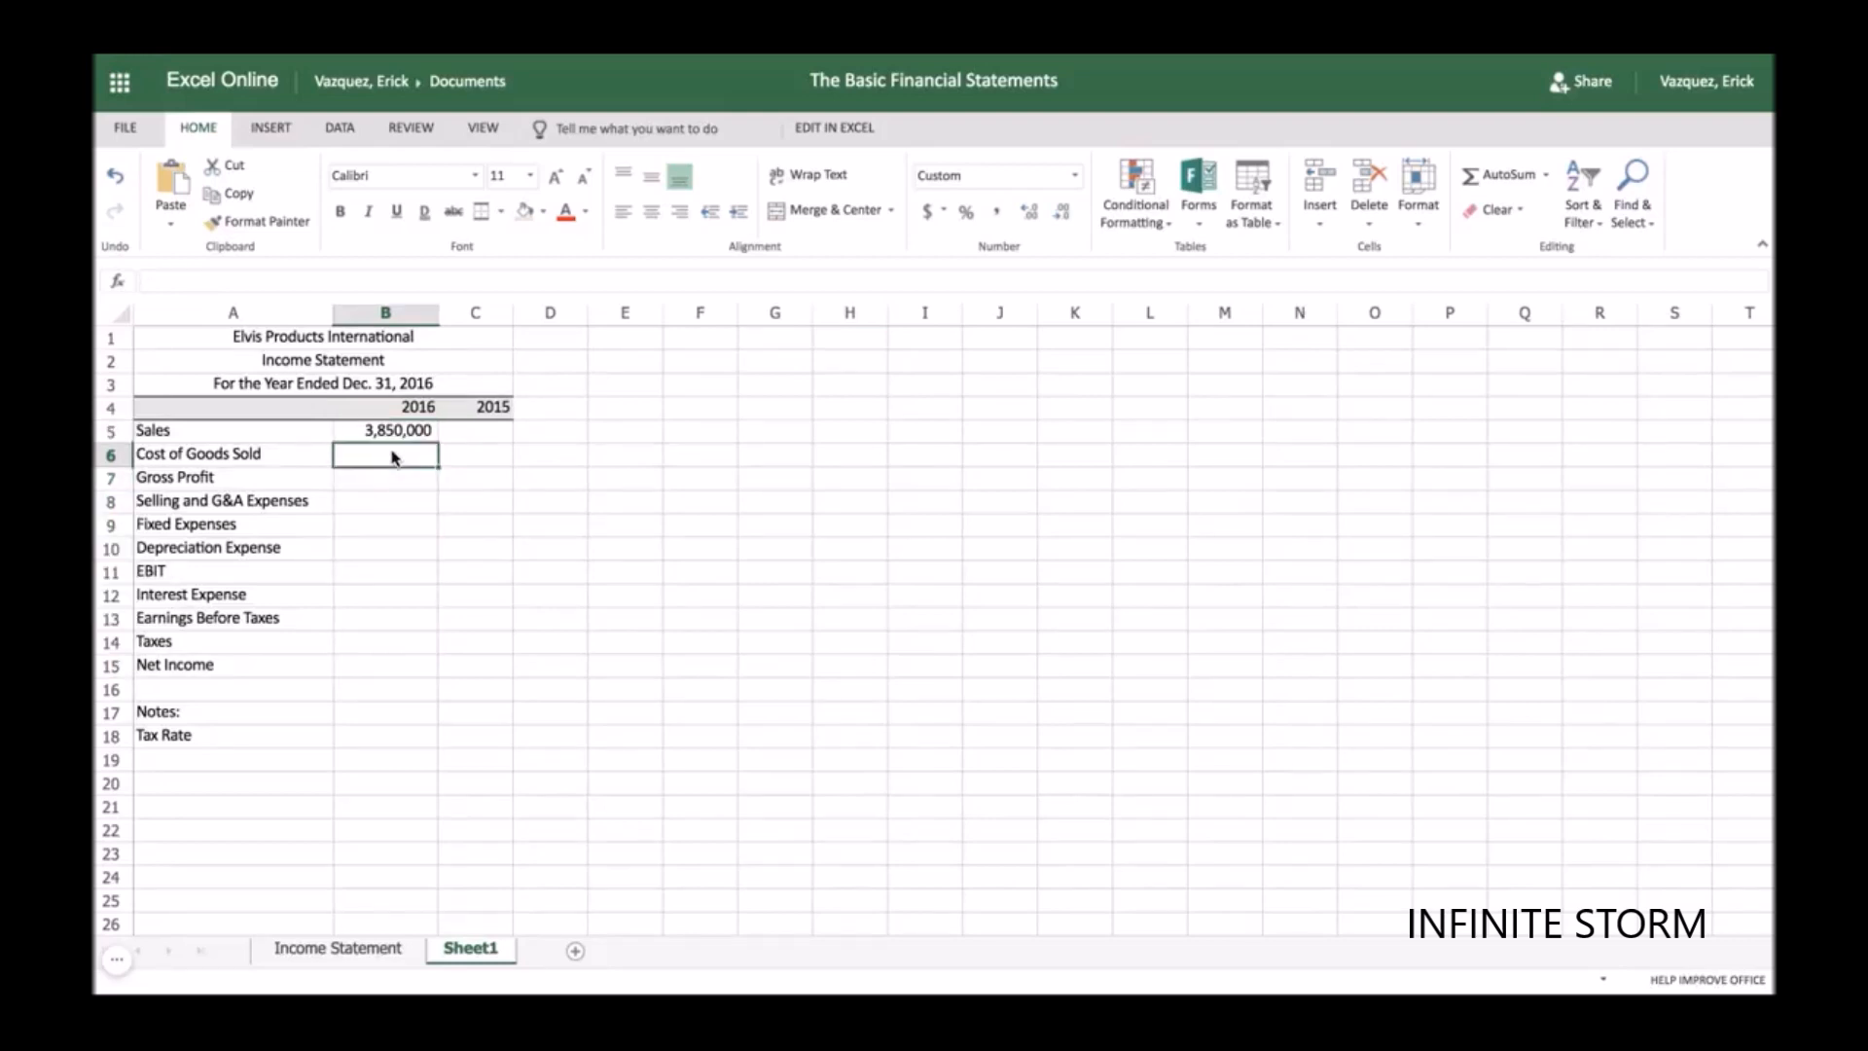
type("3250")
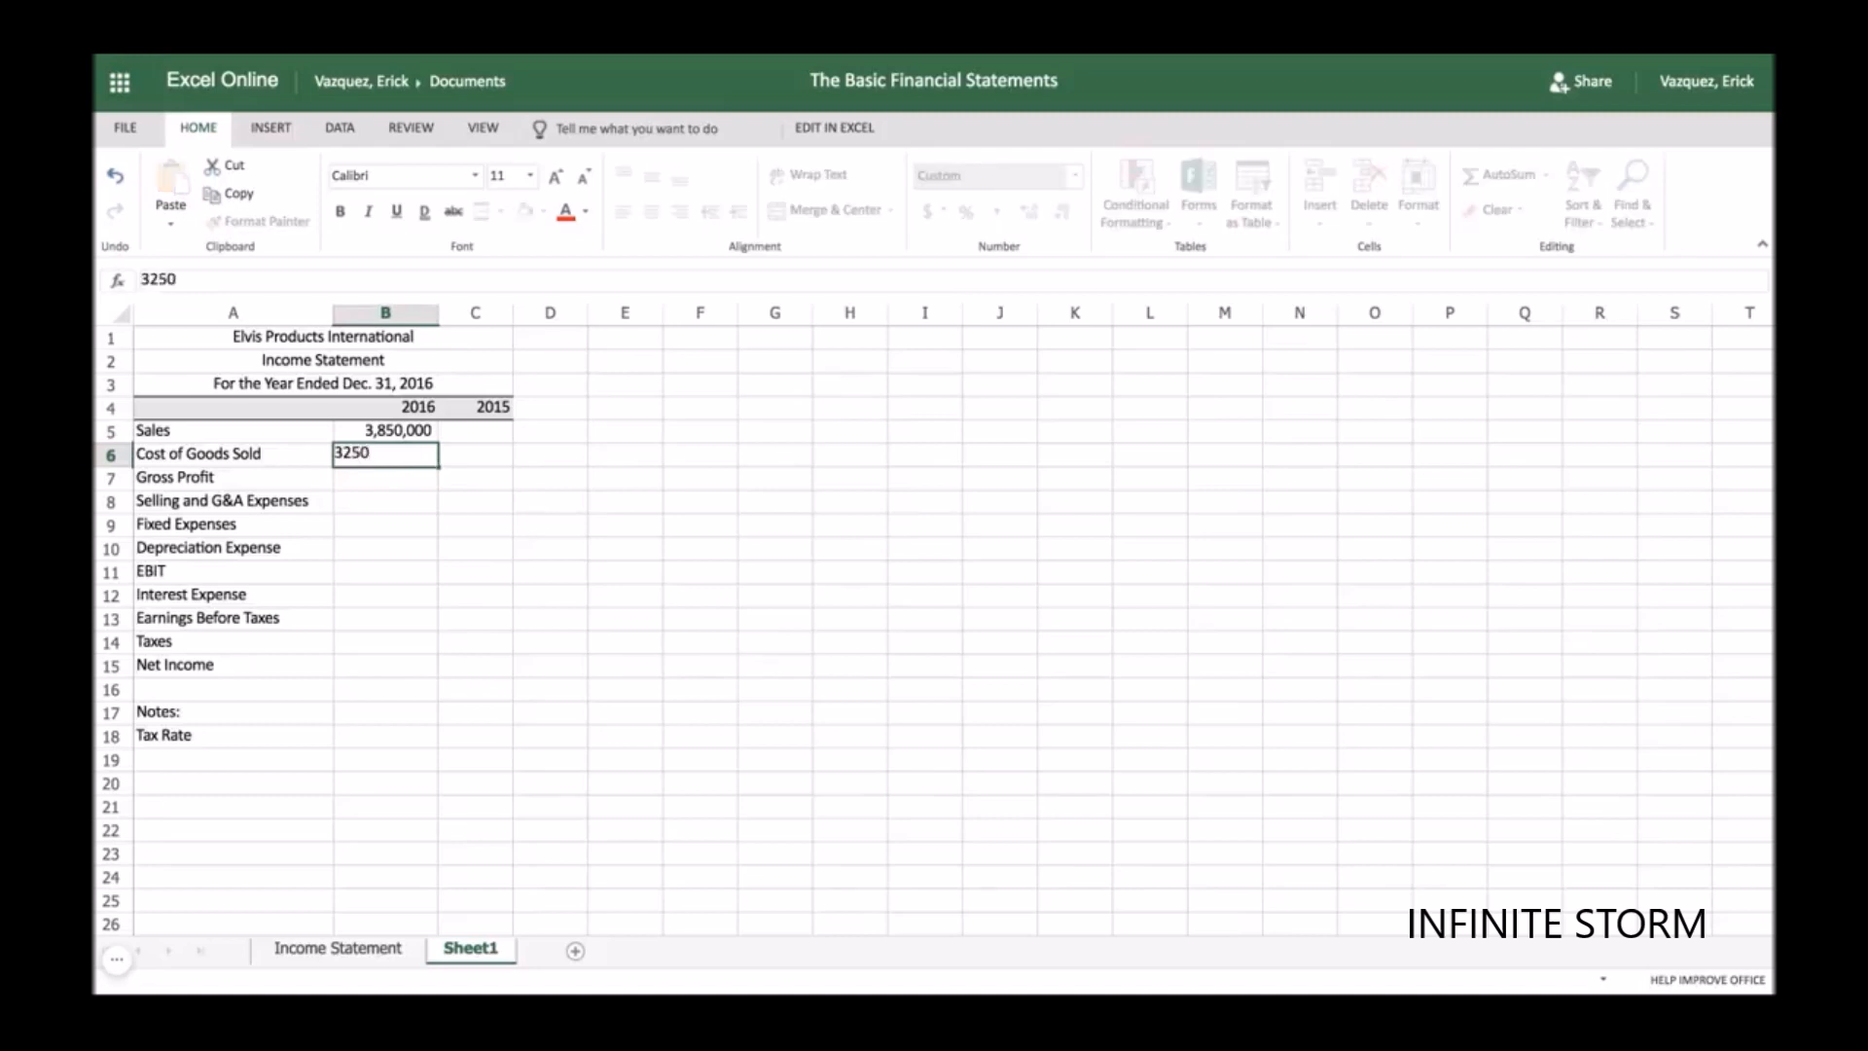
type("00")
key("Tab")
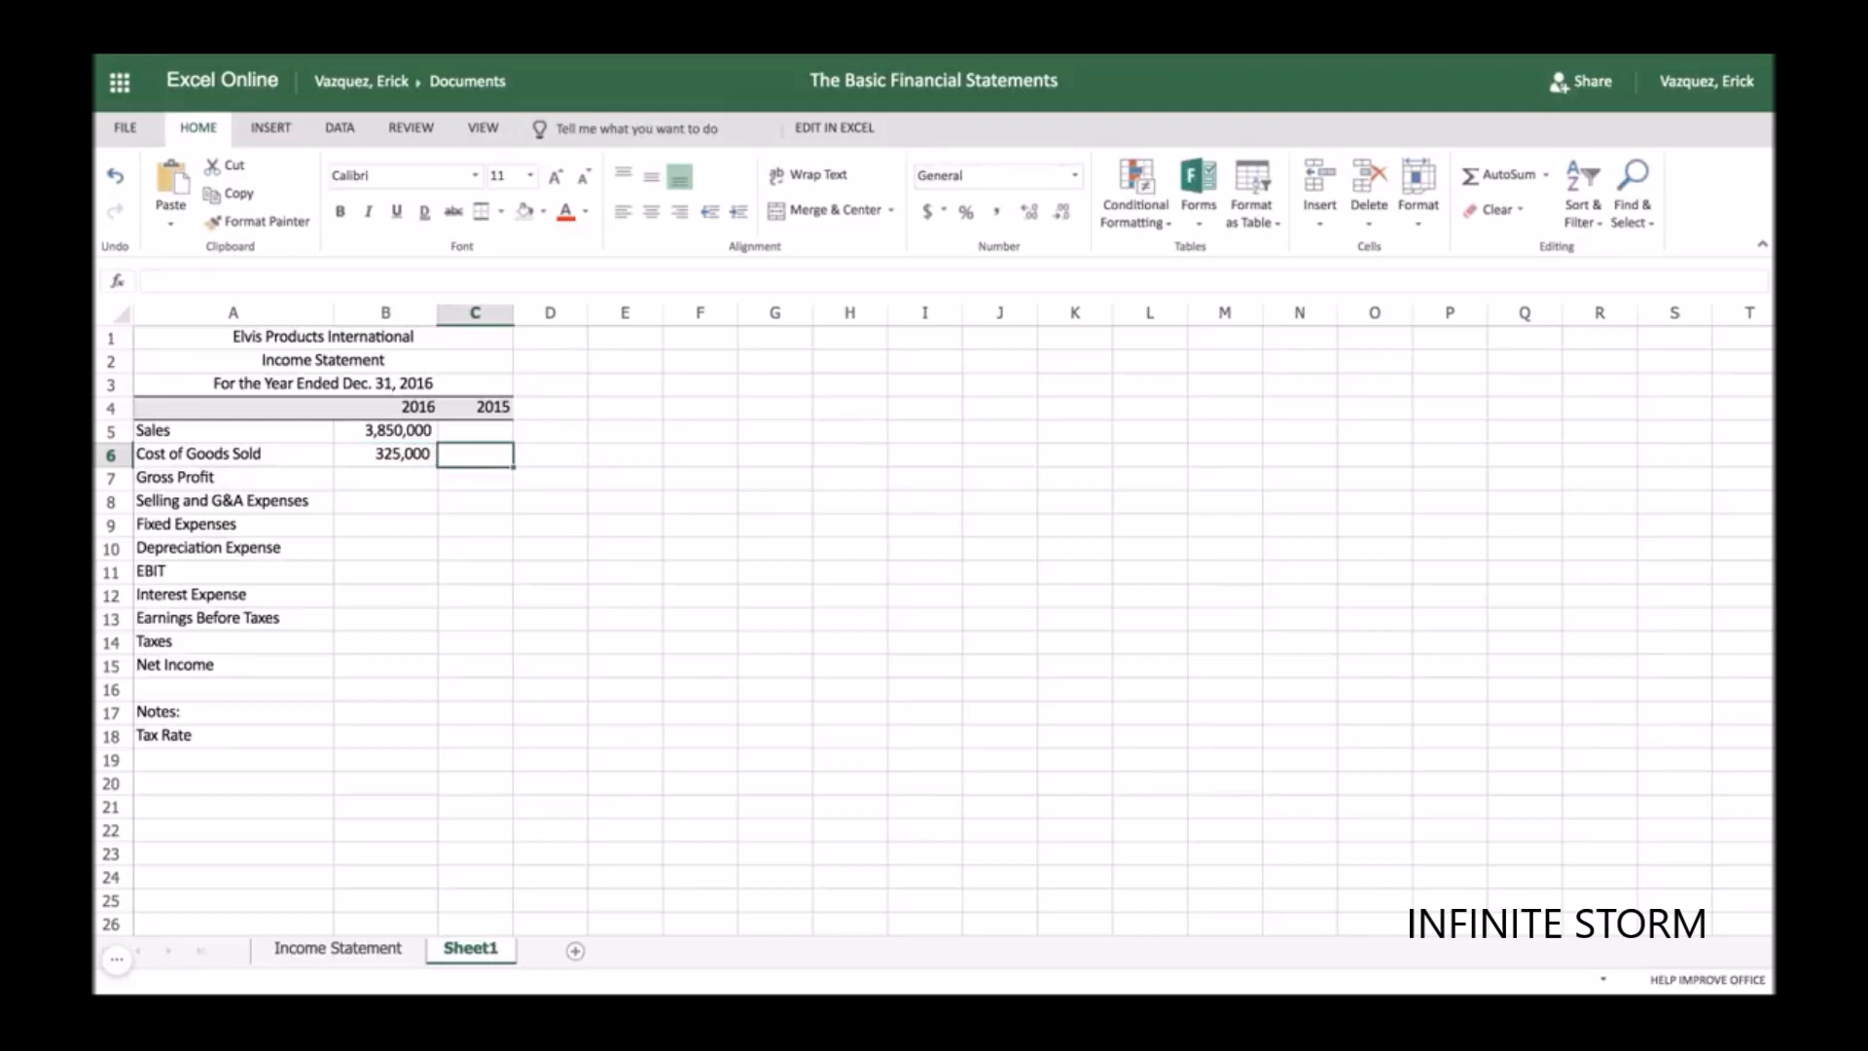
- Calculate the 2016 Gross Profit in cell B7 with the formula =B5-B6
left_click(397, 480)
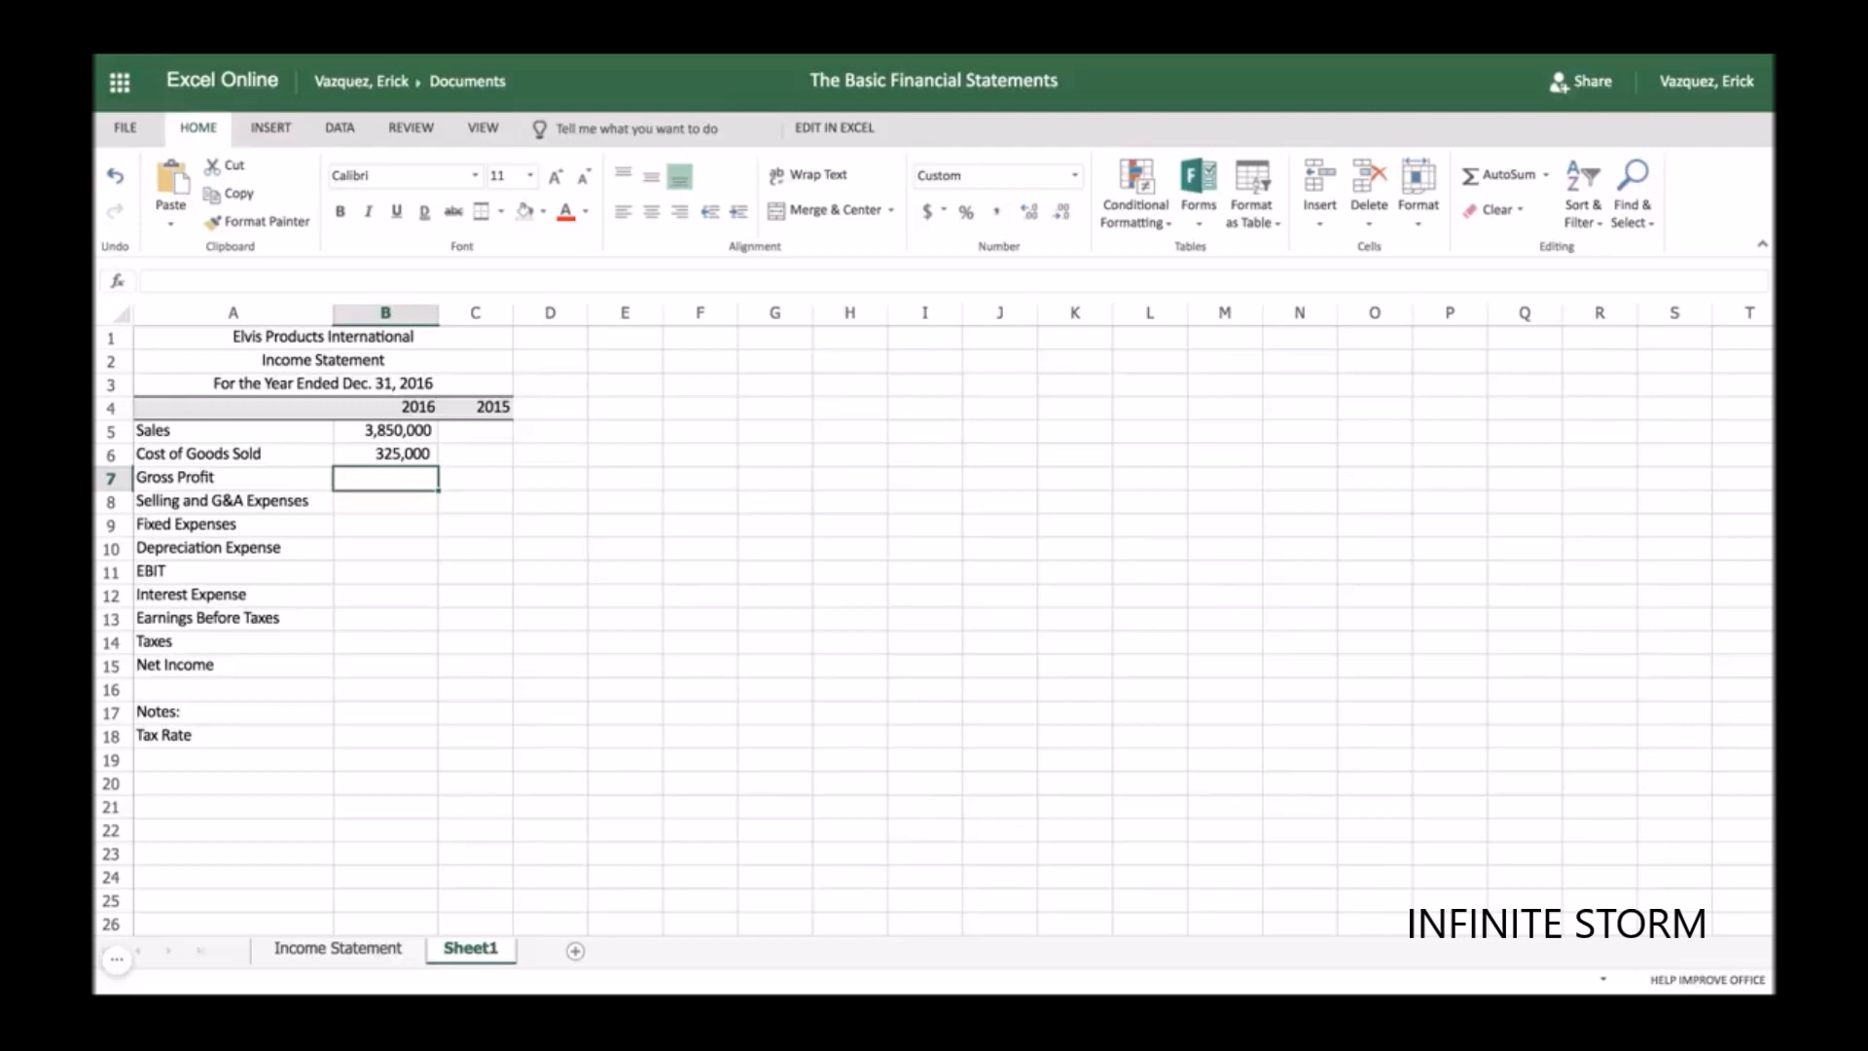
type("=")
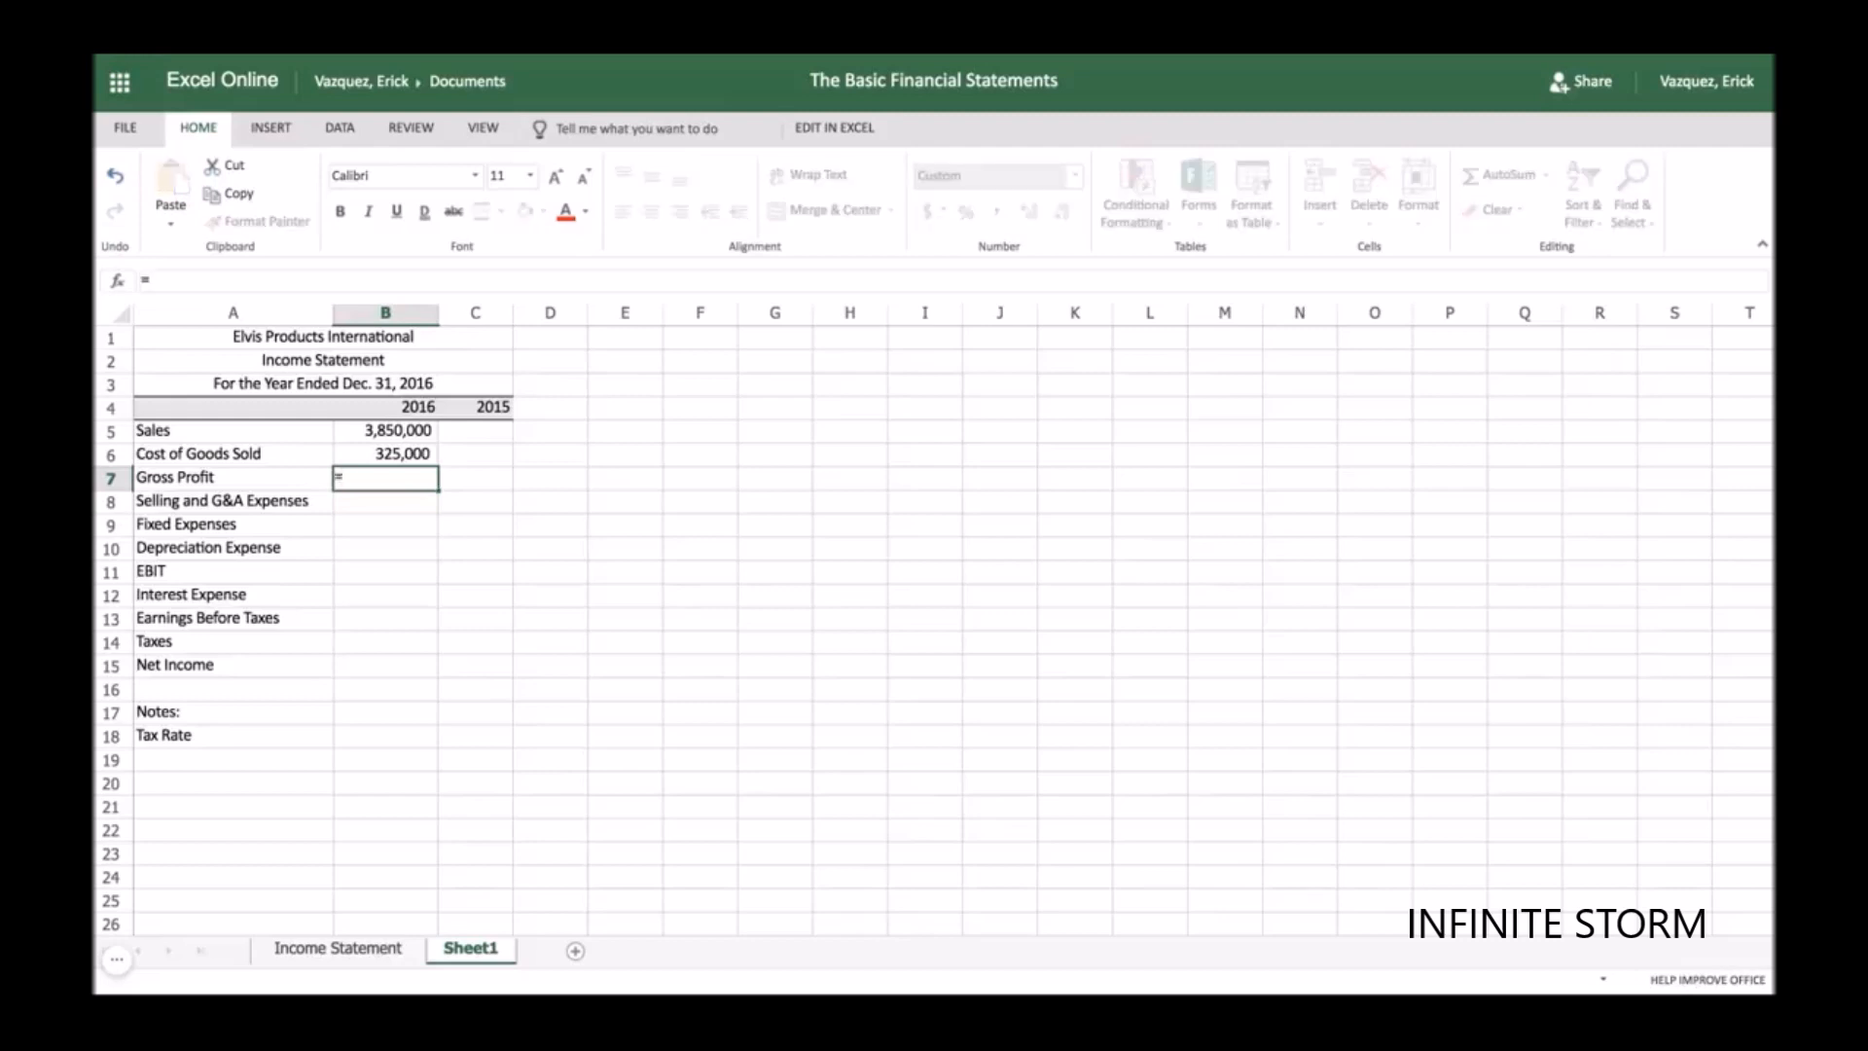
left_click(399, 434)
type("-")
left_click(399, 456)
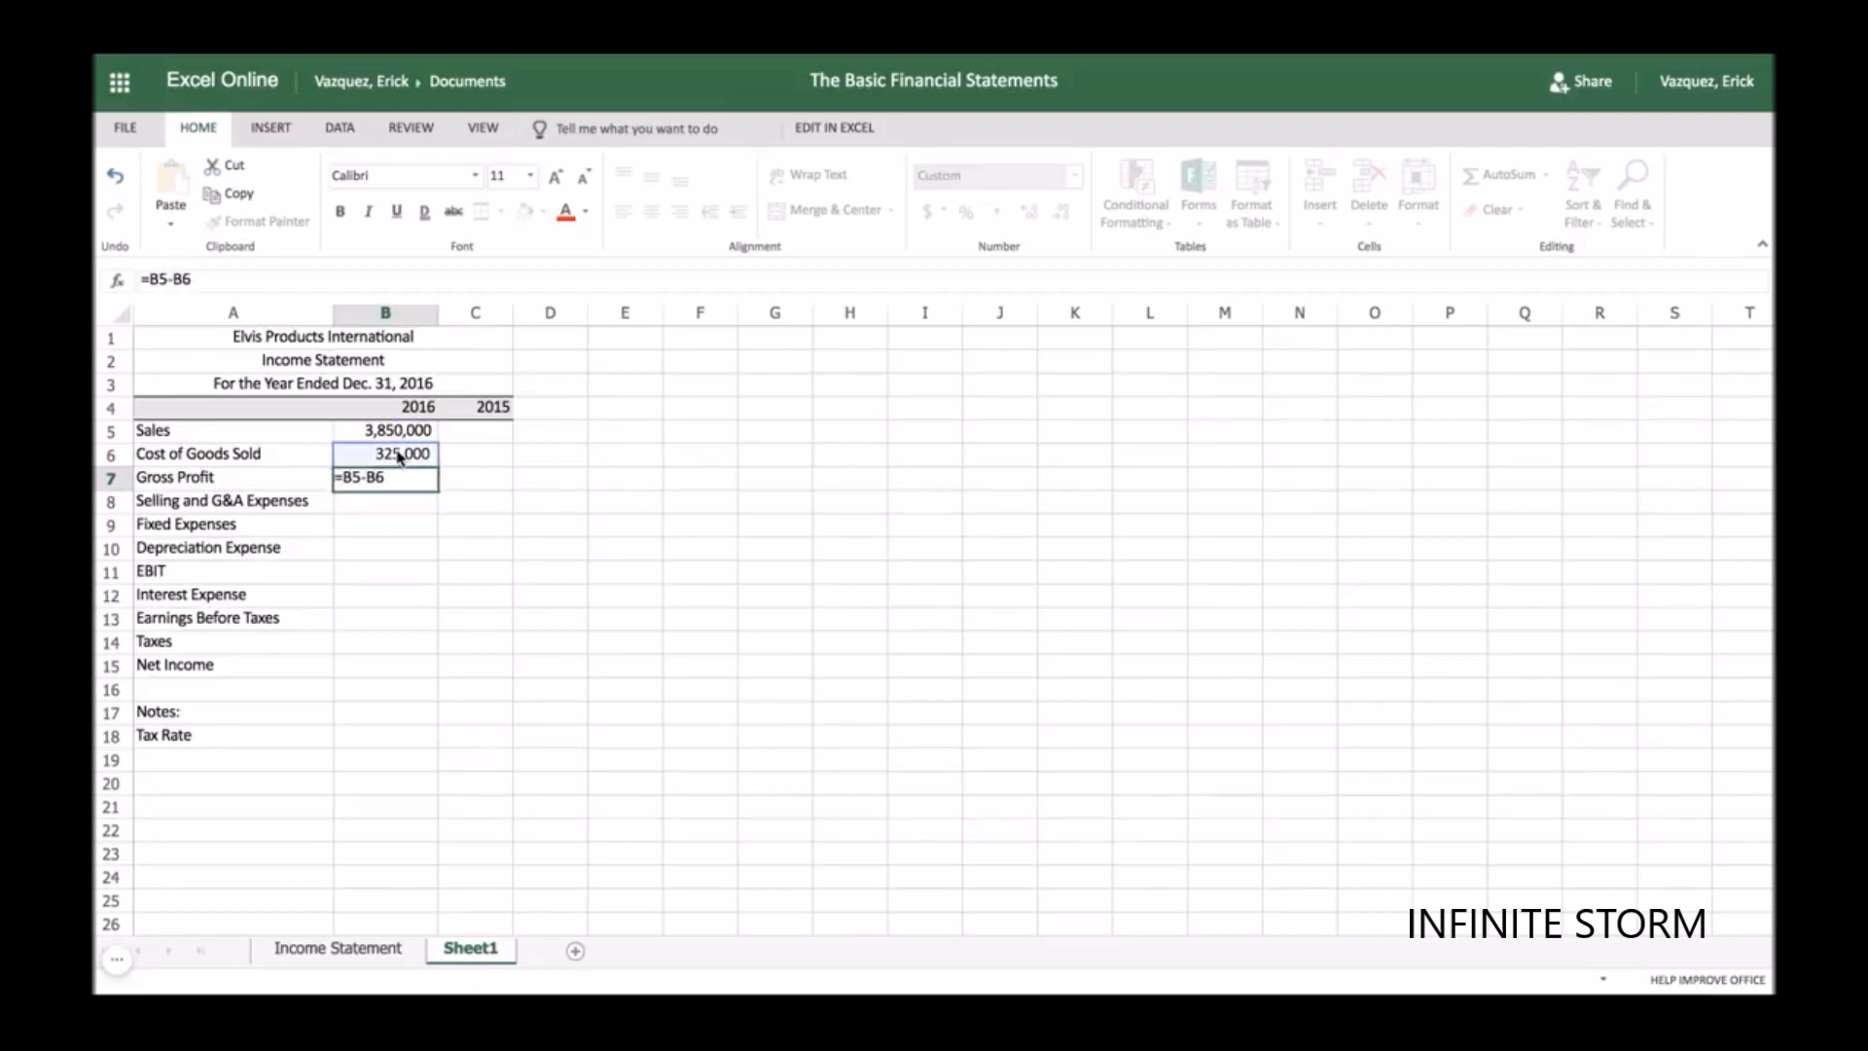
key("Tab")
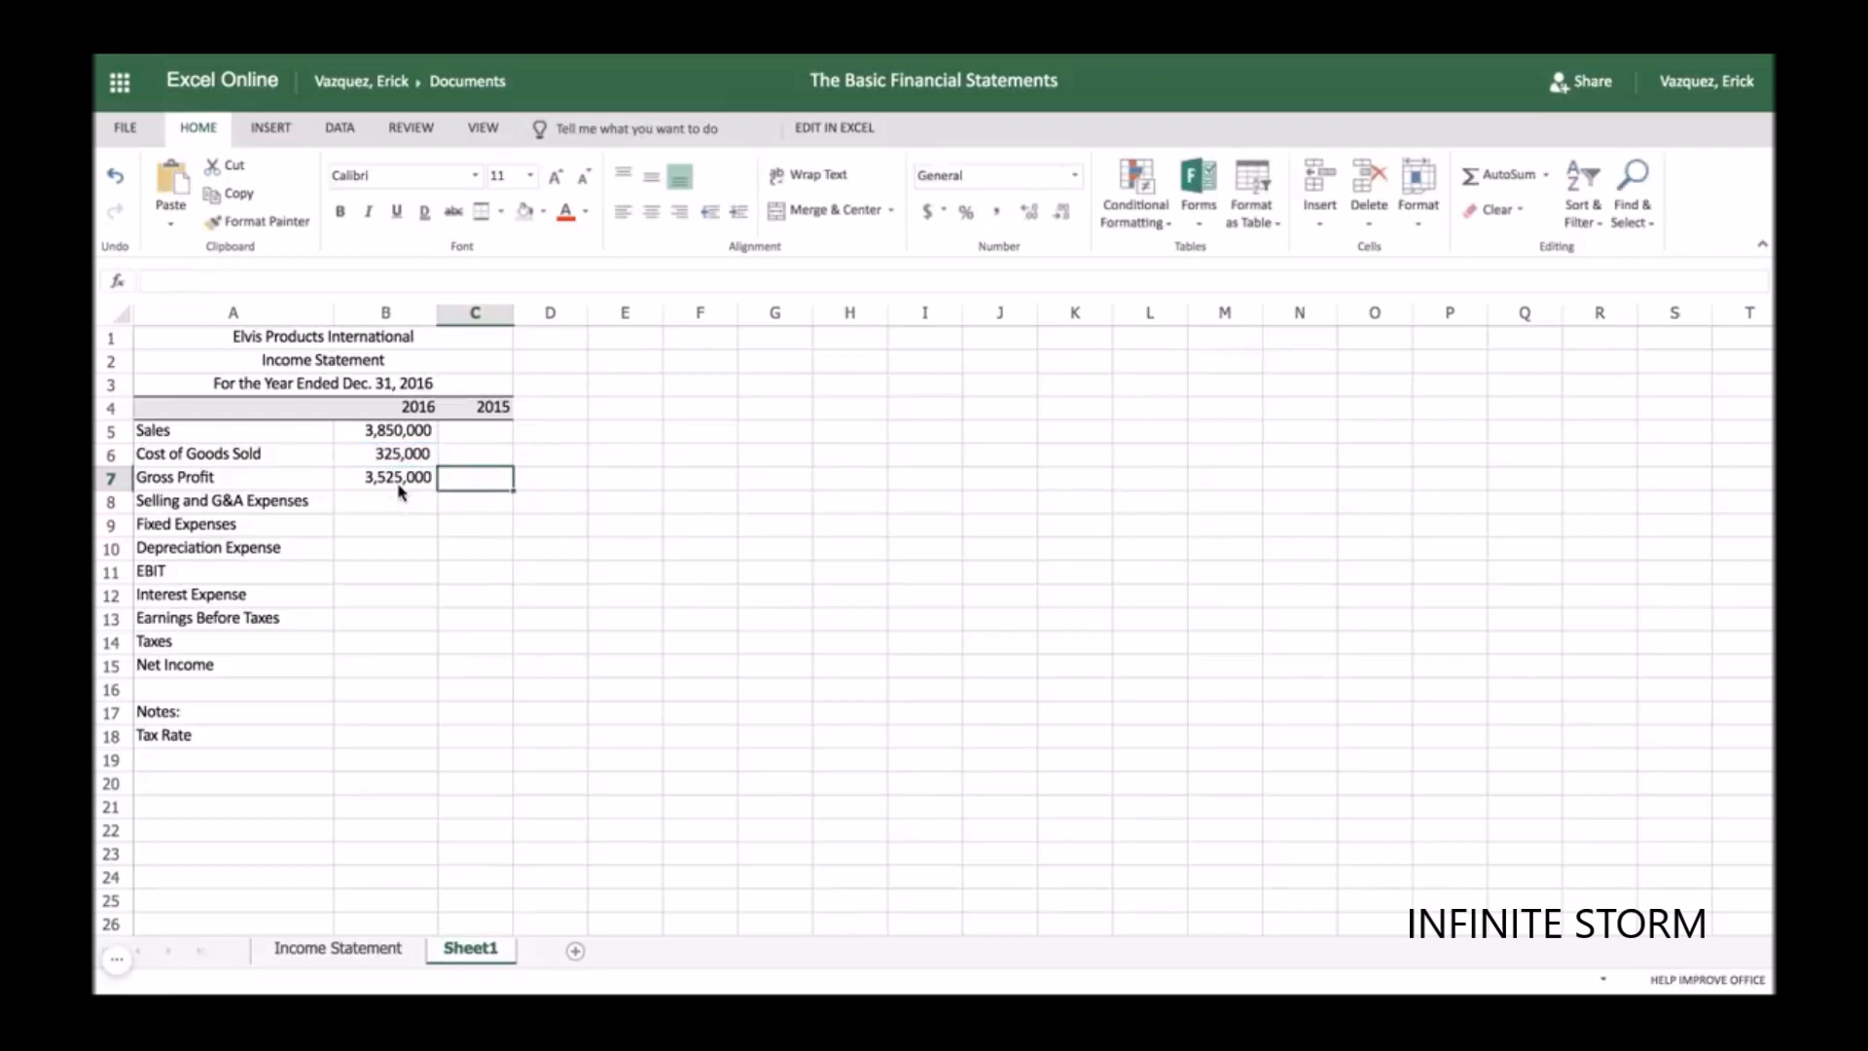
- Enter the 2016 expense amounts in B8:B10: 330300 for Selling and G&A, 100000 for Fixed and 20000 for Depreciation
left_click(387, 505)
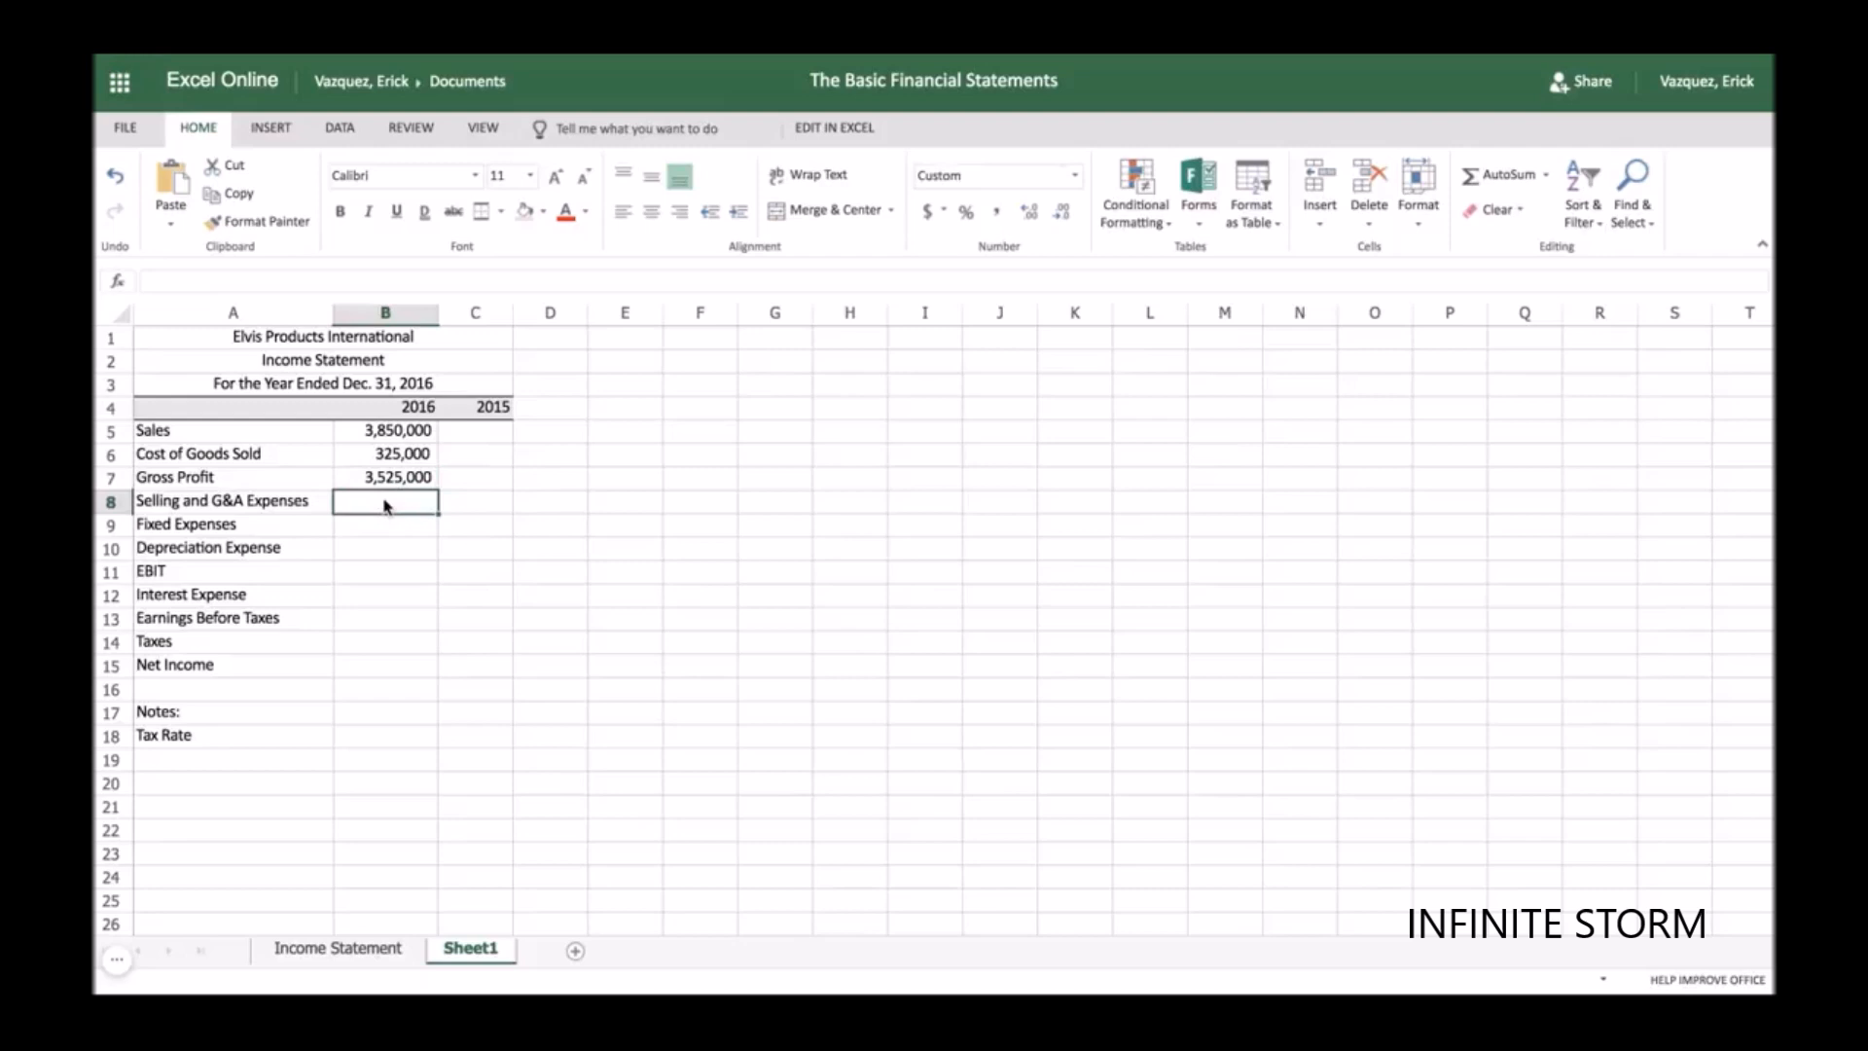
type("330300")
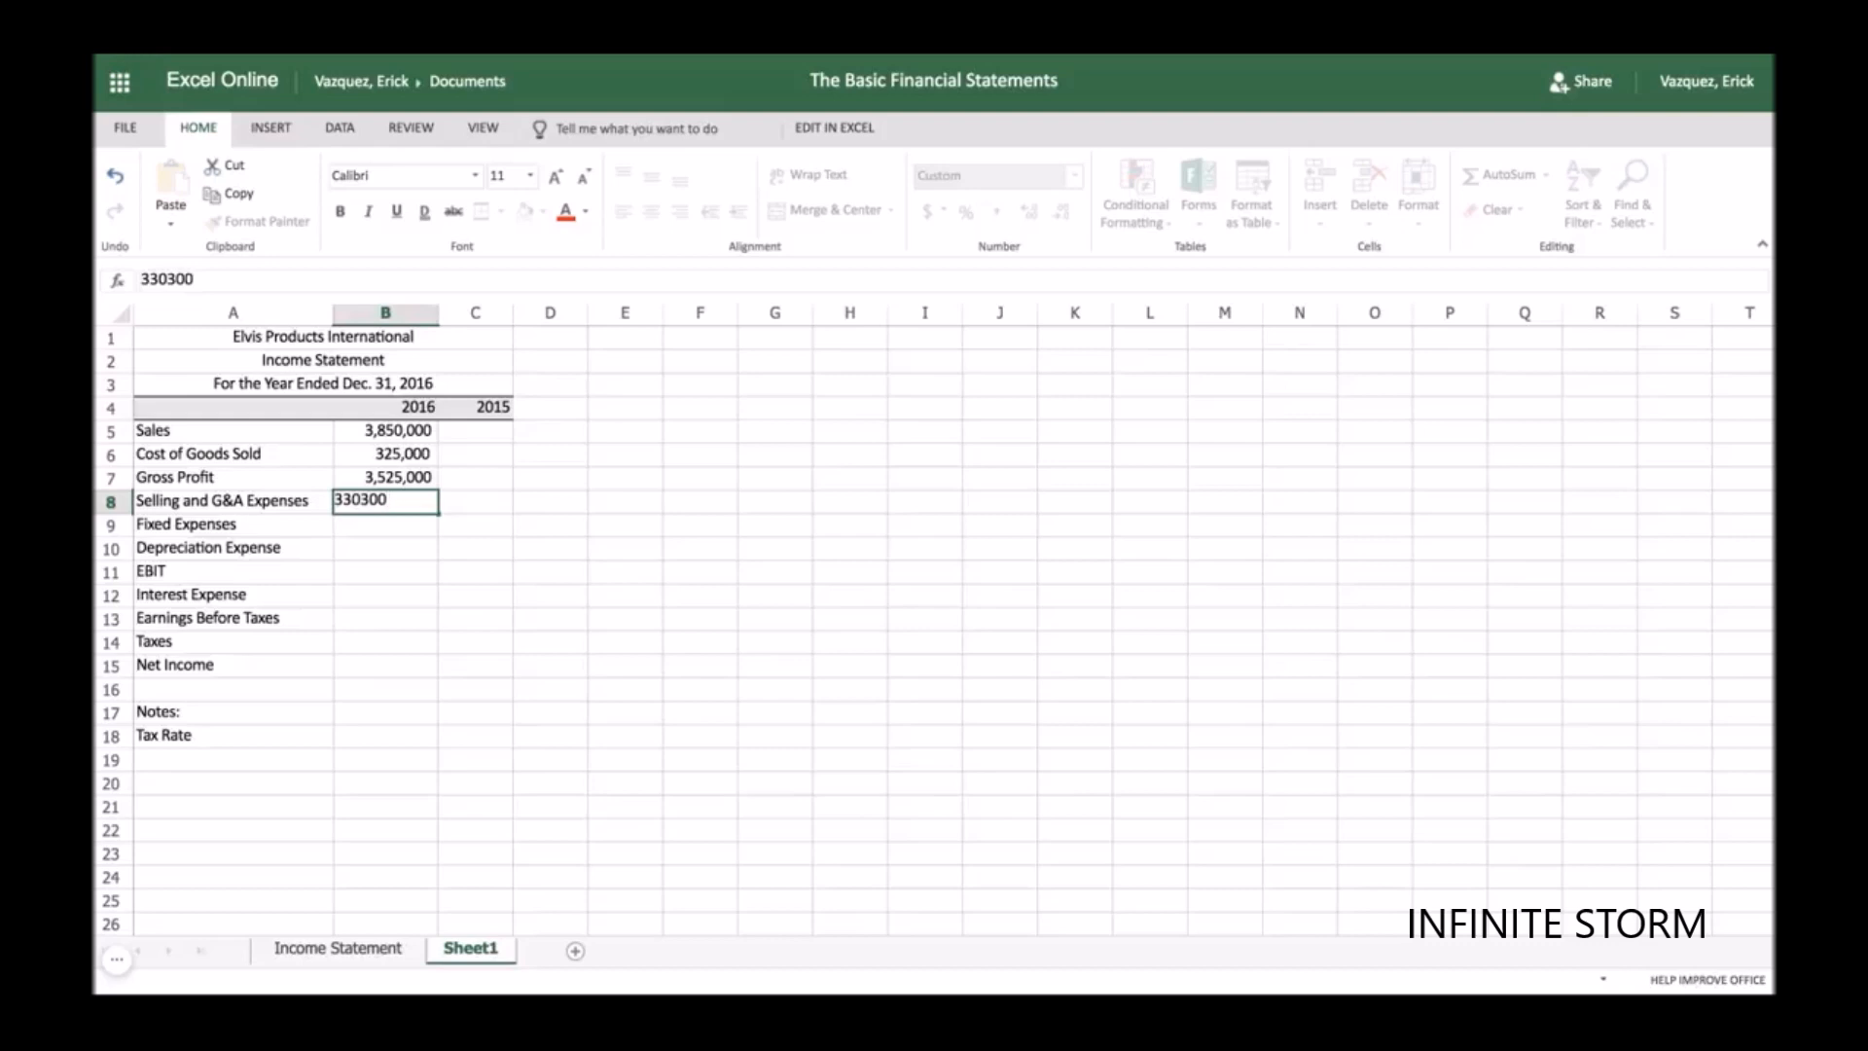
key("Return")
type("100,00")
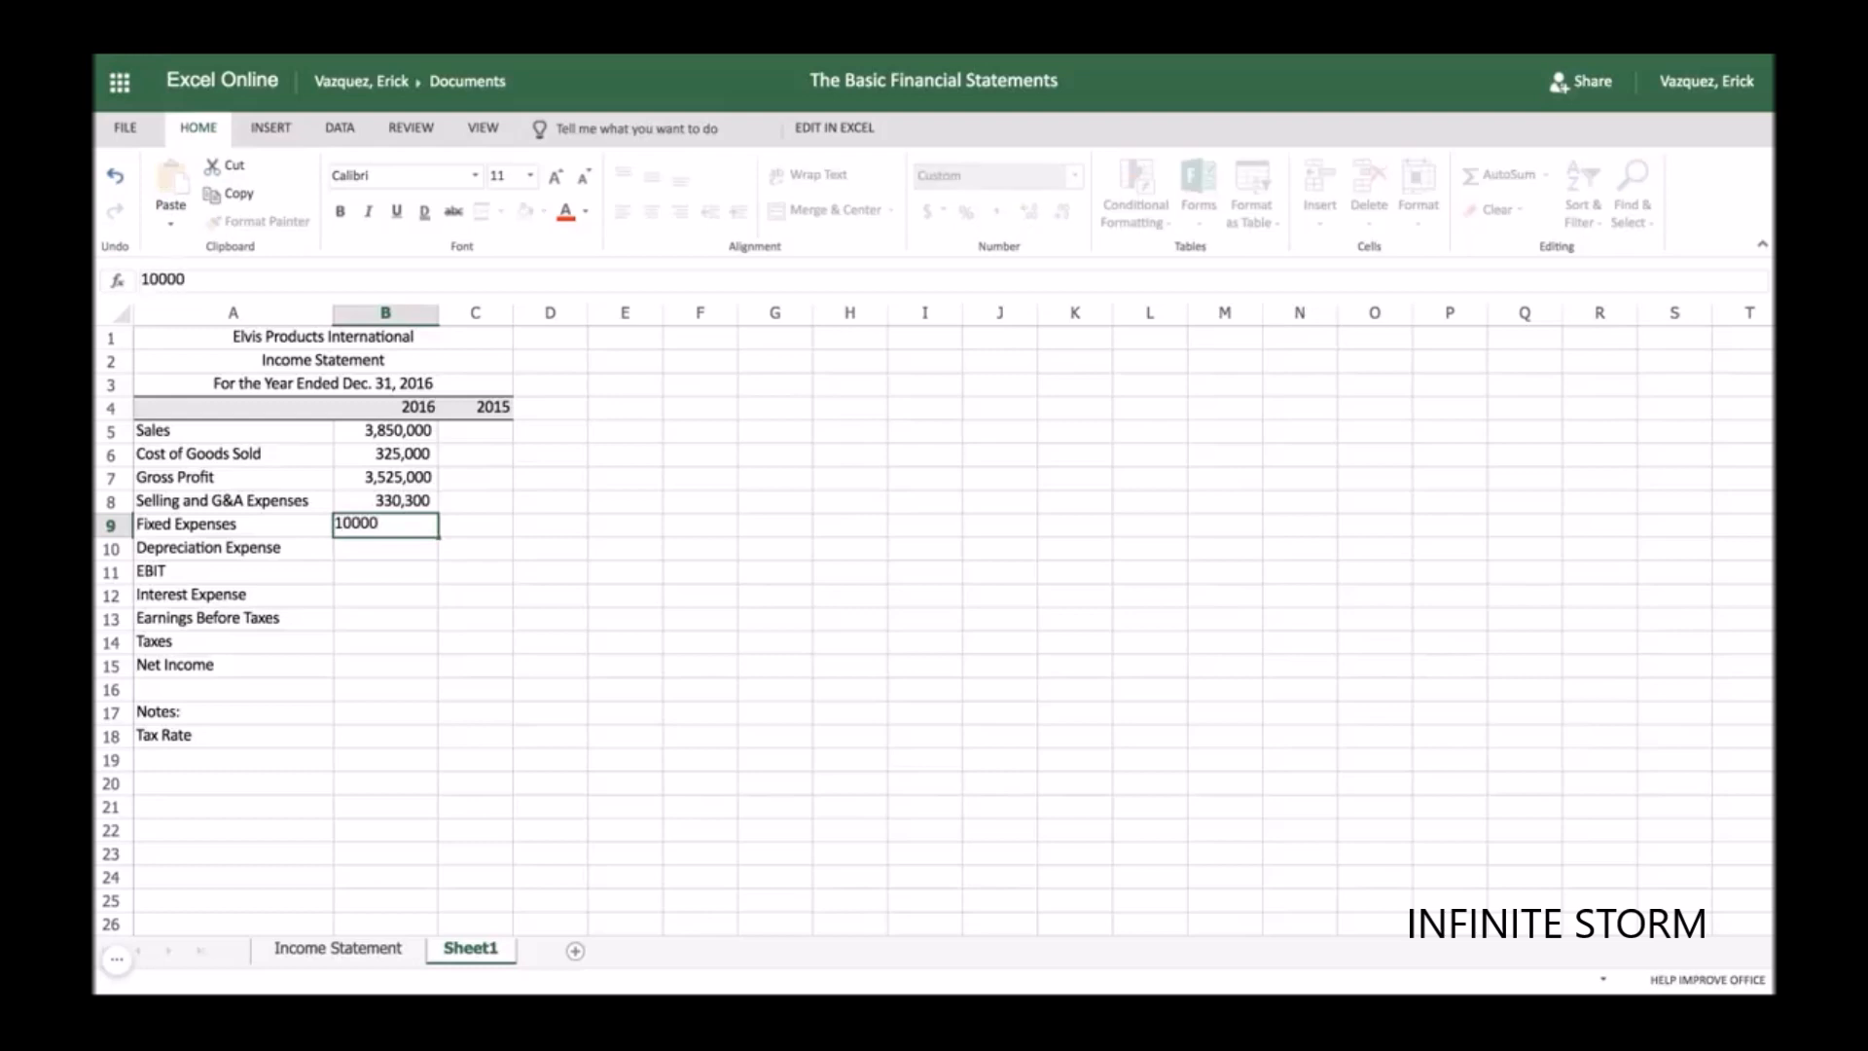
type("0")
key("Return")
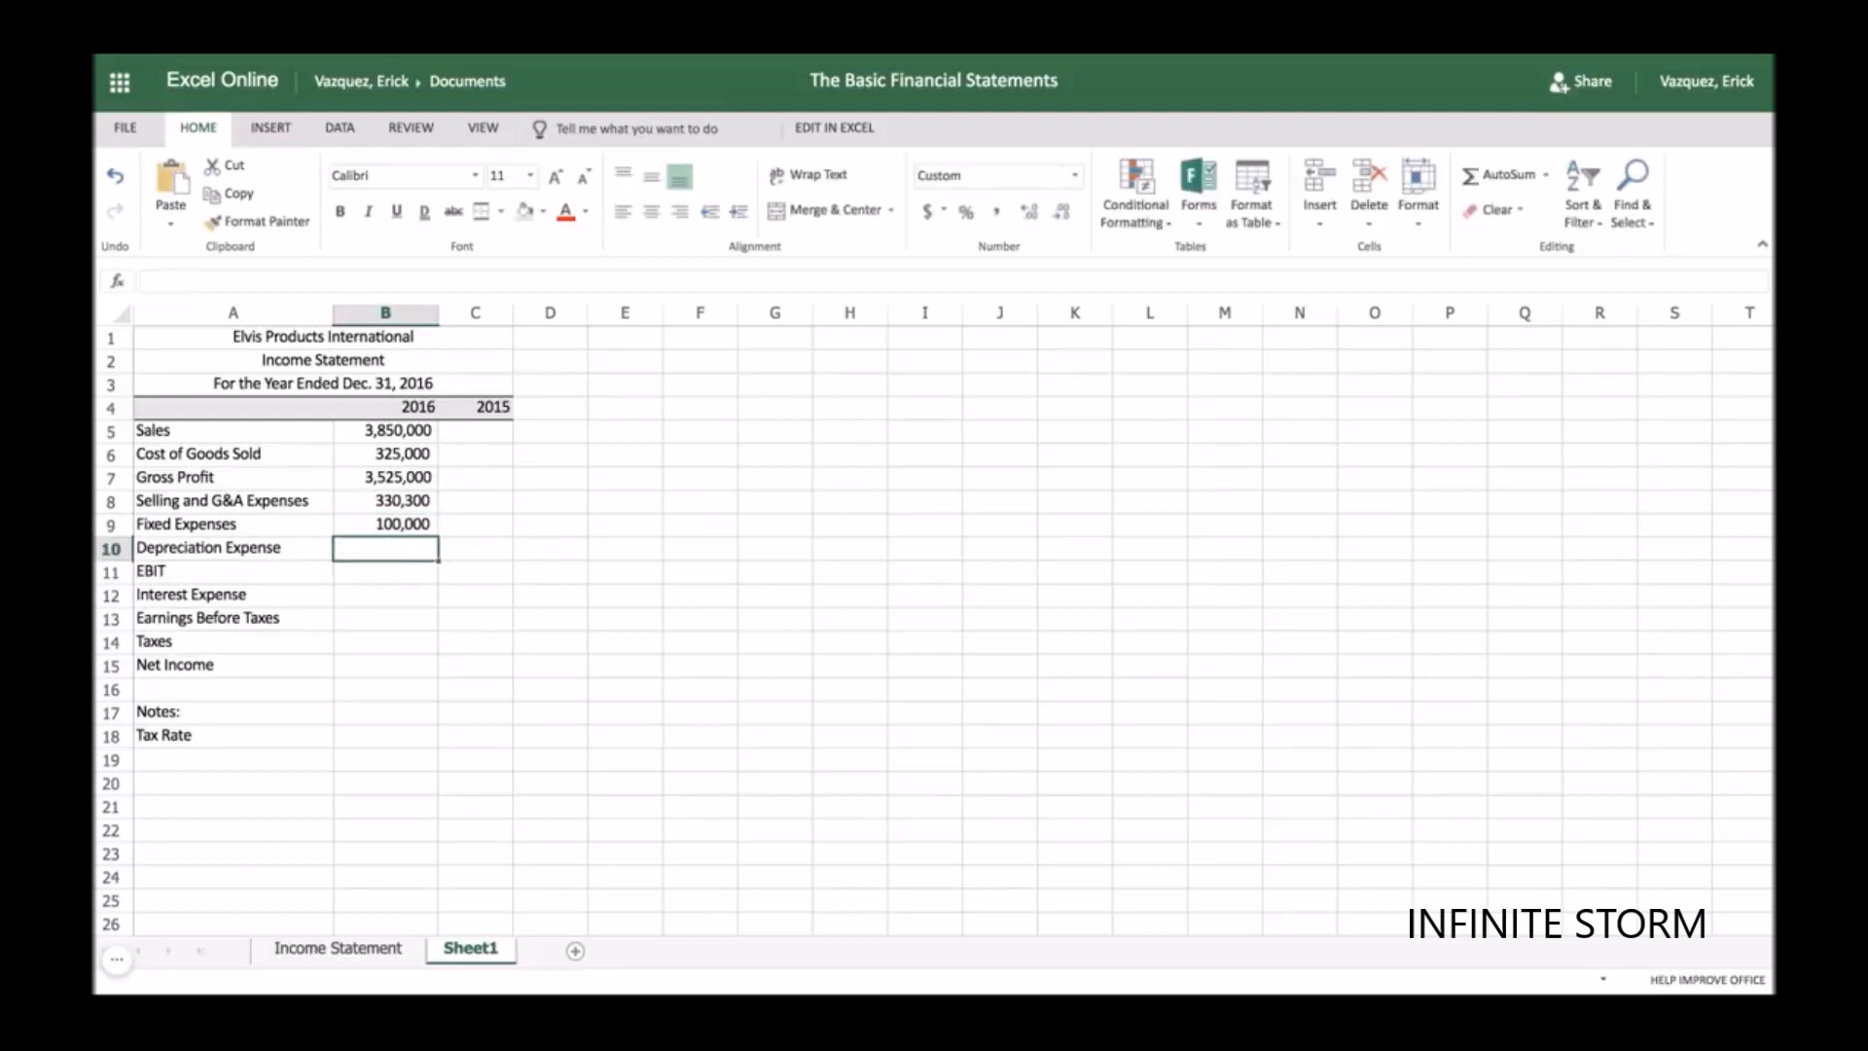
type("20000")
key("Return")
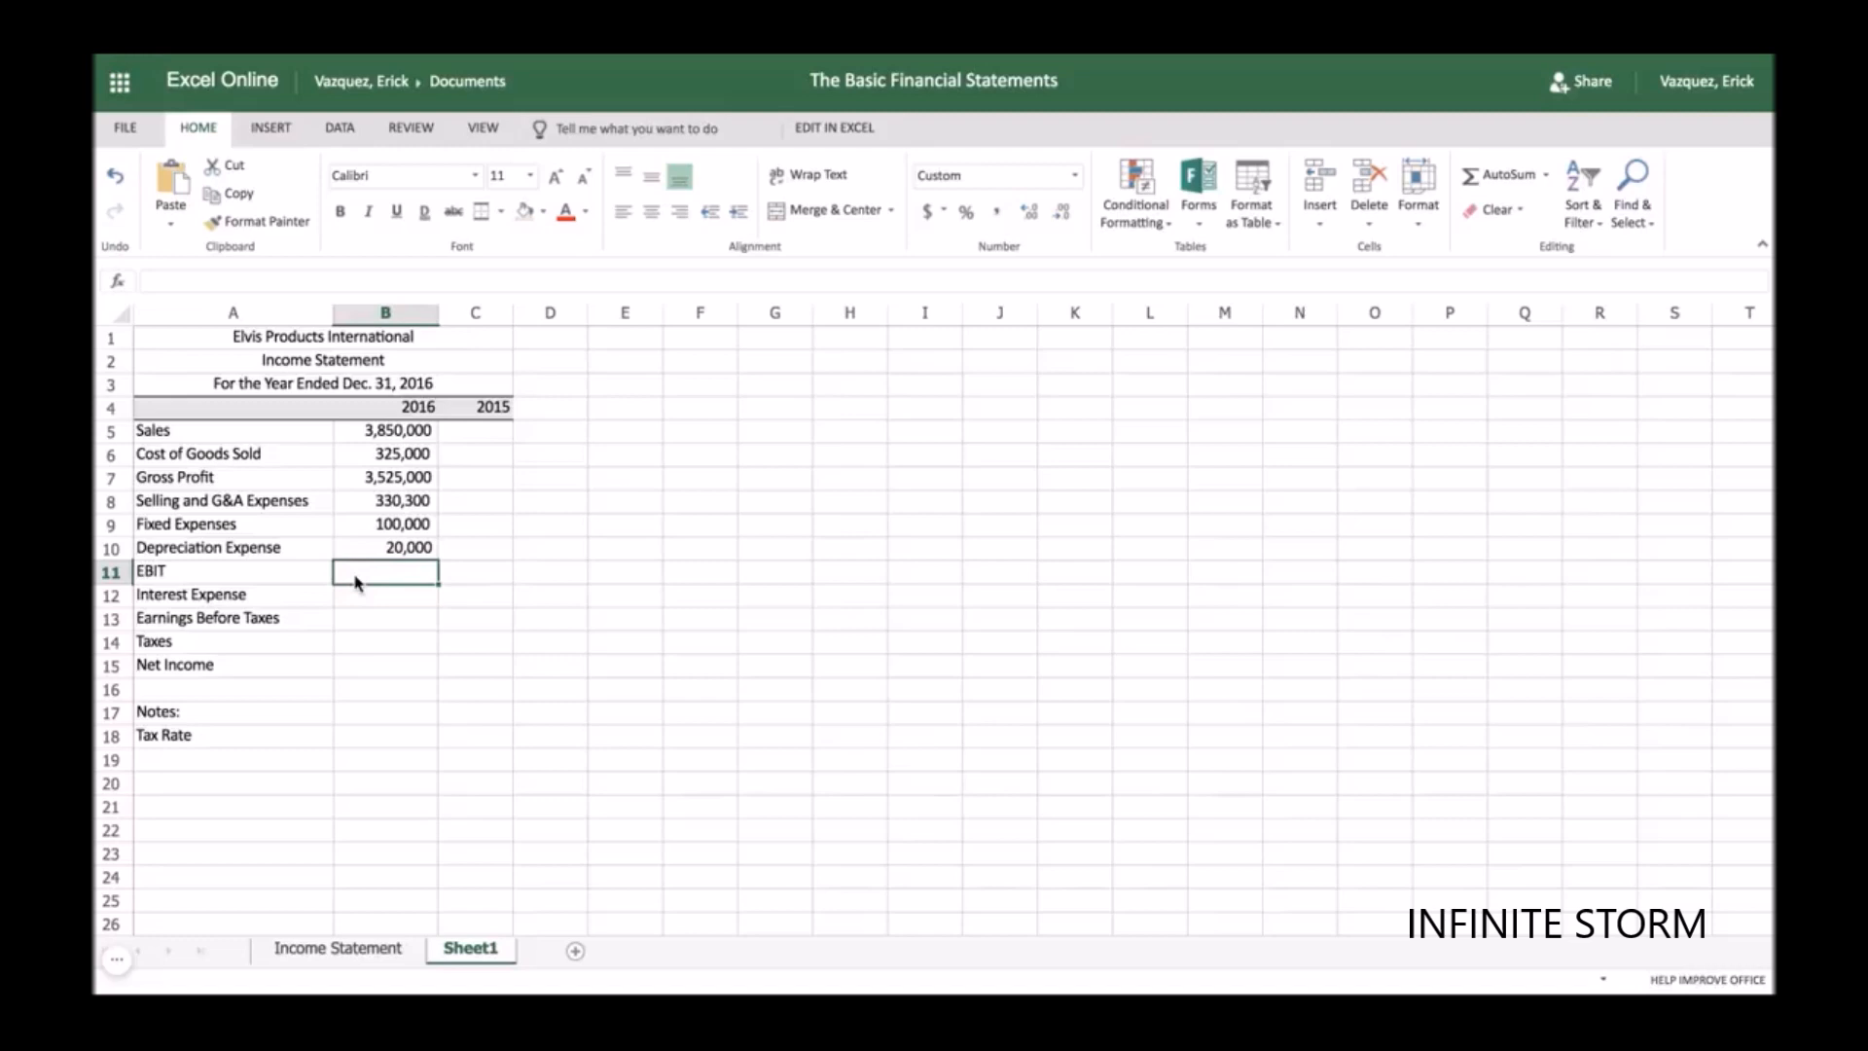
- Calculate the 2016 EBIT in cell B11 with the formula =B7-SUM(B8:B10)
type("=")
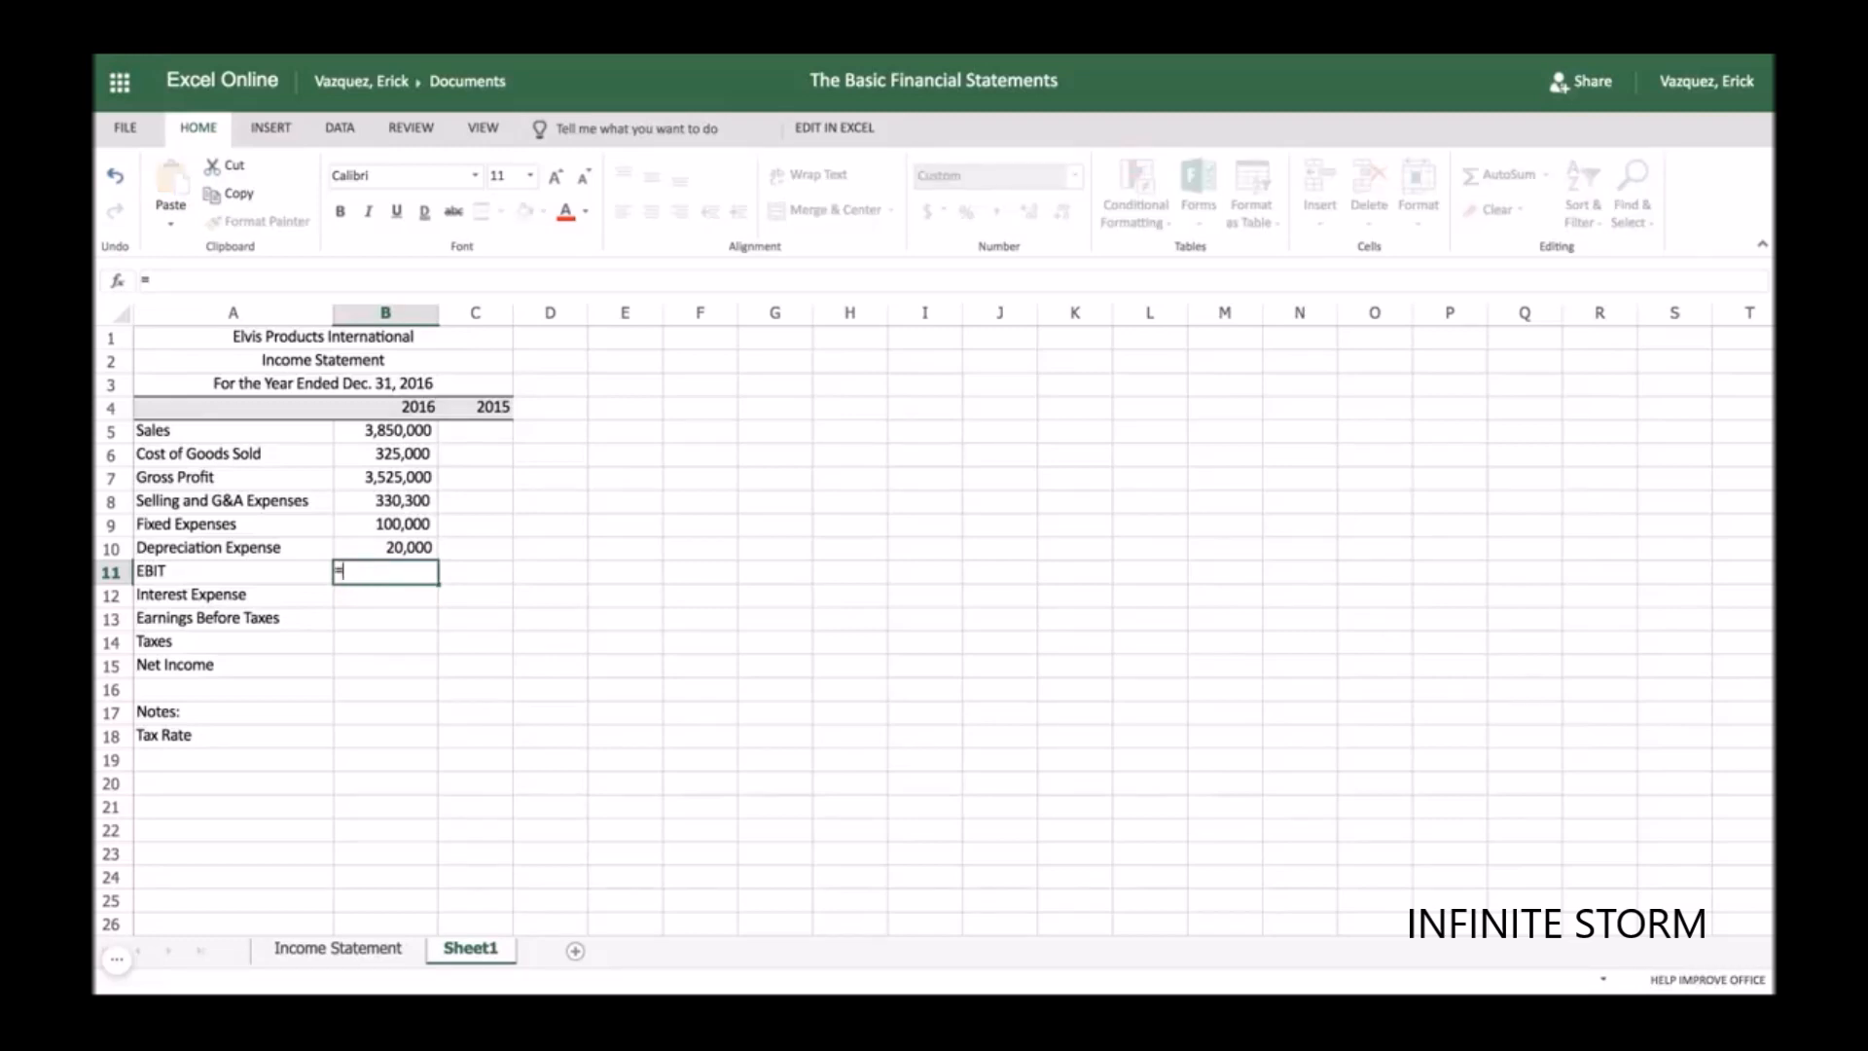
left_click(378, 484)
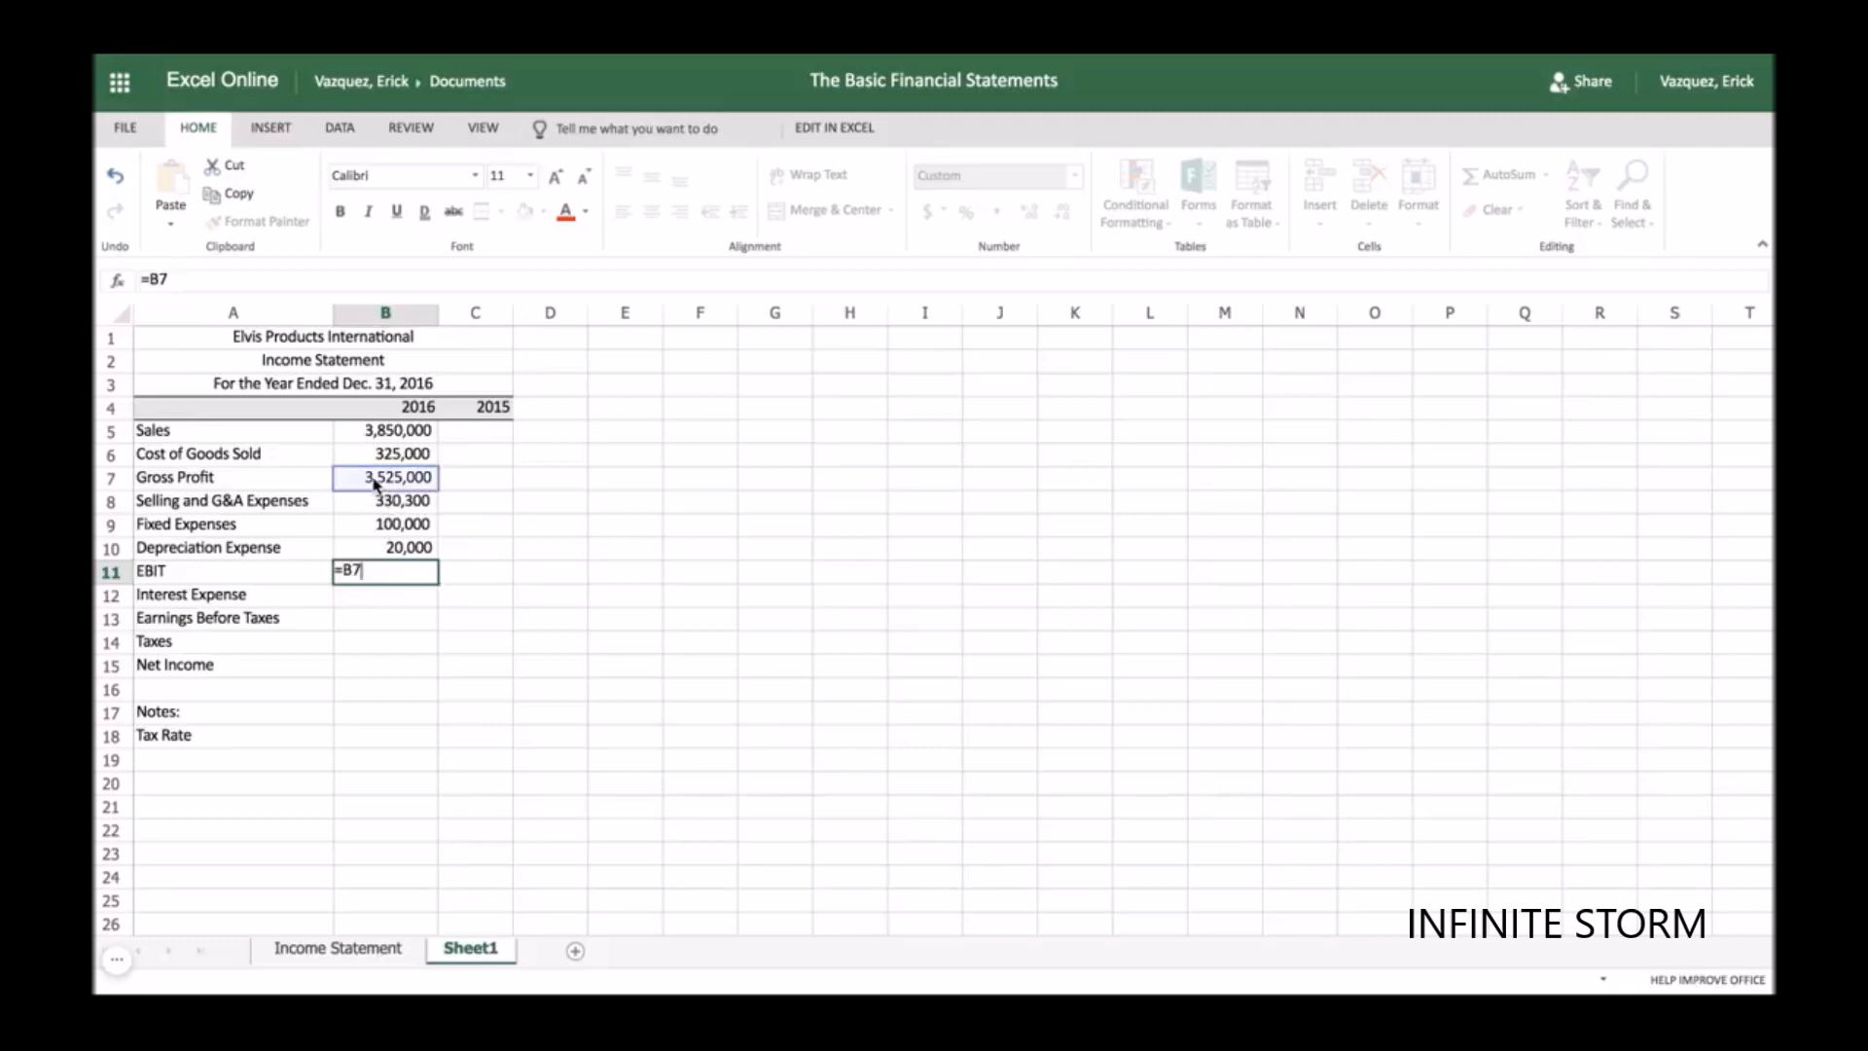
type("-")
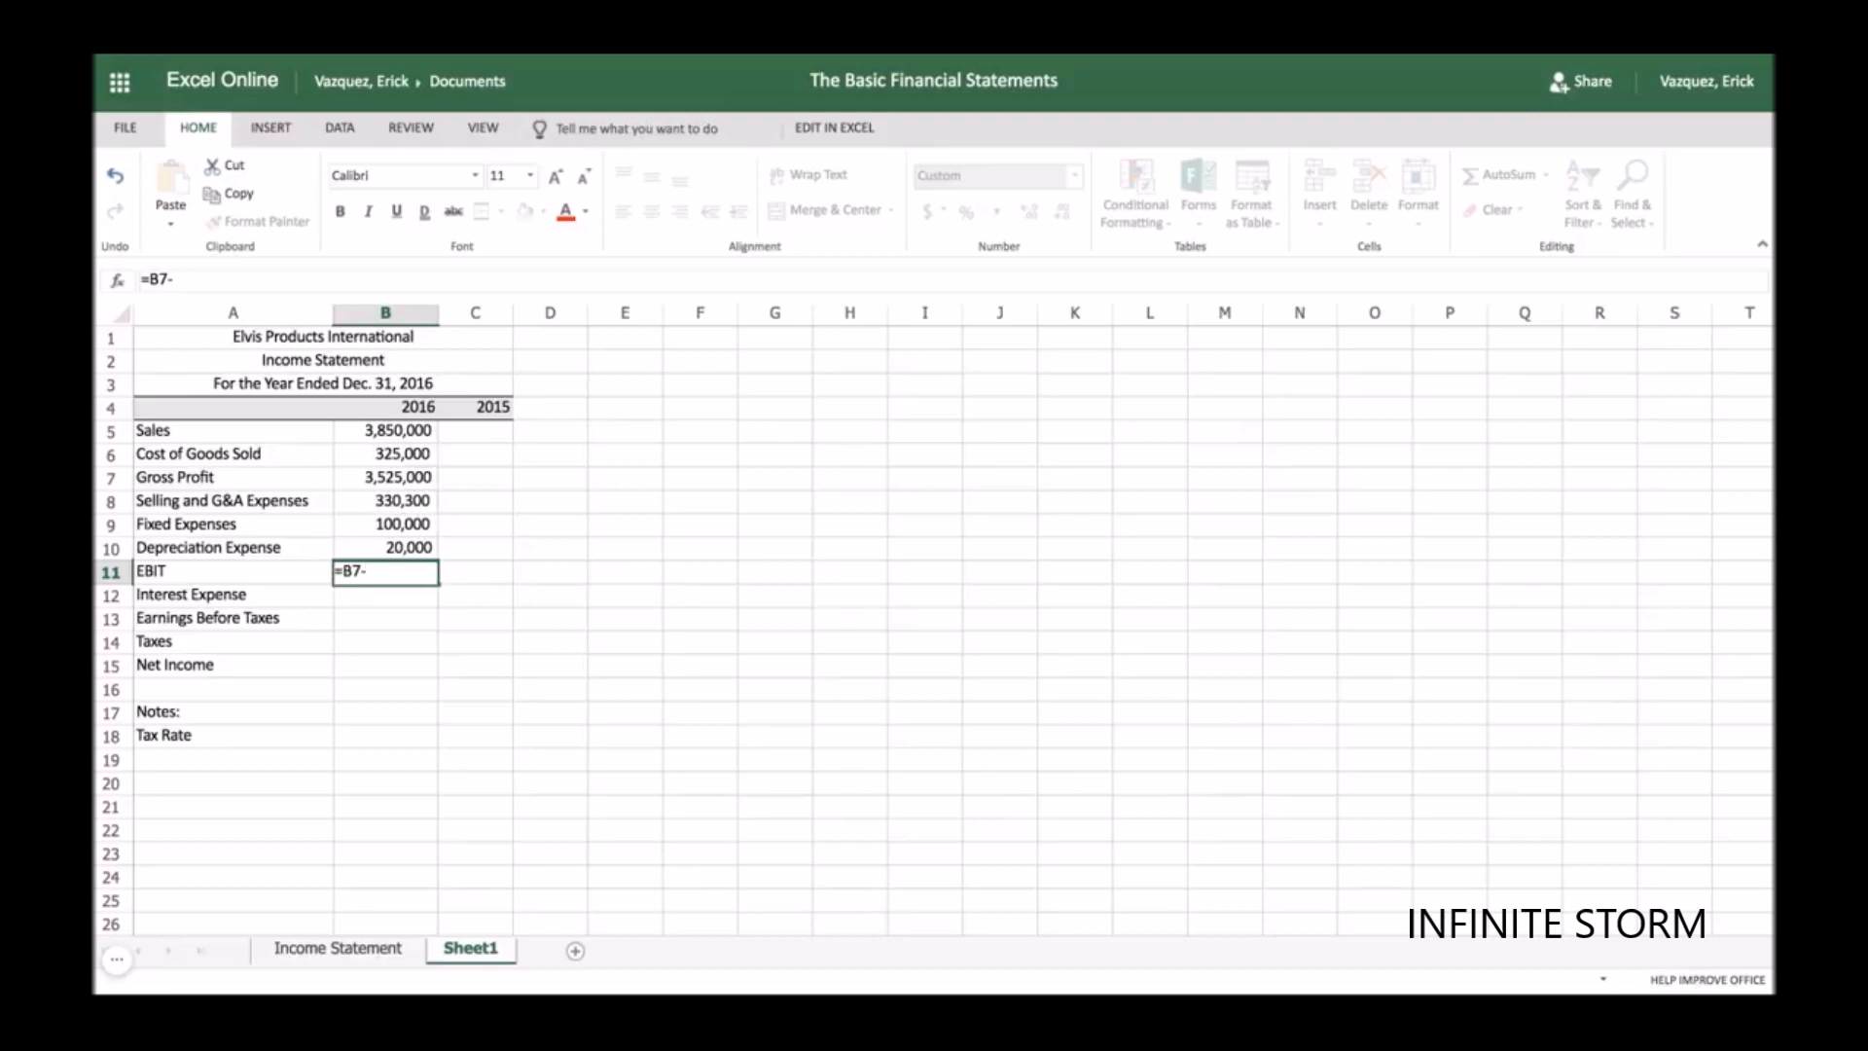
type("sum")
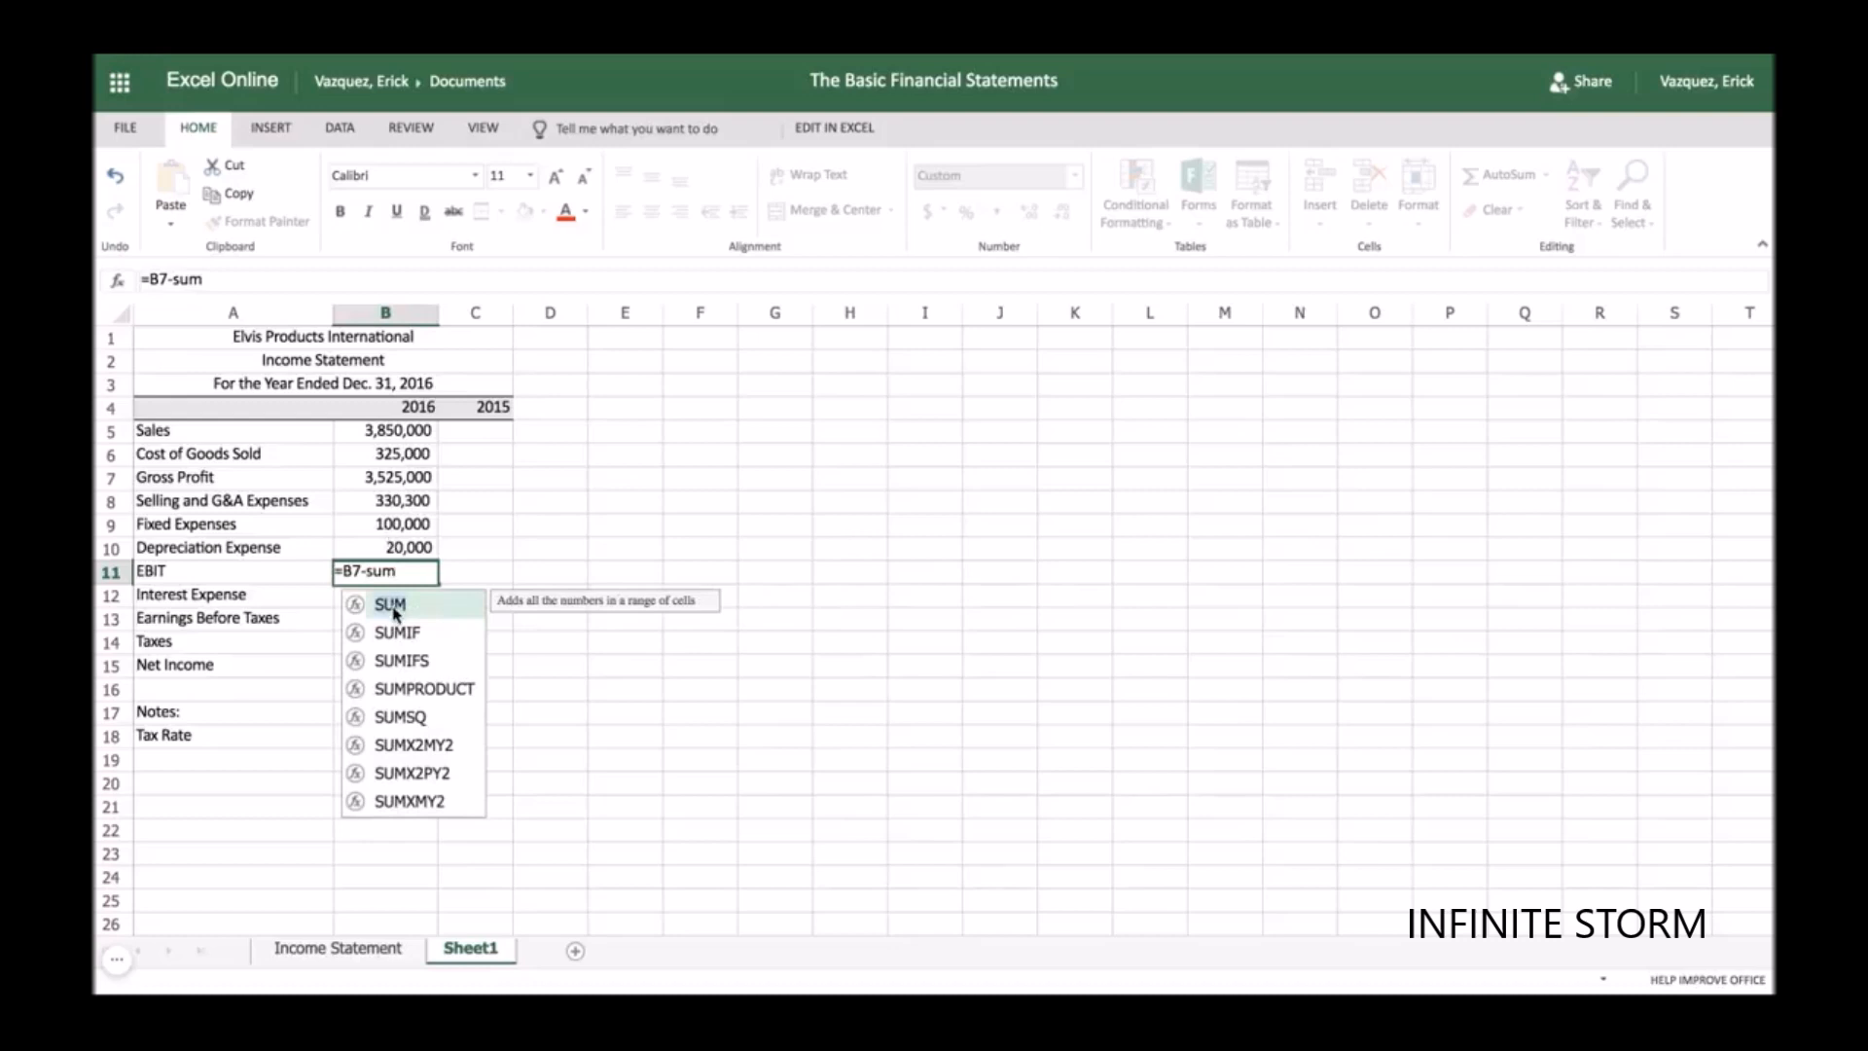
double_click(392, 607)
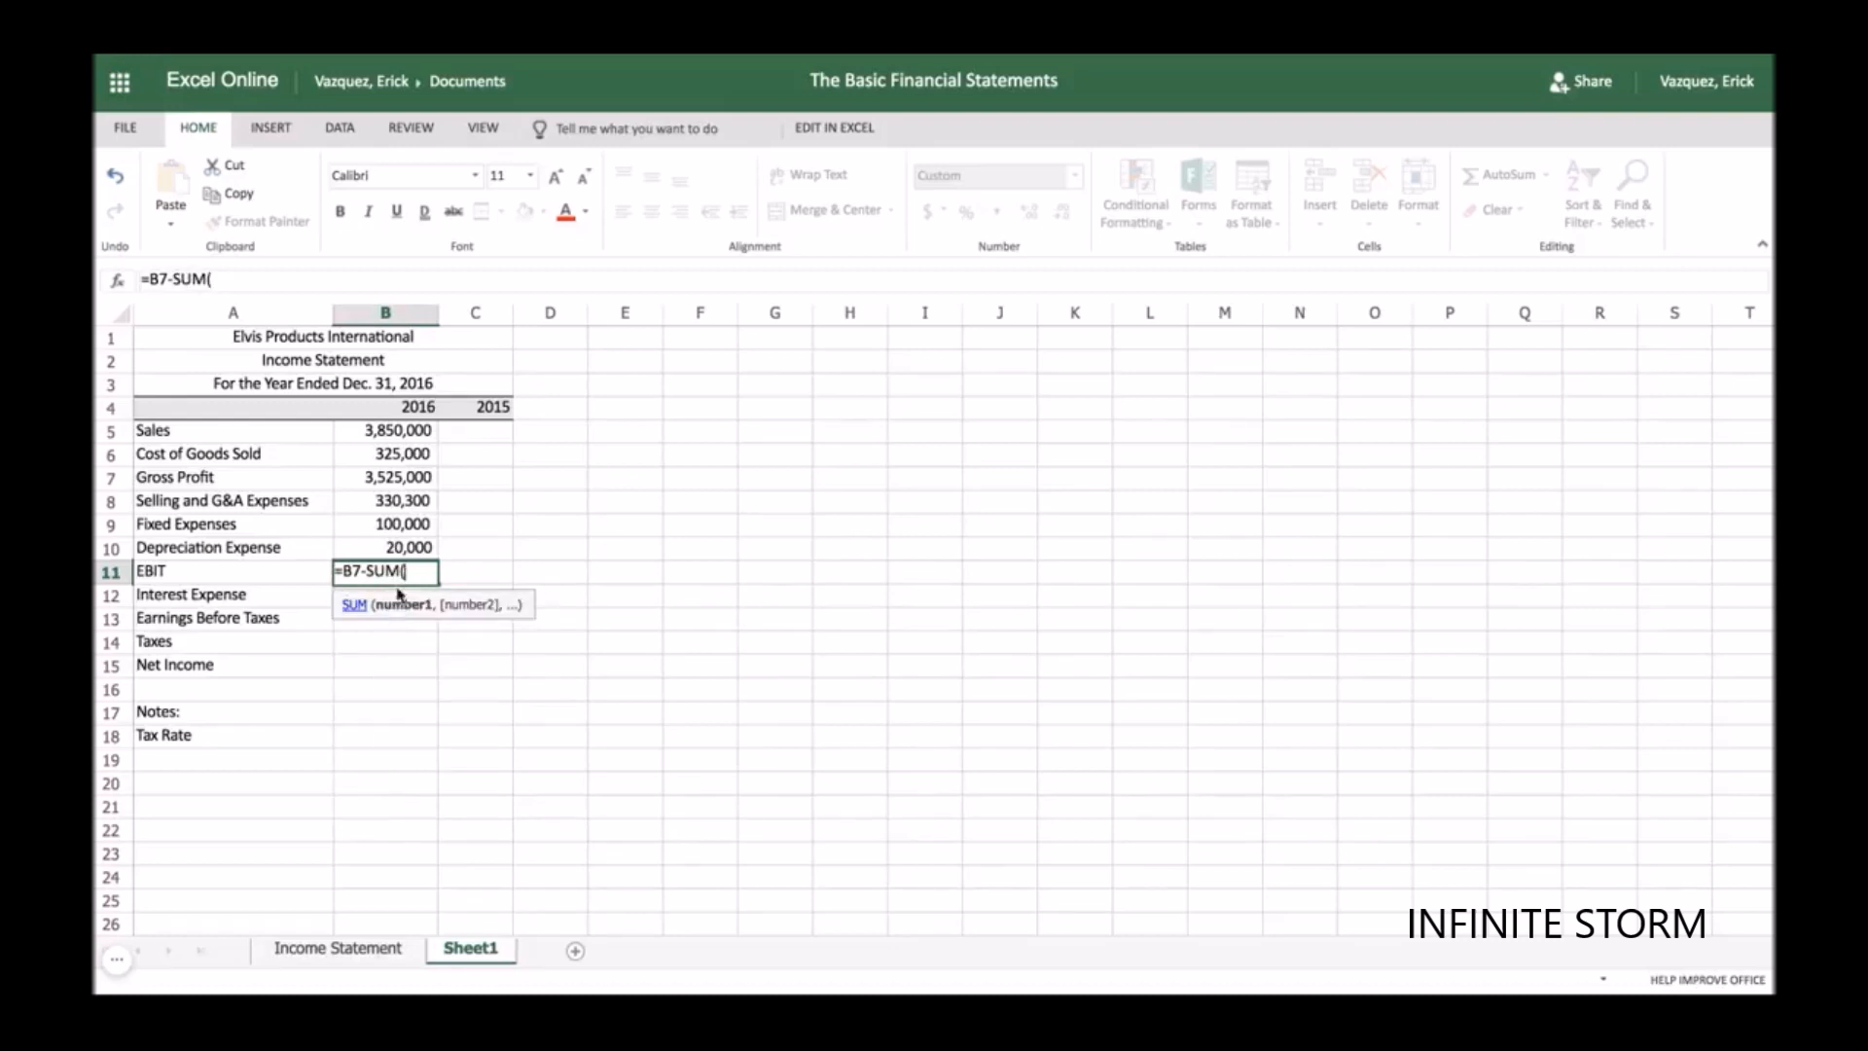
left_click(394, 502)
left_click_drag(393, 502, 399, 548)
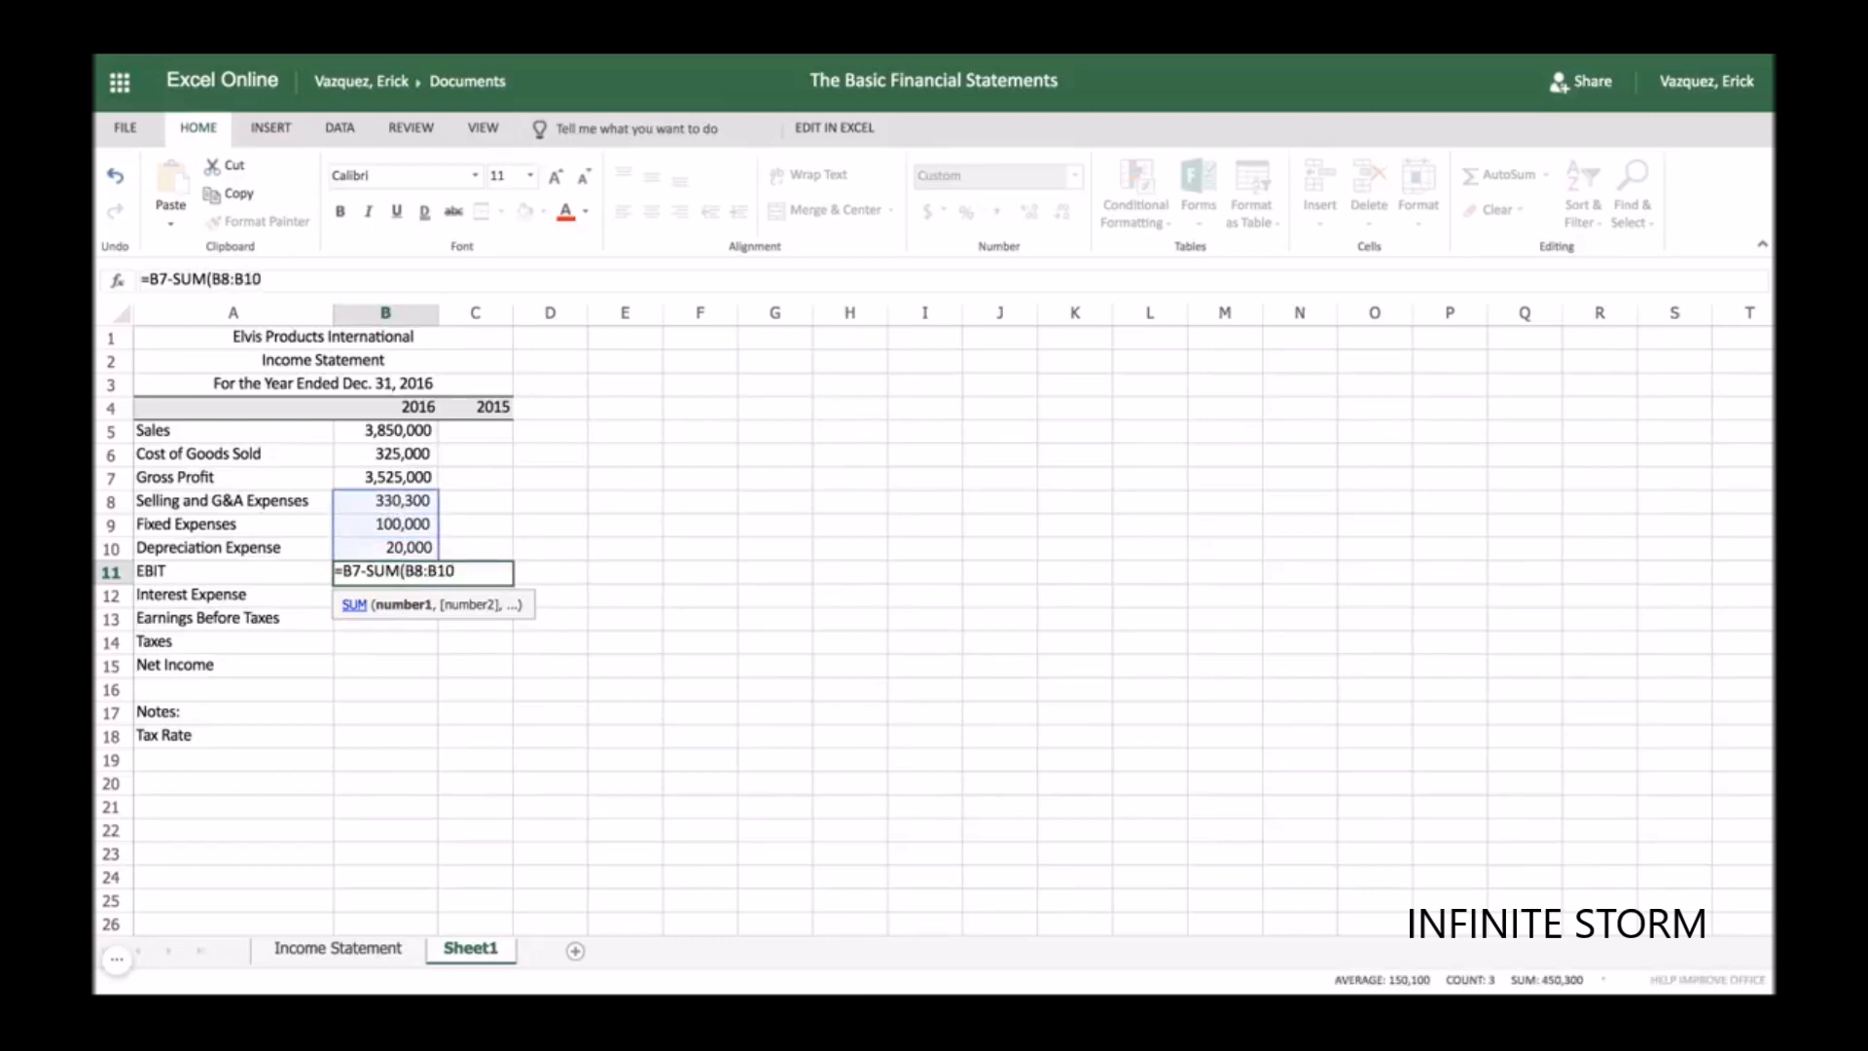
type(")")
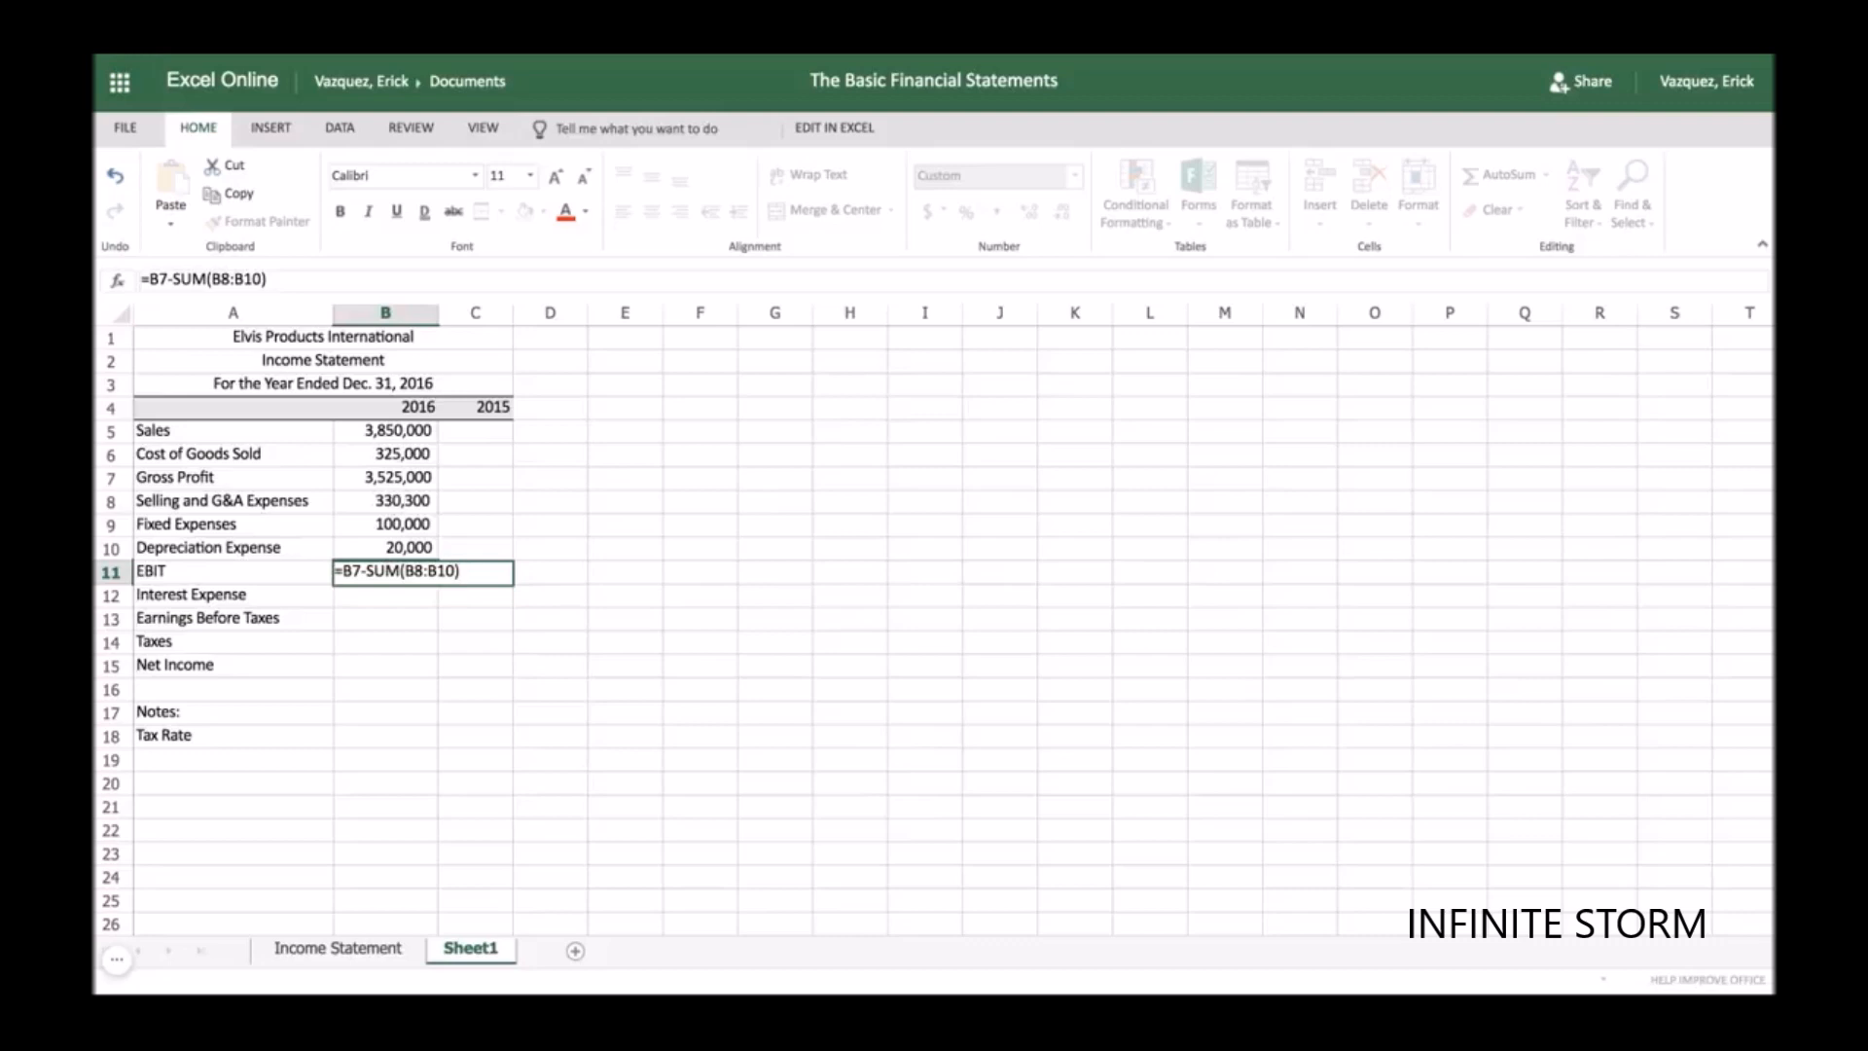
key("Tab")
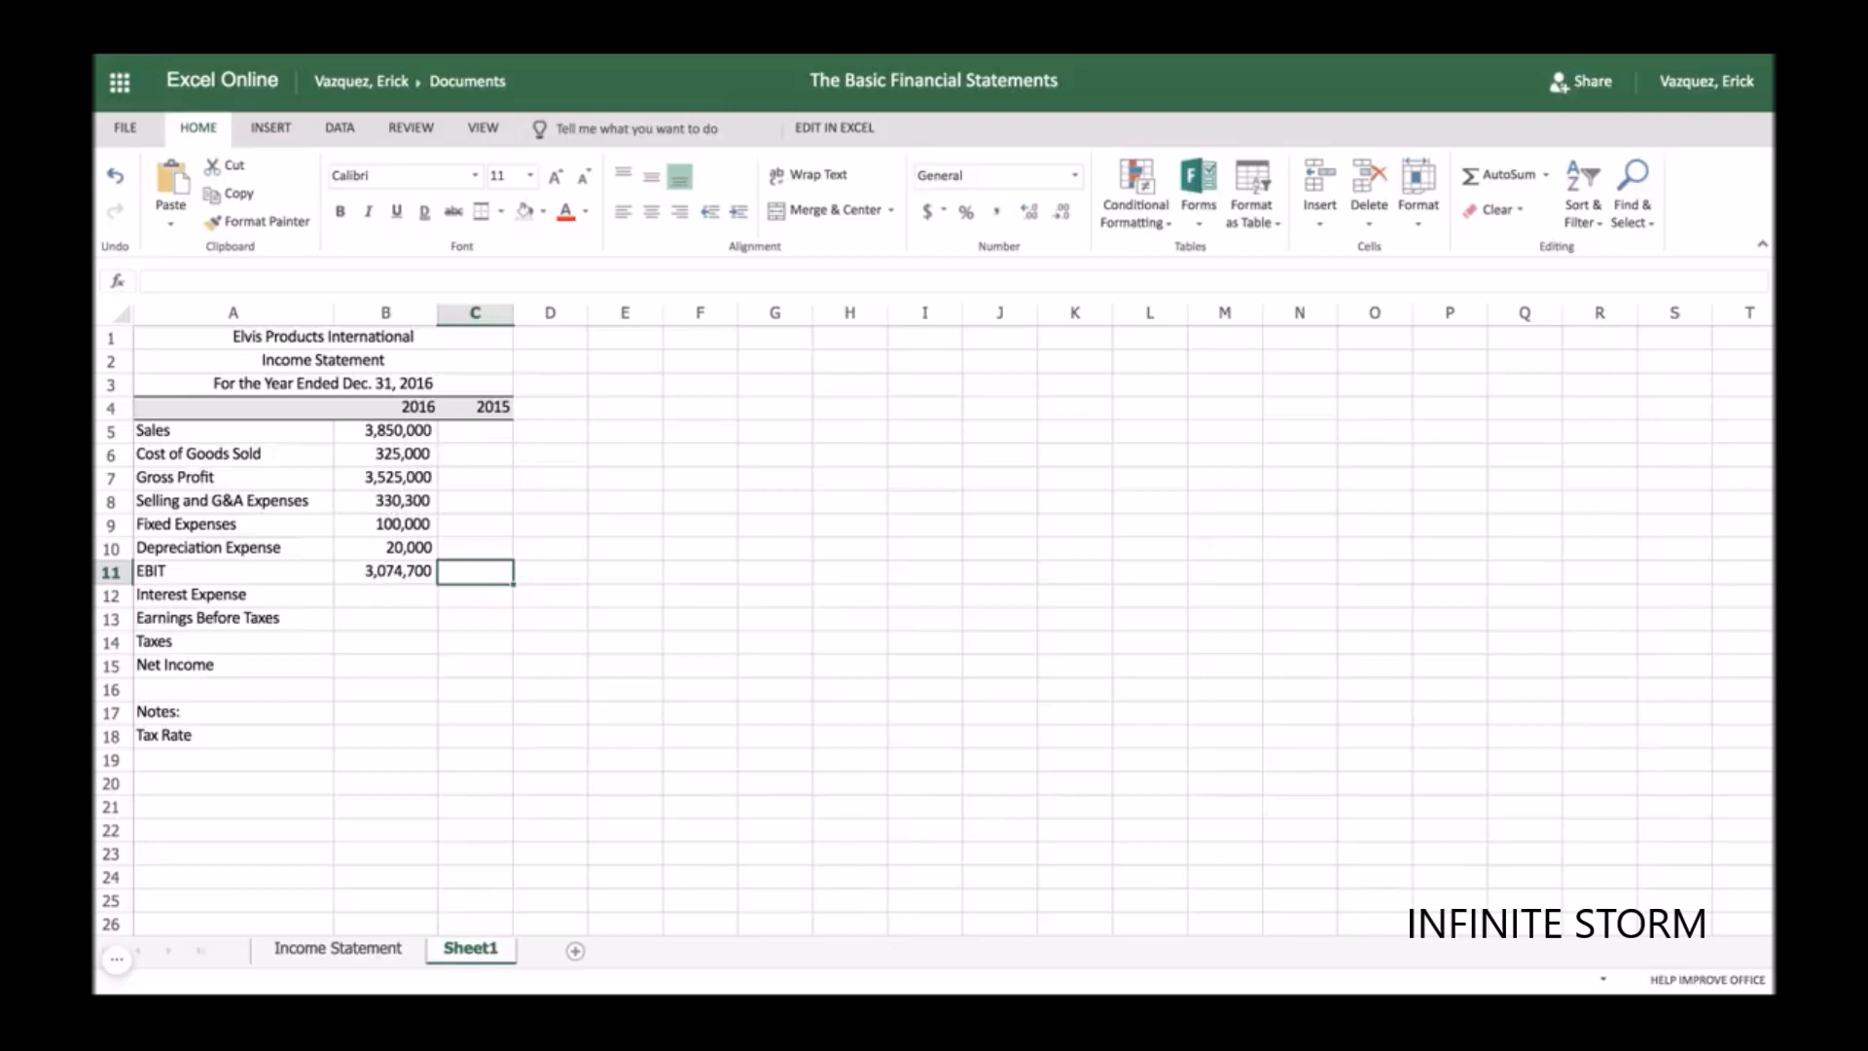
- Correct the 2016 Cost of Goods Sold in cell B6 to 3,250,000
left_click(370, 458)
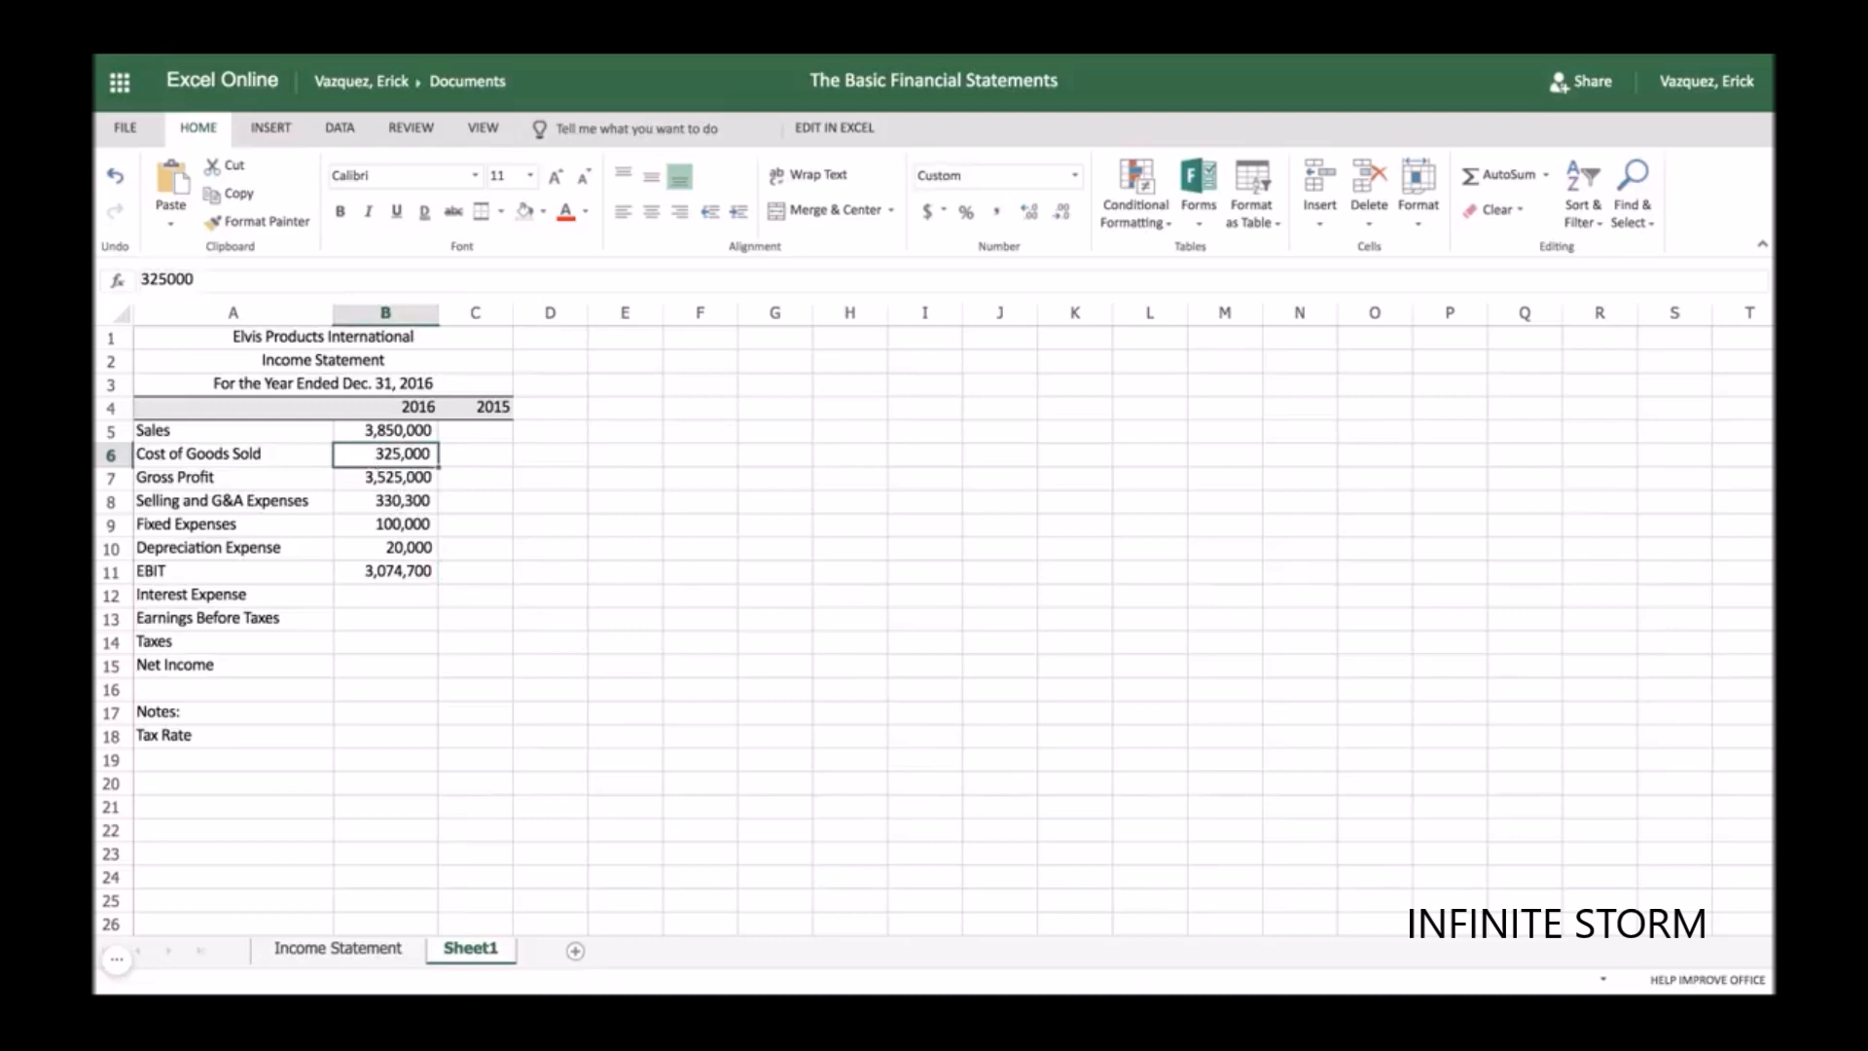
type("3")
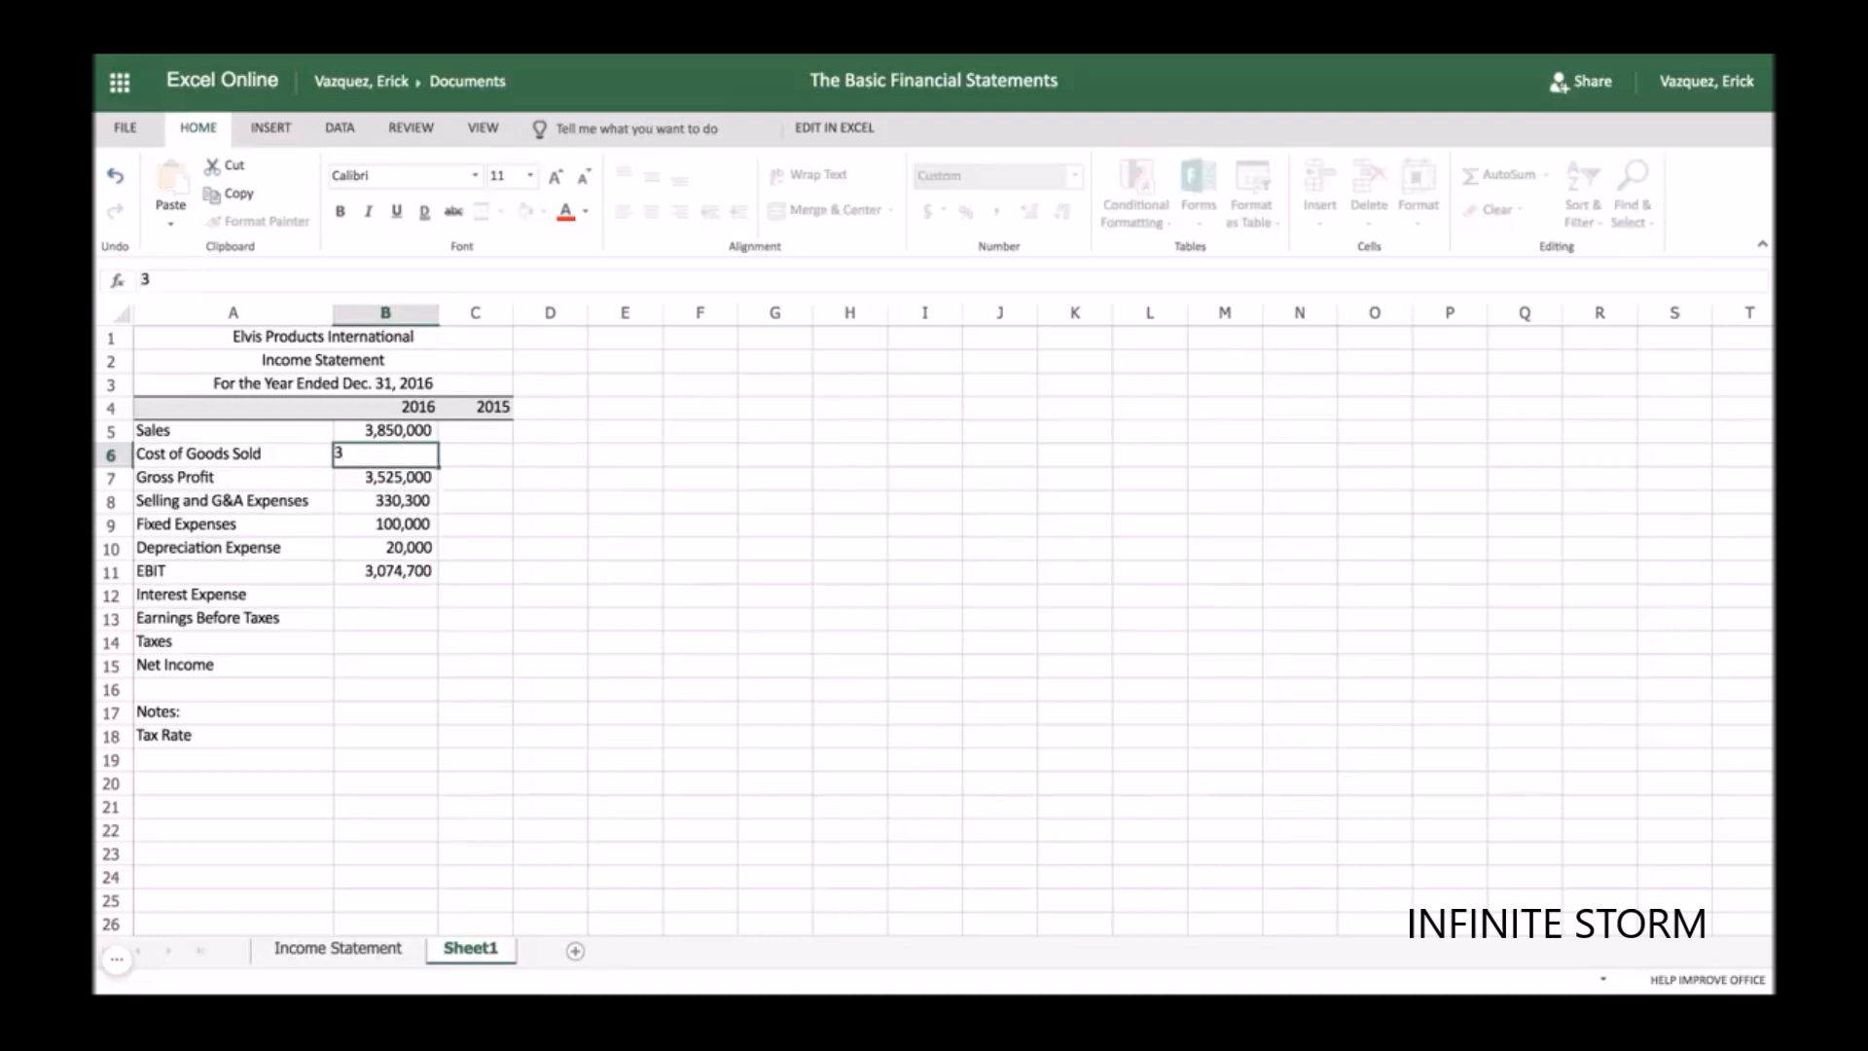
type(",250,000")
key("Tab")
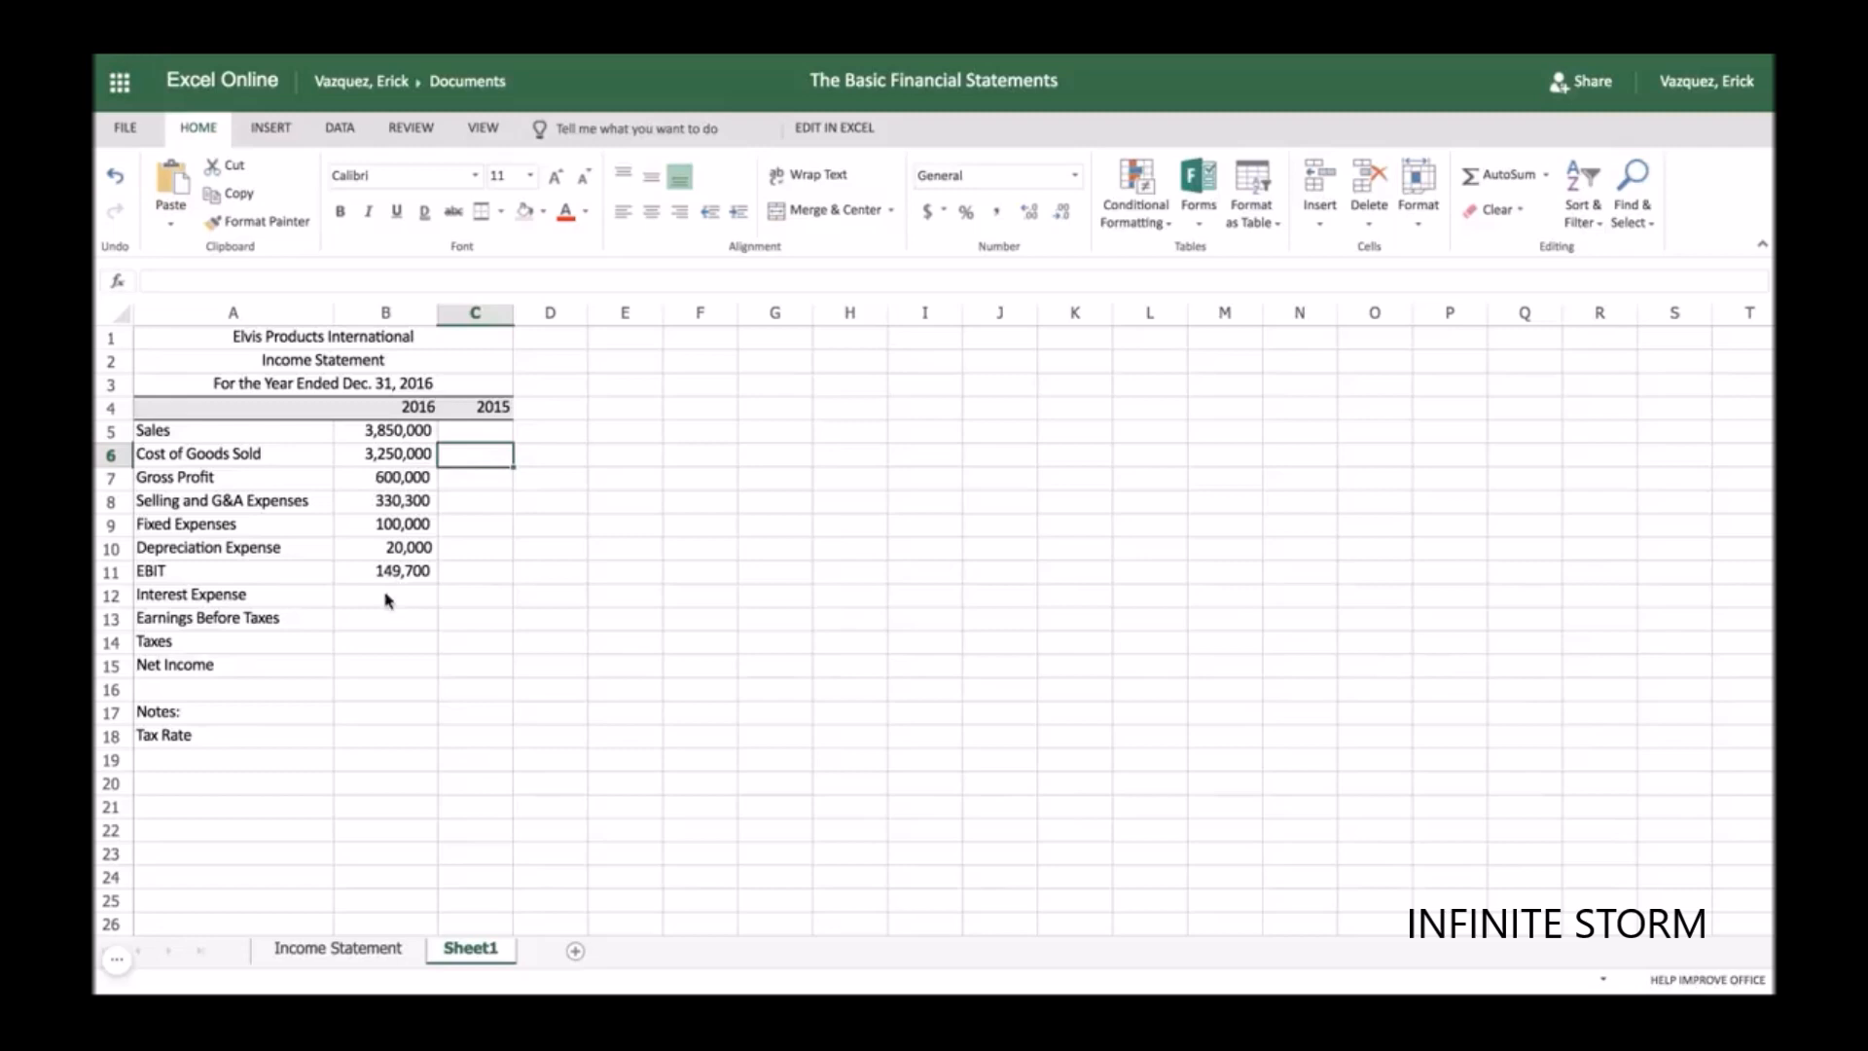
- Enter 76000 as the 2016 Interest Expense in cell B12
left_click(380, 621)
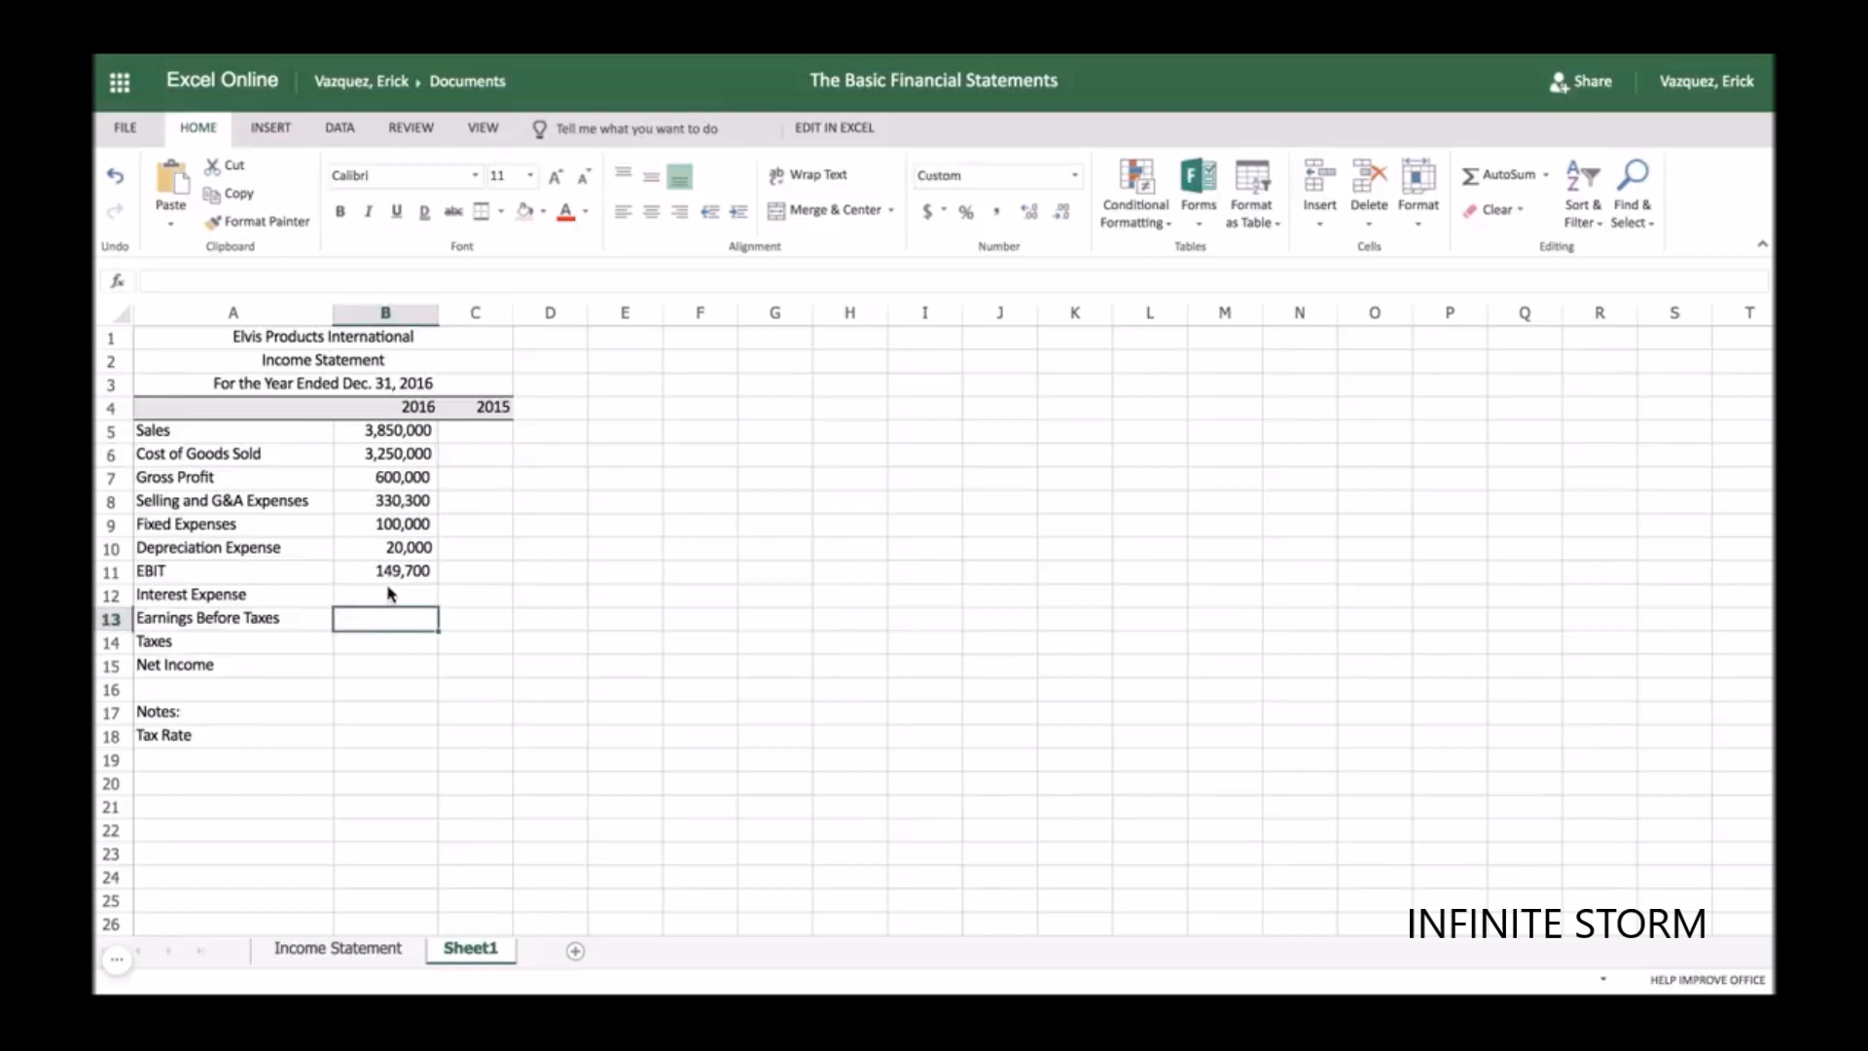
left_click(390, 597)
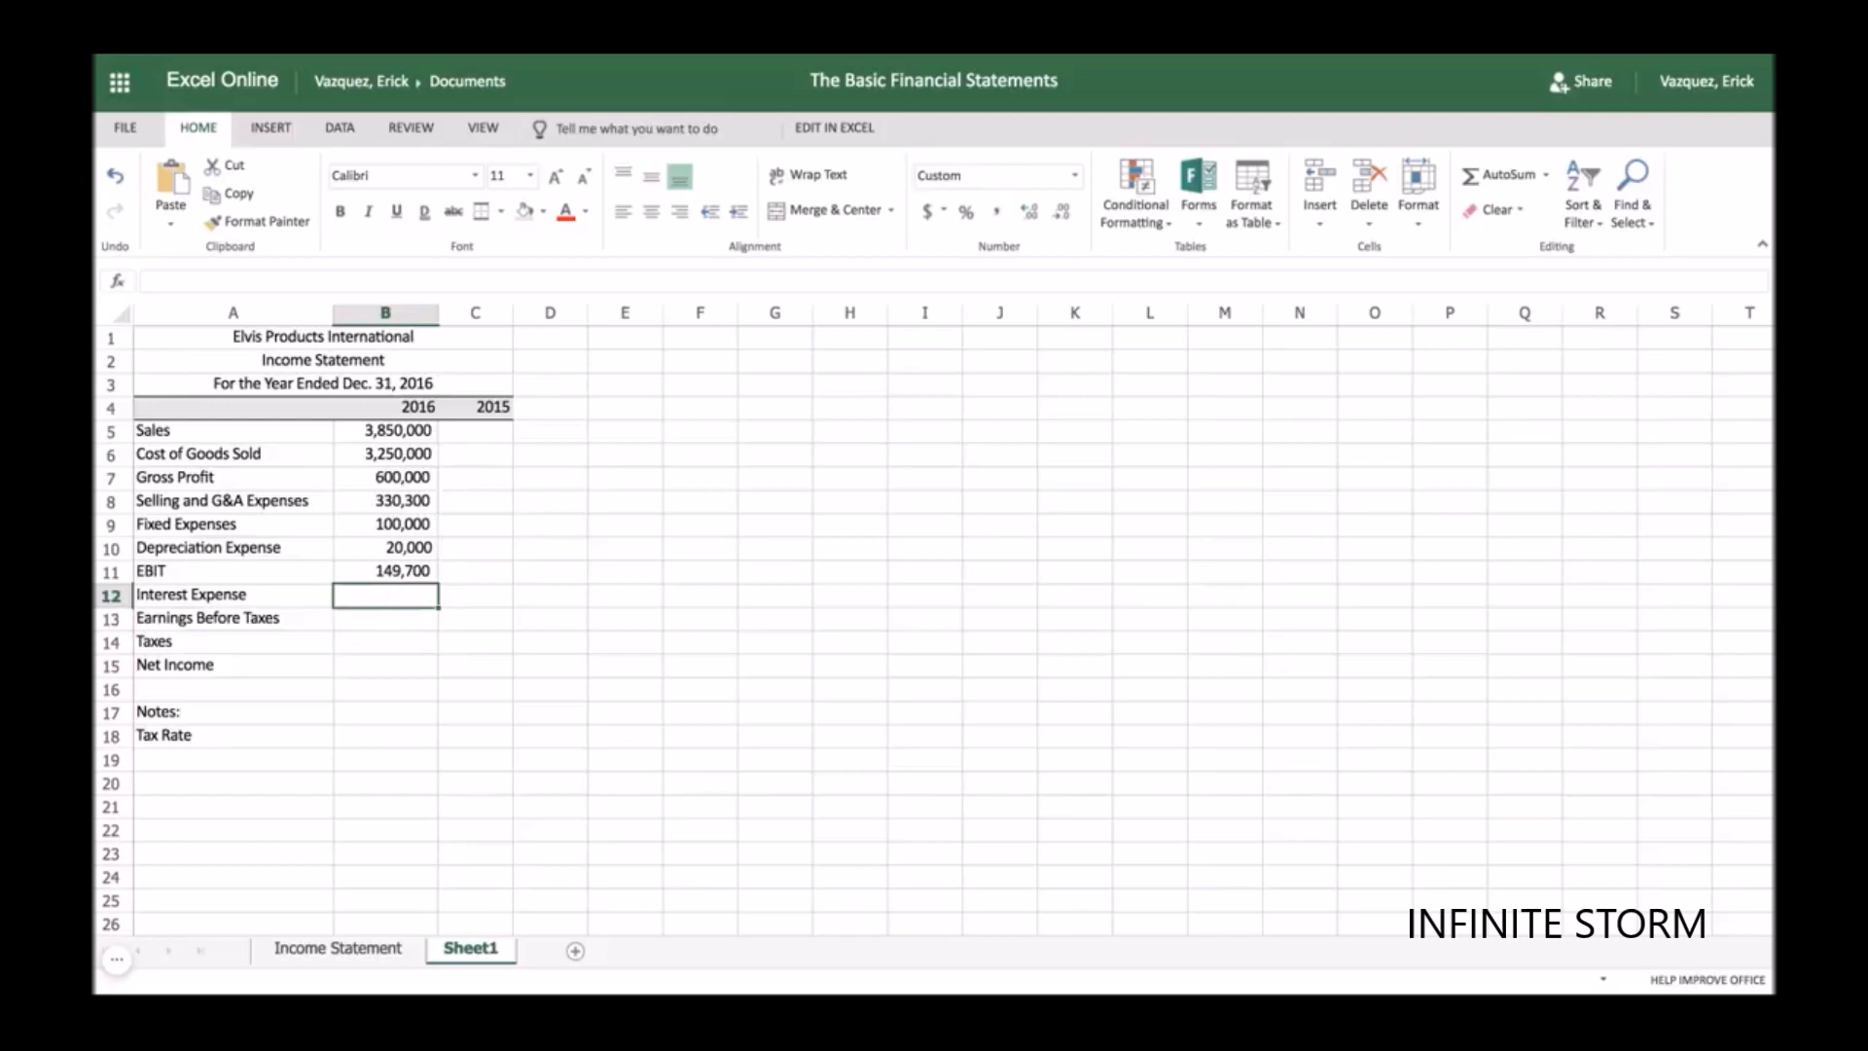
type("76000")
key("Return")
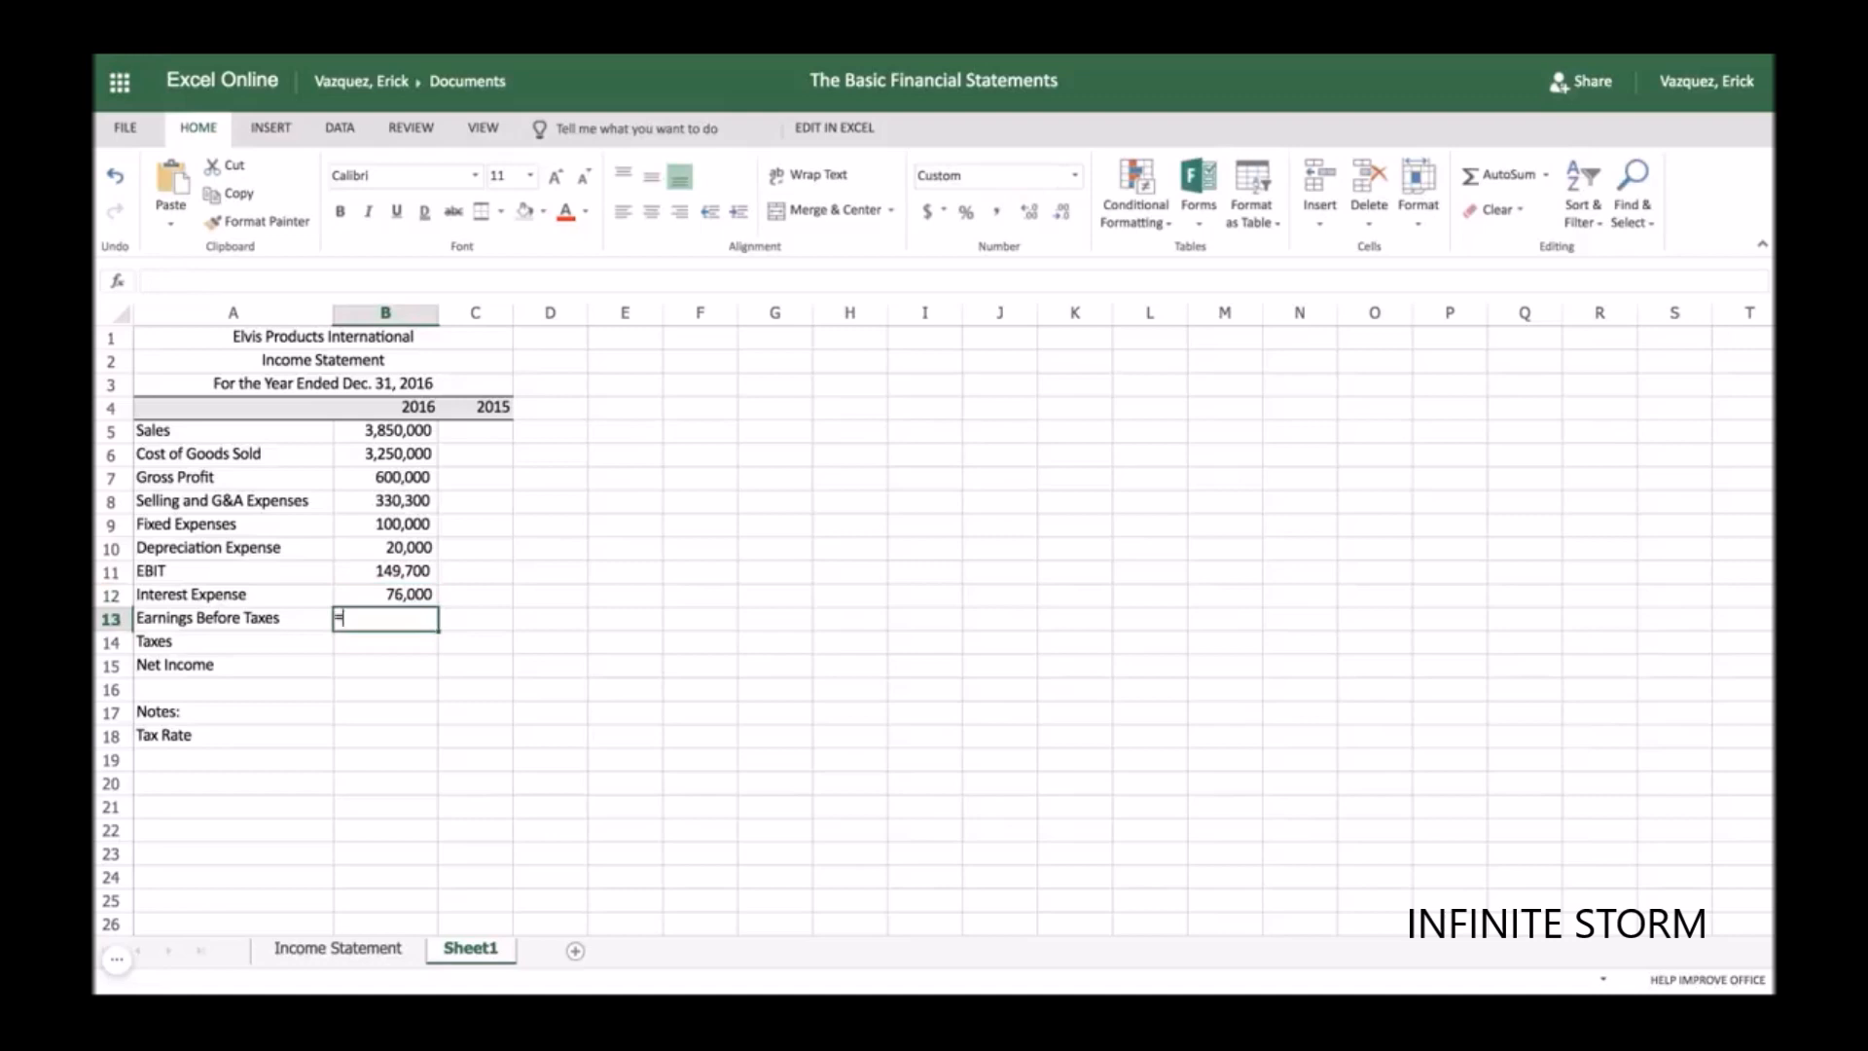
- Calculate the 2016 Earnings Before Taxes in cell B13 with the formula =B11-B12
type("=")
left_click(414, 571)
type("-")
left_click(409, 599)
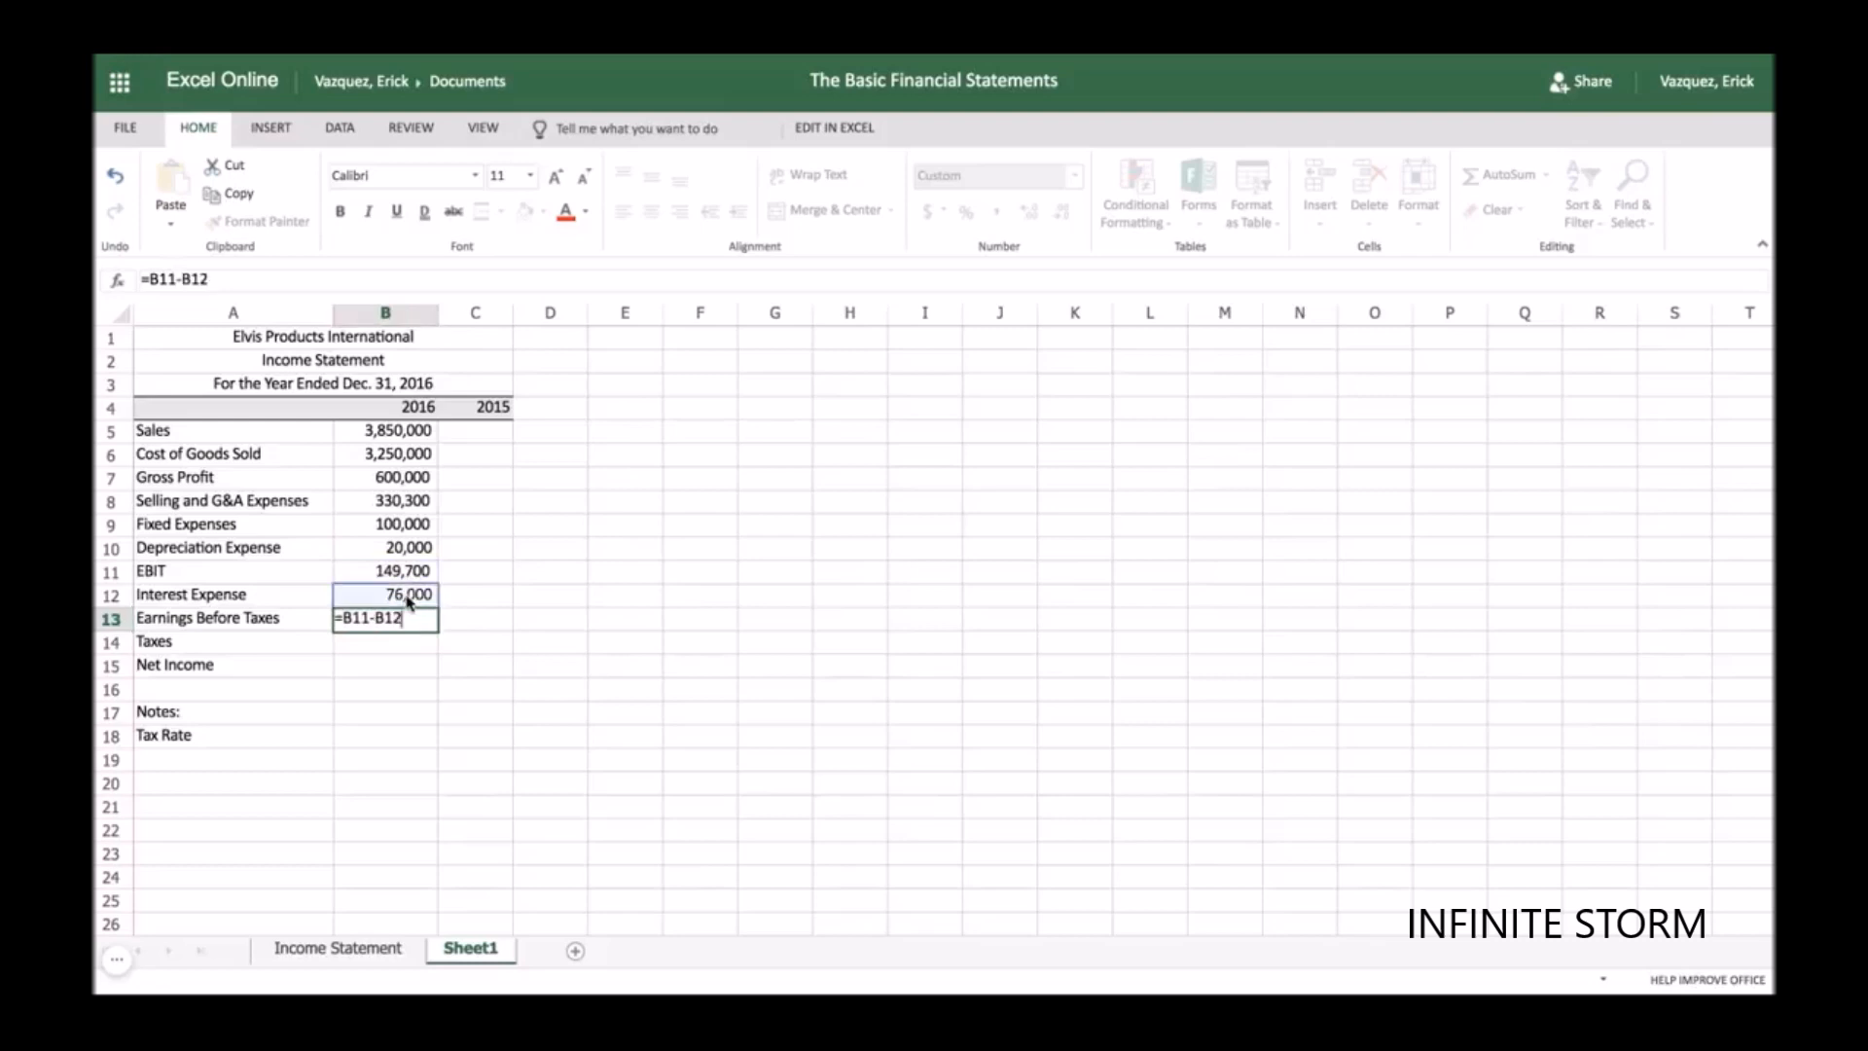
key("Tab")
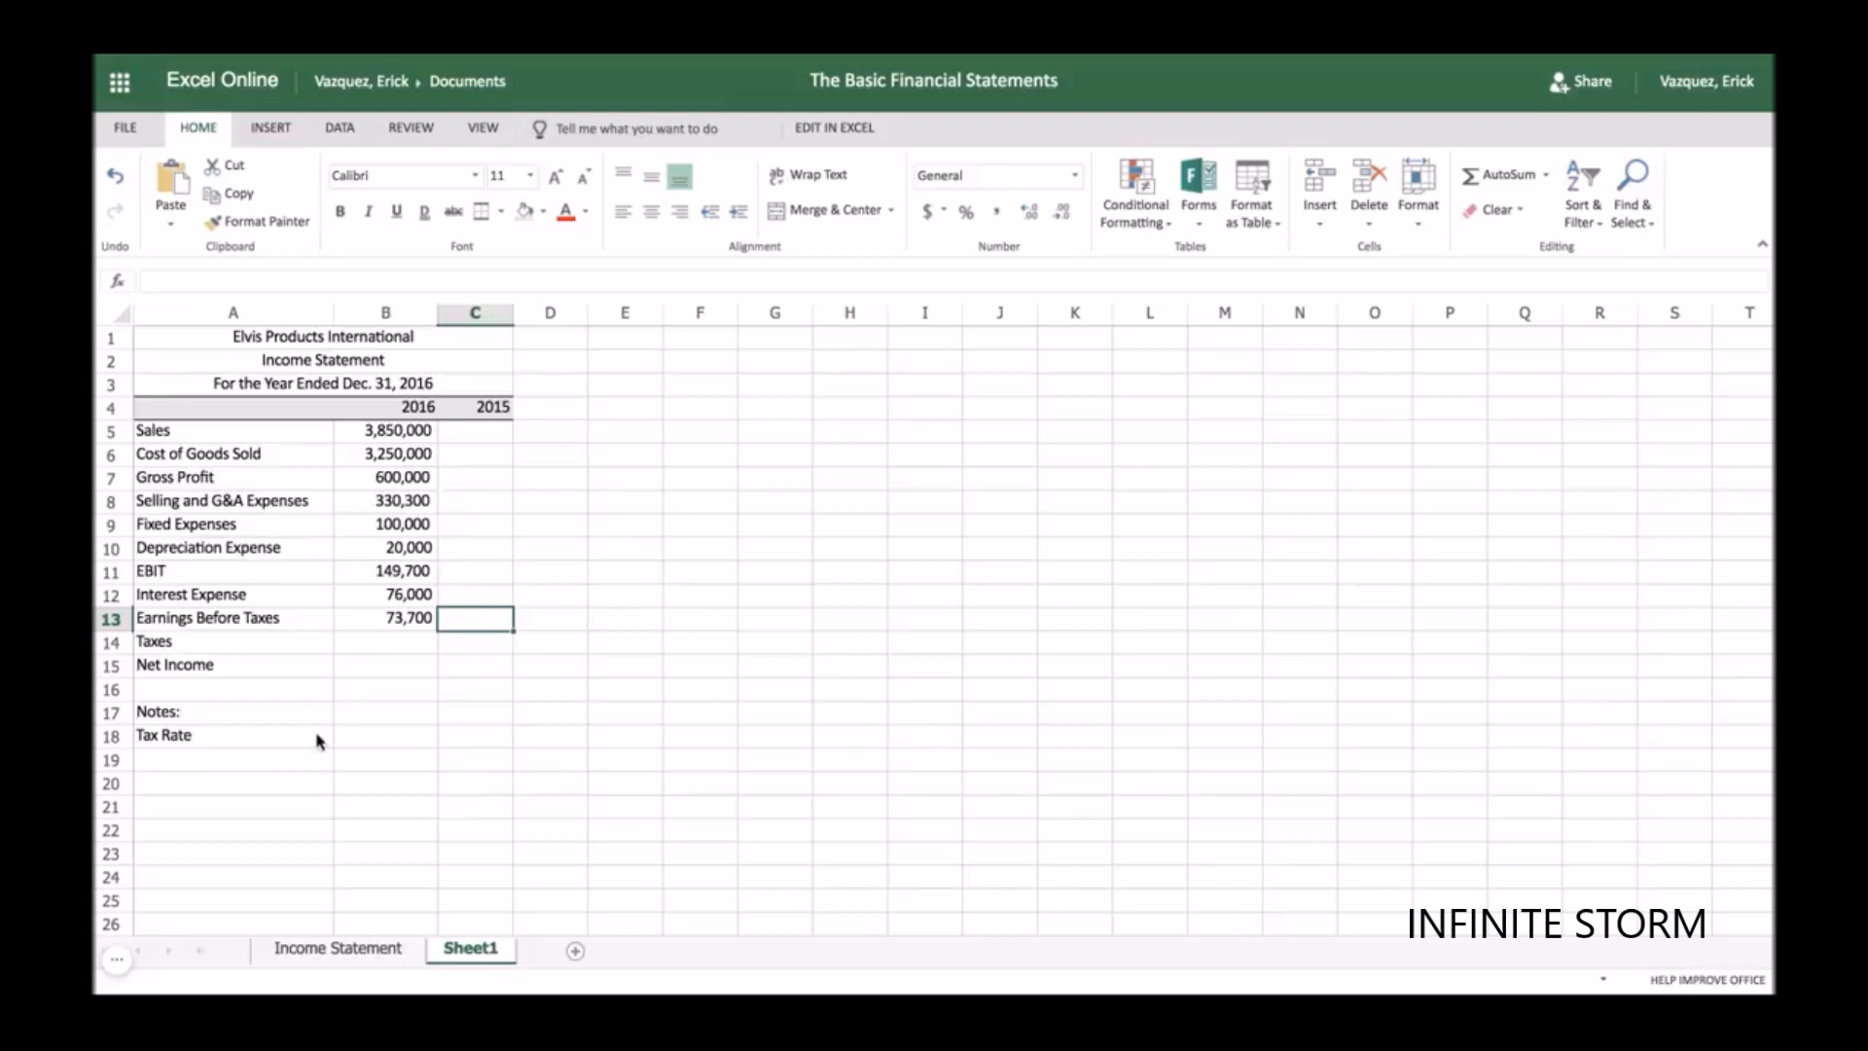
- Look up the tax rate on the Income Statement sheet and enter 40% in cell B18 of Sheet1
left_click(340, 947)
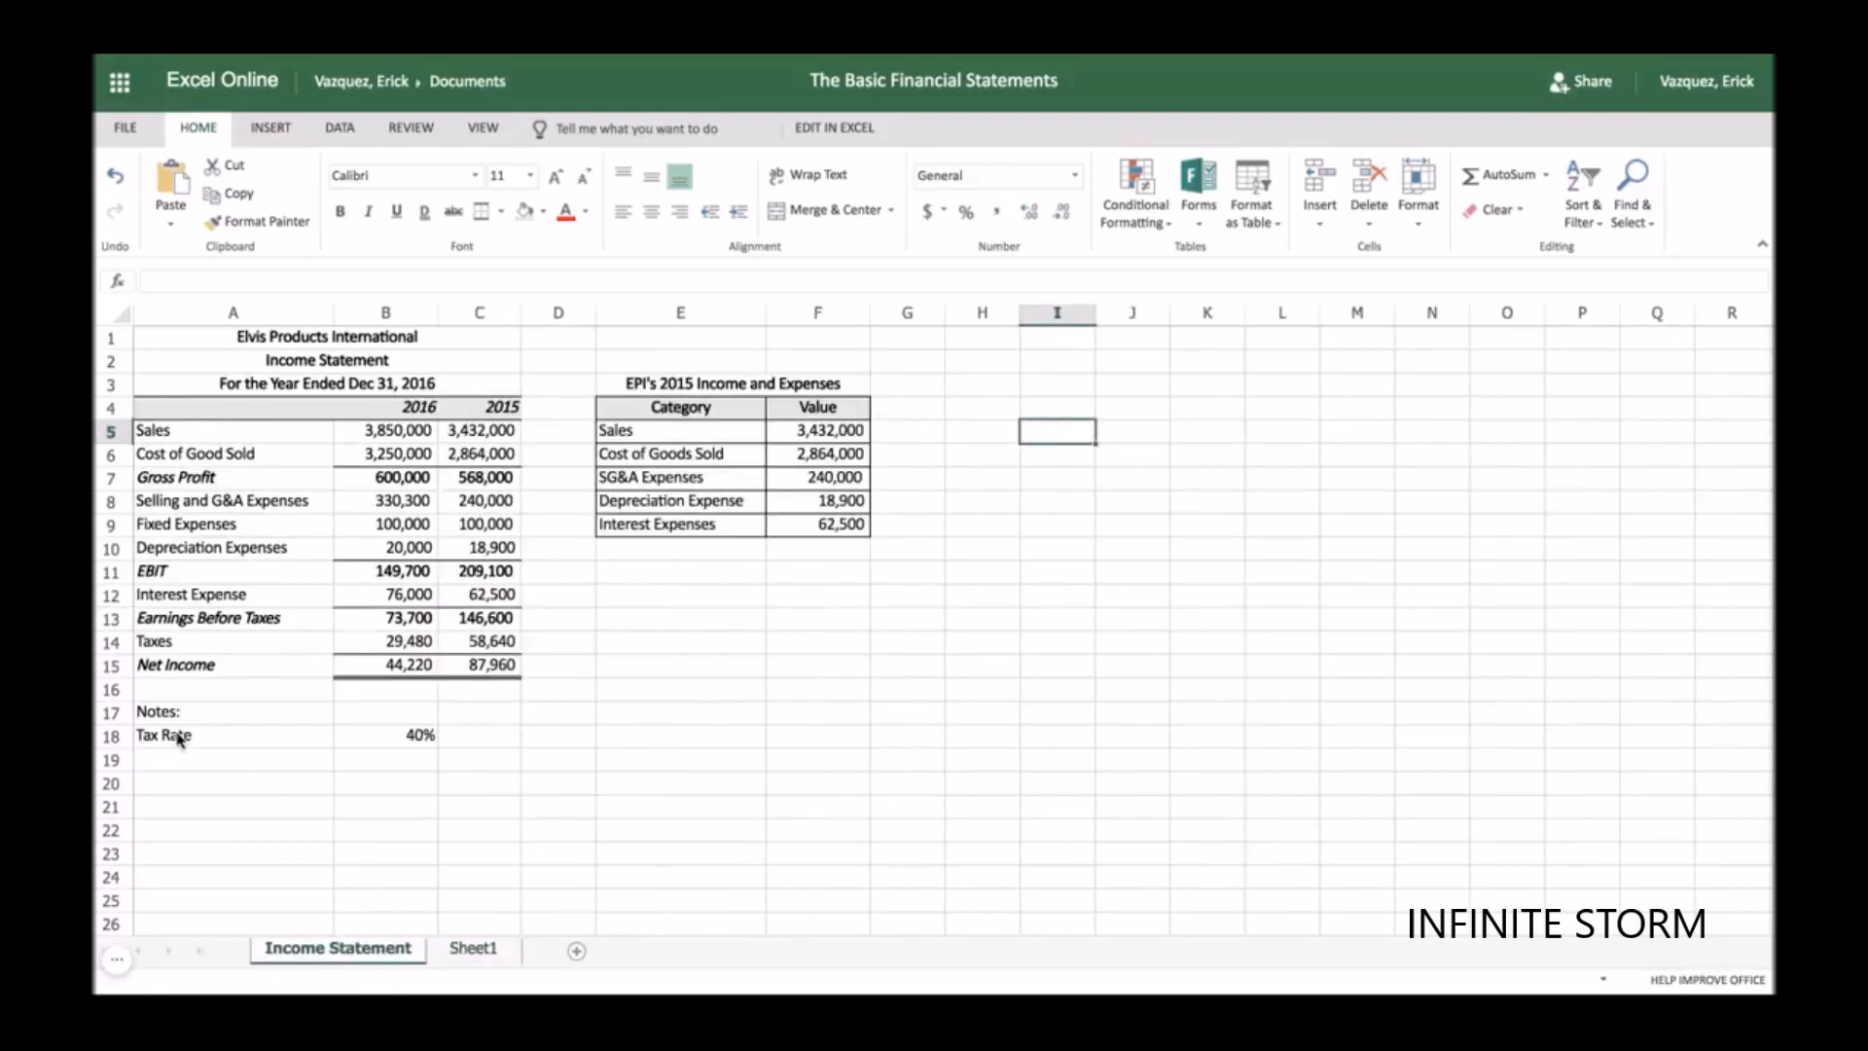
left_click(471, 949)
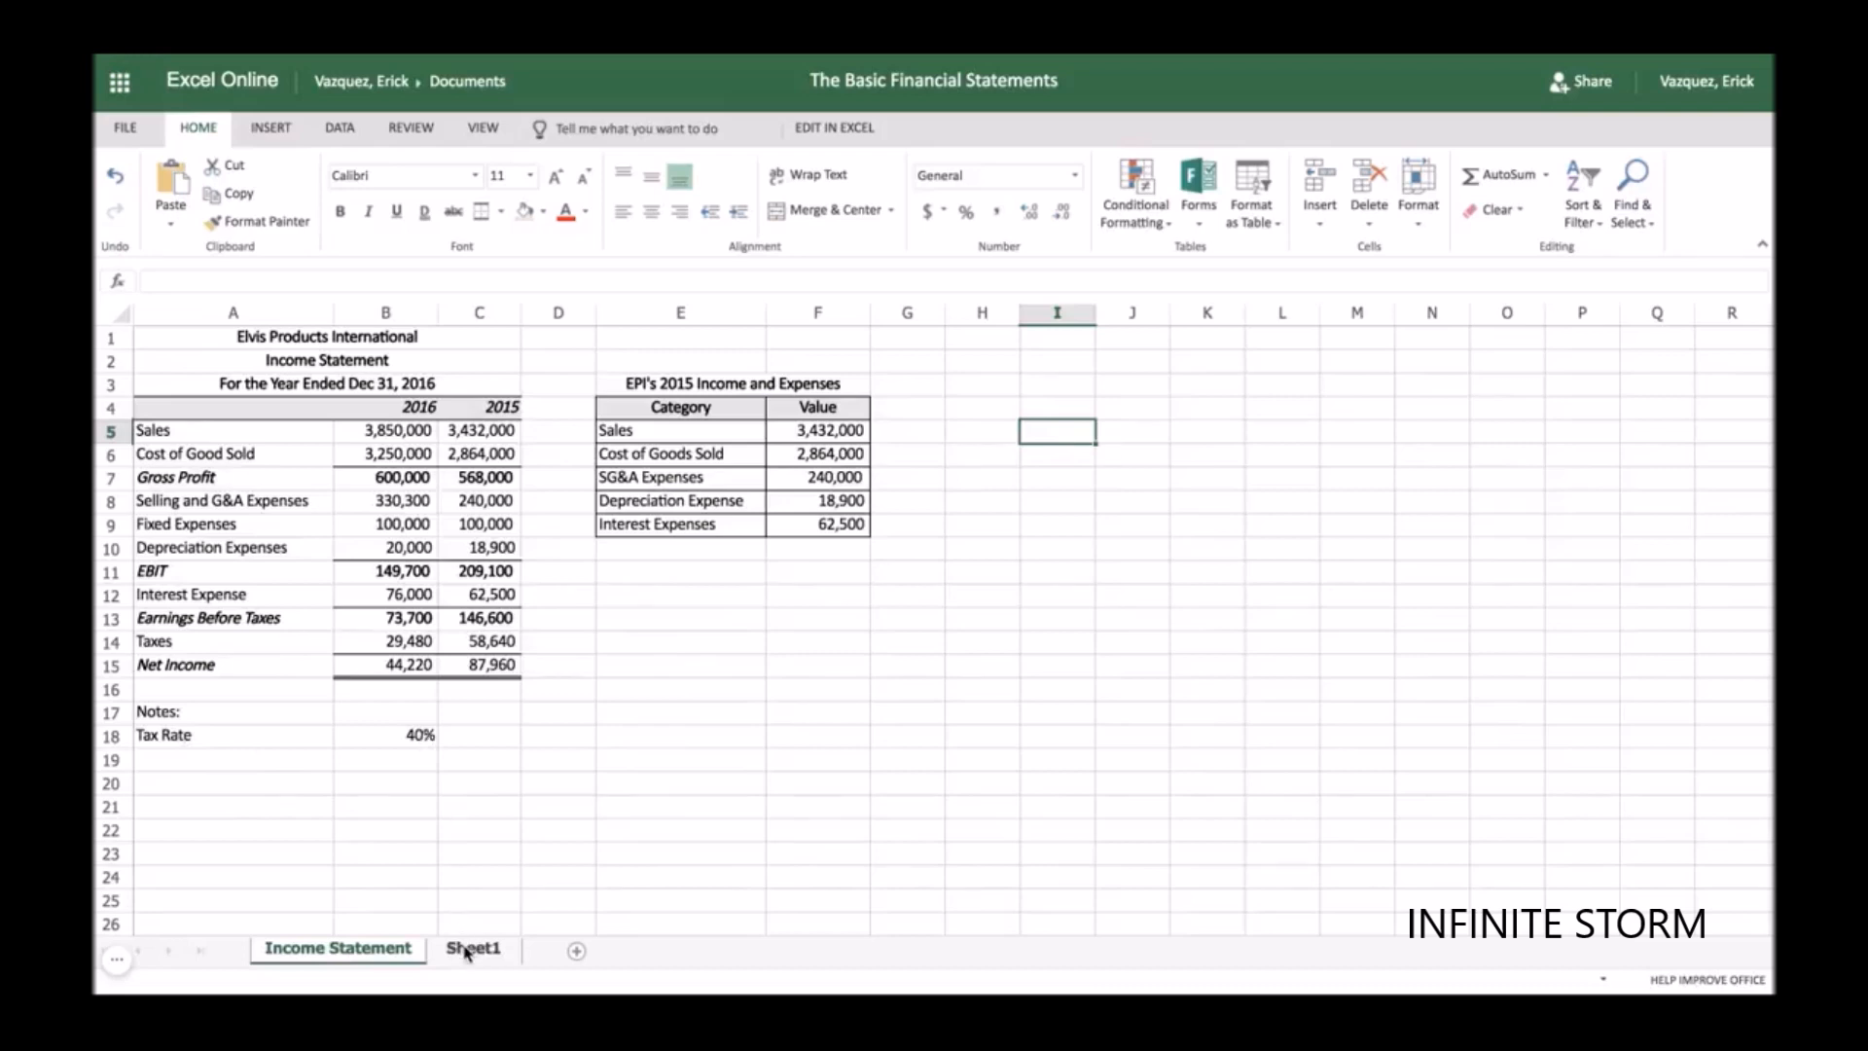
left_click(396, 741)
type("40")
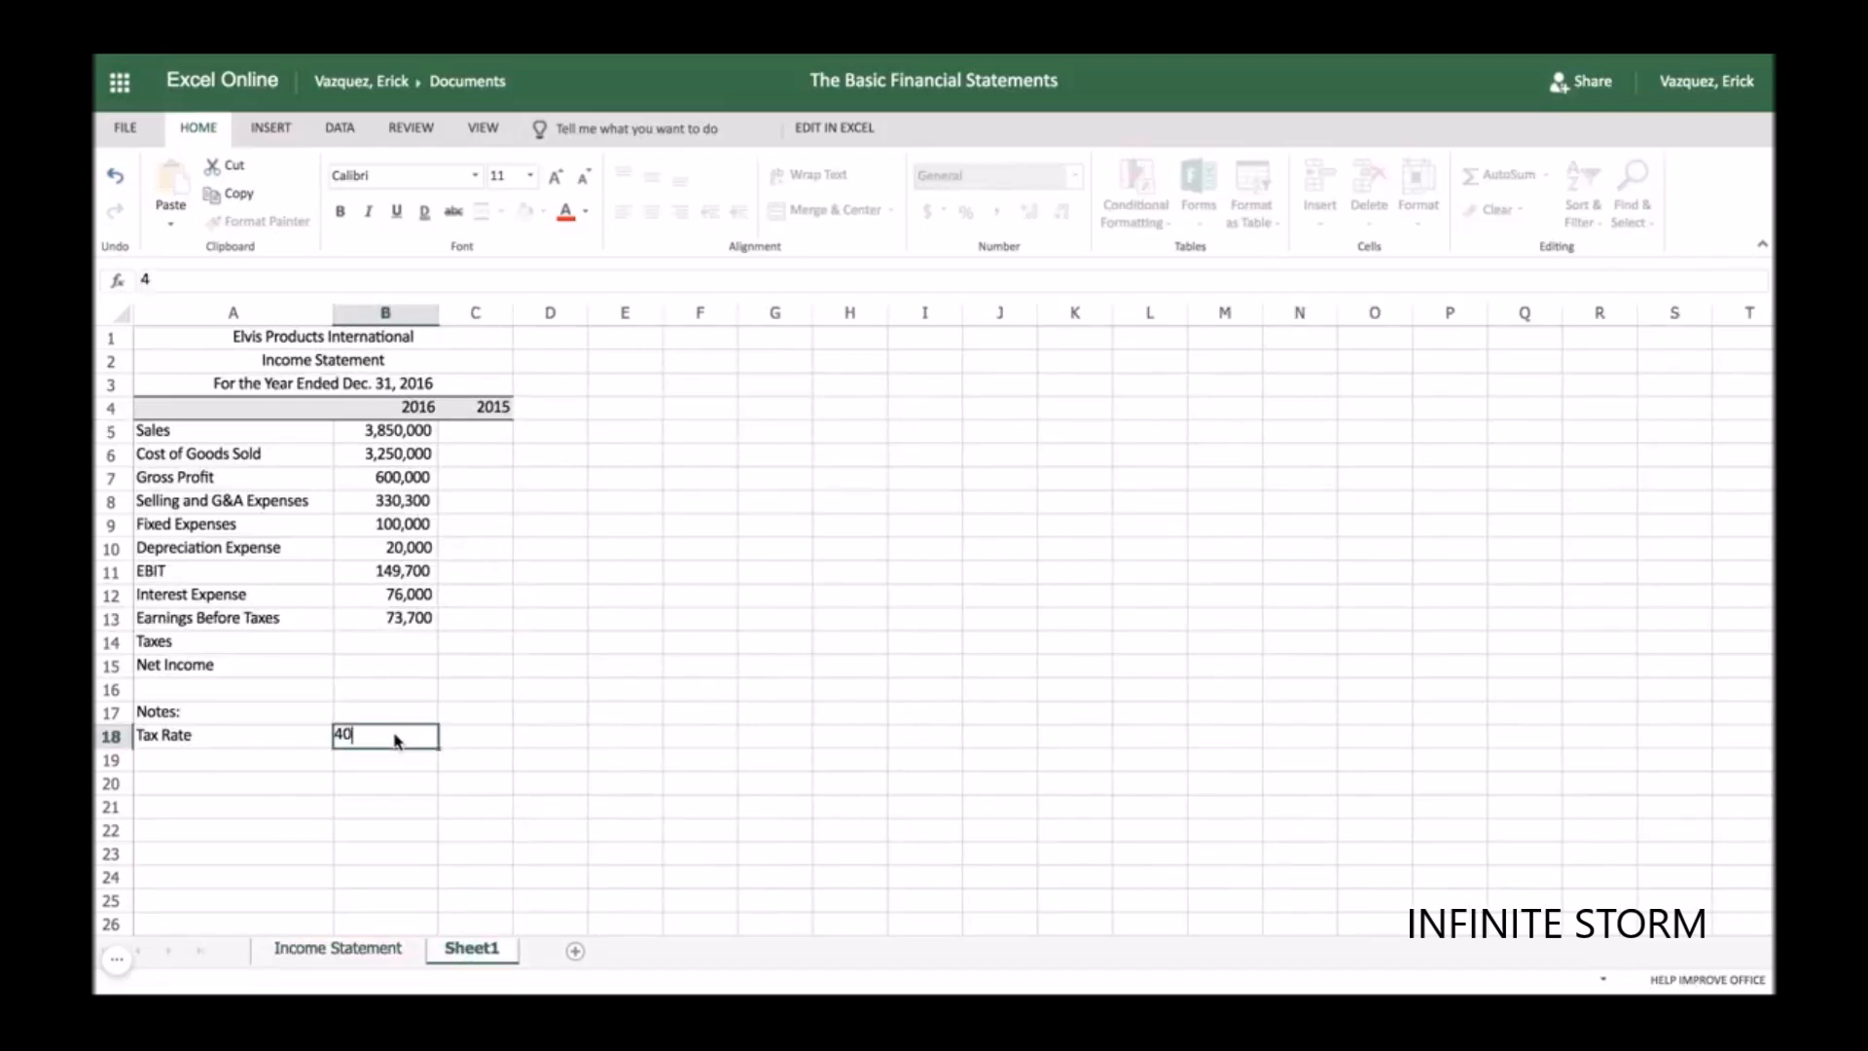
type("%")
- Calculate the 2016 Taxes in cell B14 with the formula =B13*B18
left_click(399, 643)
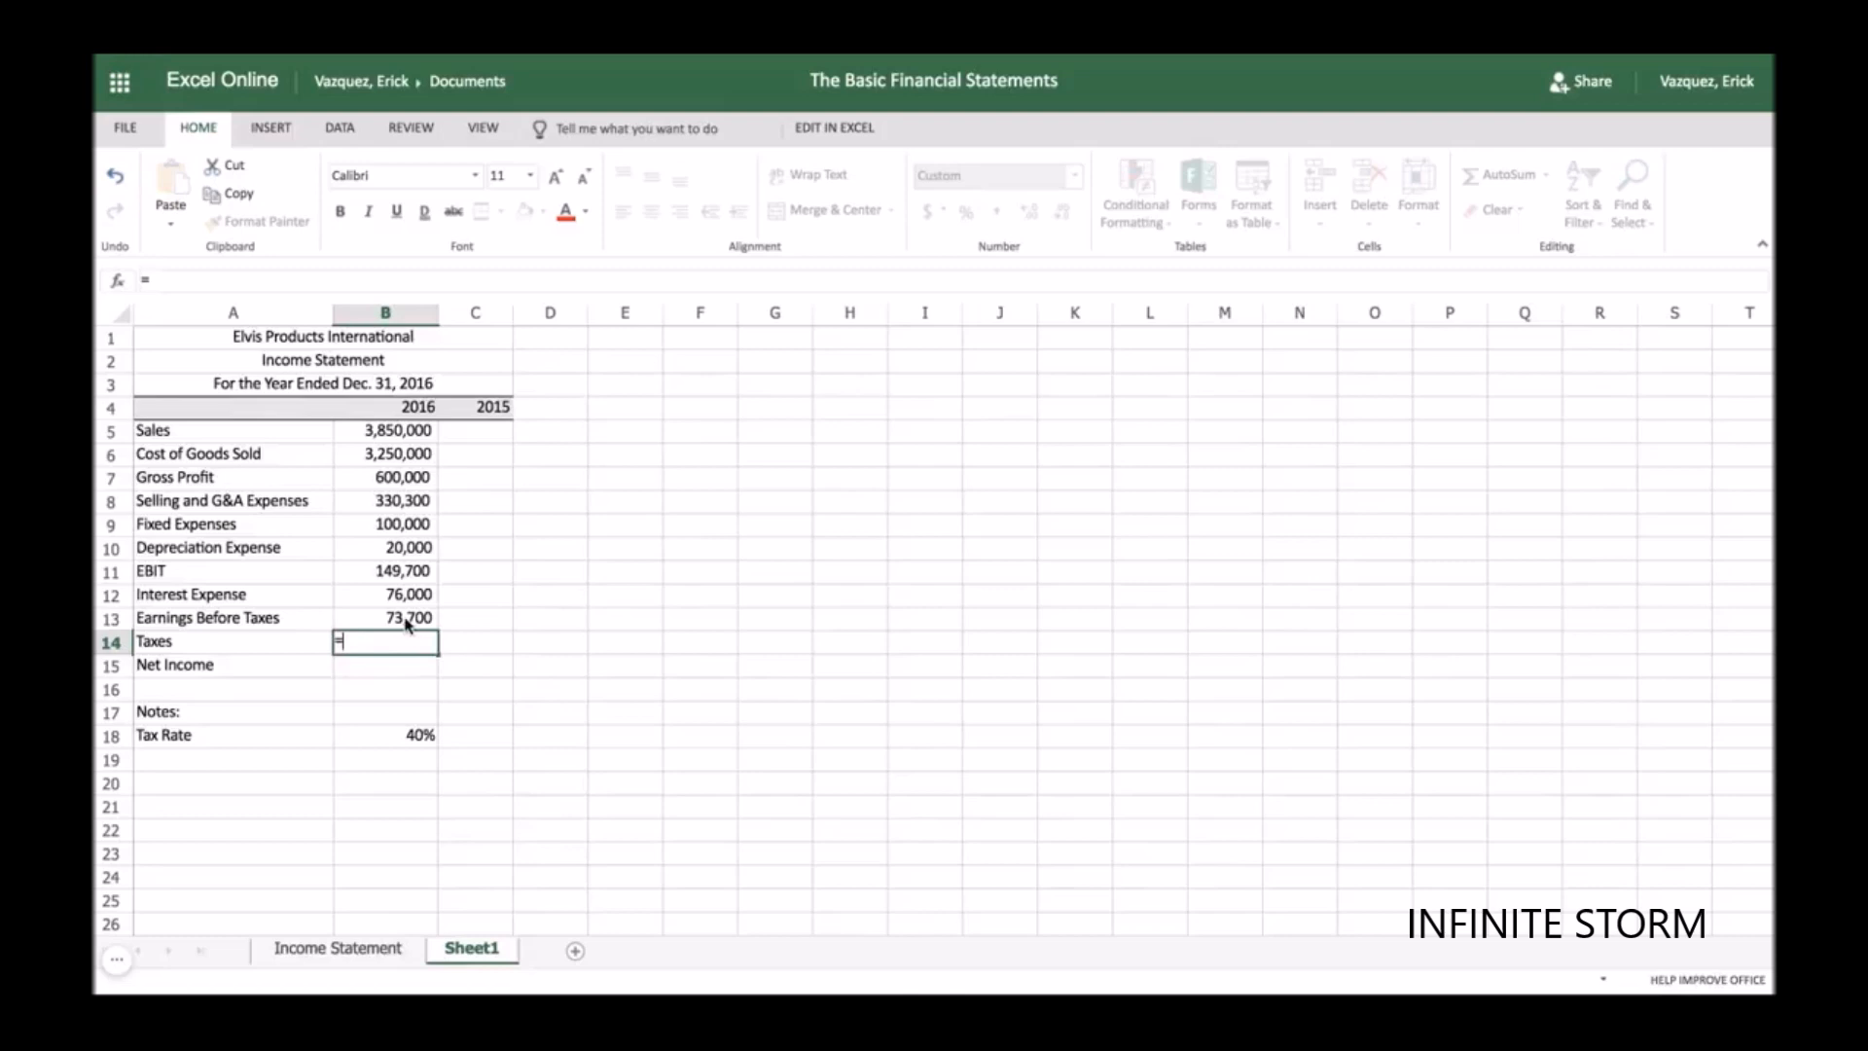
left_click(406, 624)
type("*")
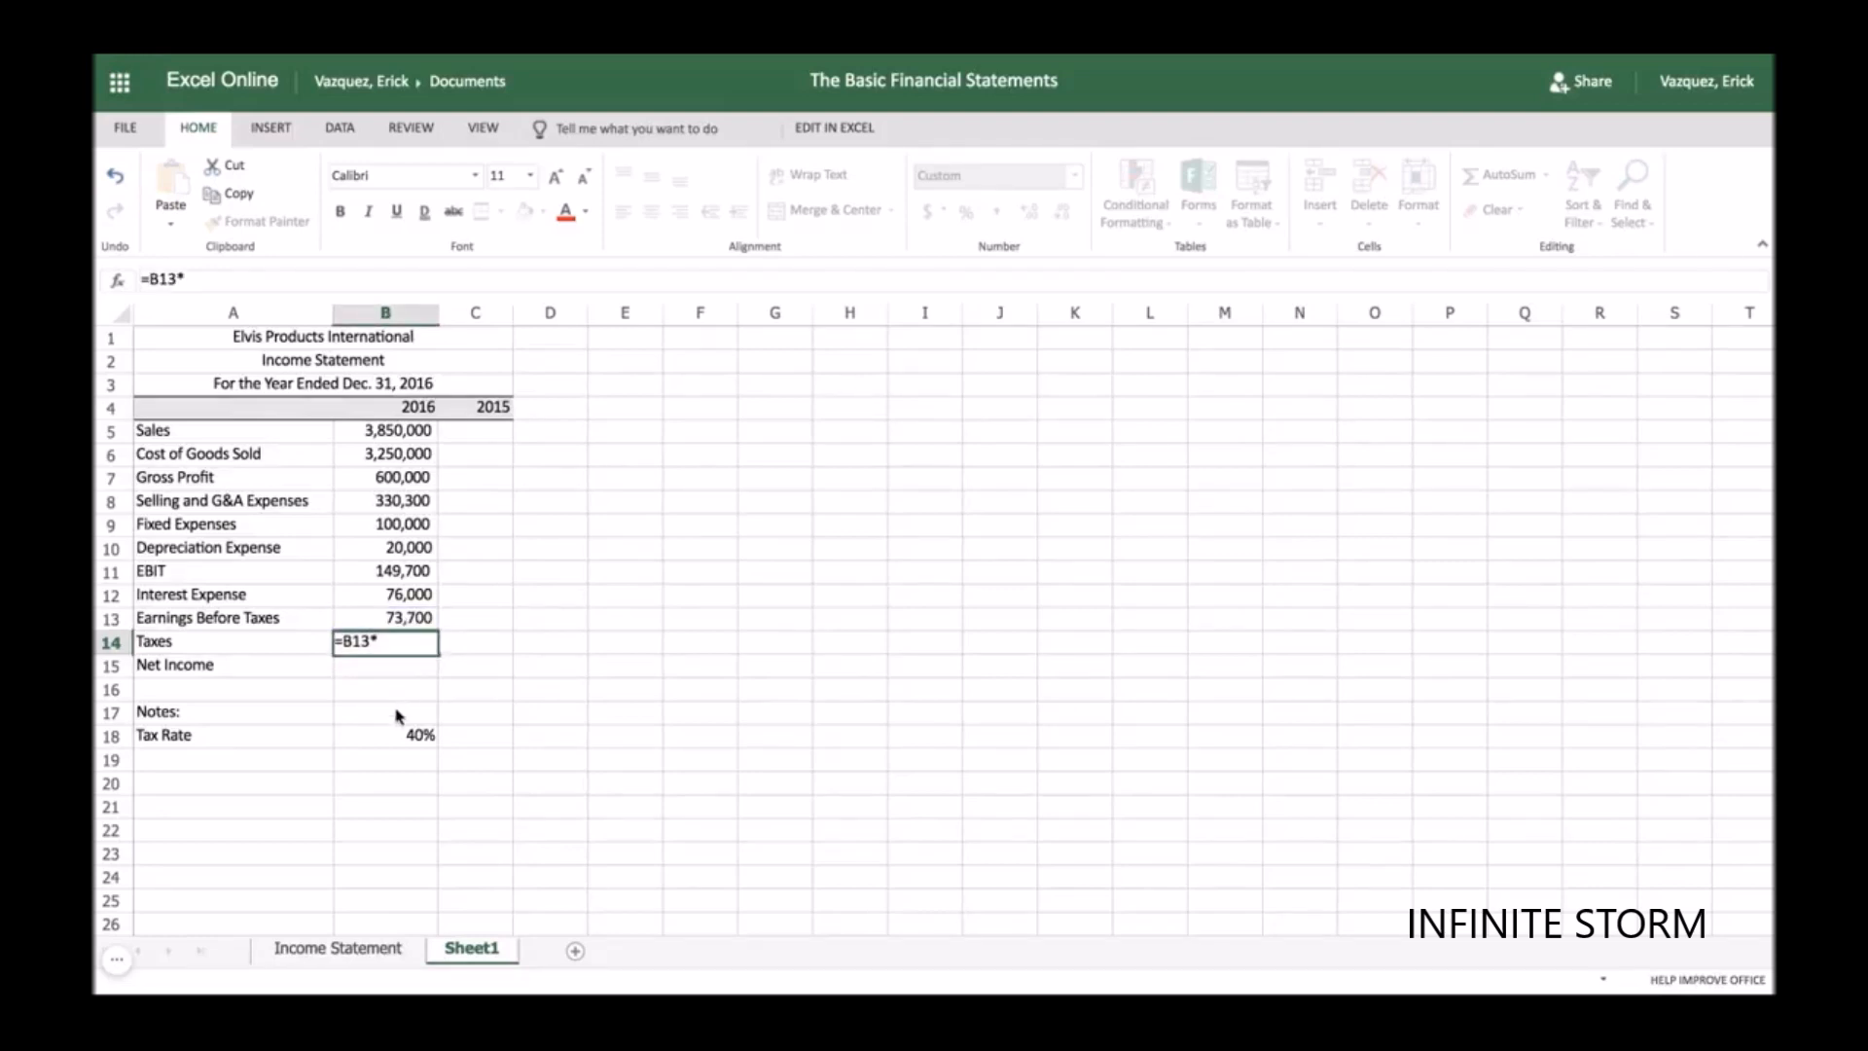
left_click(398, 737)
key("Tab")
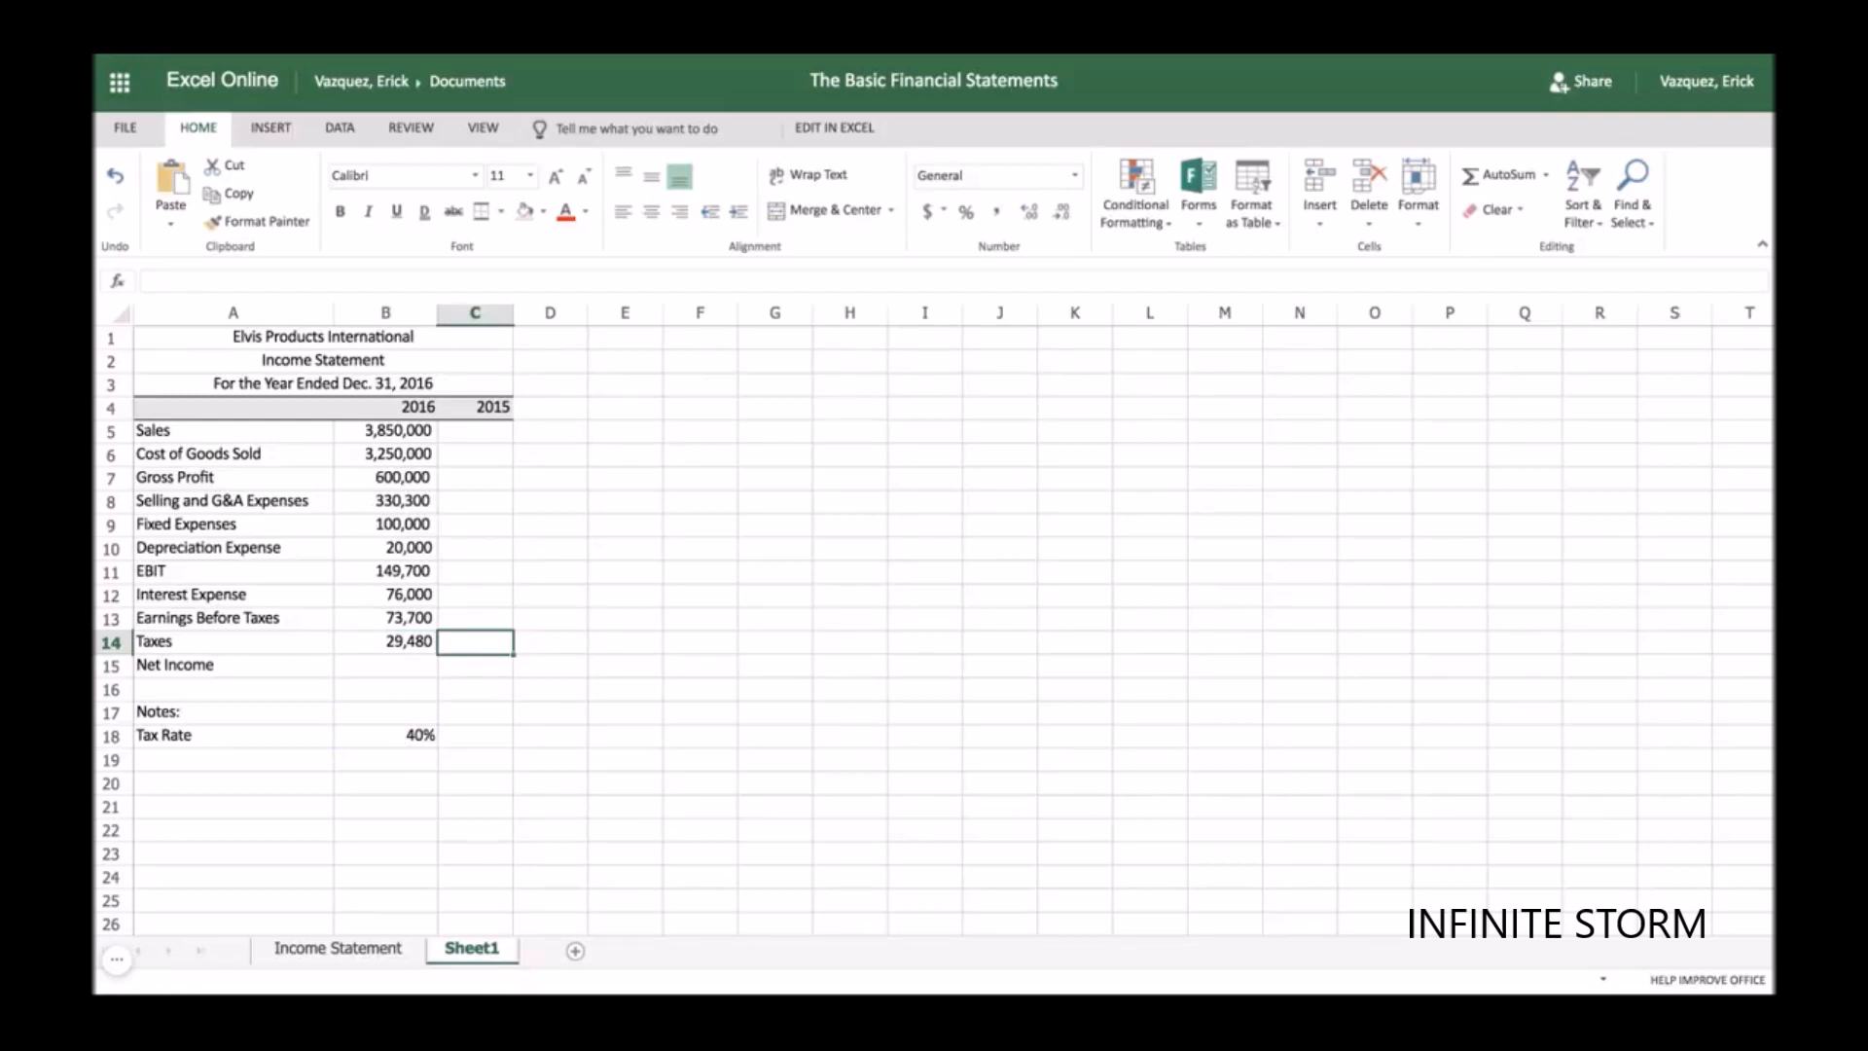
- Calculate the 2016 Net Income in cell B15 with the formula =B13-B14
left_click(403, 668)
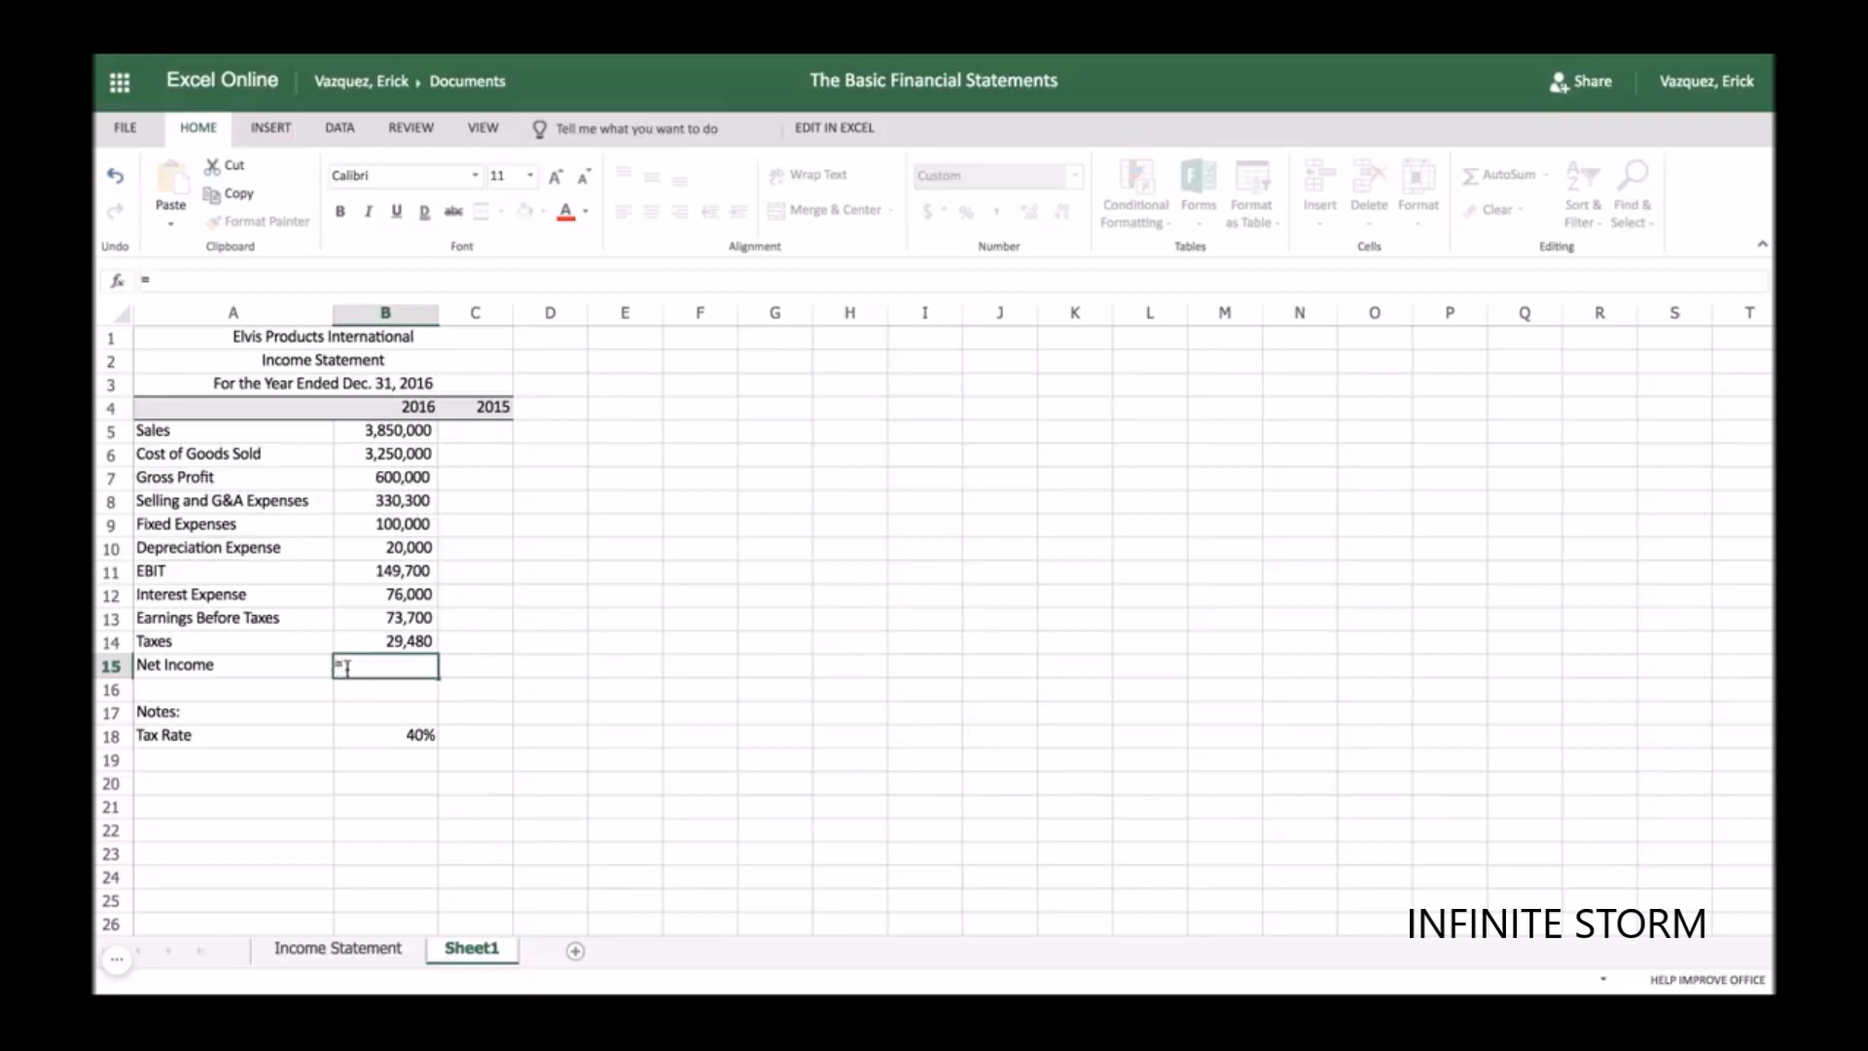
left_click(410, 624)
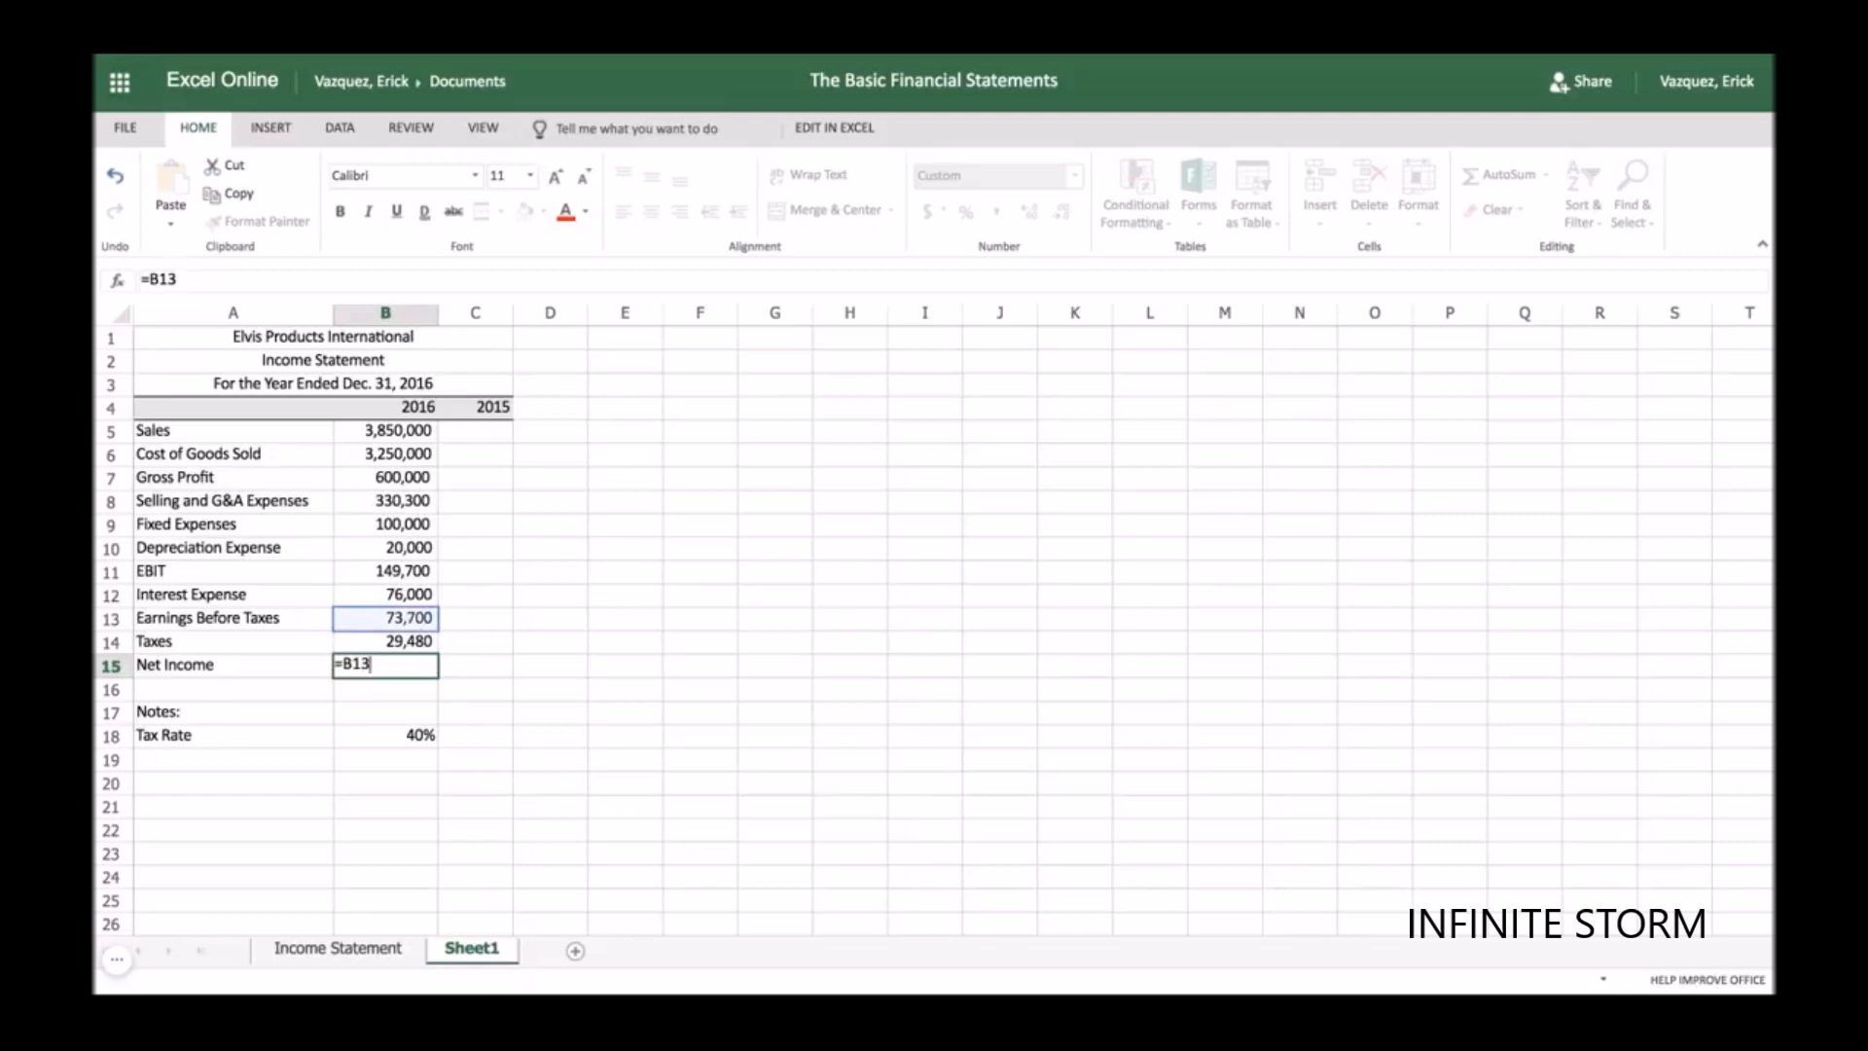
type("-")
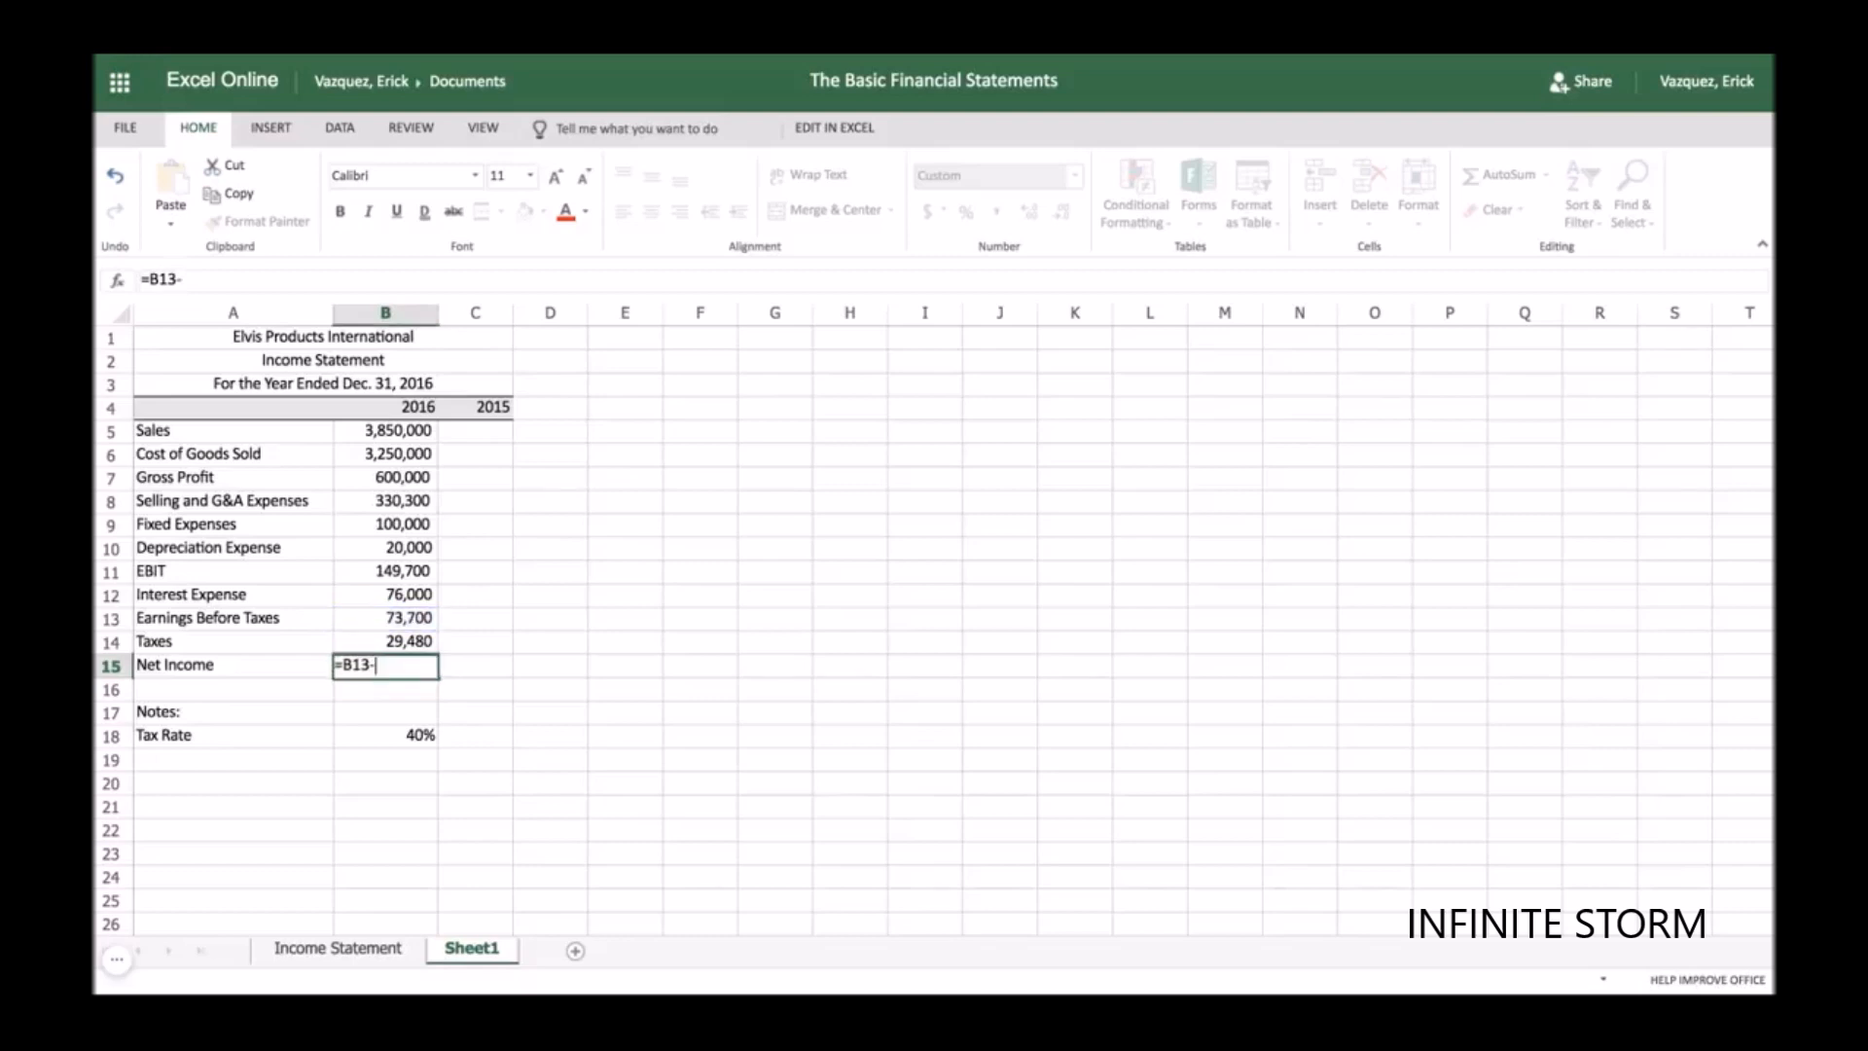
left_click(414, 646)
key("Tab")
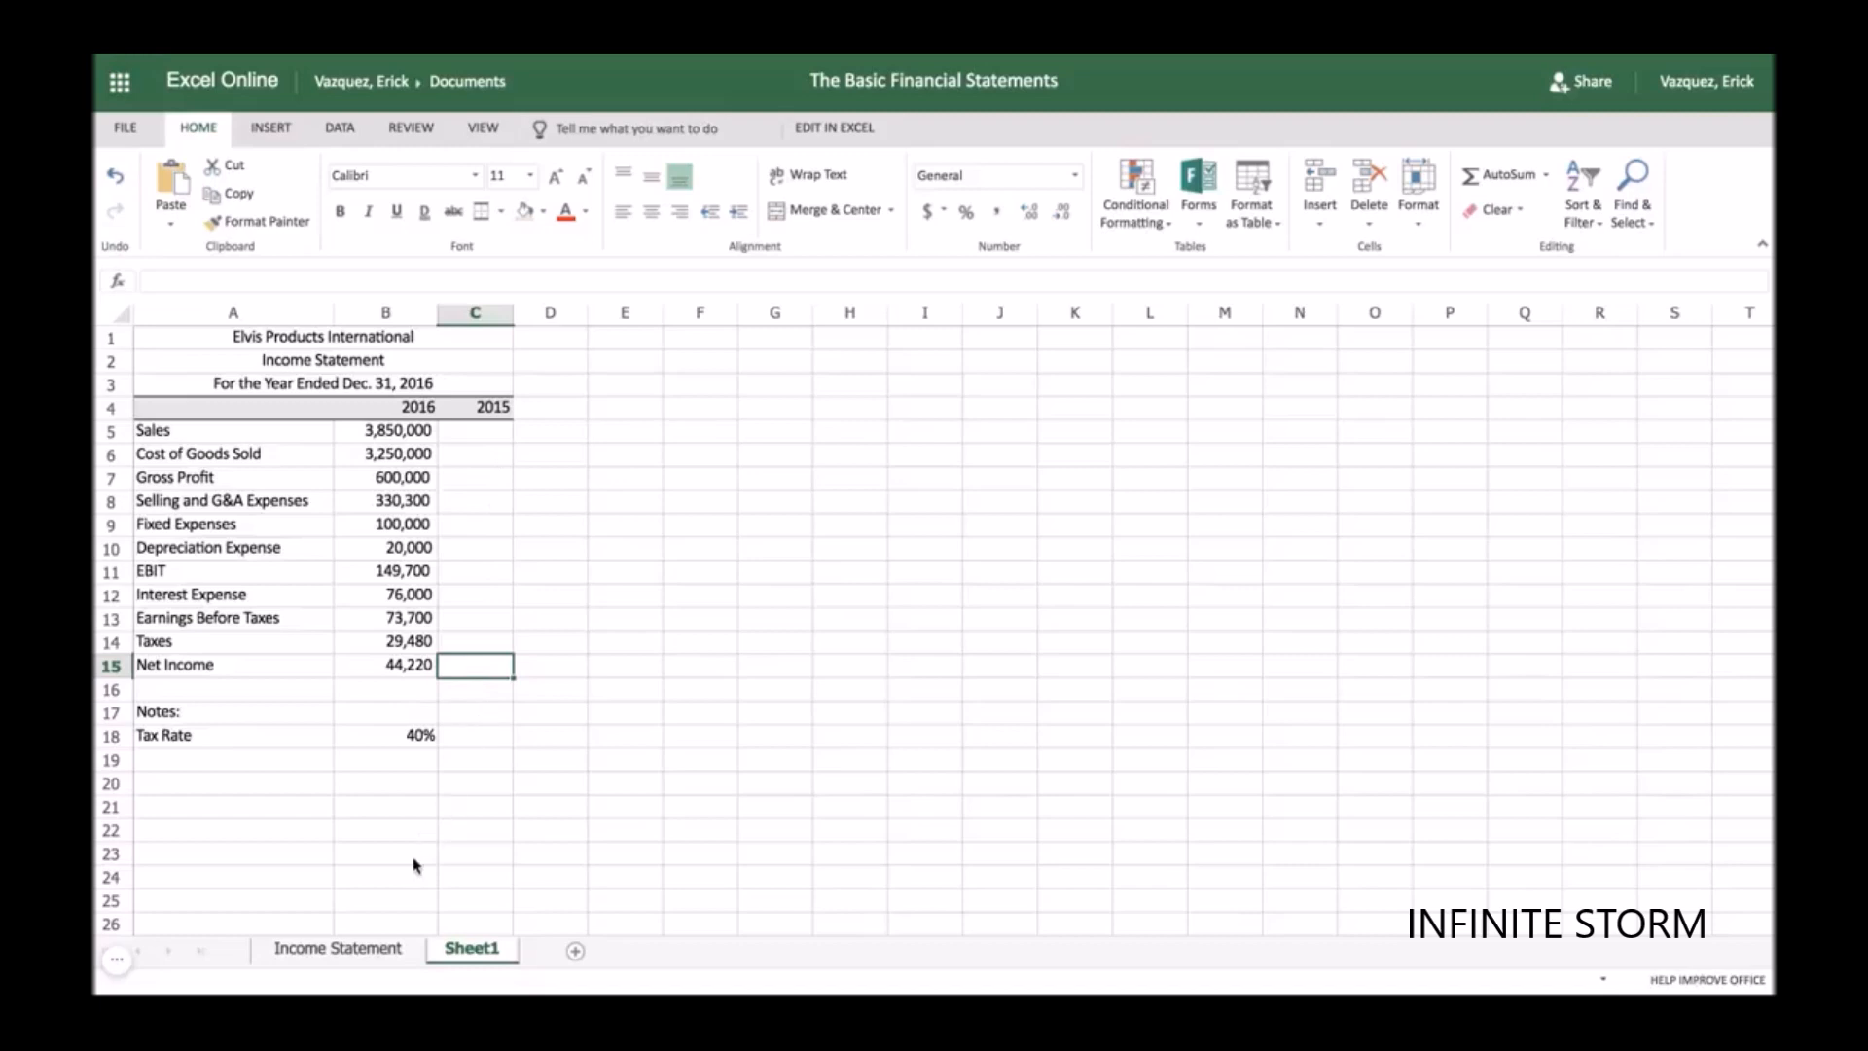
- Copy the EPI's 2015 Income and Expenses table in E3:F9 of the Income Statement sheet
left_click(352, 951)
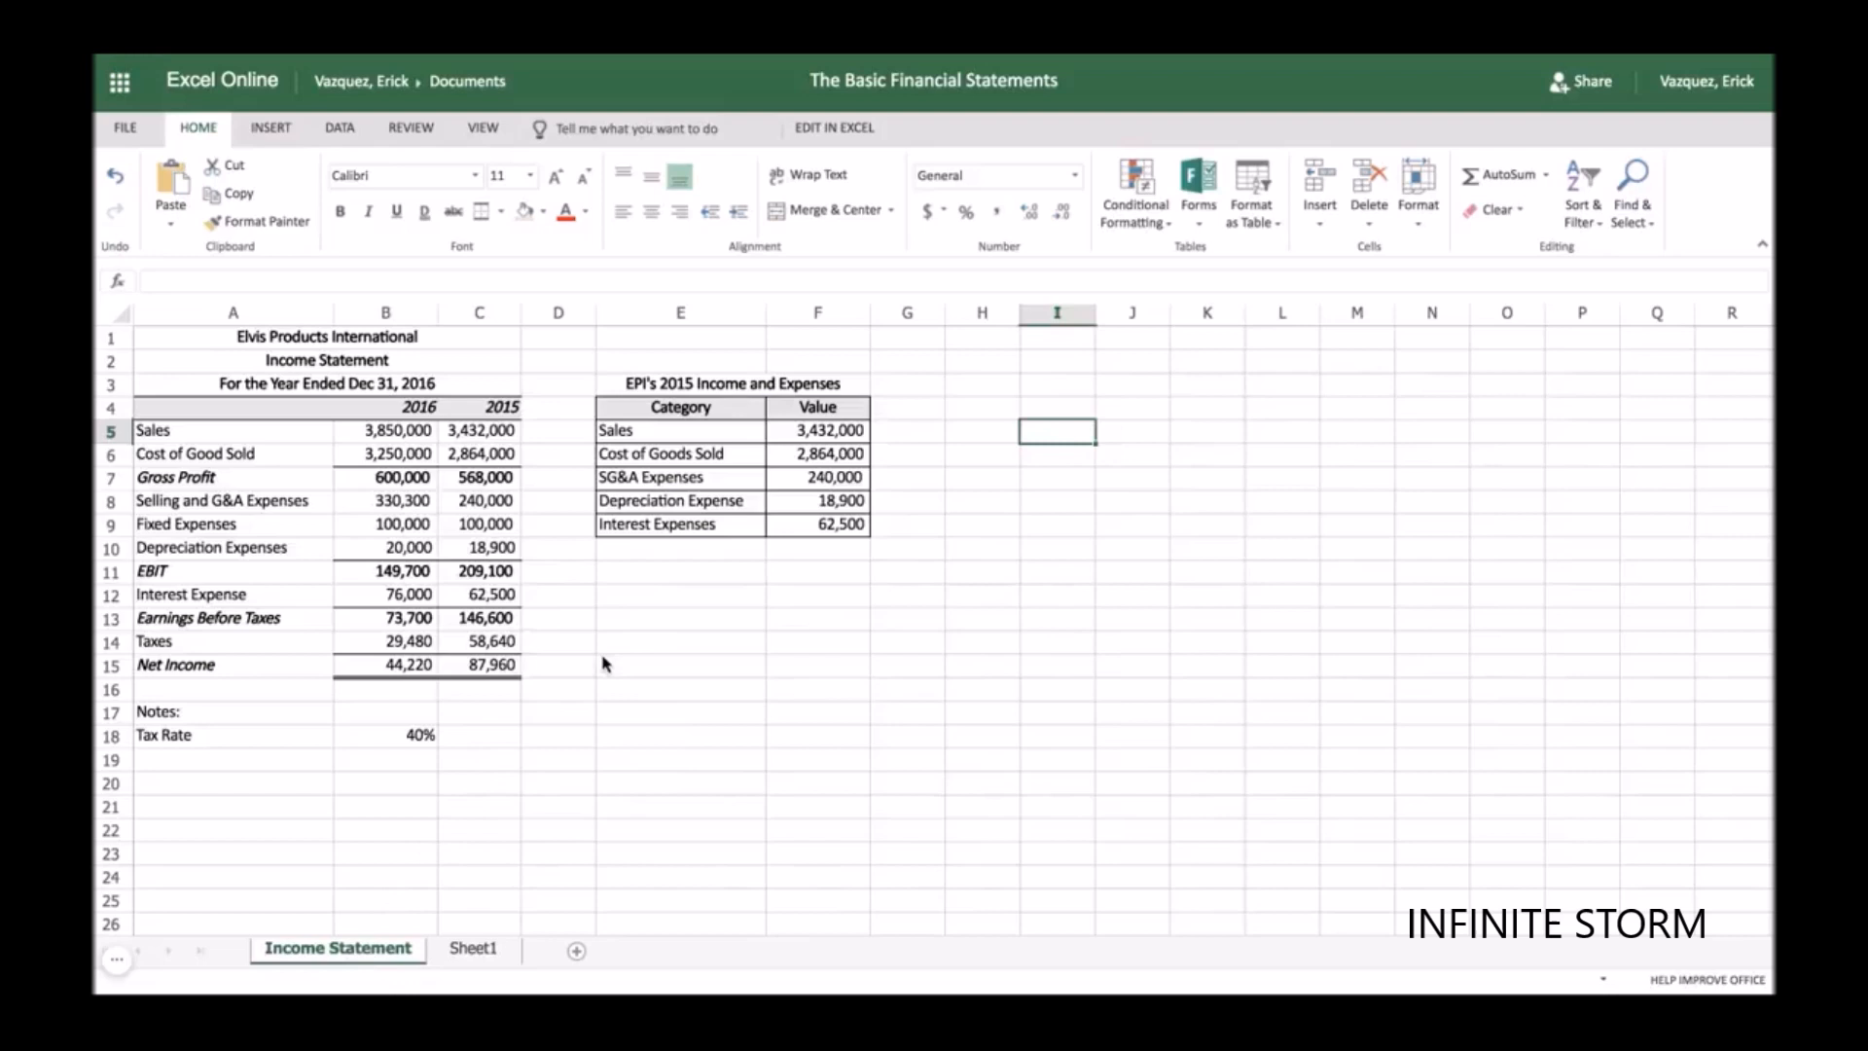
left_click(626, 386)
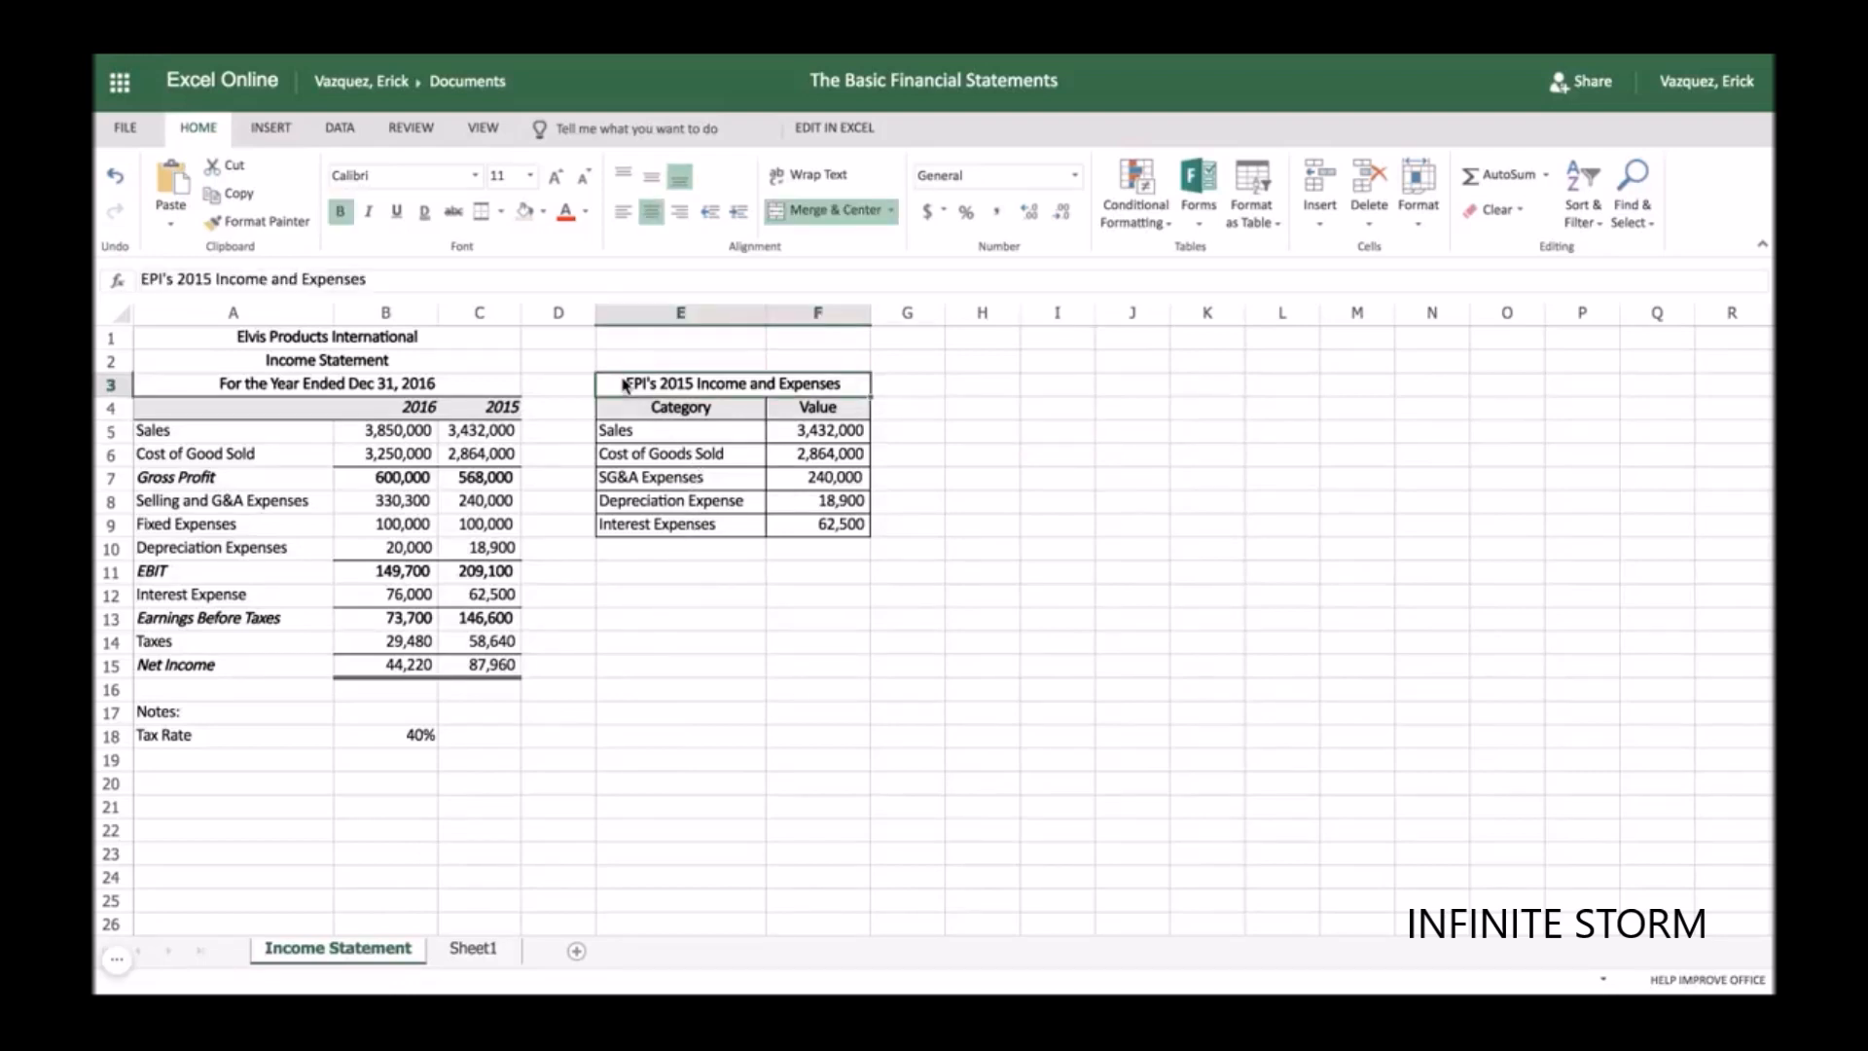
left_click_drag(626, 385, 813, 525)
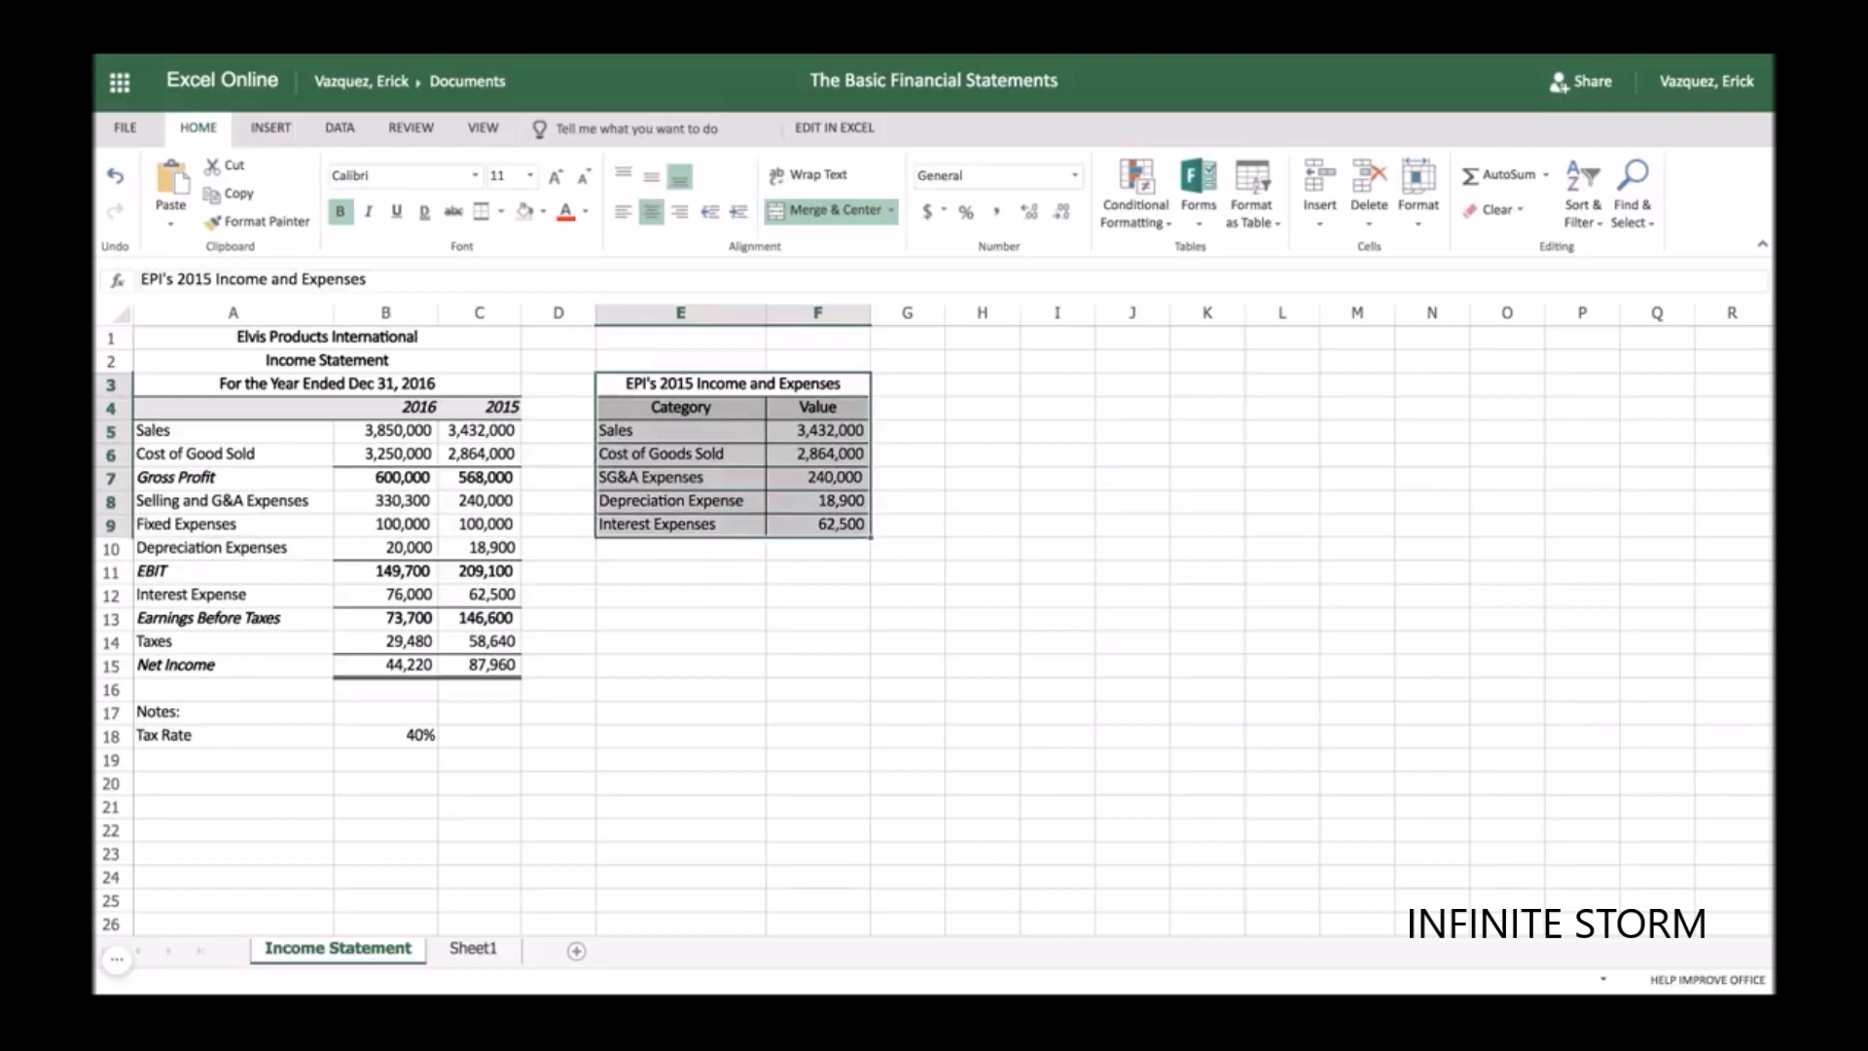
key("ctrl+c")
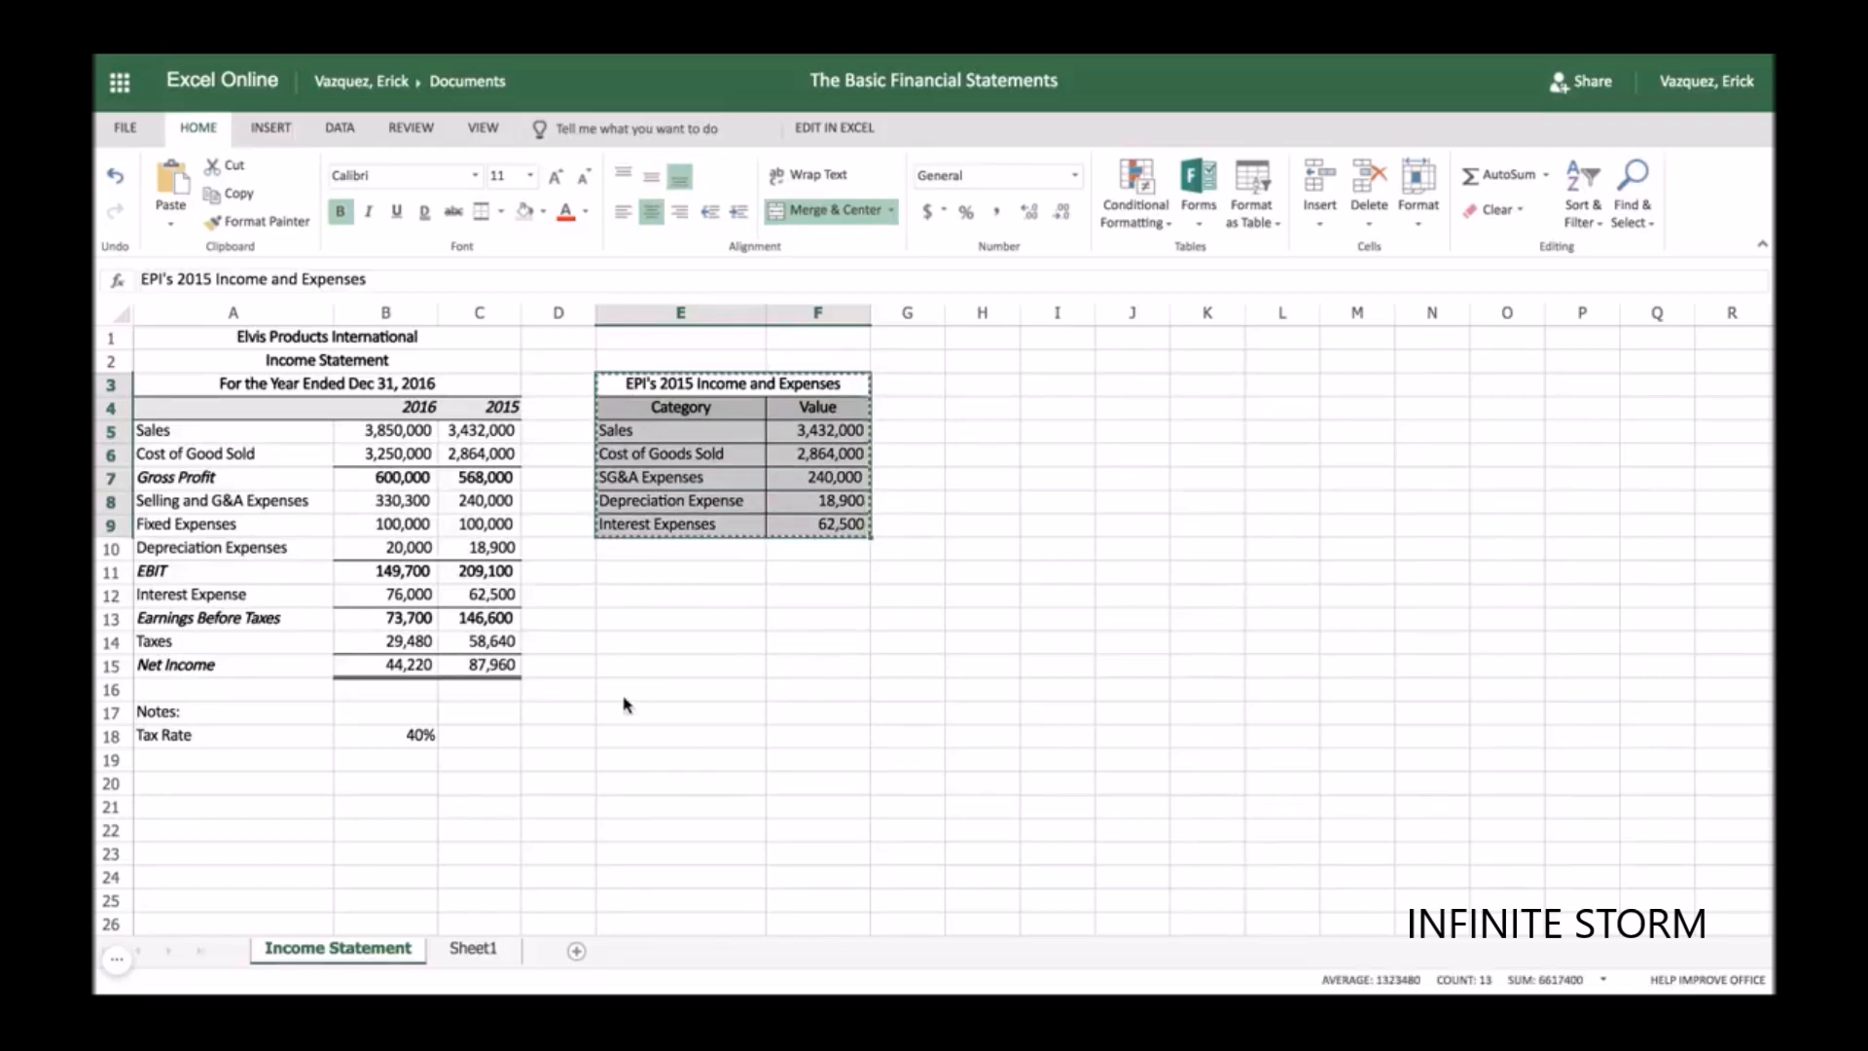
- Try to place the copied 2015 table at cell F4 of Sheet1
left_click(474, 948)
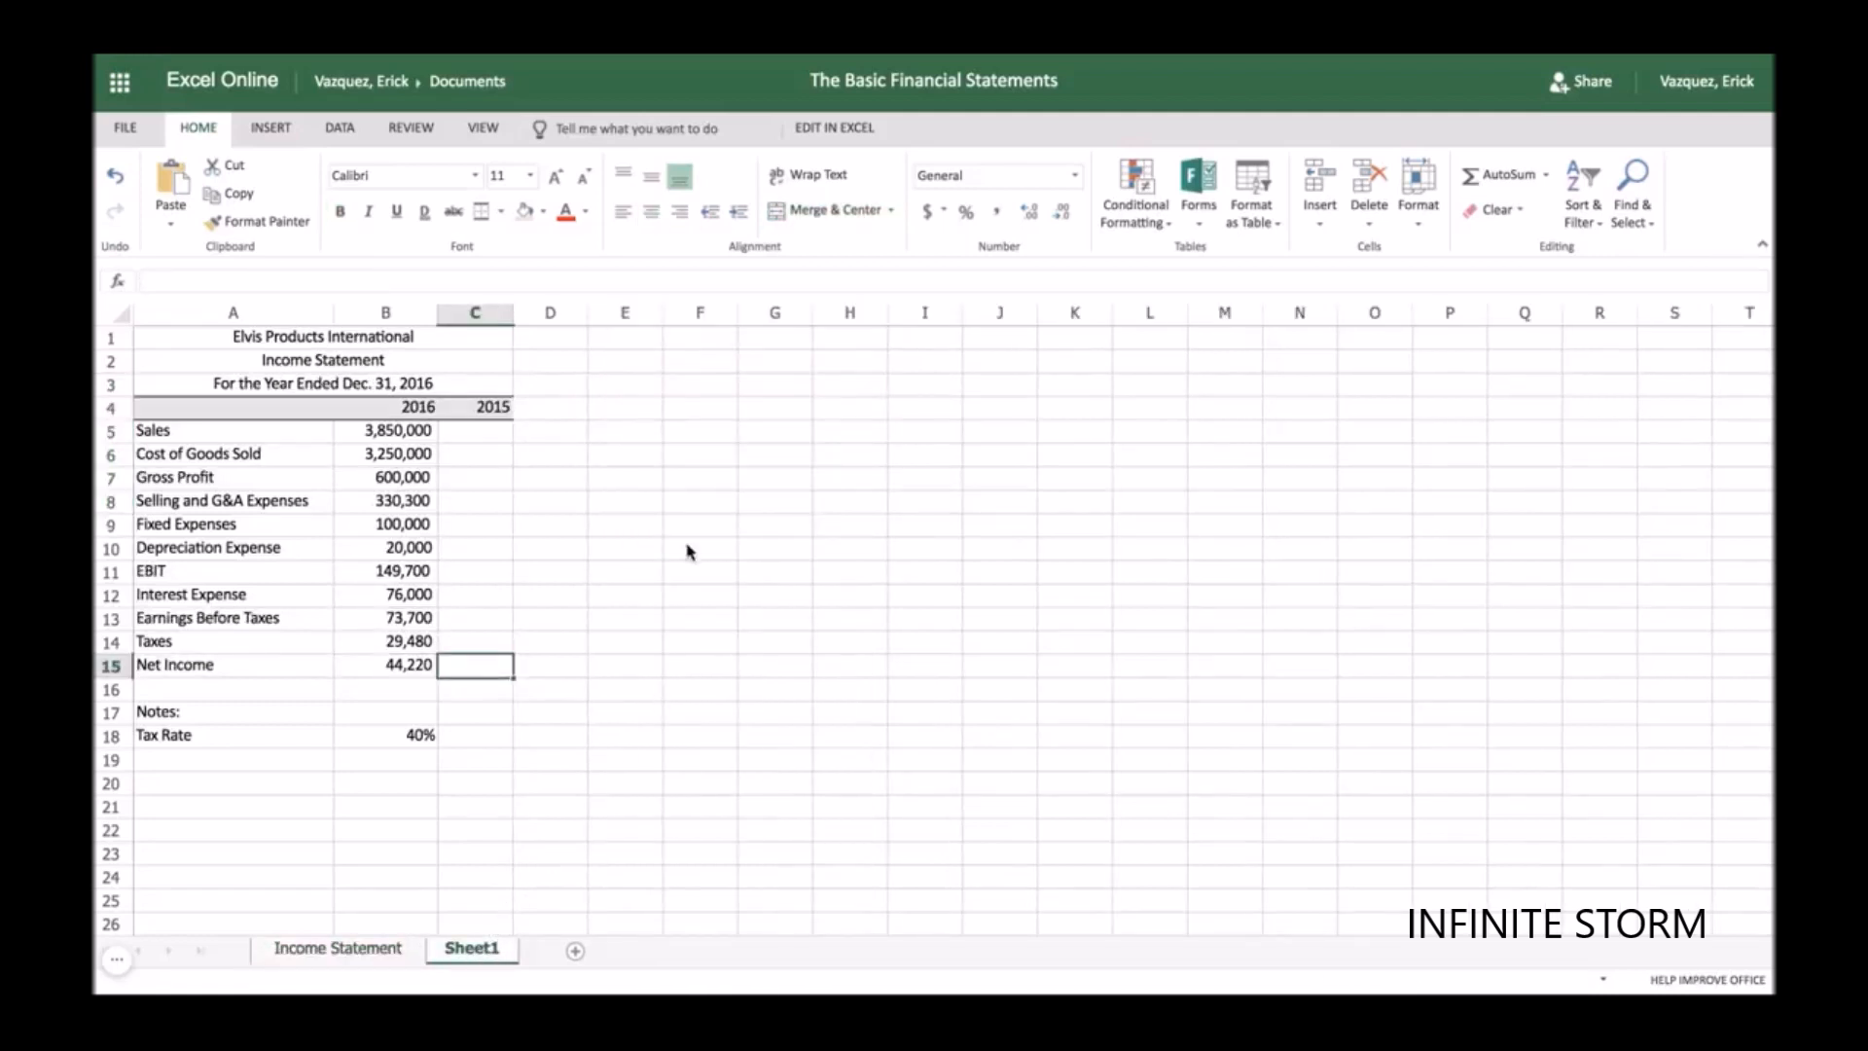
left_click(715, 409)
key("ctrl+c")
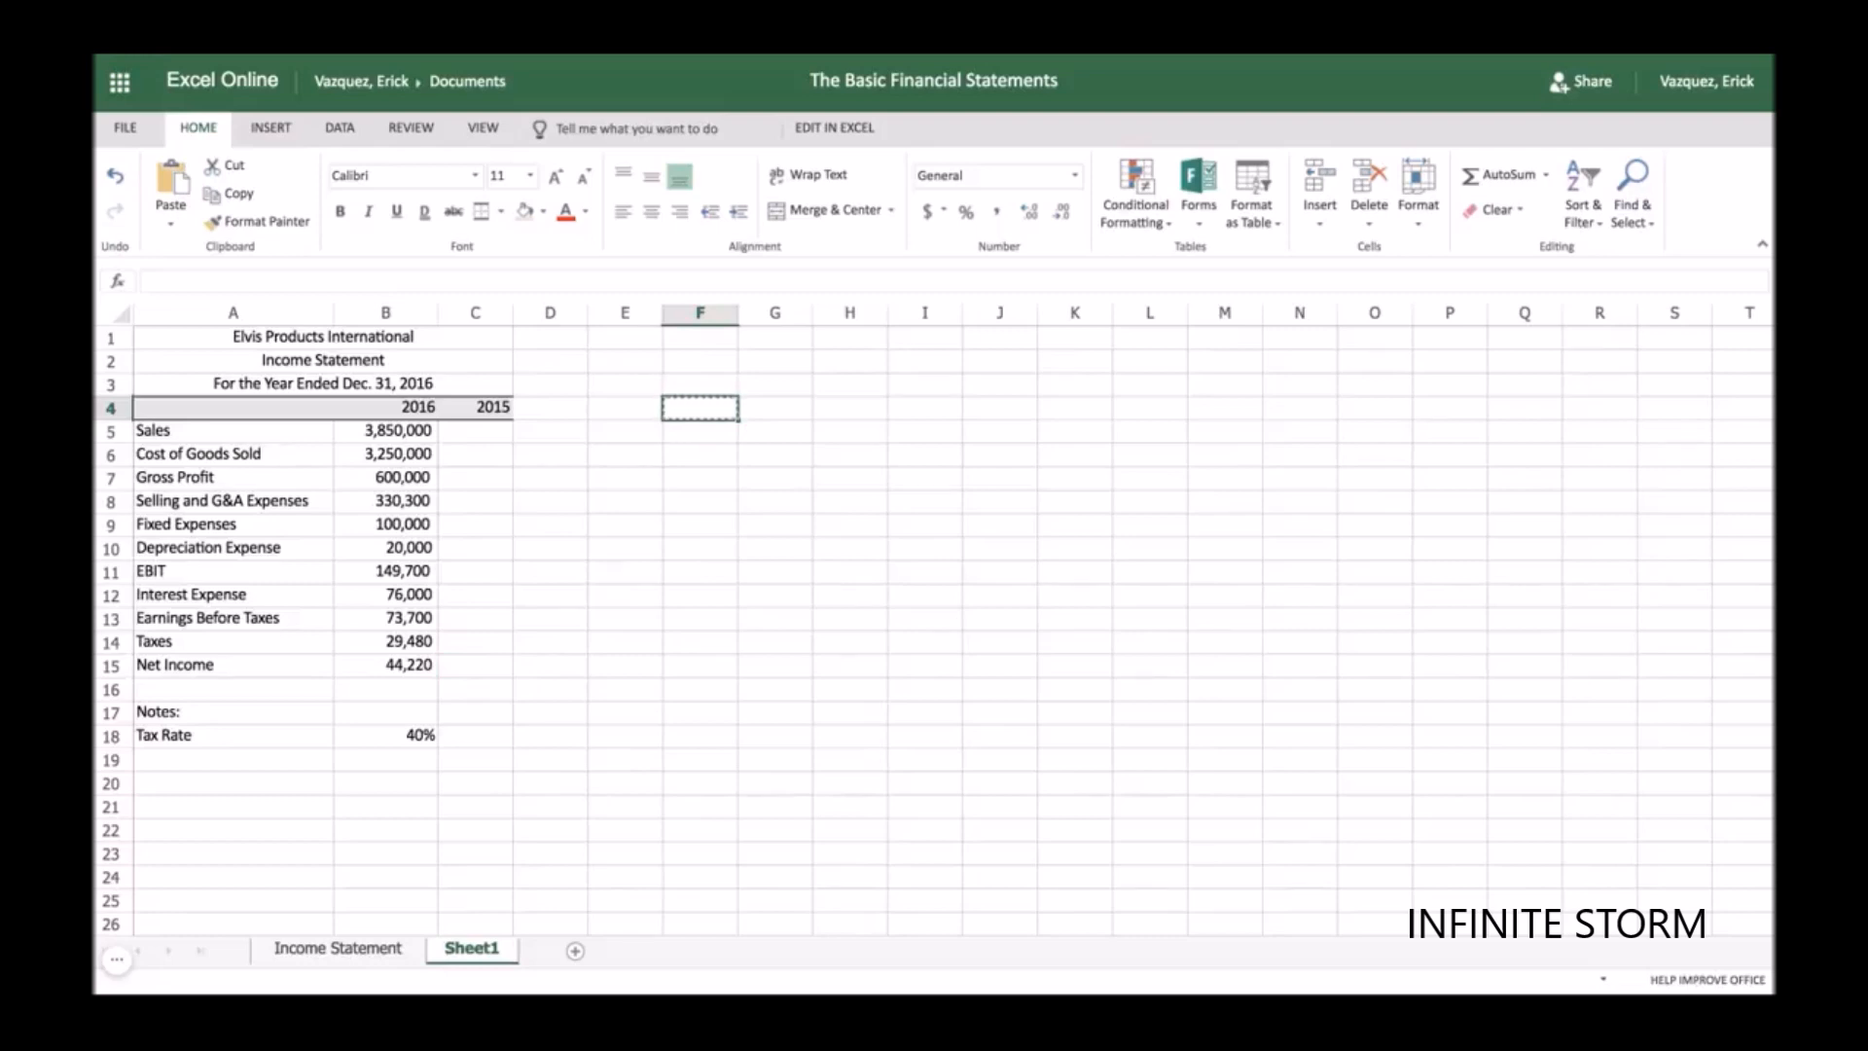
- Copy the EPI's 2015 Income and Expenses table from the Income Statement sheet and place it at F4 of Sheet1
left_click(402, 949)
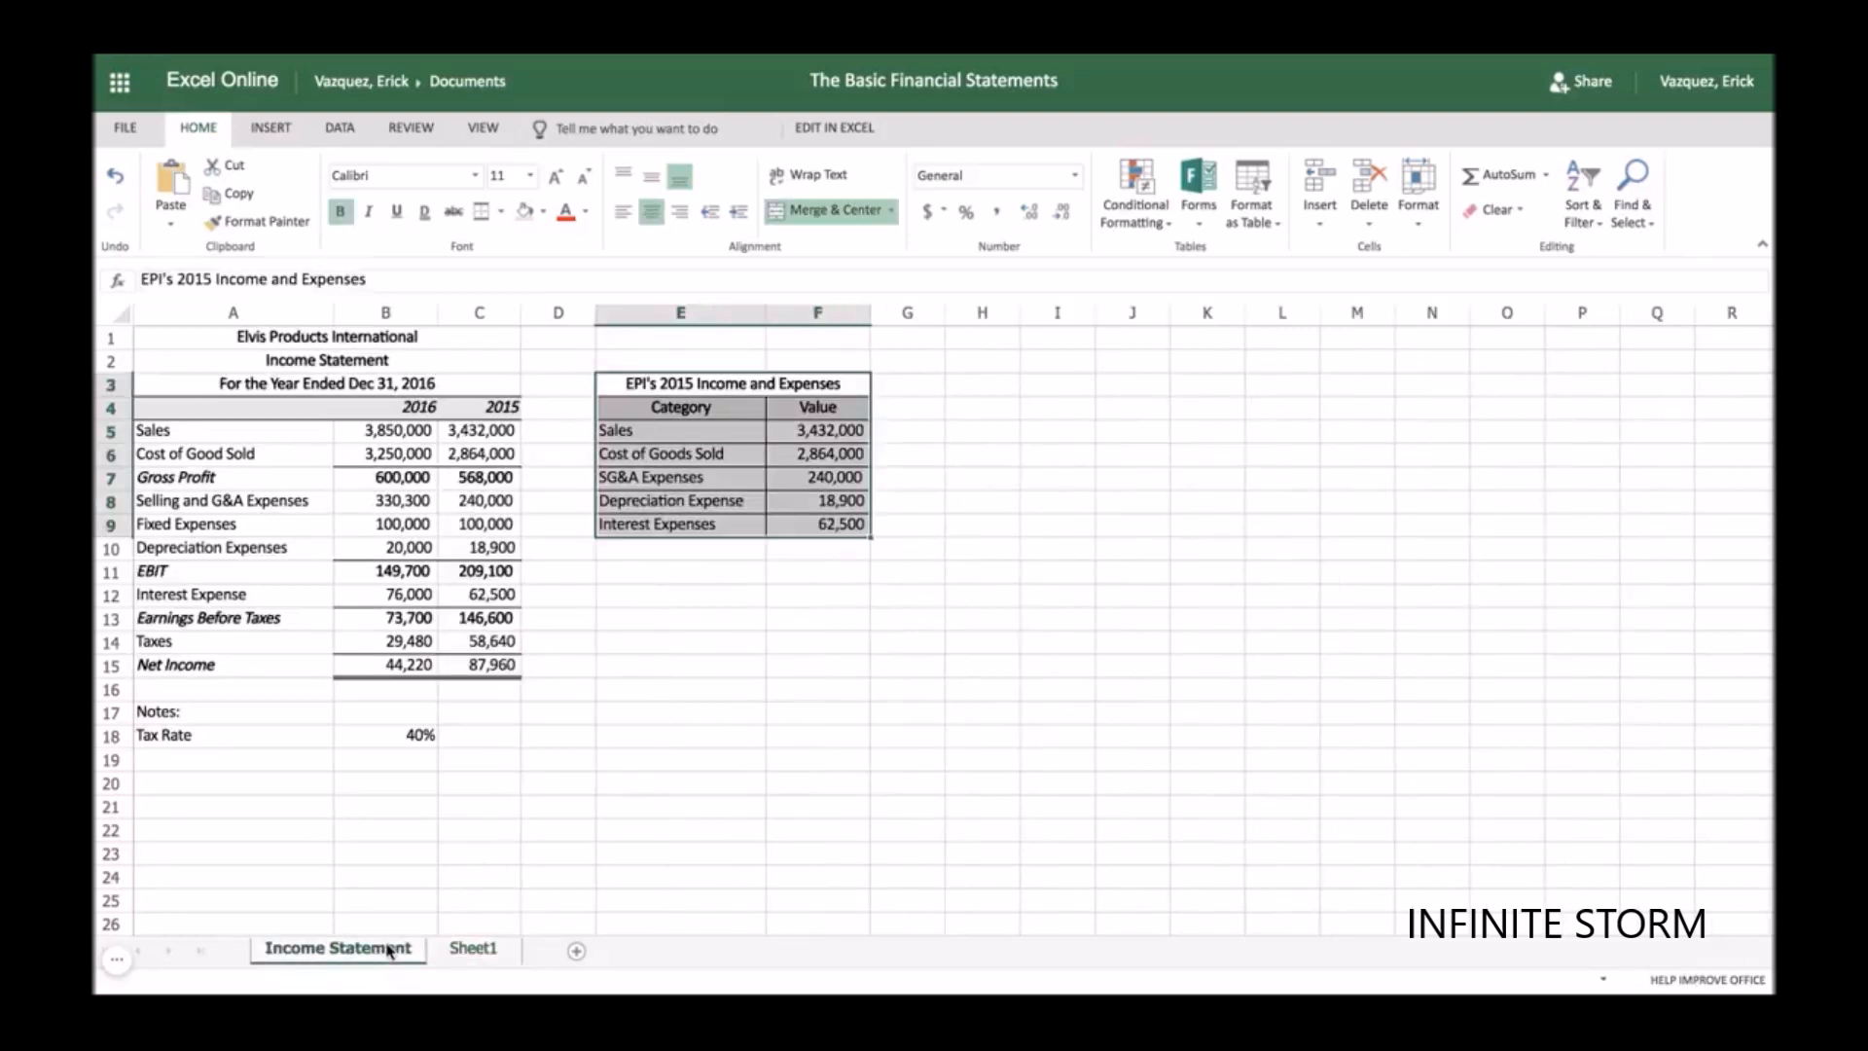
right_click(680, 387)
left_click(715, 424)
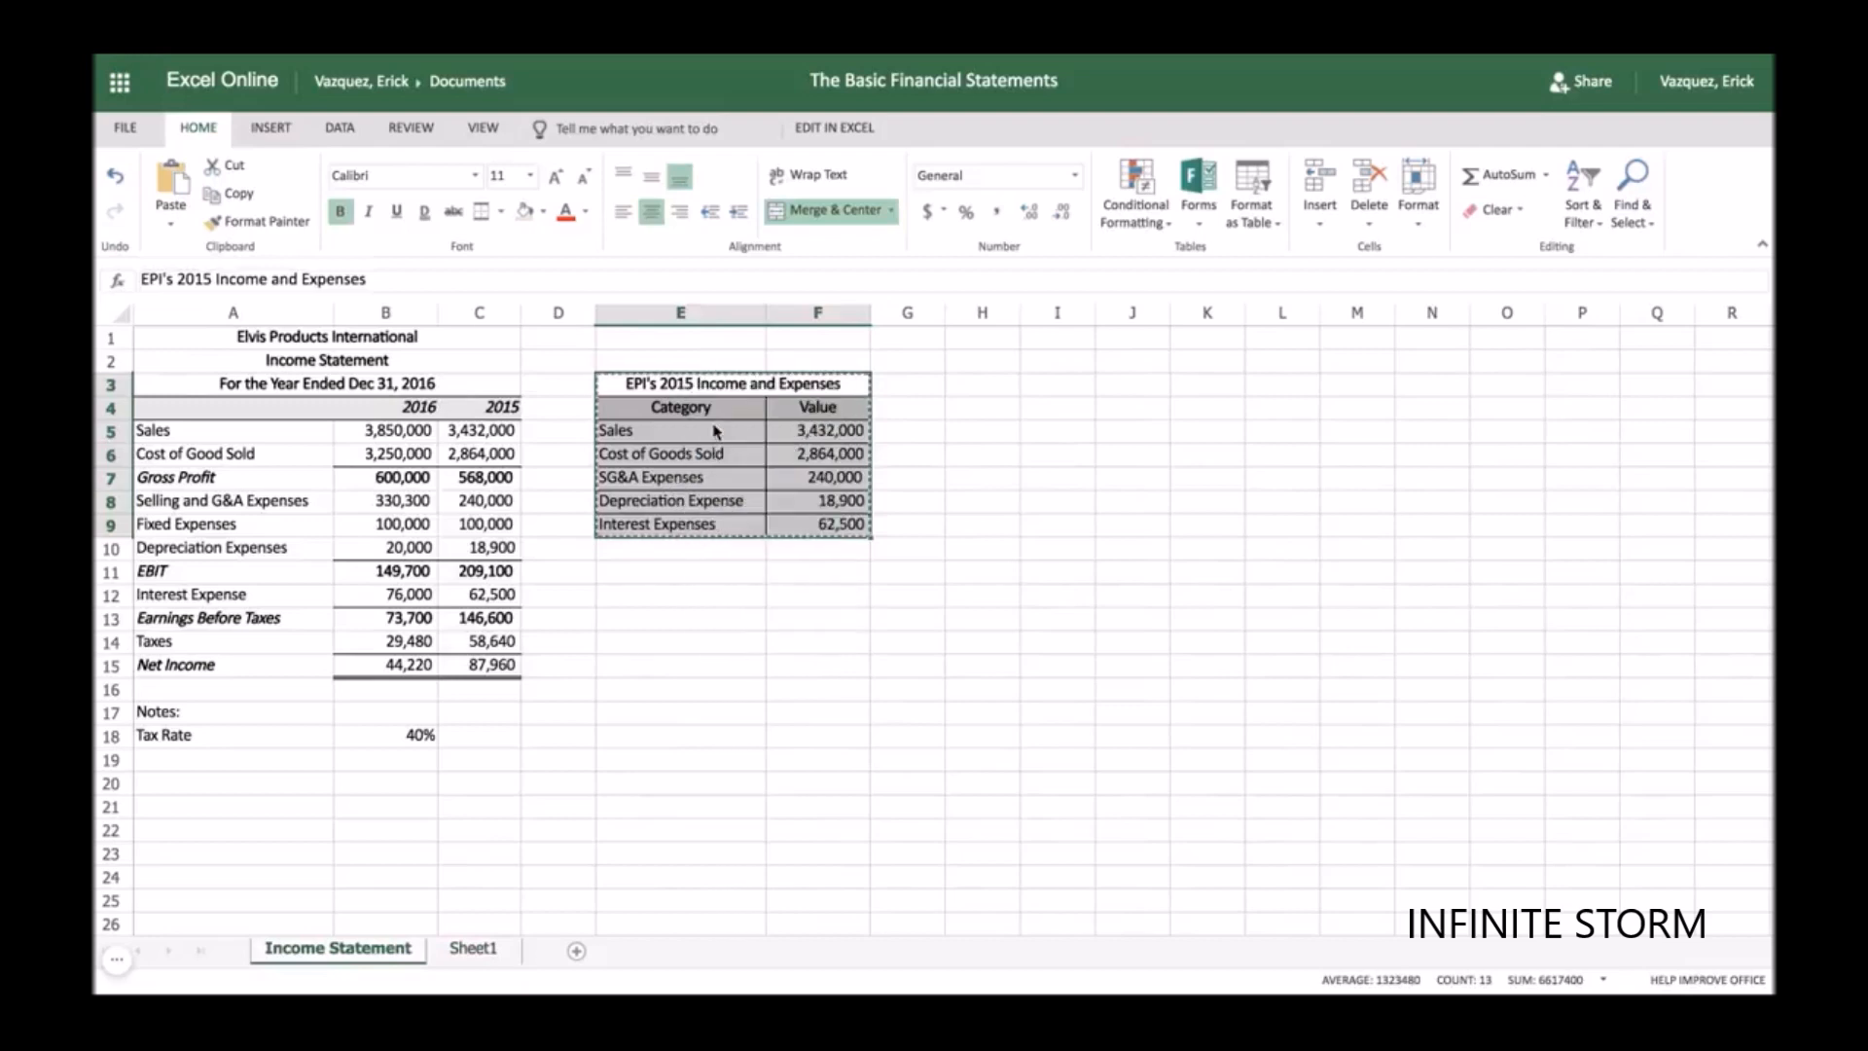
left_click(472, 949)
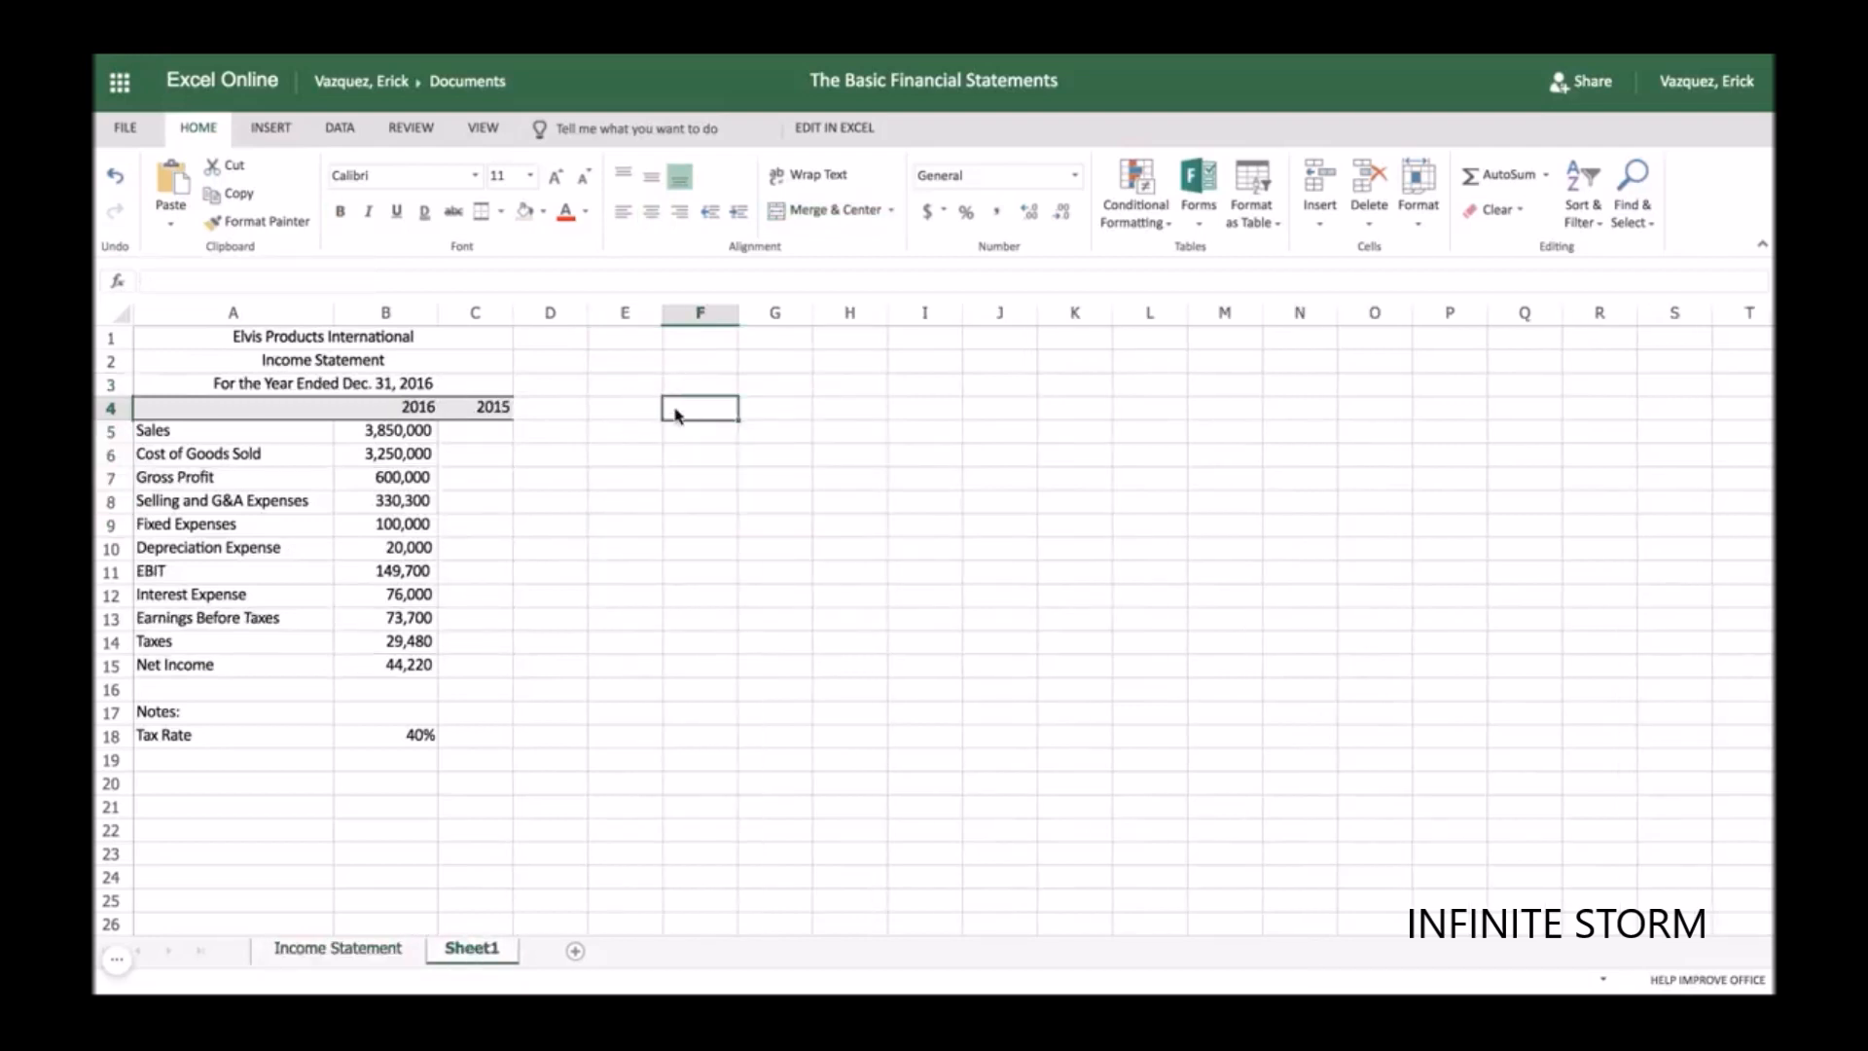
key("ctrl+v")
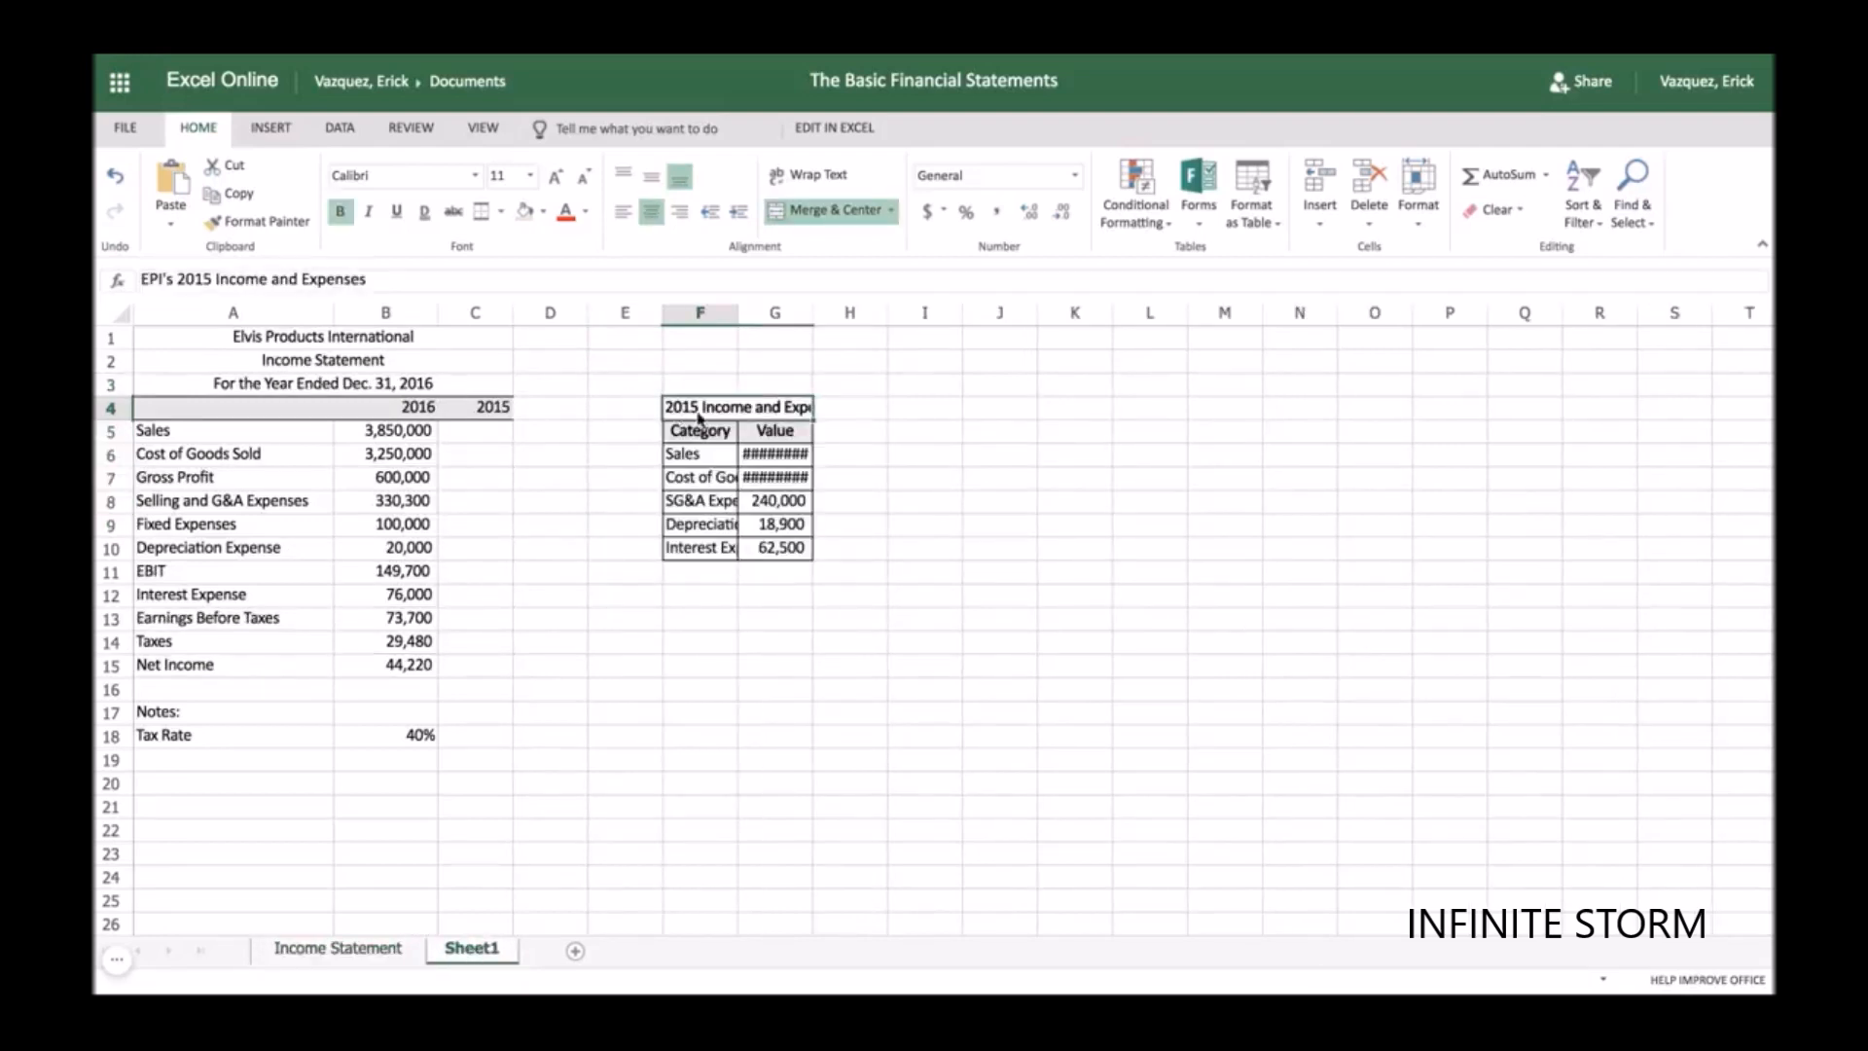
- Apply the Number format with no decimals to the Sales and Cost of Goods Sold values in G6 and G7
right_click(780, 453)
left_click(877, 704)
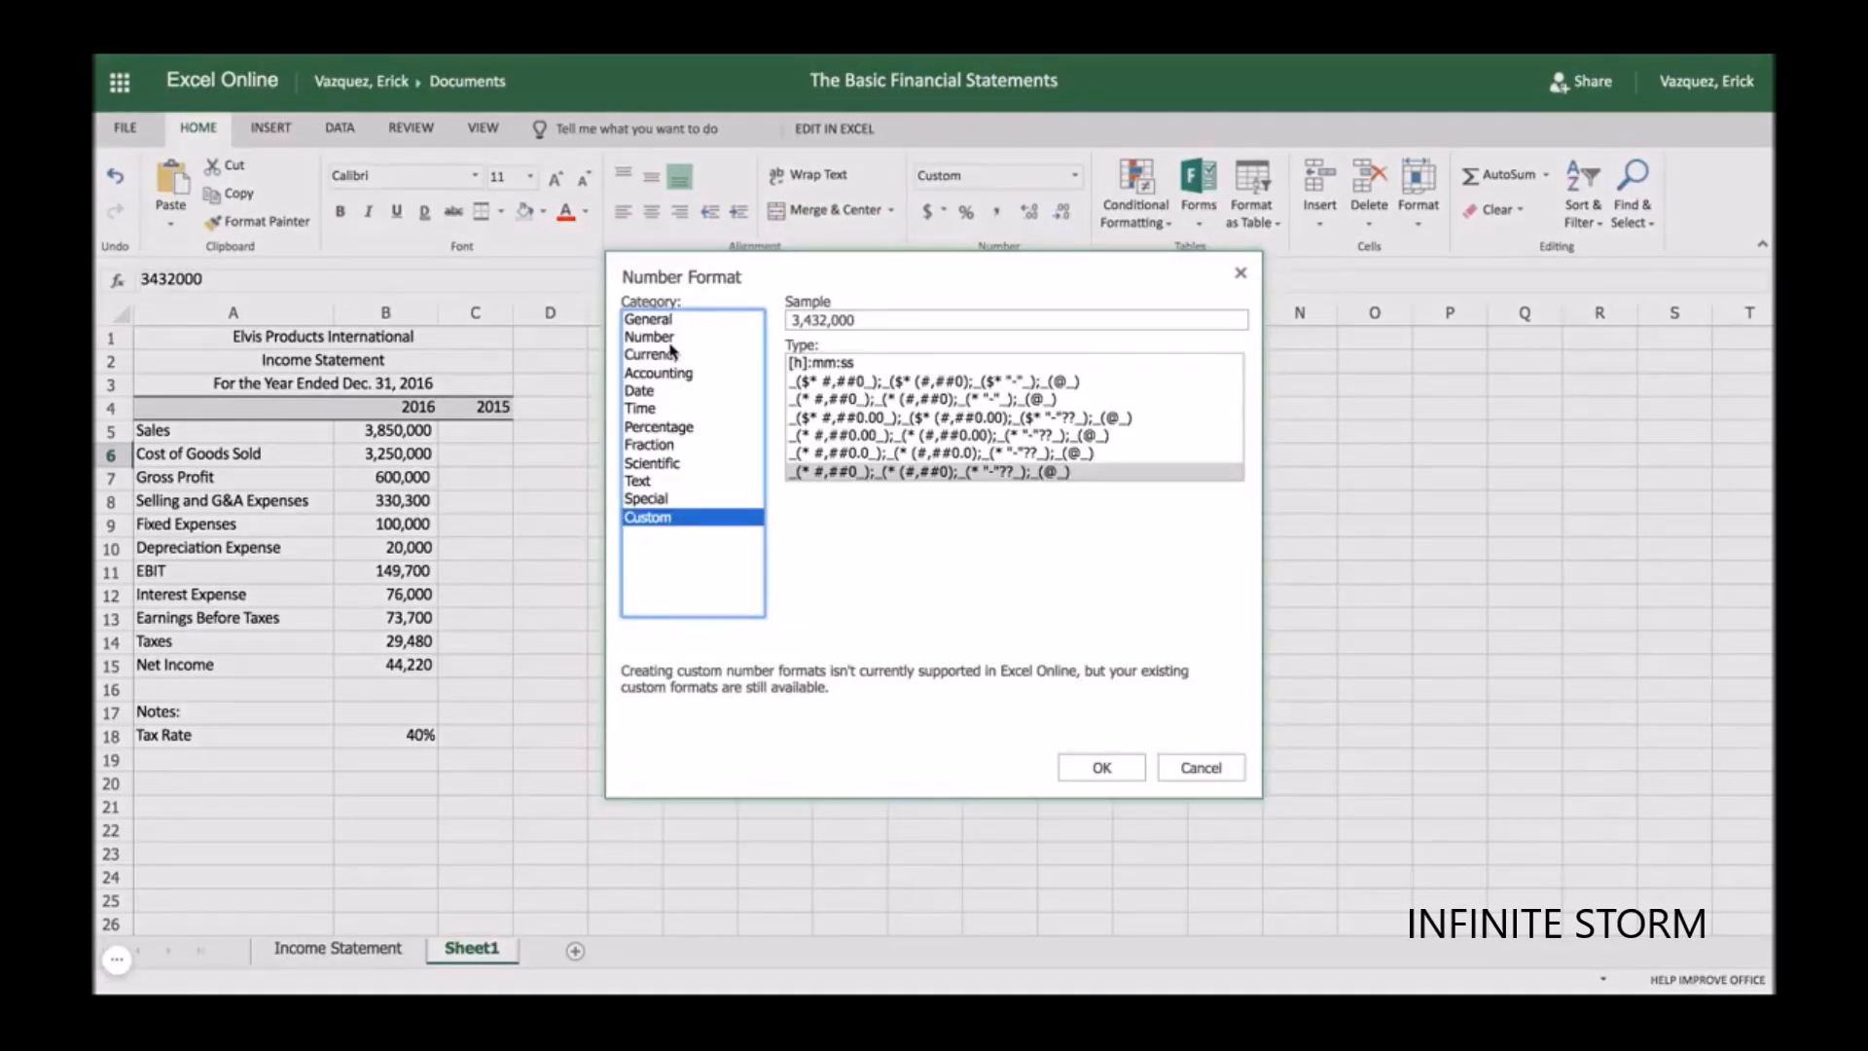
left_click(650, 337)
left_click(1095, 767)
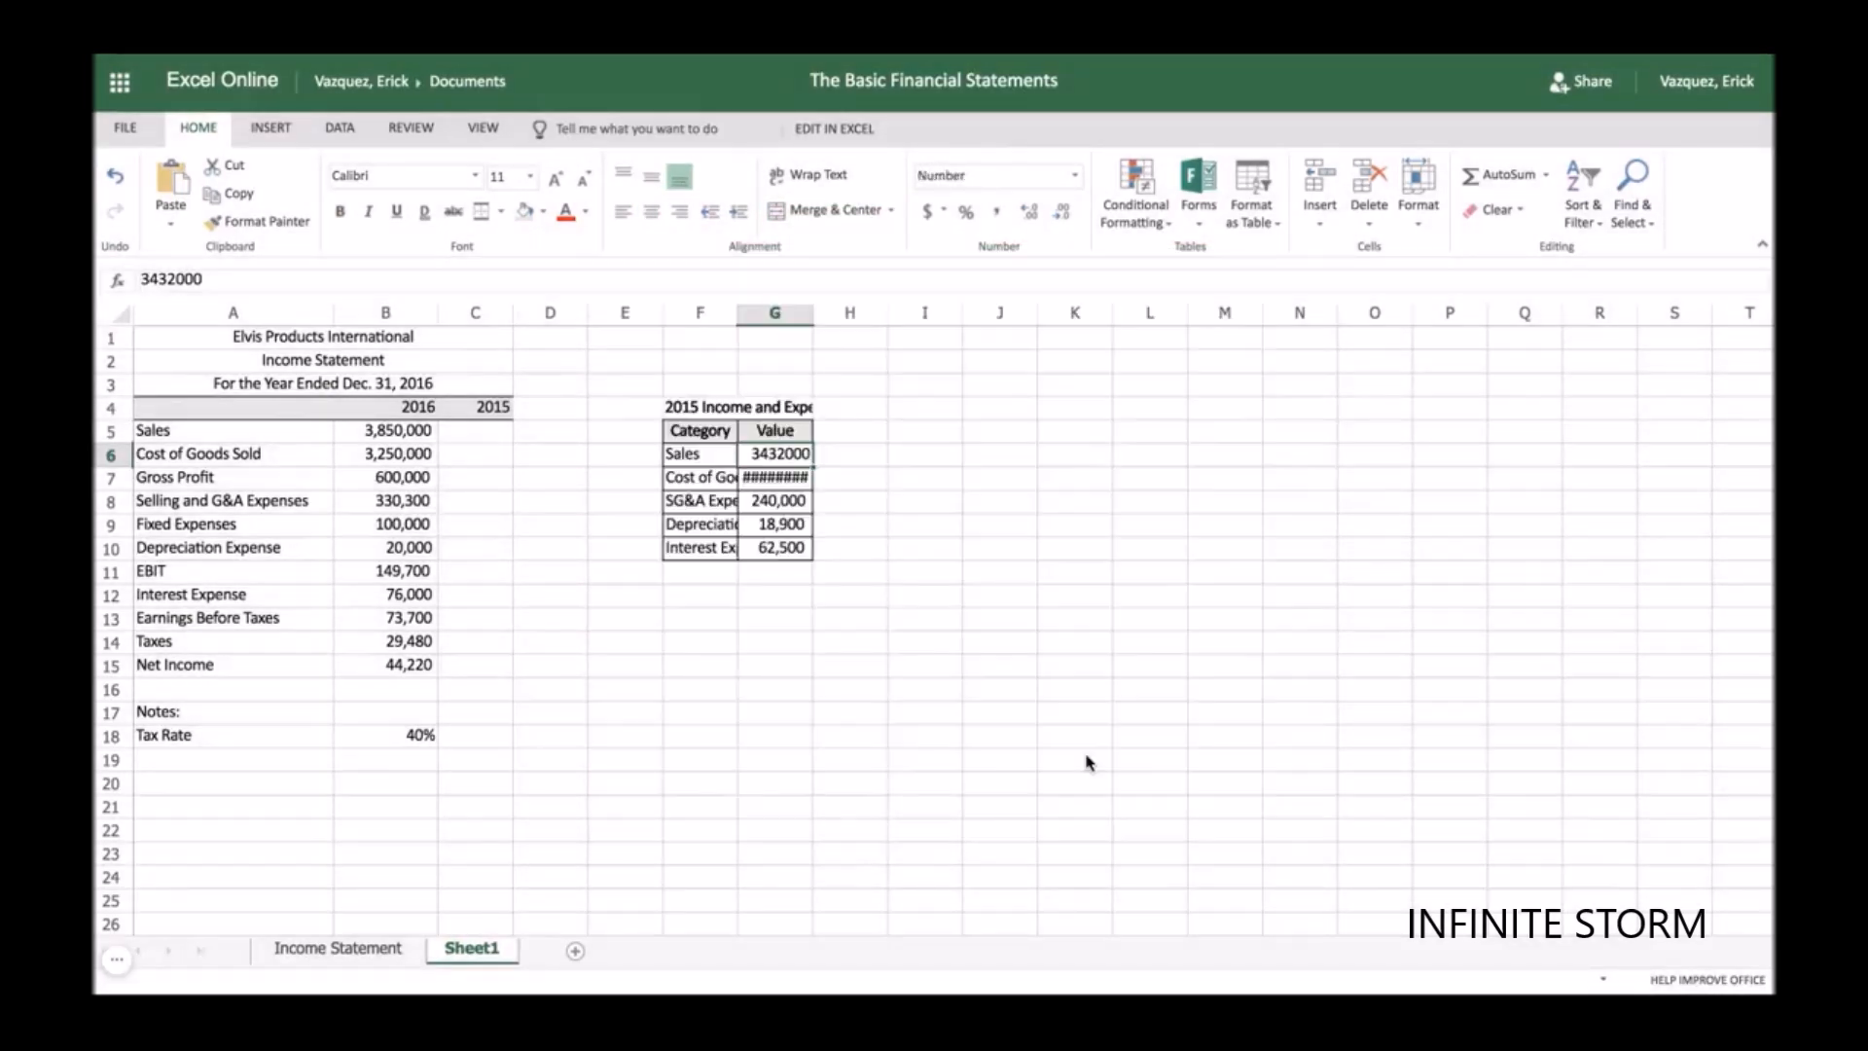
right_click(769, 480)
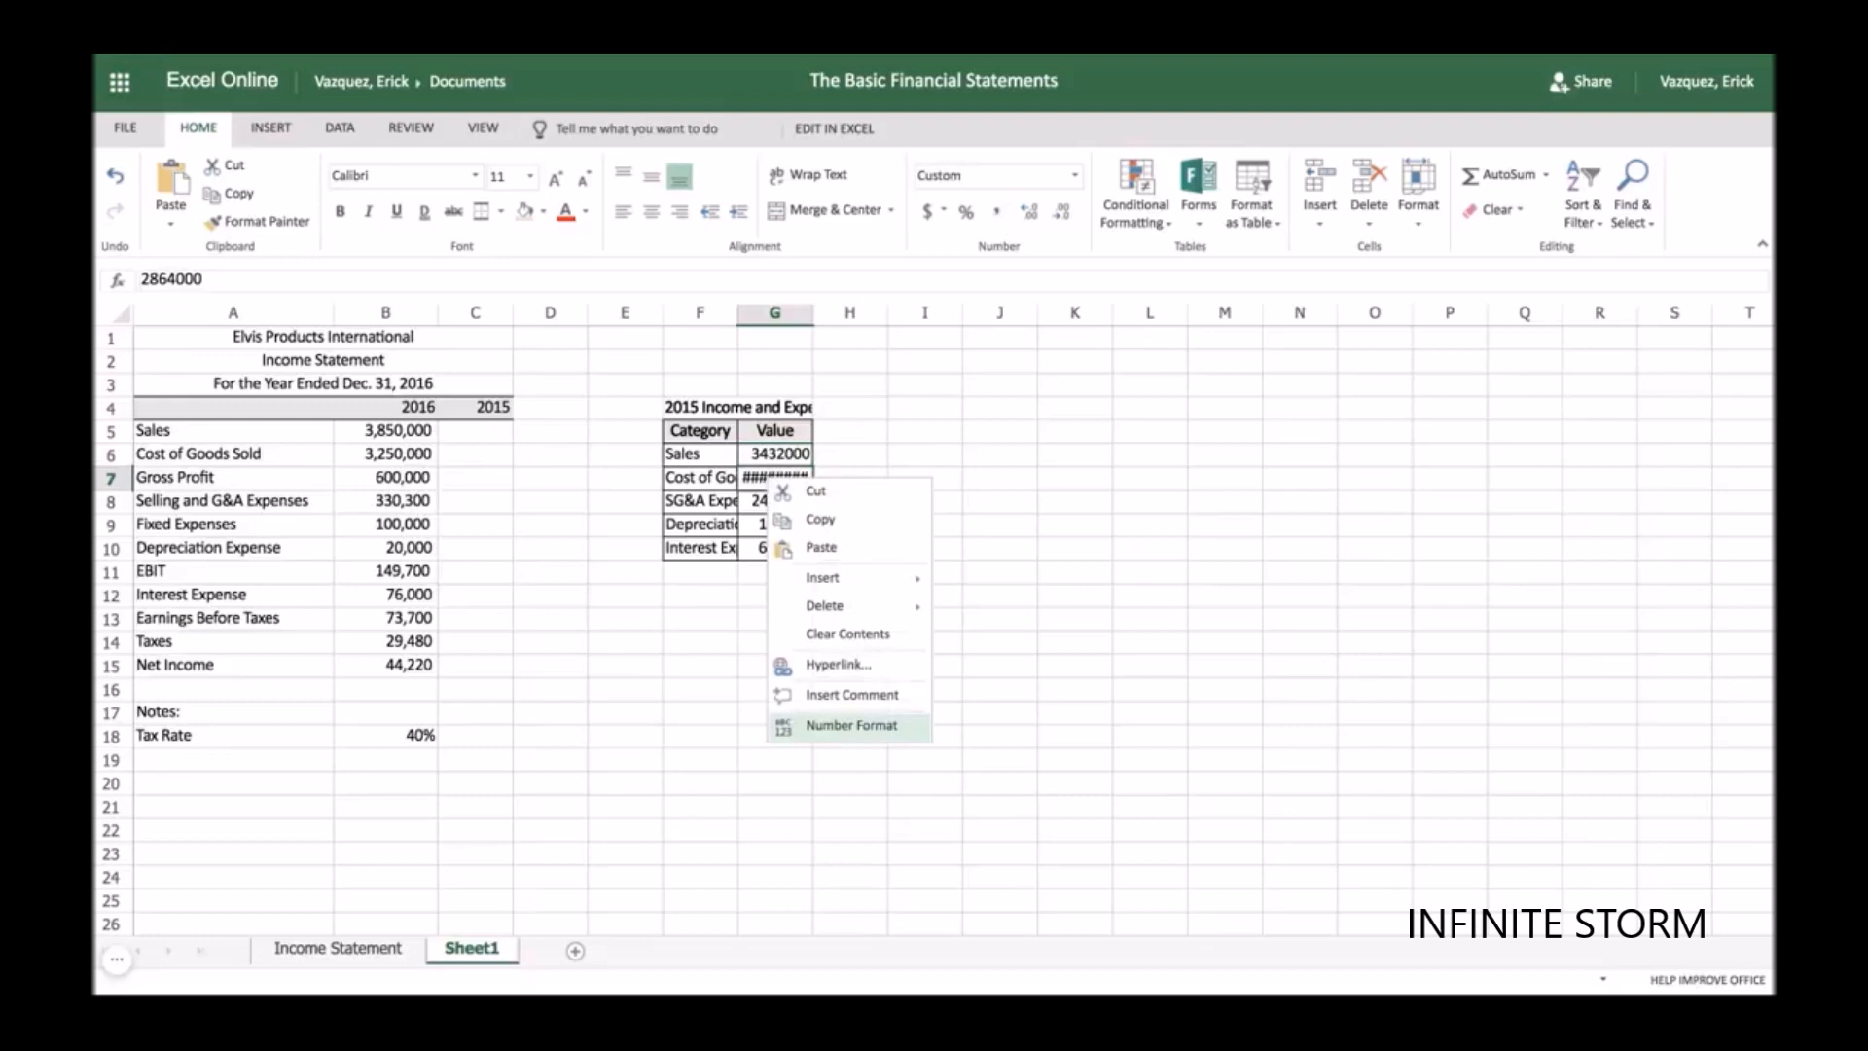
left_click(834, 729)
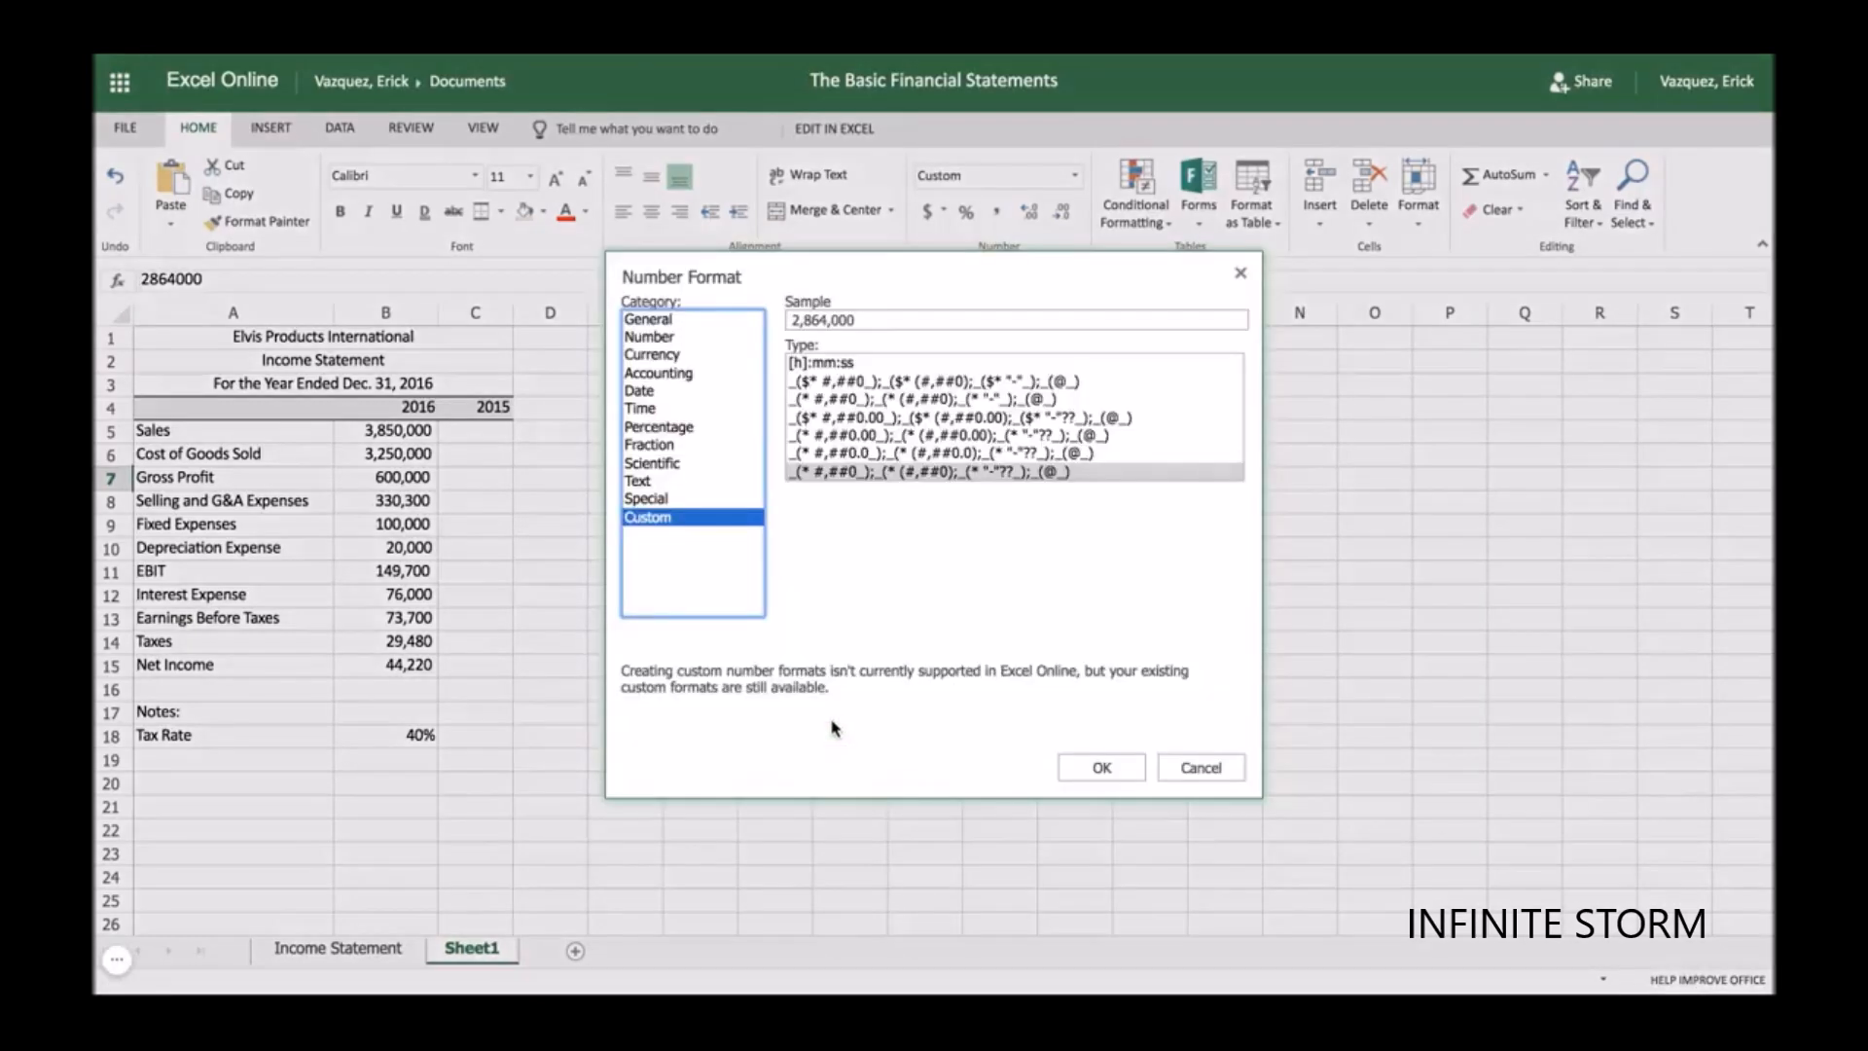
left_click(667, 337)
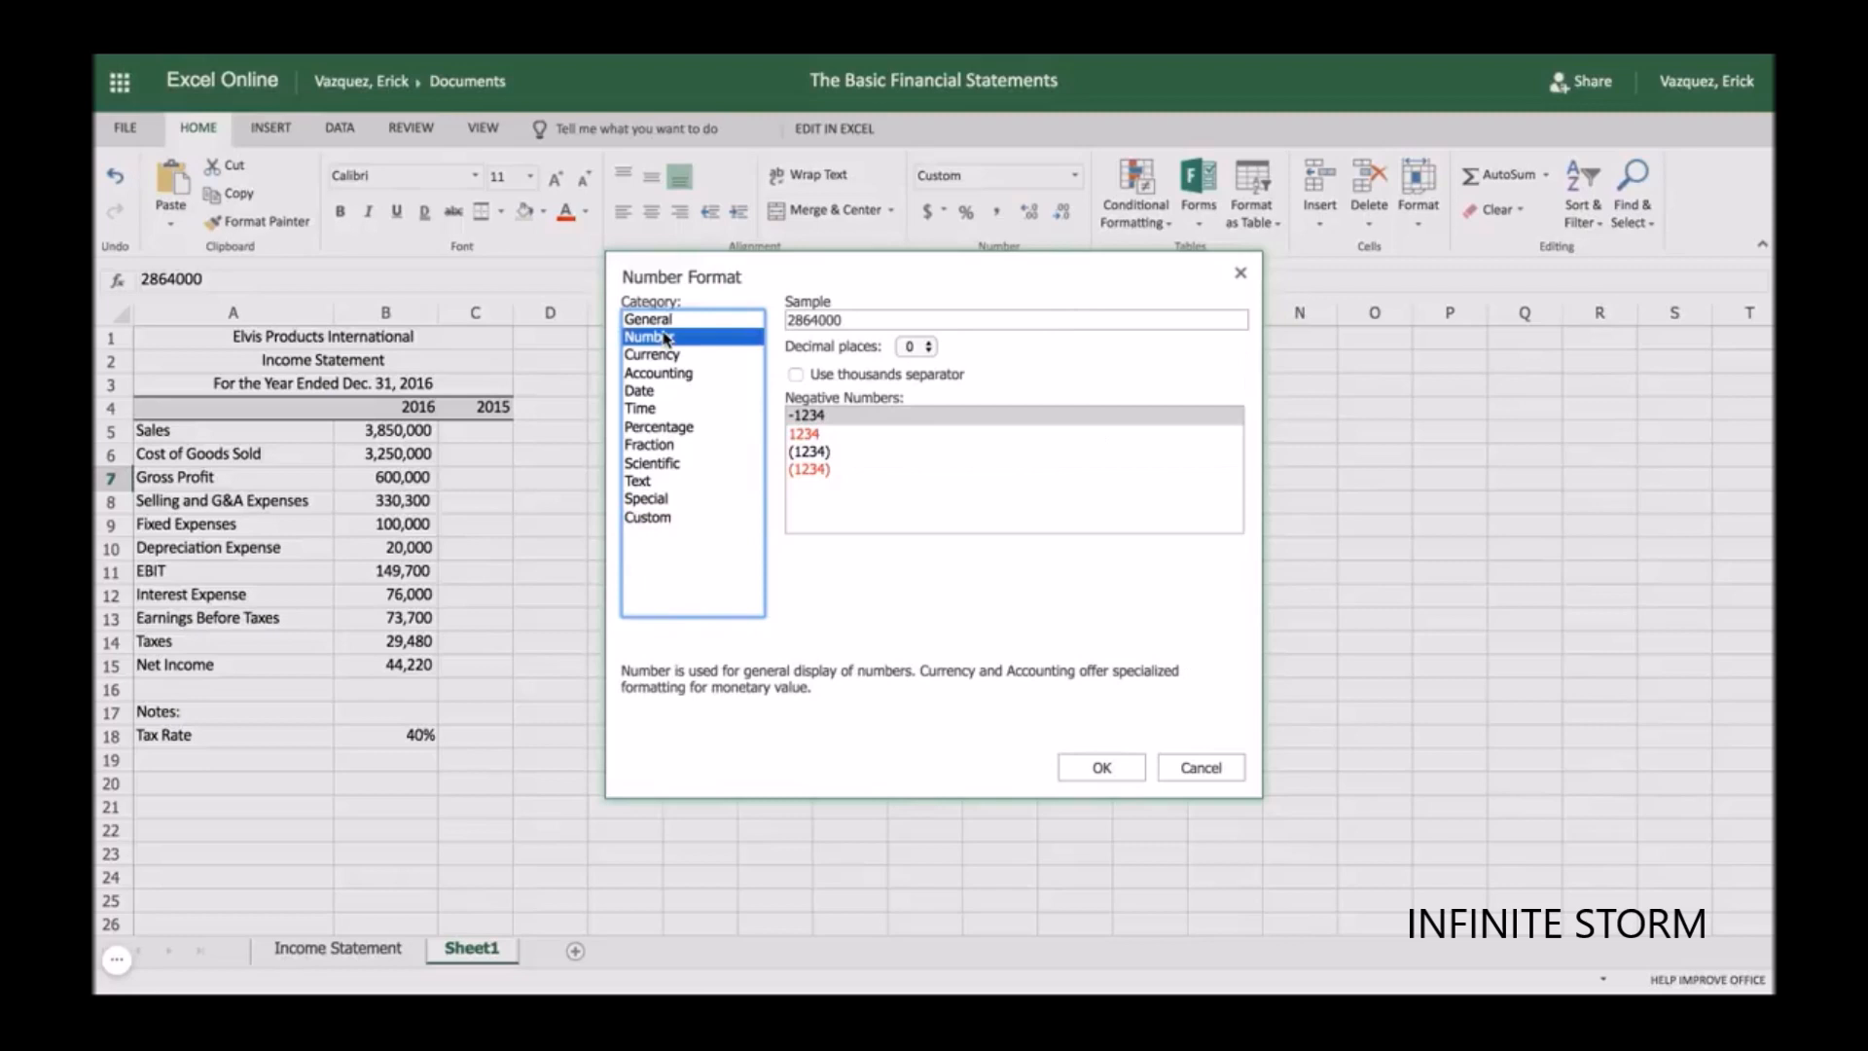
left_click(1097, 771)
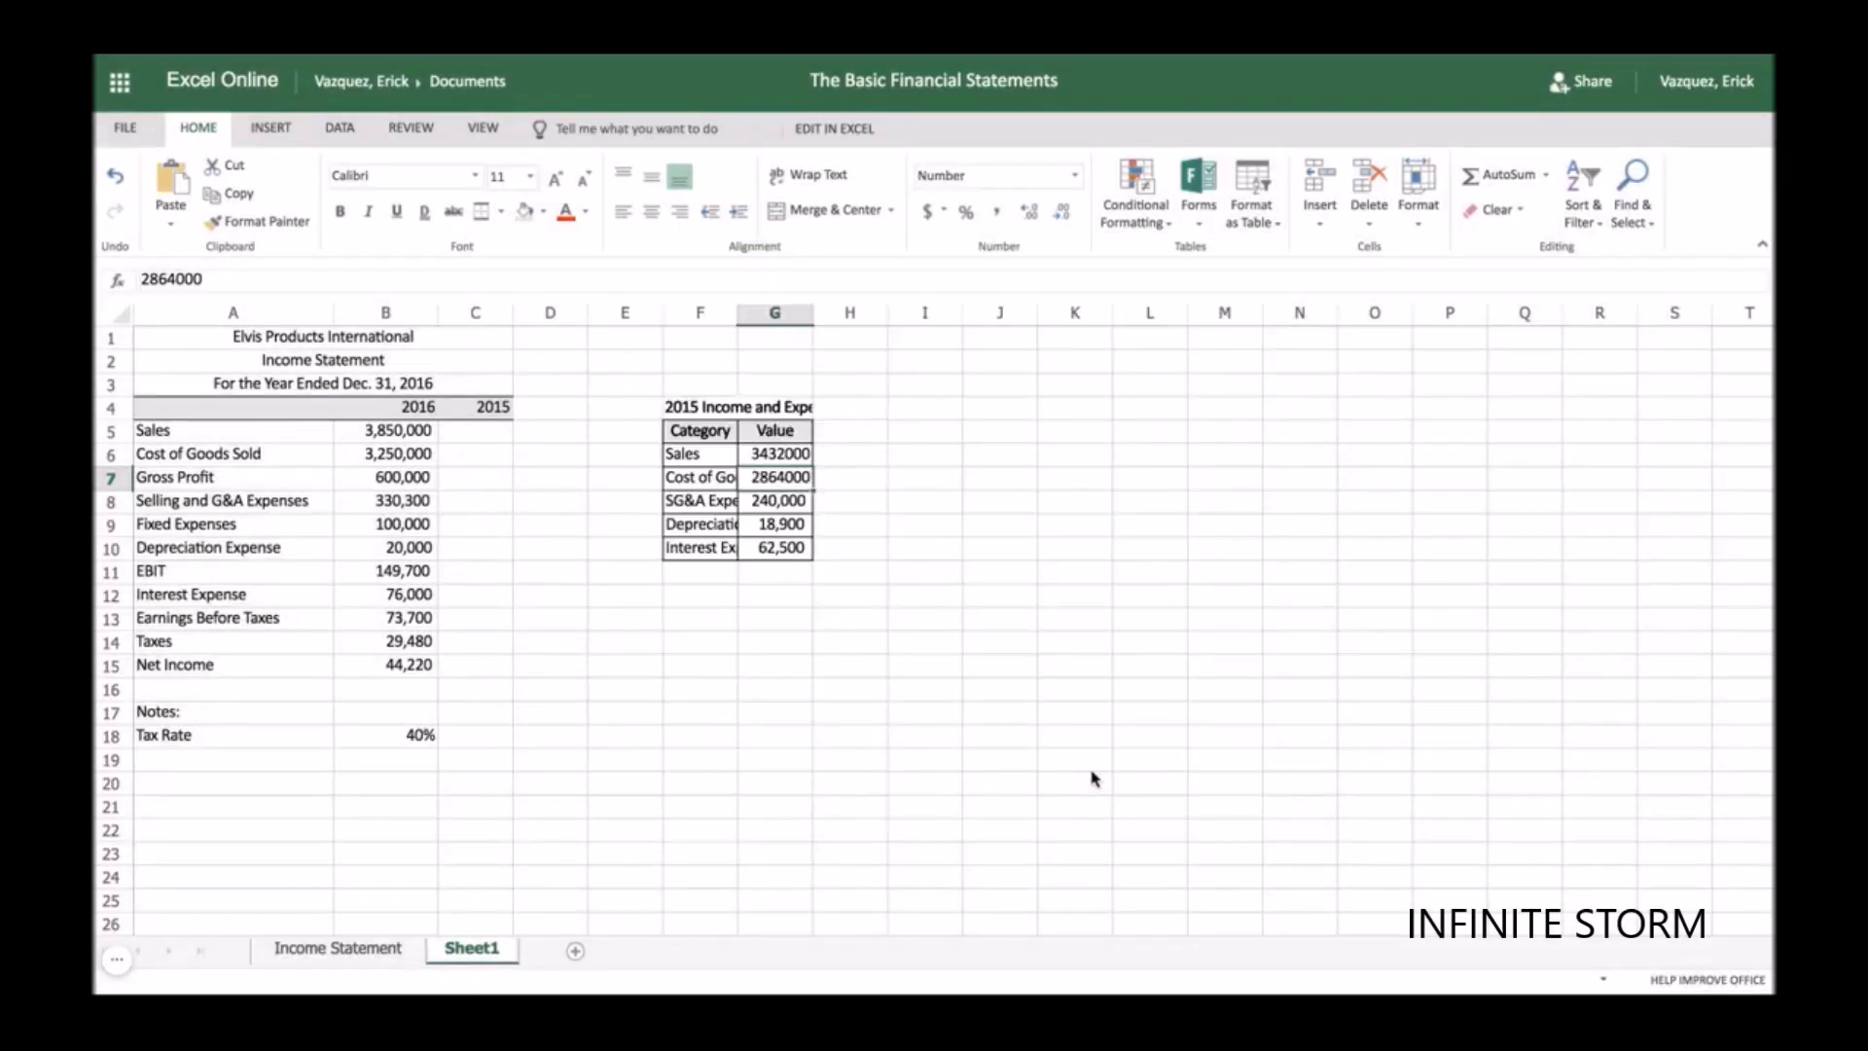
- Format the 2015 values in G6:G10 in comma style without decimals and fit column F's width to its contents
left_click(794, 454)
left_click_drag(794, 455, 796, 550)
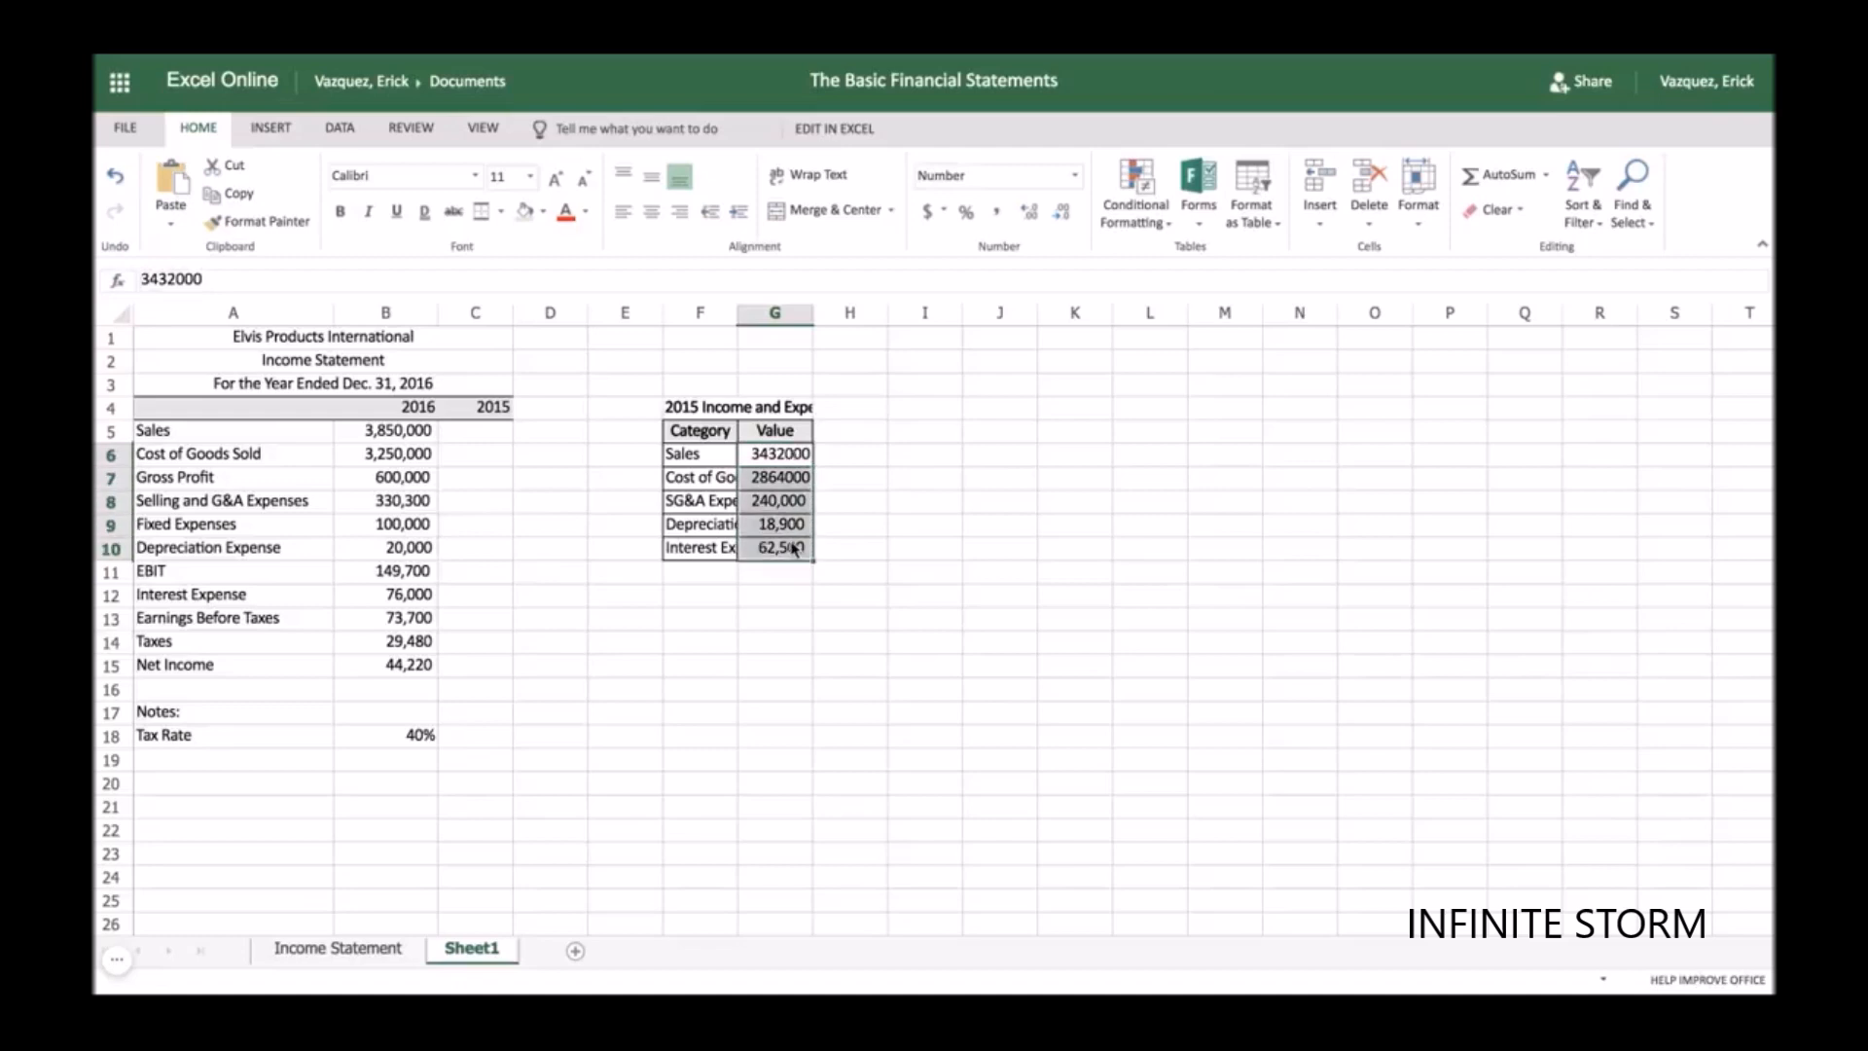
left_click(993, 207)
left_click(1064, 212)
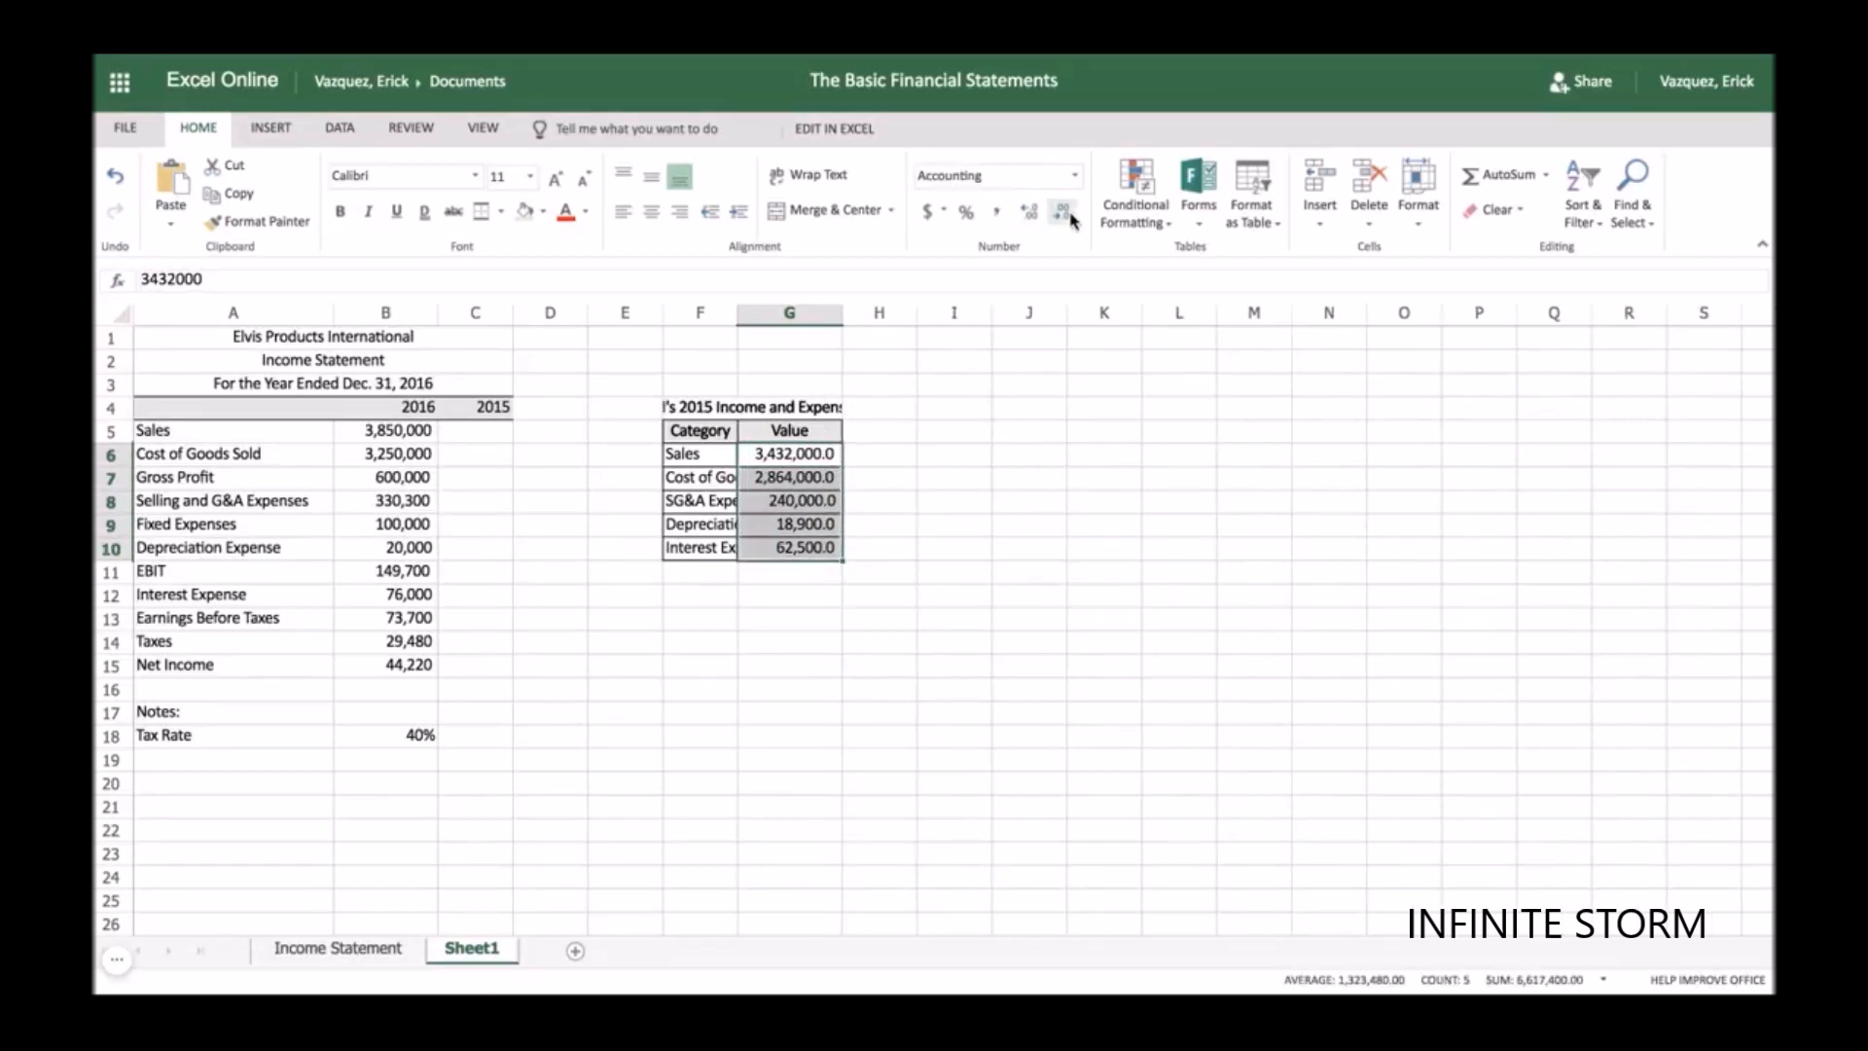
left_click(1064, 212)
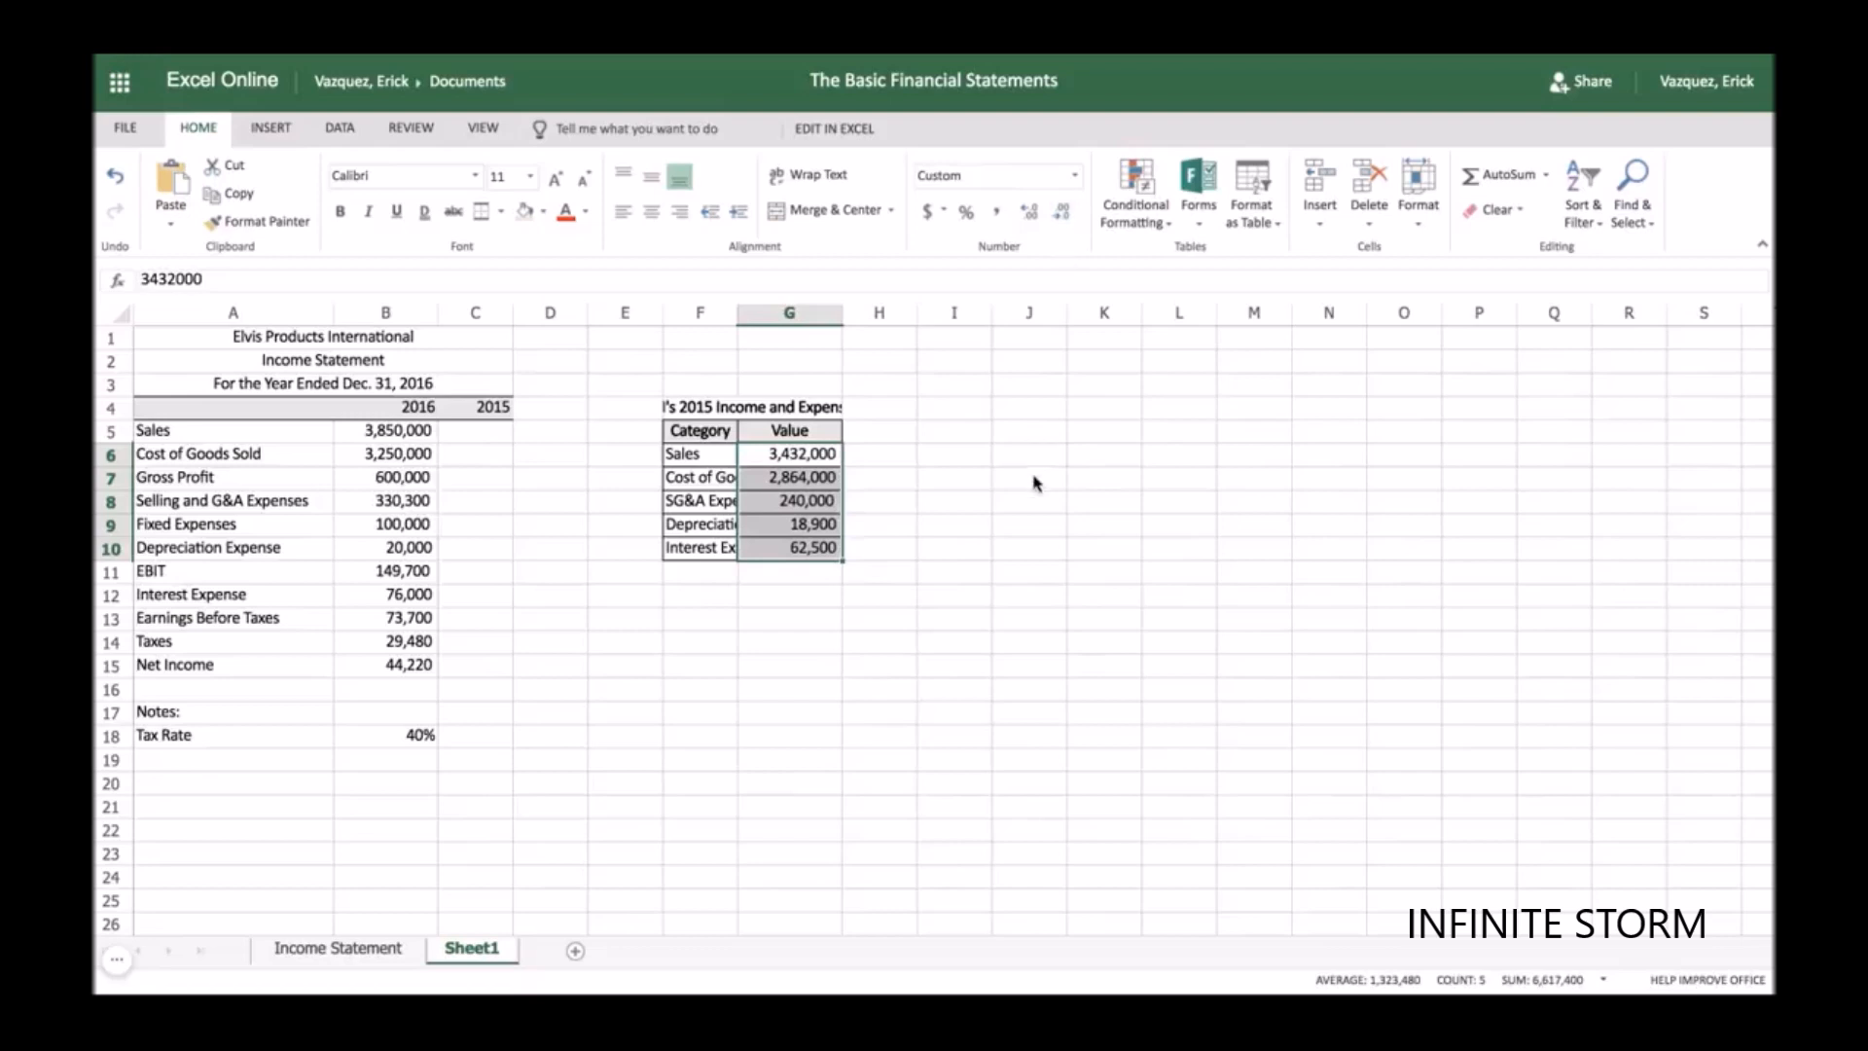
left_click(730, 314)
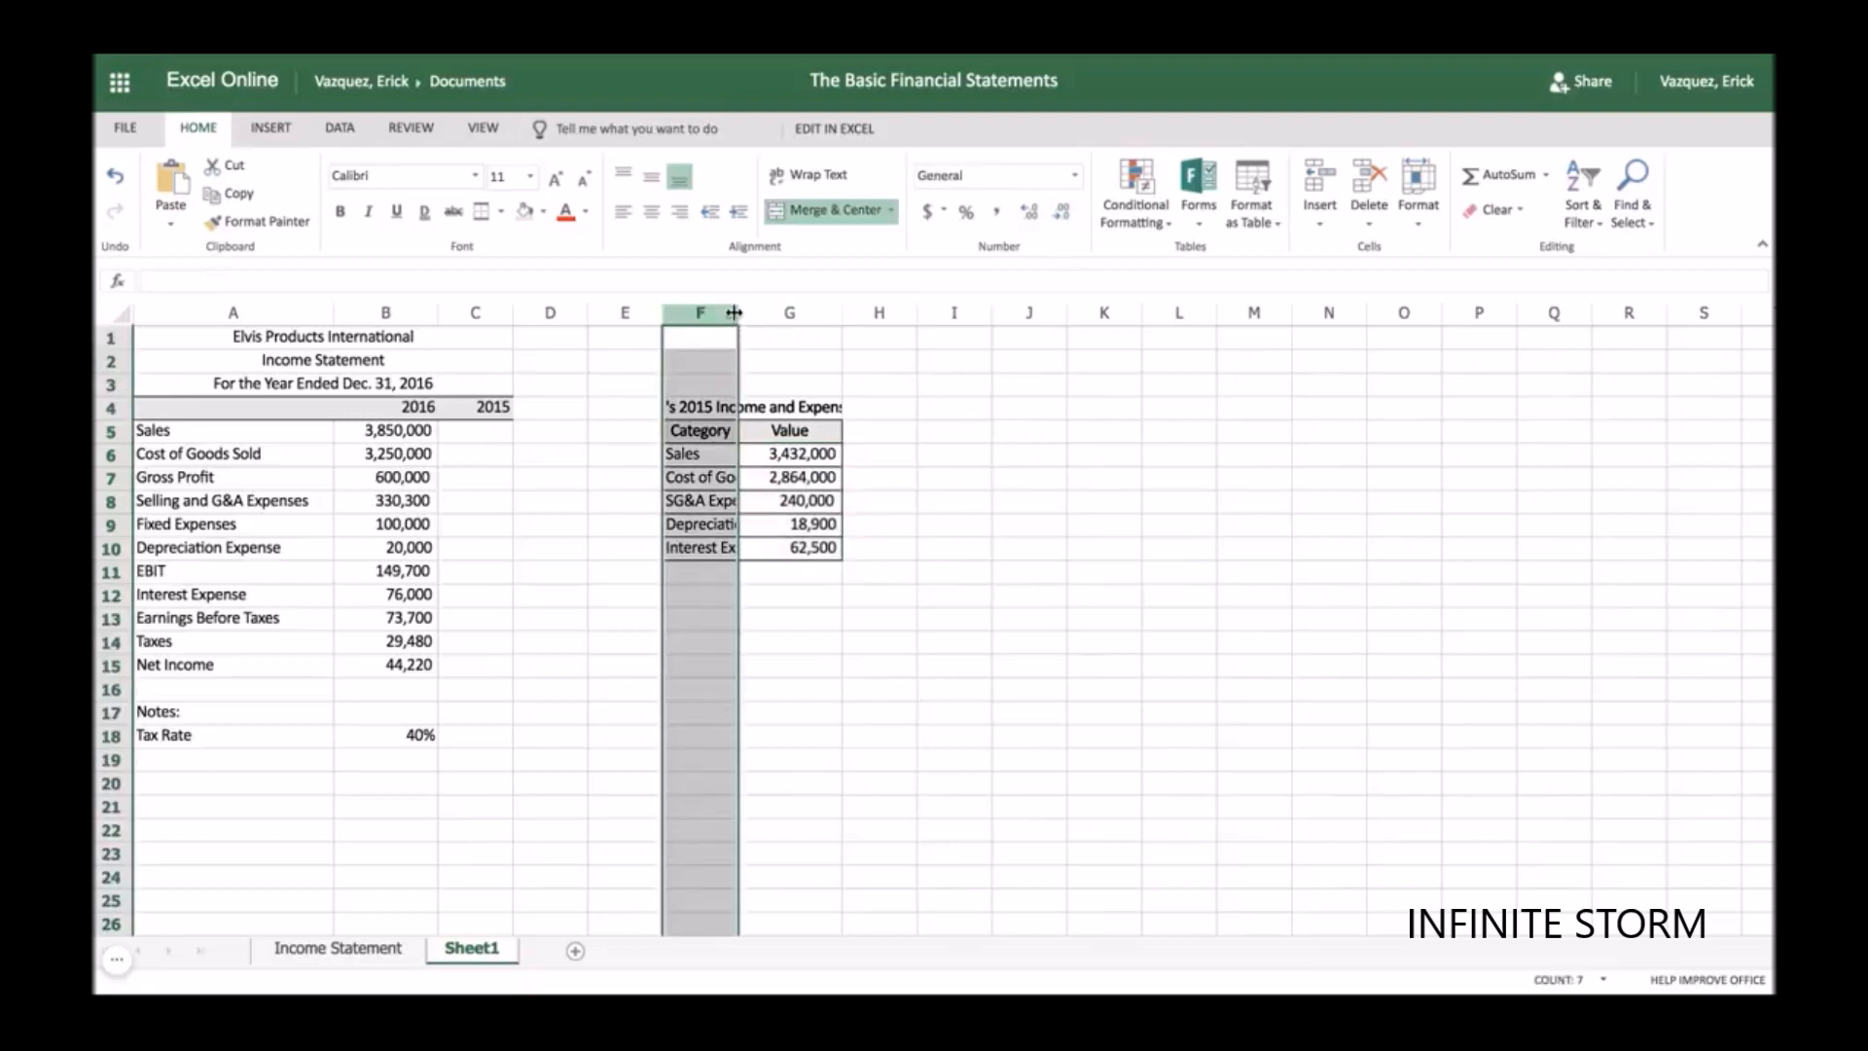
double_click(736, 314)
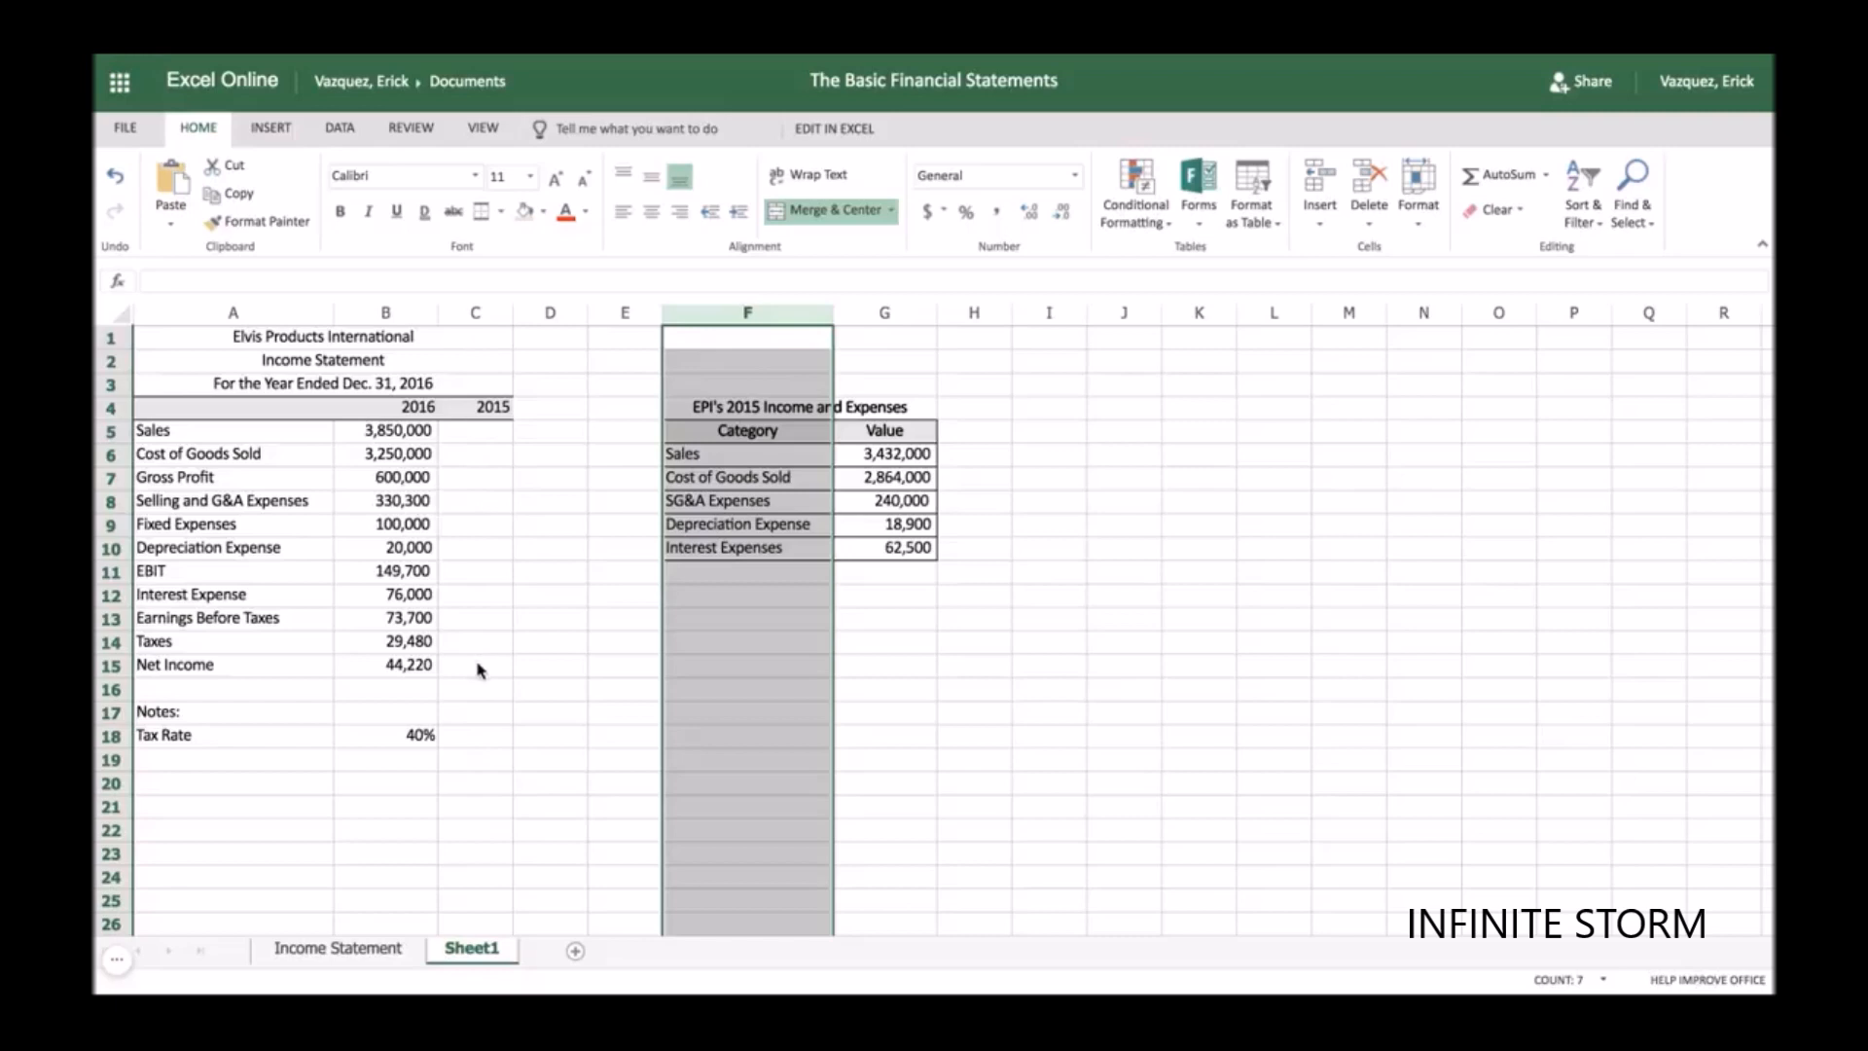
- Copy the 2015 Sales value from G6 into C5 and apply the Number format with no decimals to it
left_click(891, 460)
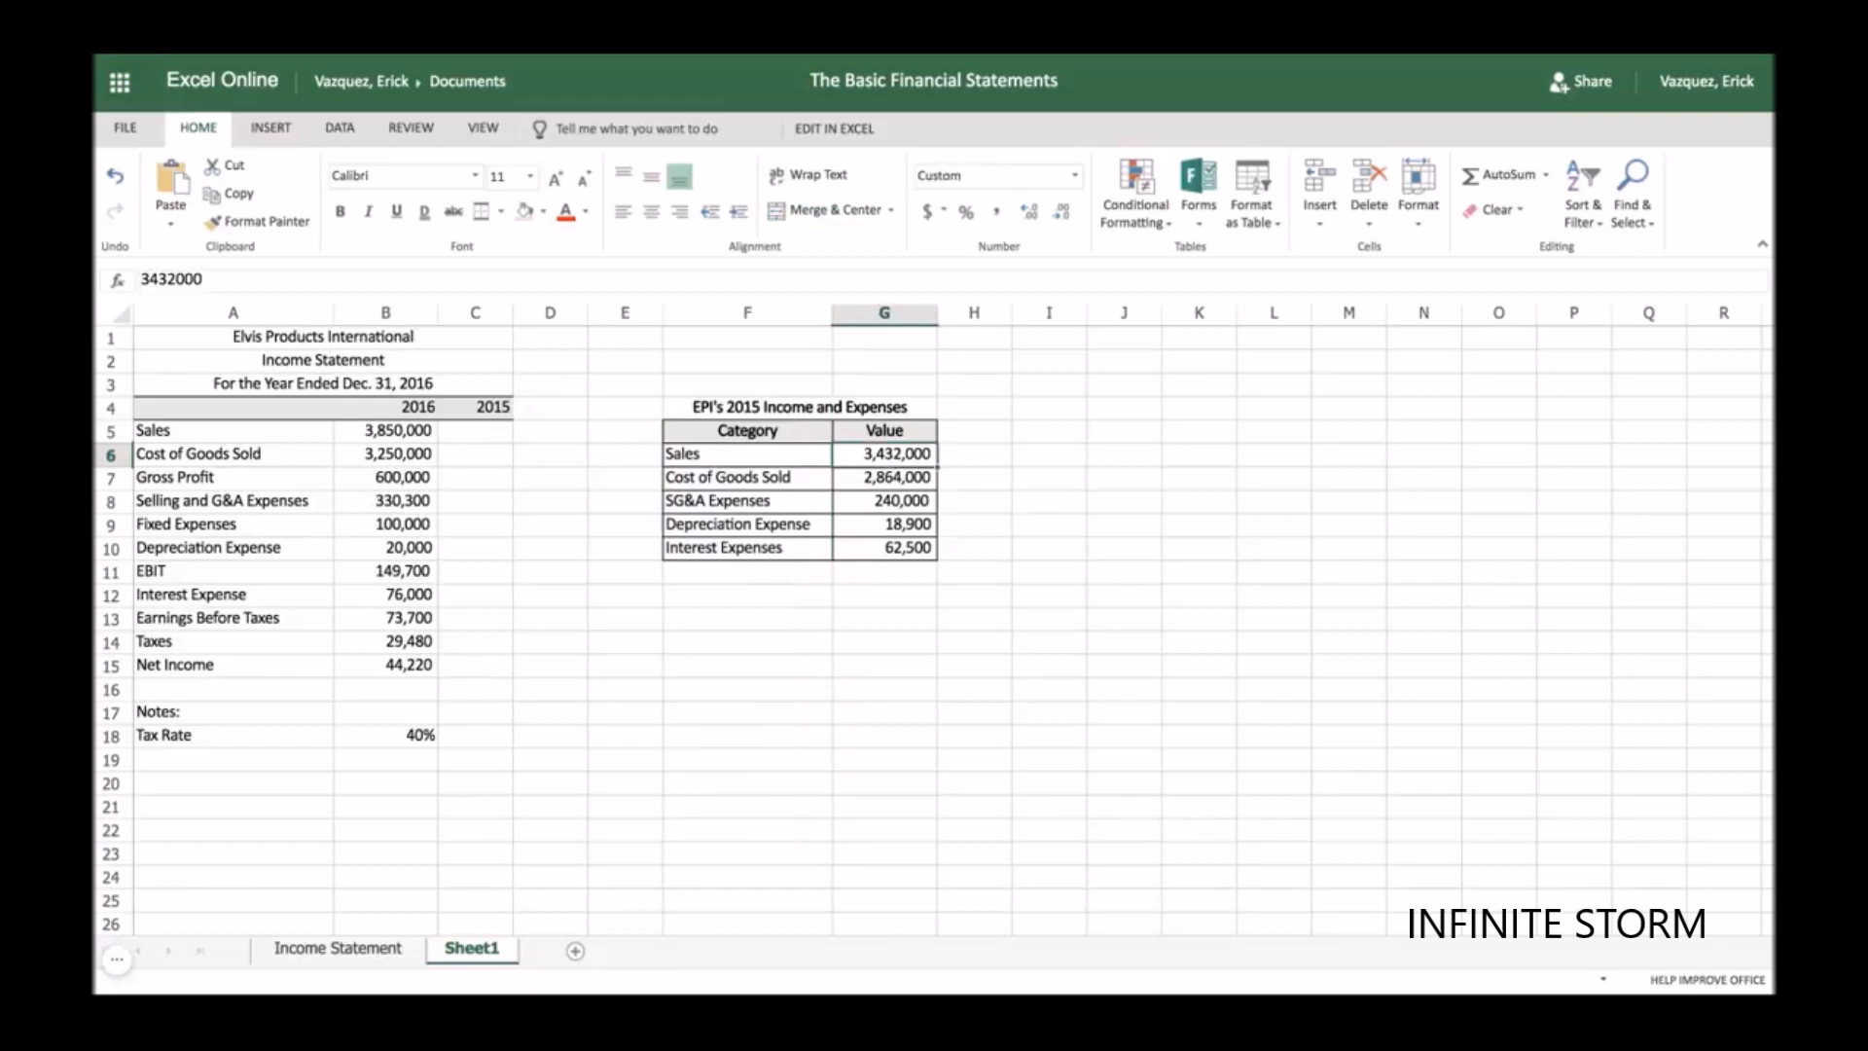
key("ctrl+c")
left_click(466, 435)
key("ctrl+v")
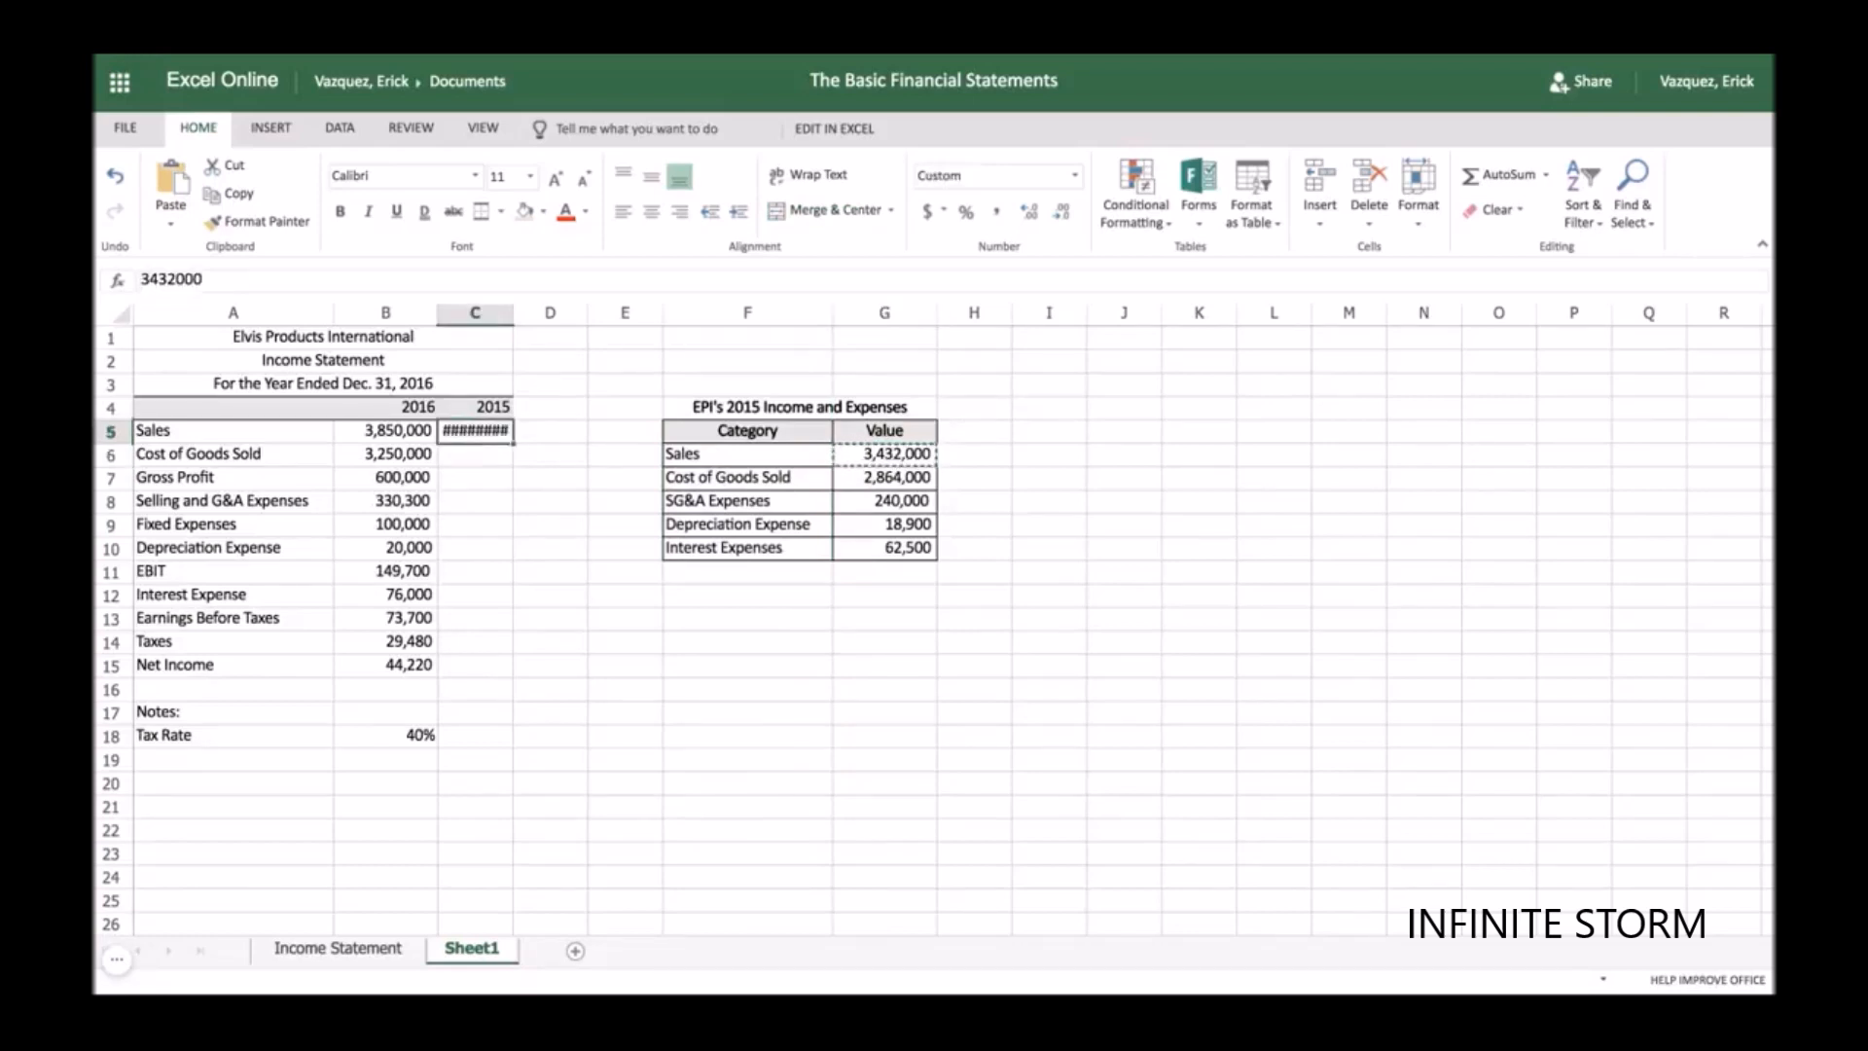
right_click(469, 433)
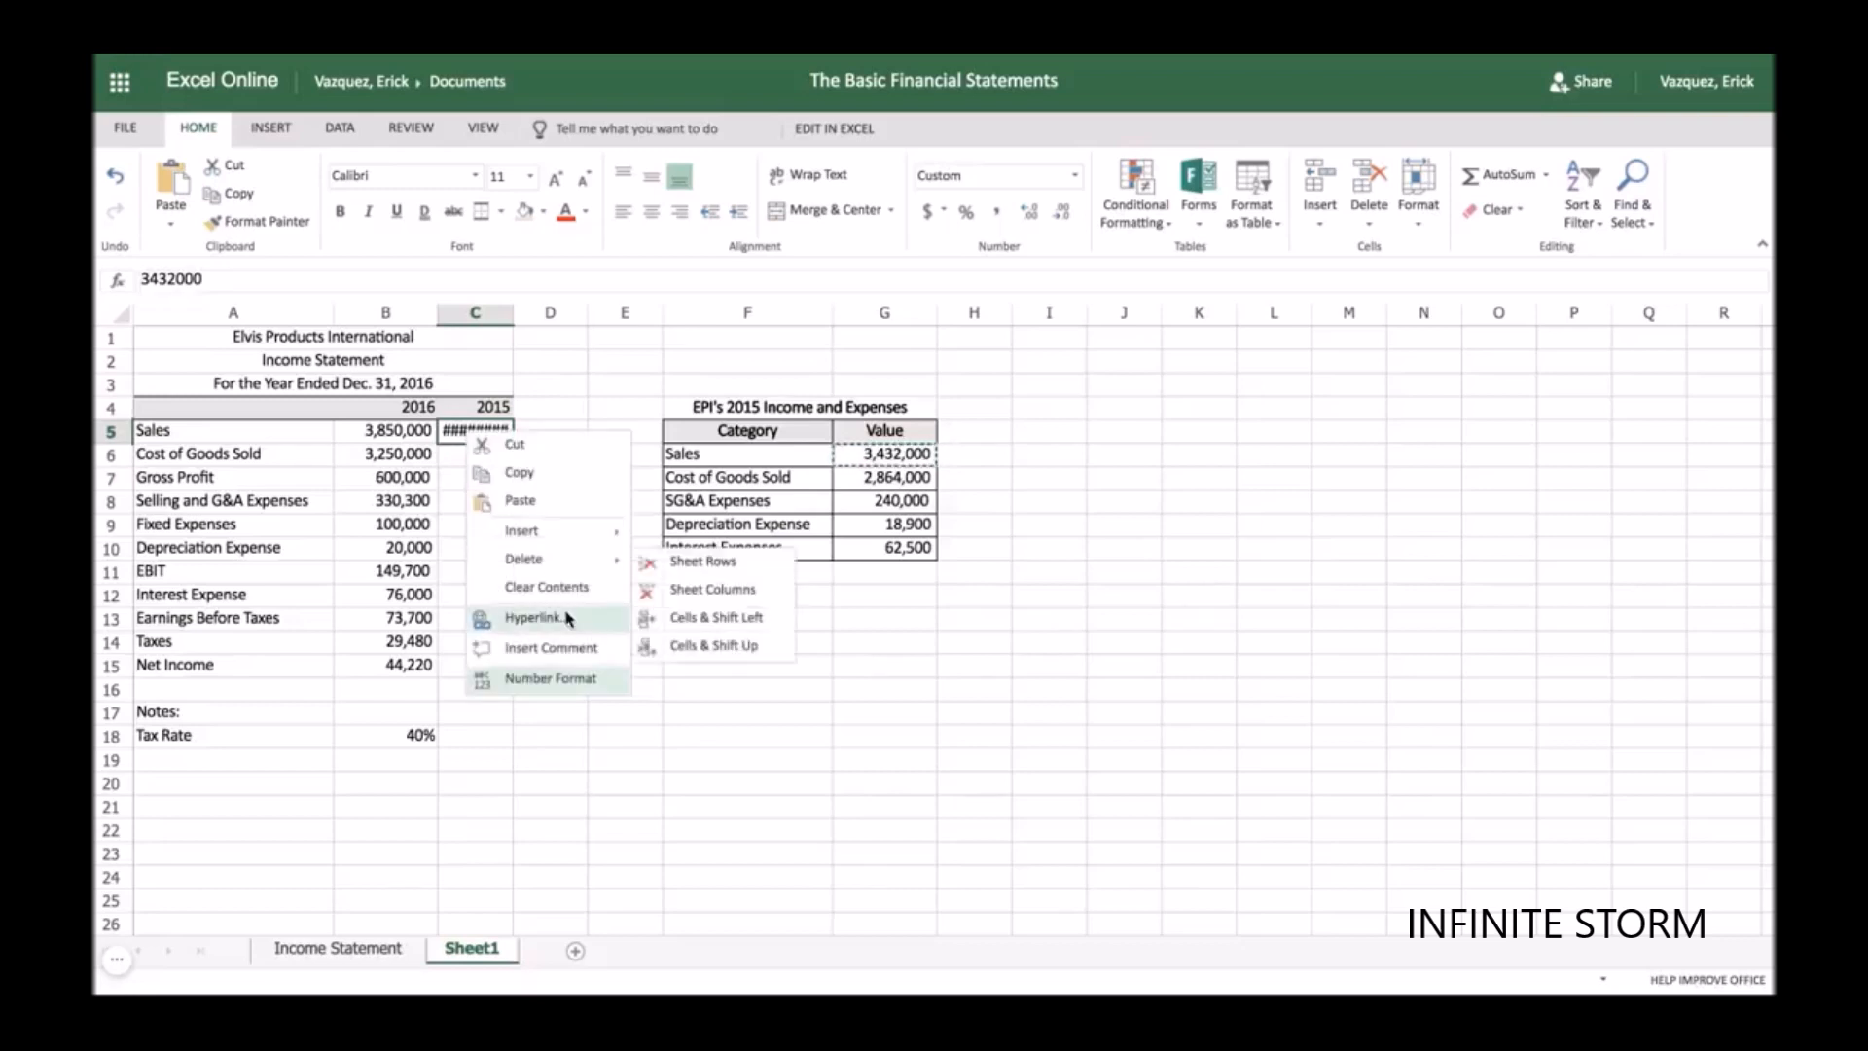
left_click(559, 681)
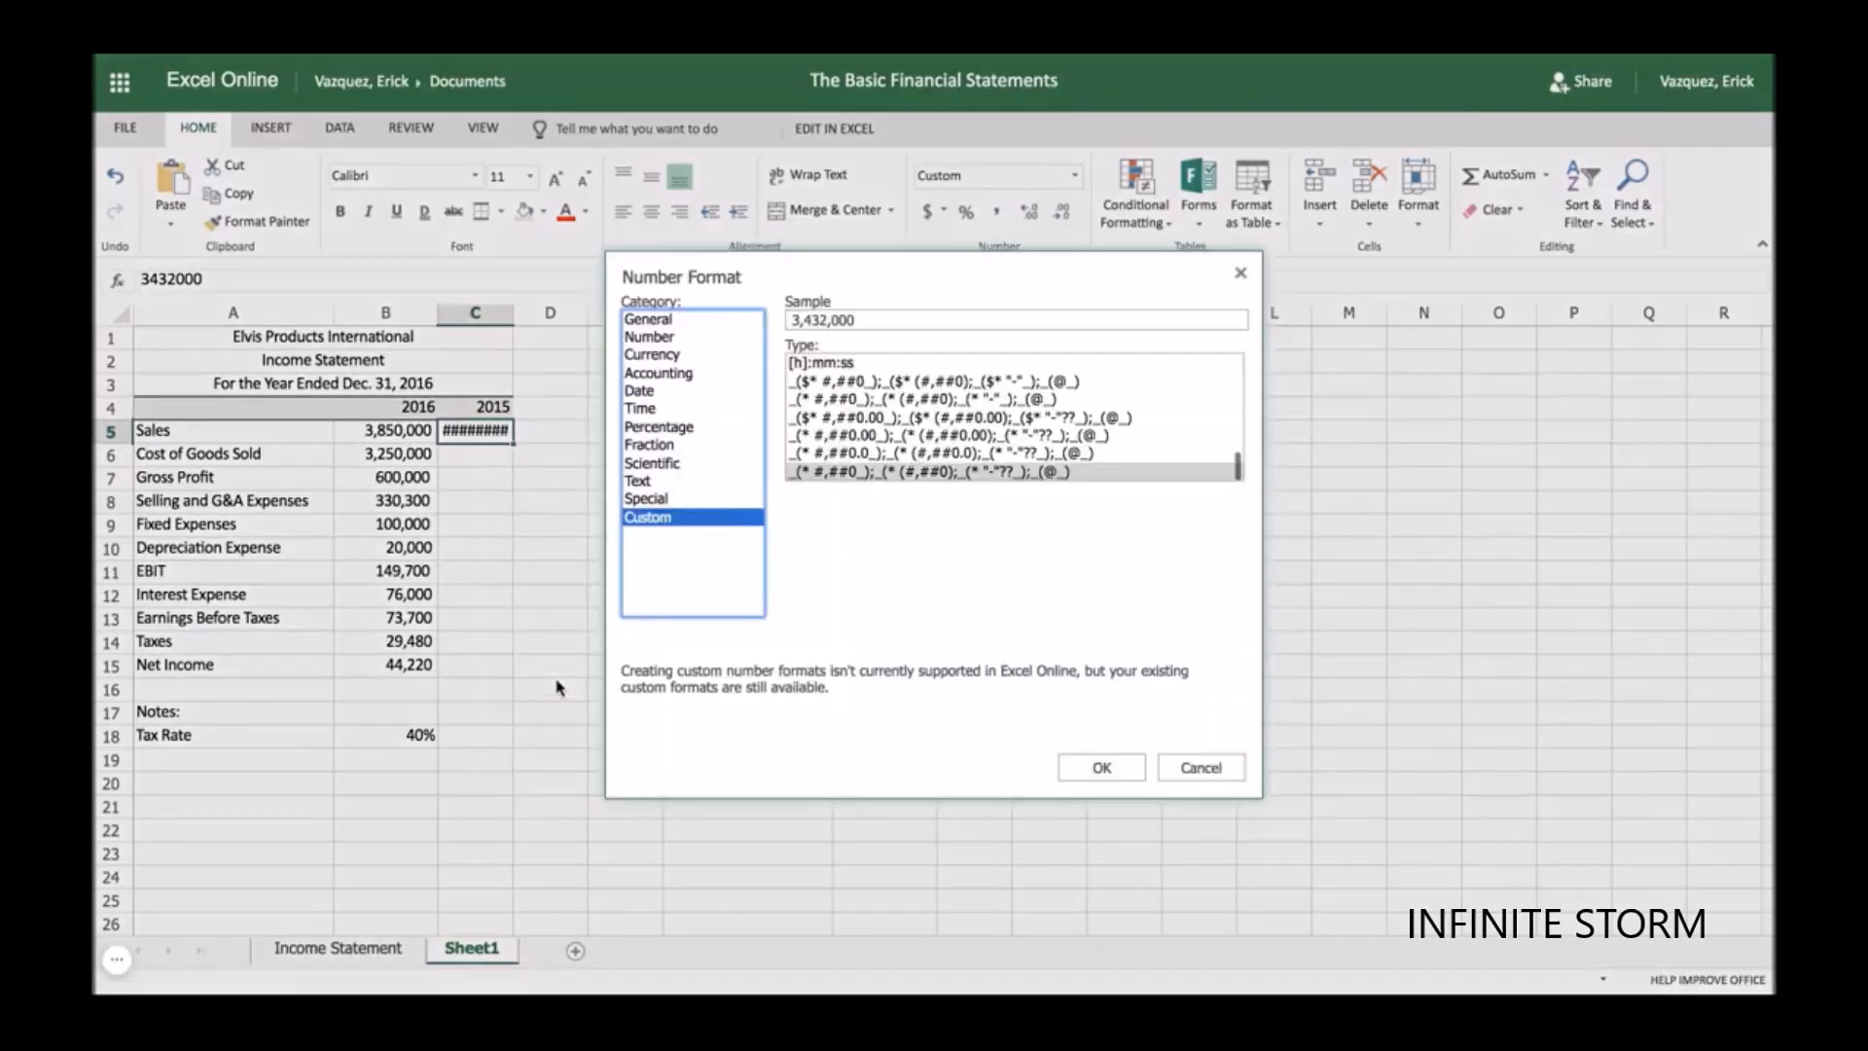
left_click(662, 338)
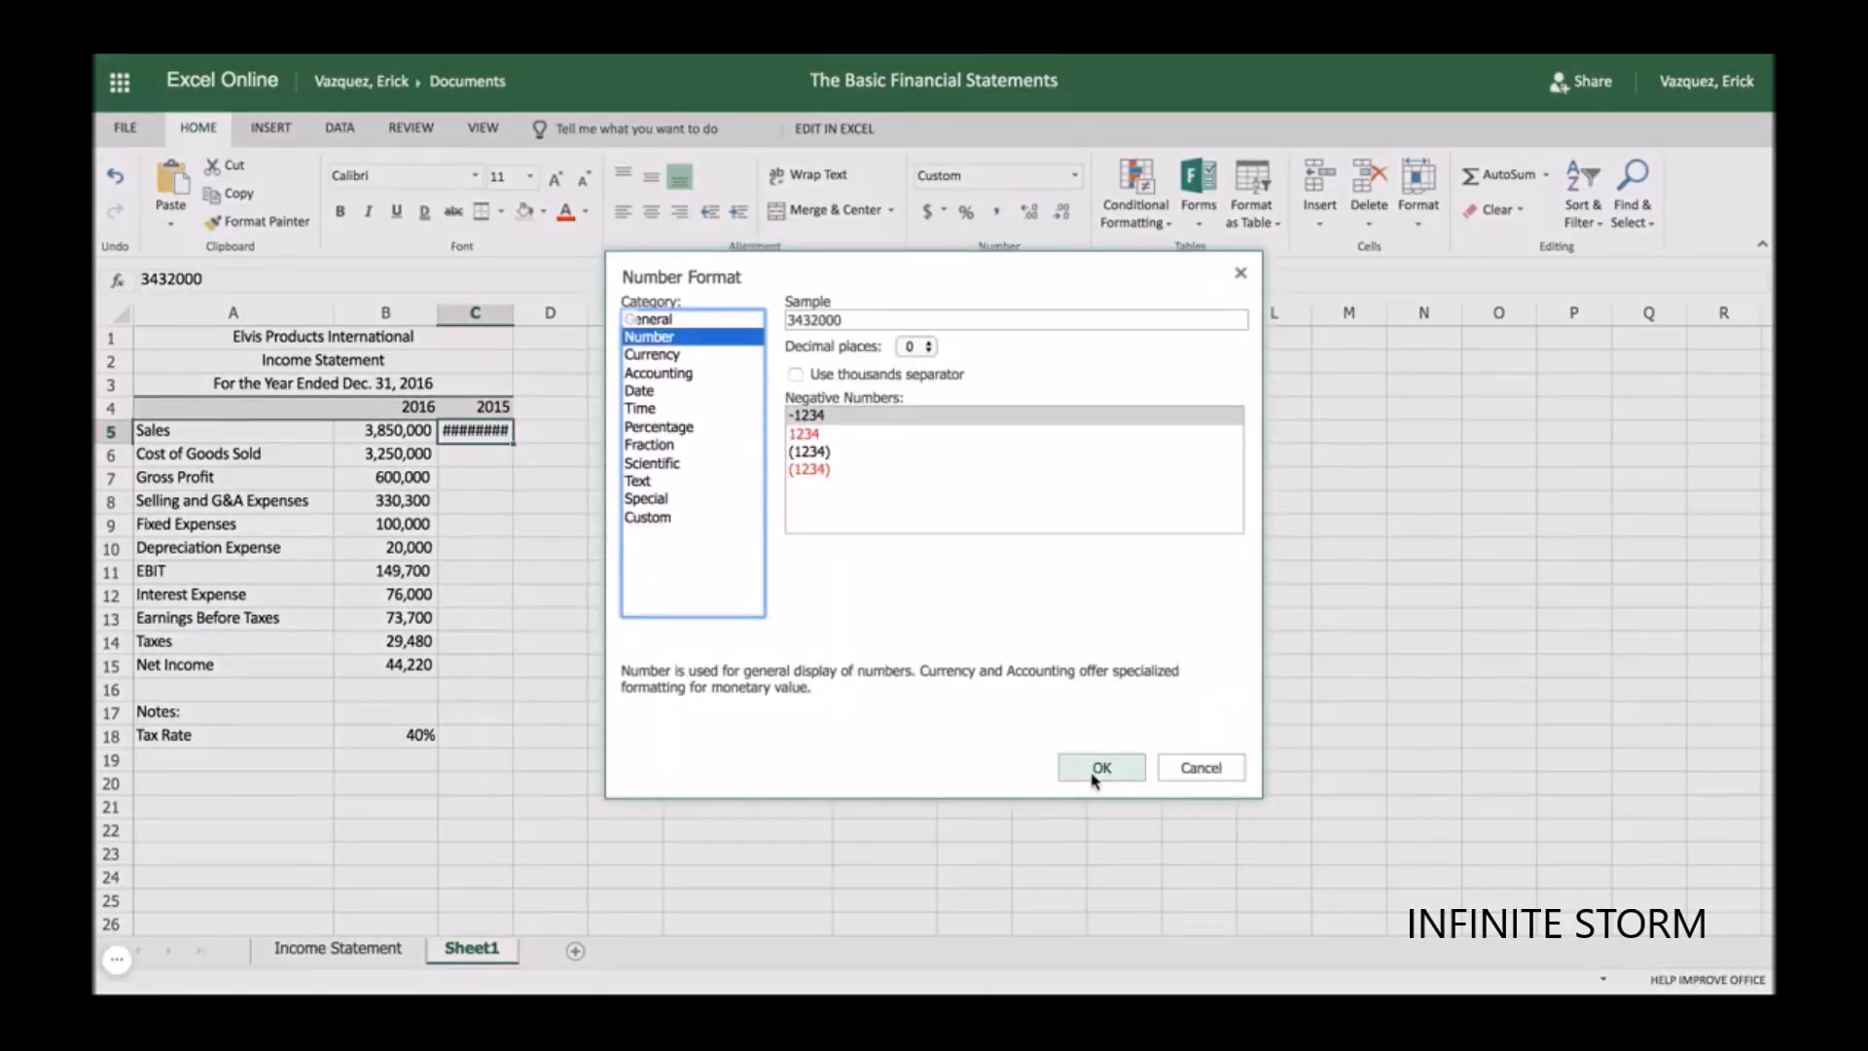
left_click(1091, 767)
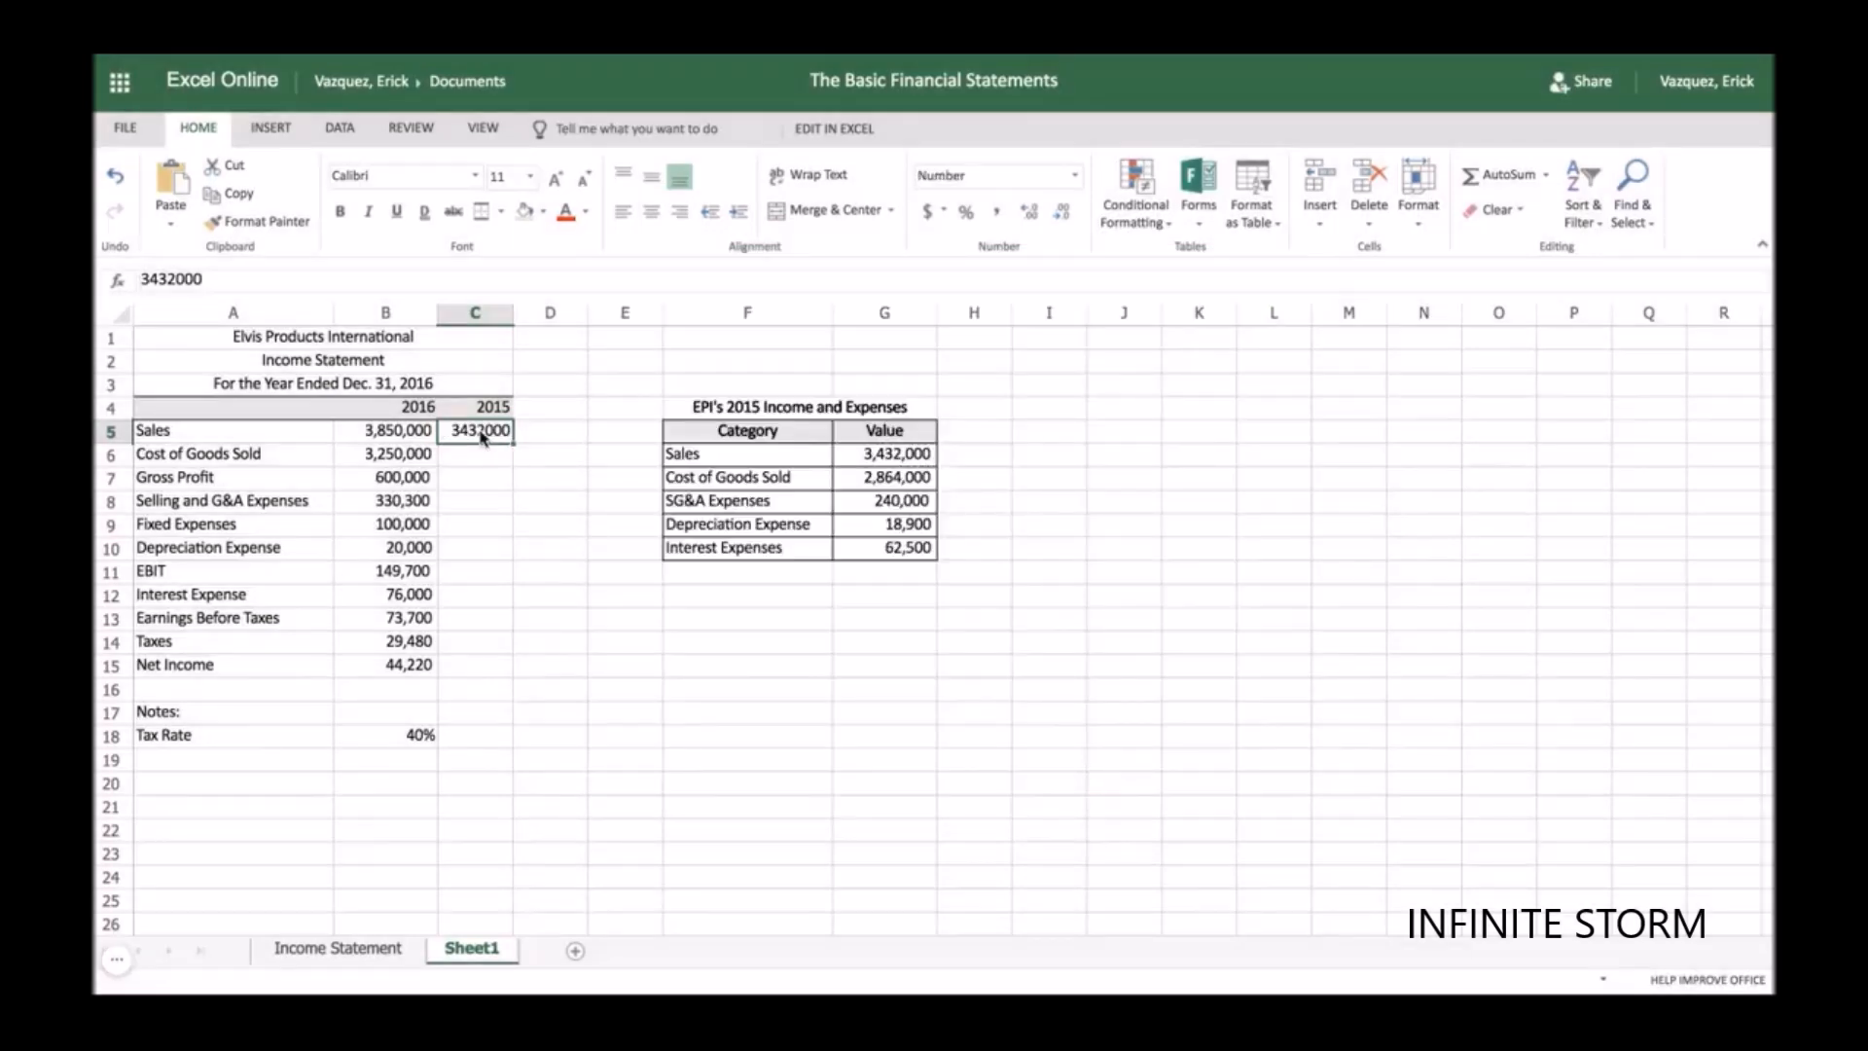
- Apply the Number format with zero decimal places to the whole 2015 column range C5:C15
left_click_drag(481, 432, 480, 572)
key("shift+Down")
key("shift+Down")
key("shift+Down")
key("shift+Down")
right_click(494, 660)
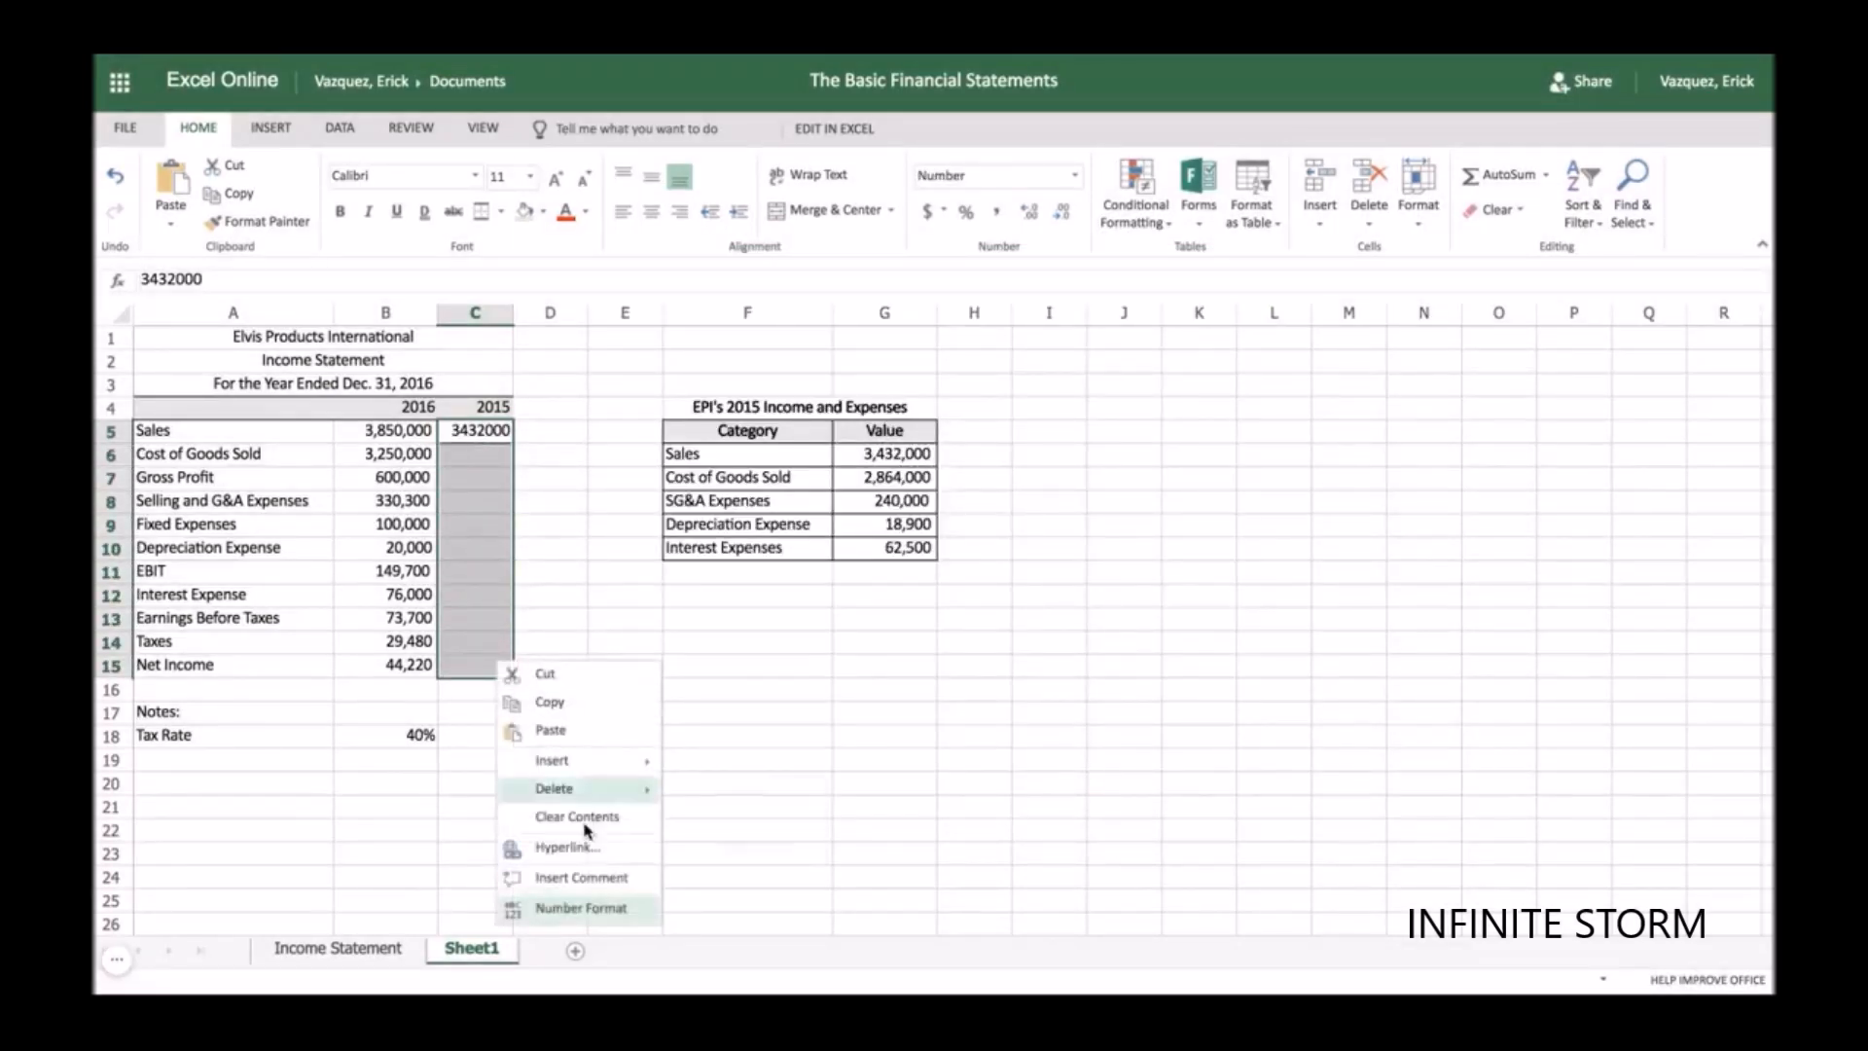
left_click(594, 903)
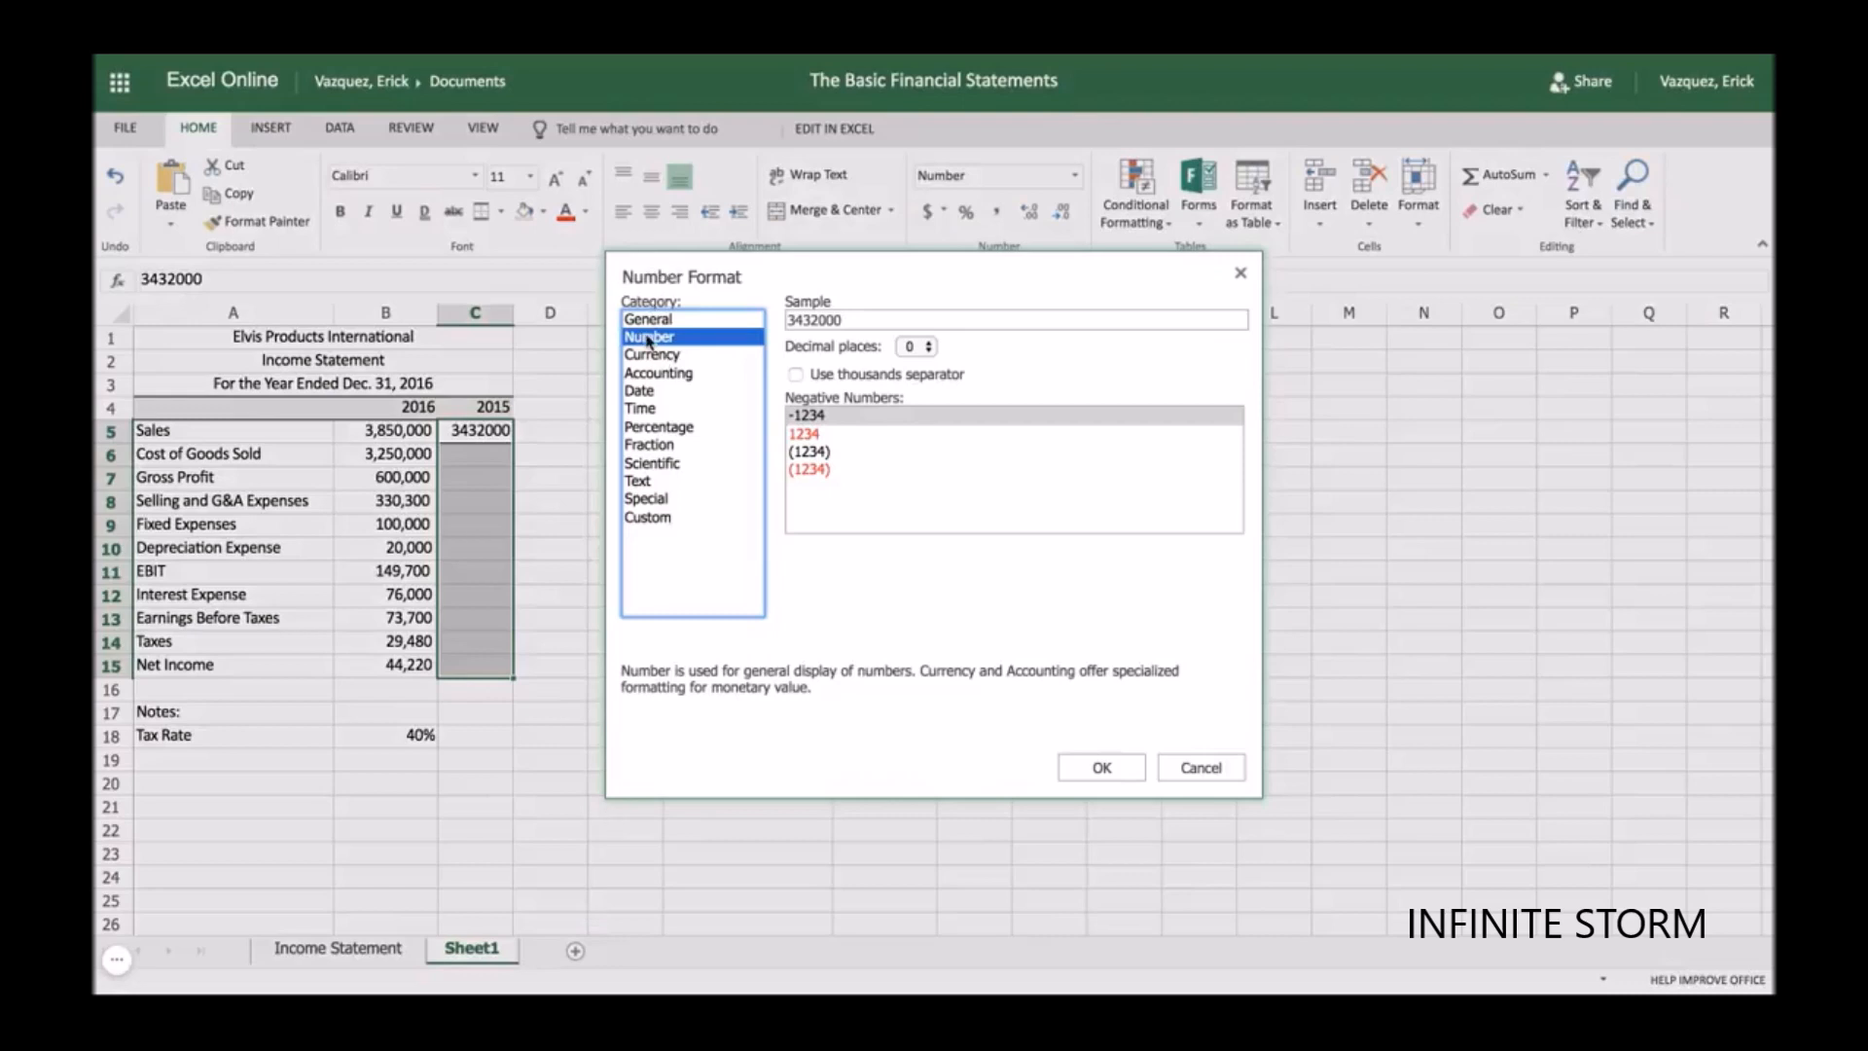
left_click(1099, 767)
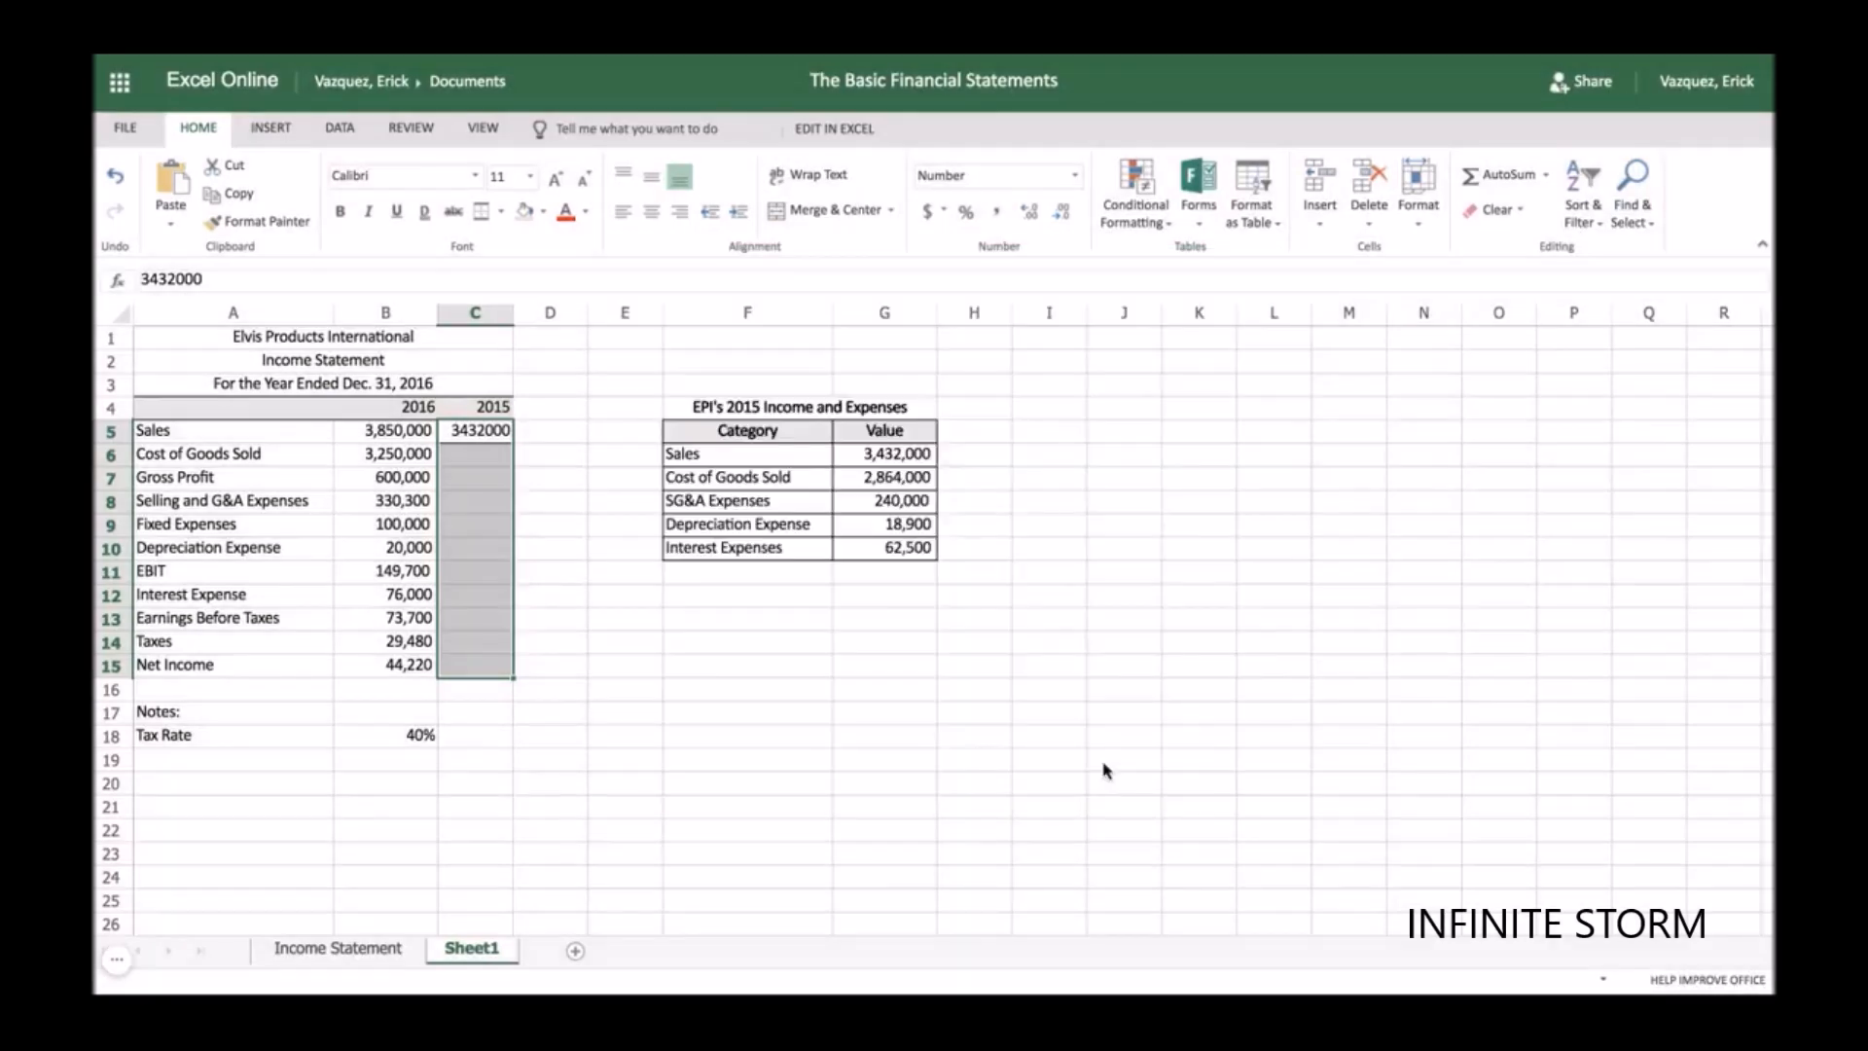
- Copy the 2015 Cost of Goods Sold value from G7 into C6 and apply the Number format to it
left_click(882, 478)
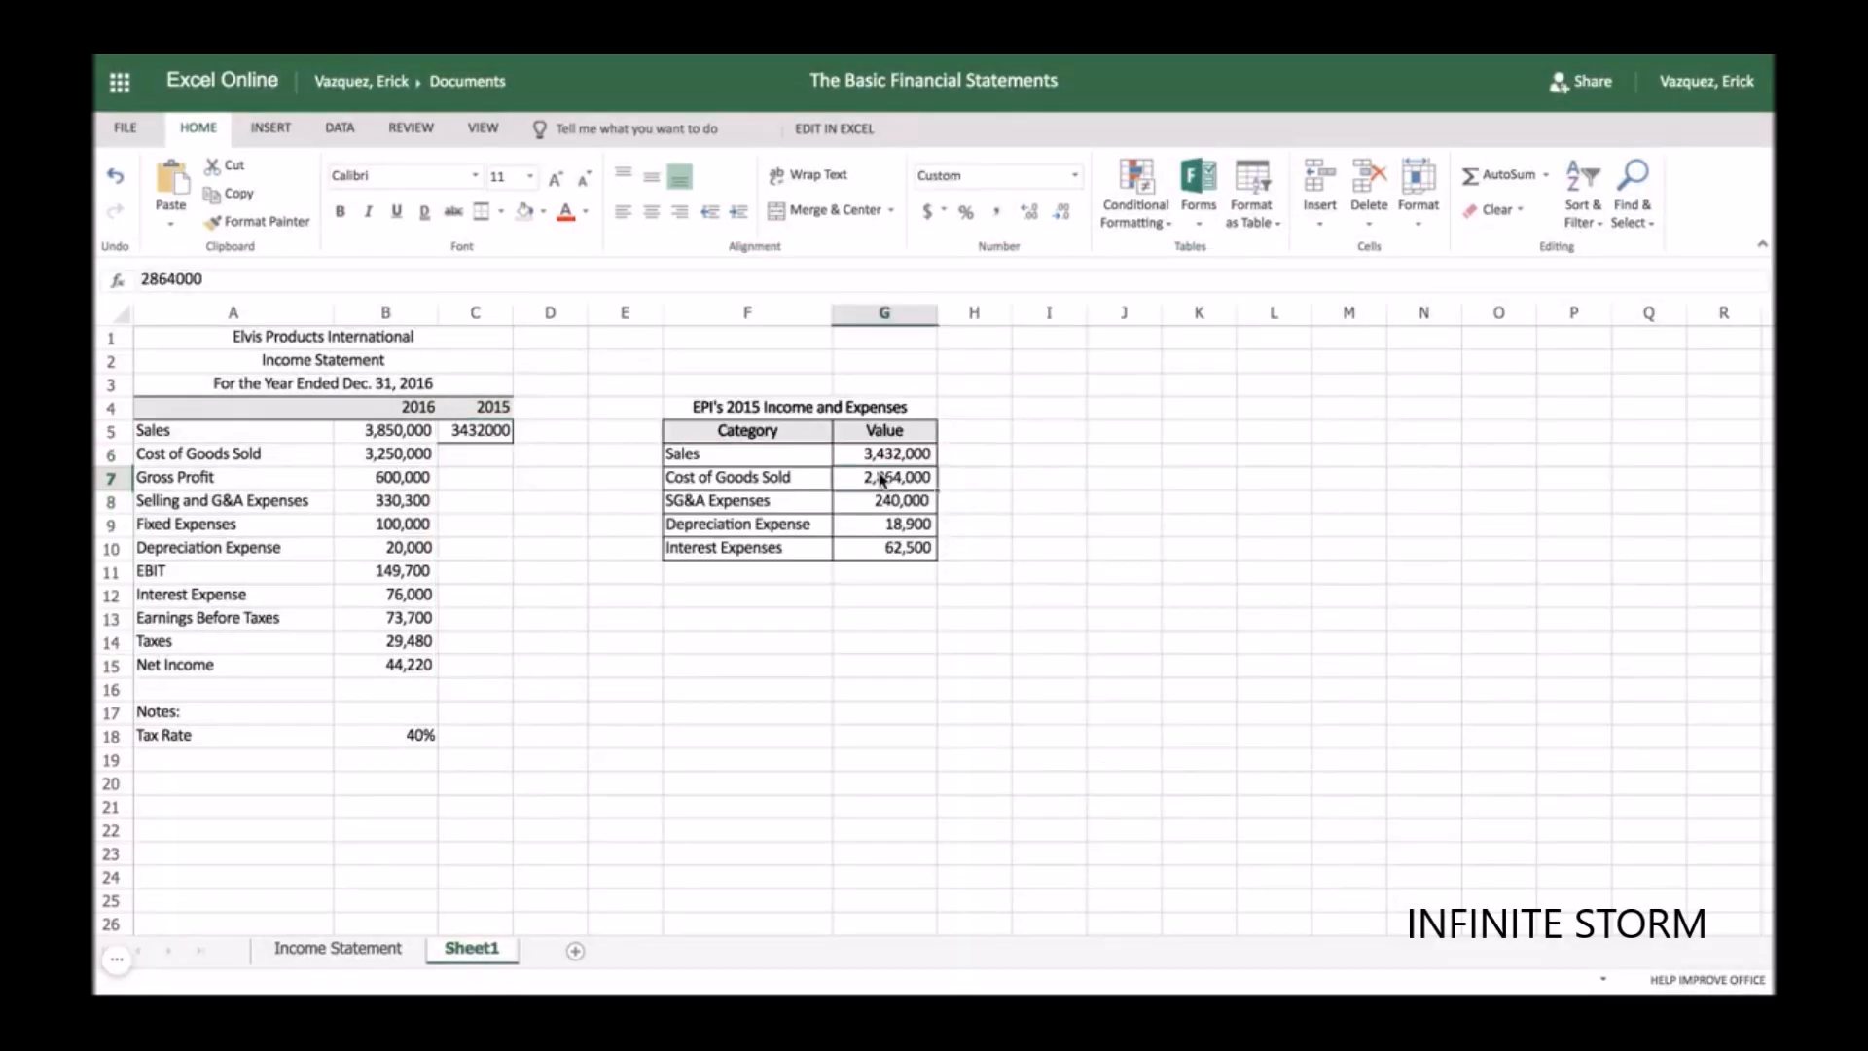
key("ctrl+c")
left_click(471, 455)
key("ctrl+v")
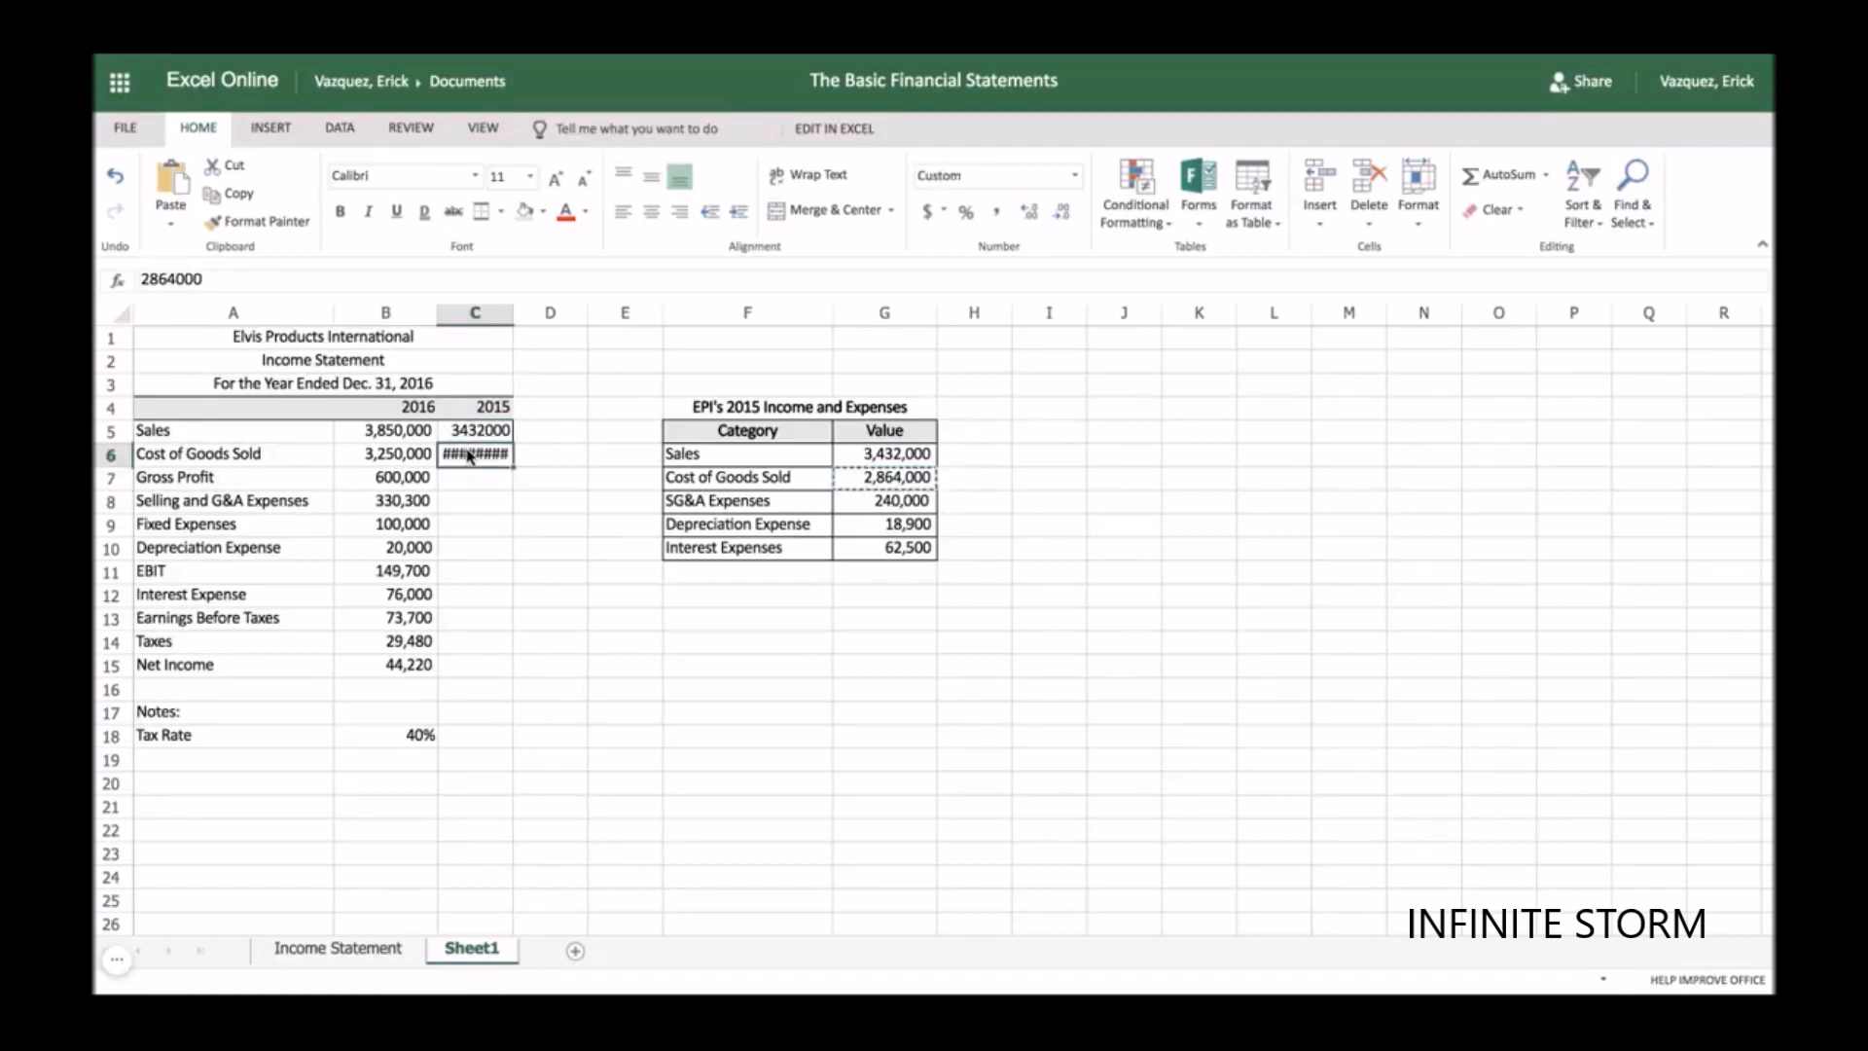
right_click(469, 455)
left_click(580, 708)
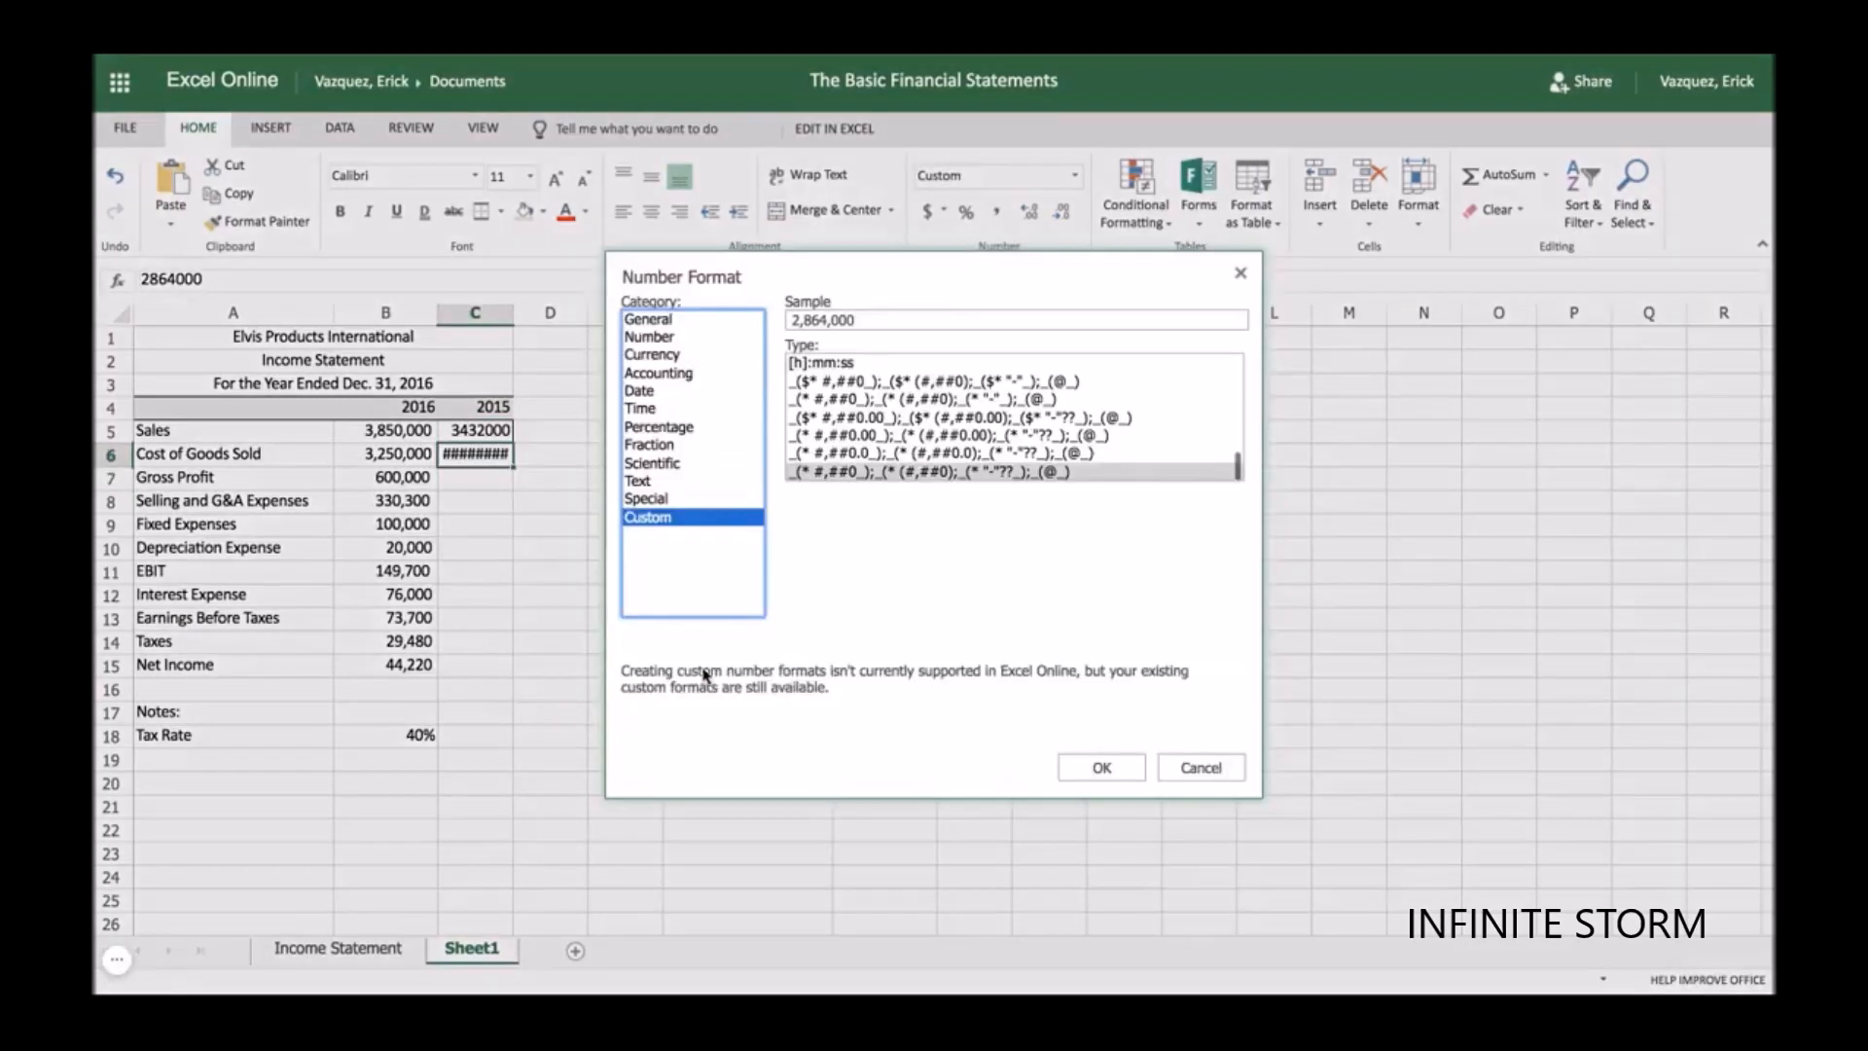
left_click(684, 339)
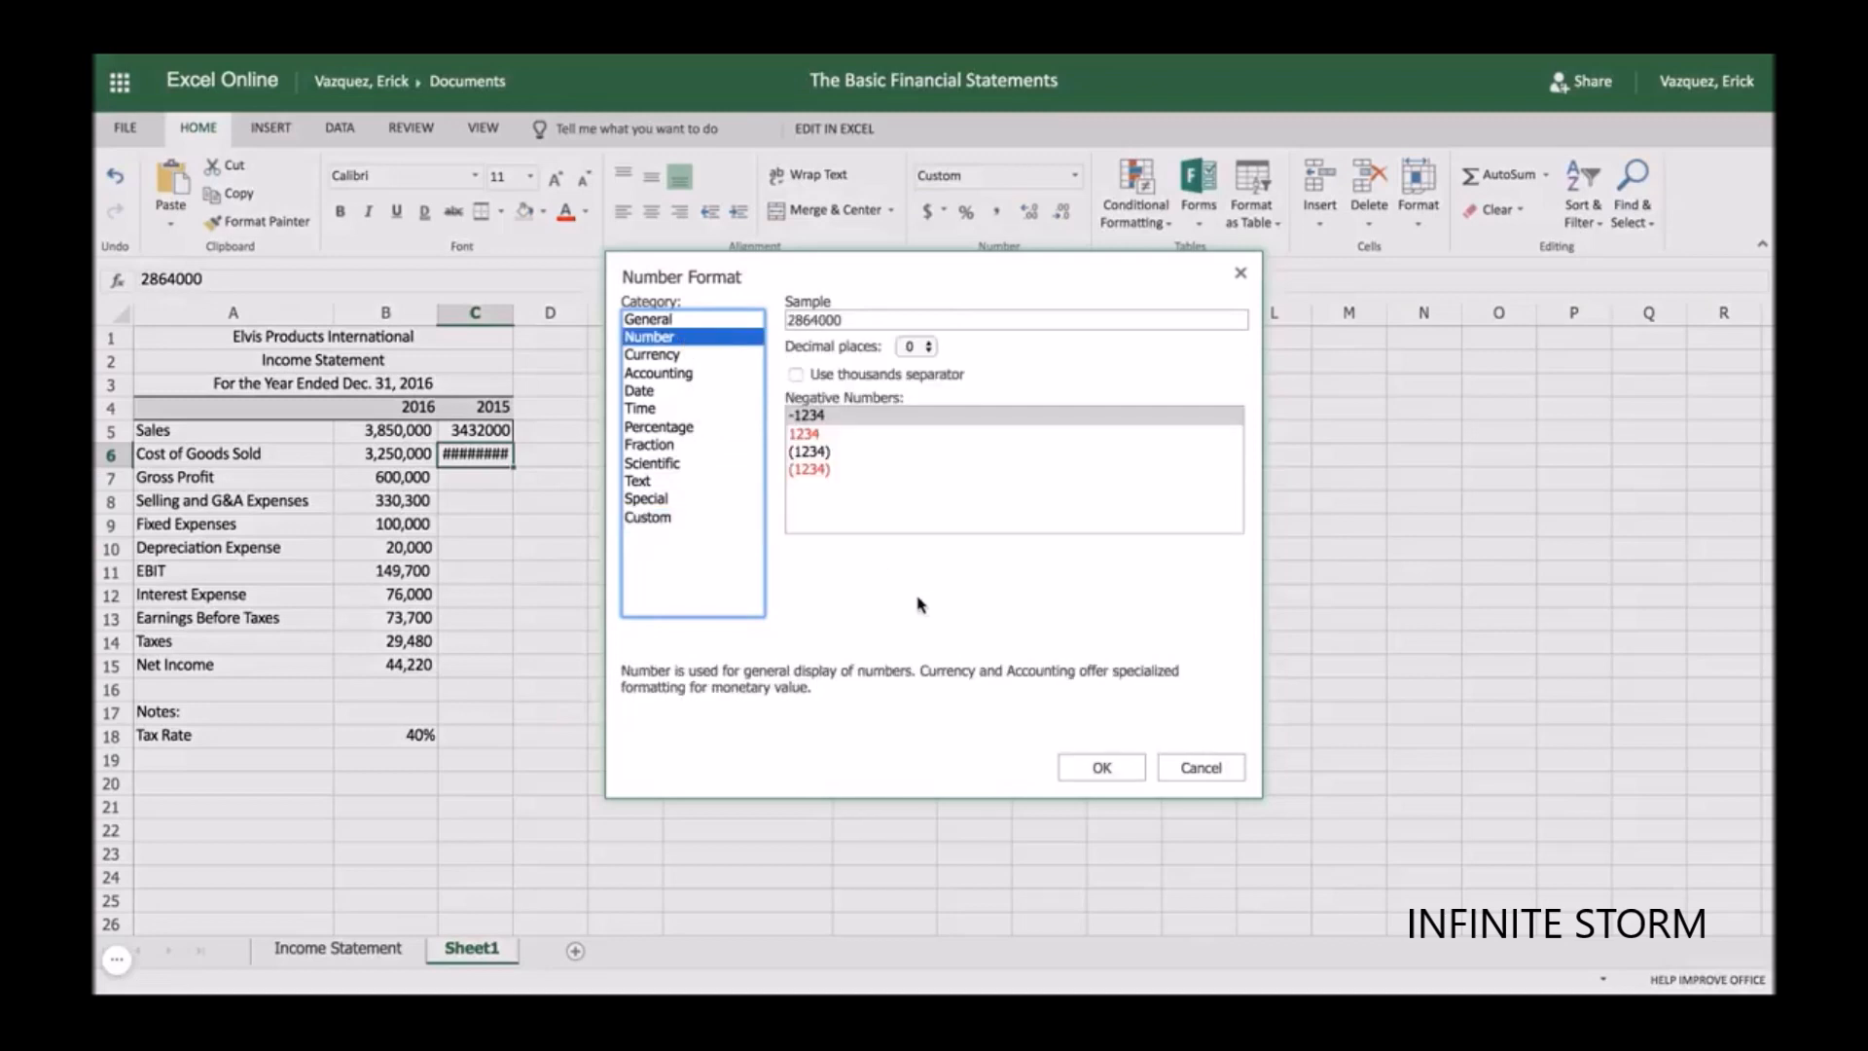
left_click(1111, 769)
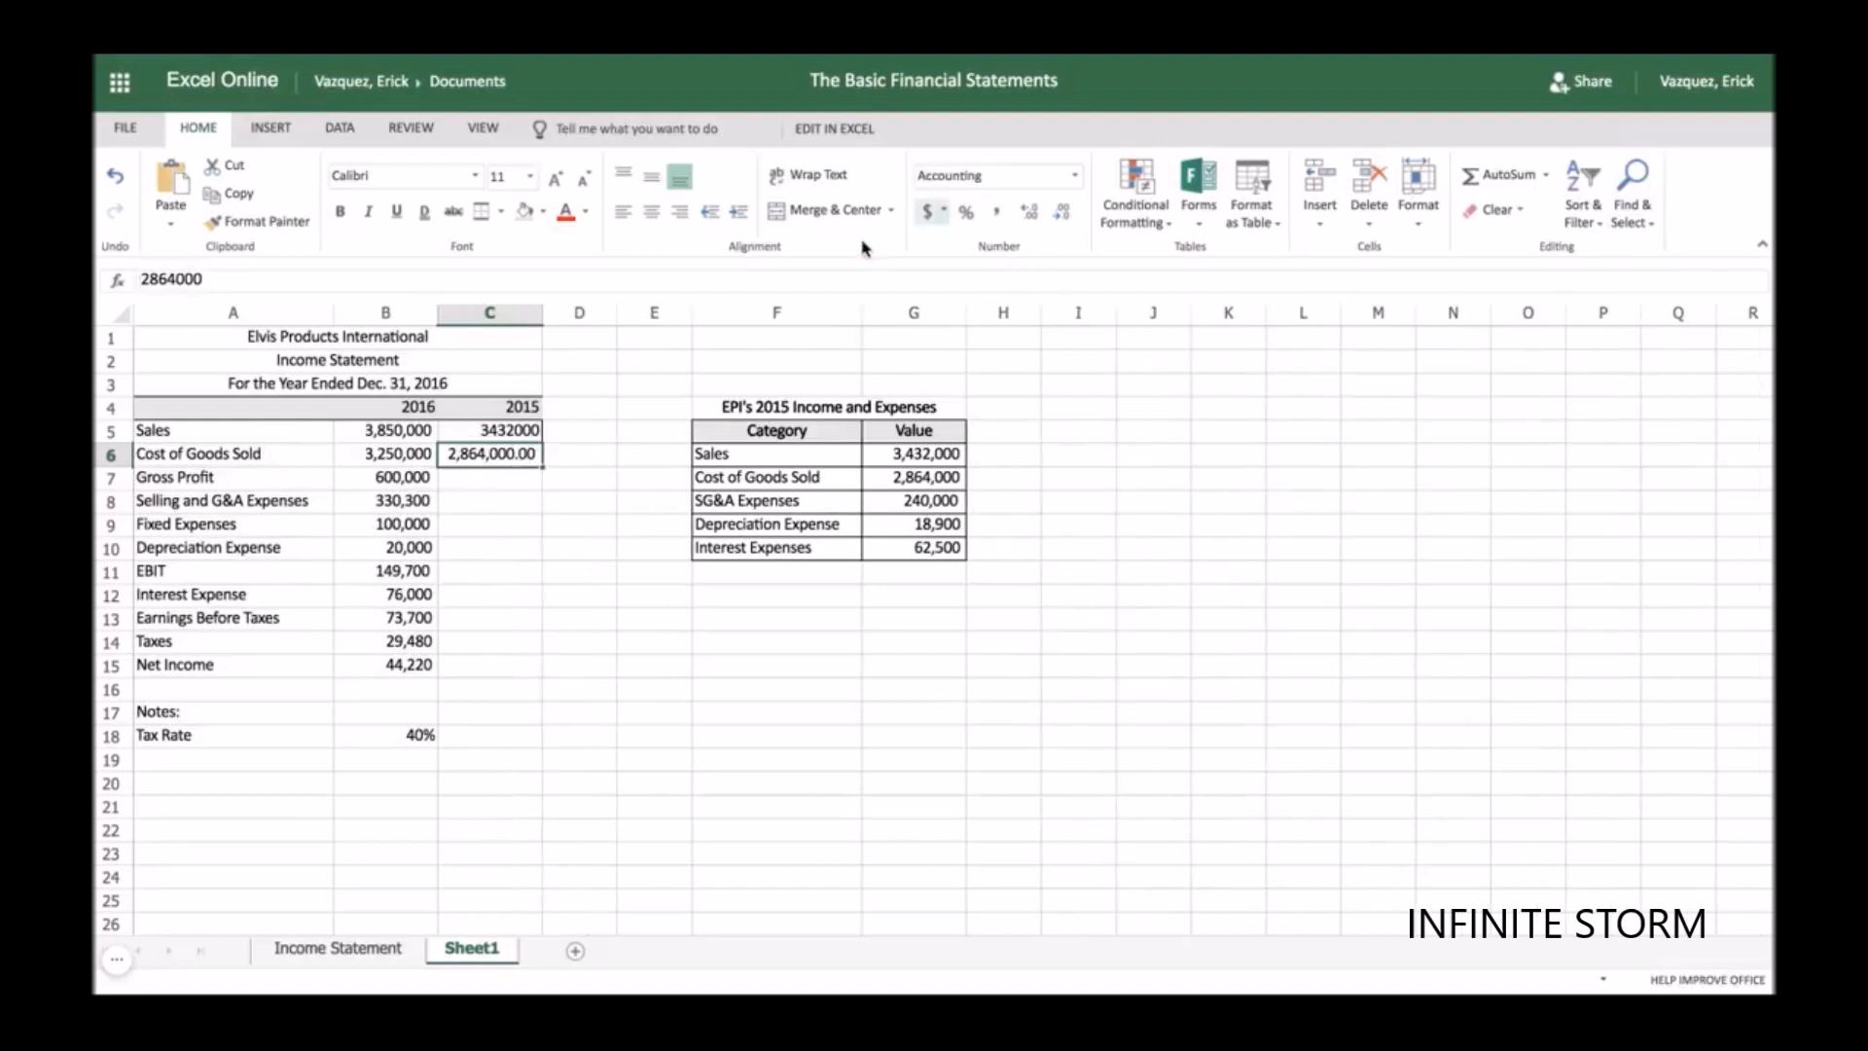
- Show the 2015 Sales and Cost of Goods Sold in C5 and C6 in comma style without decimals
left_click(513, 431)
left_click(996, 212)
left_click(1064, 213)
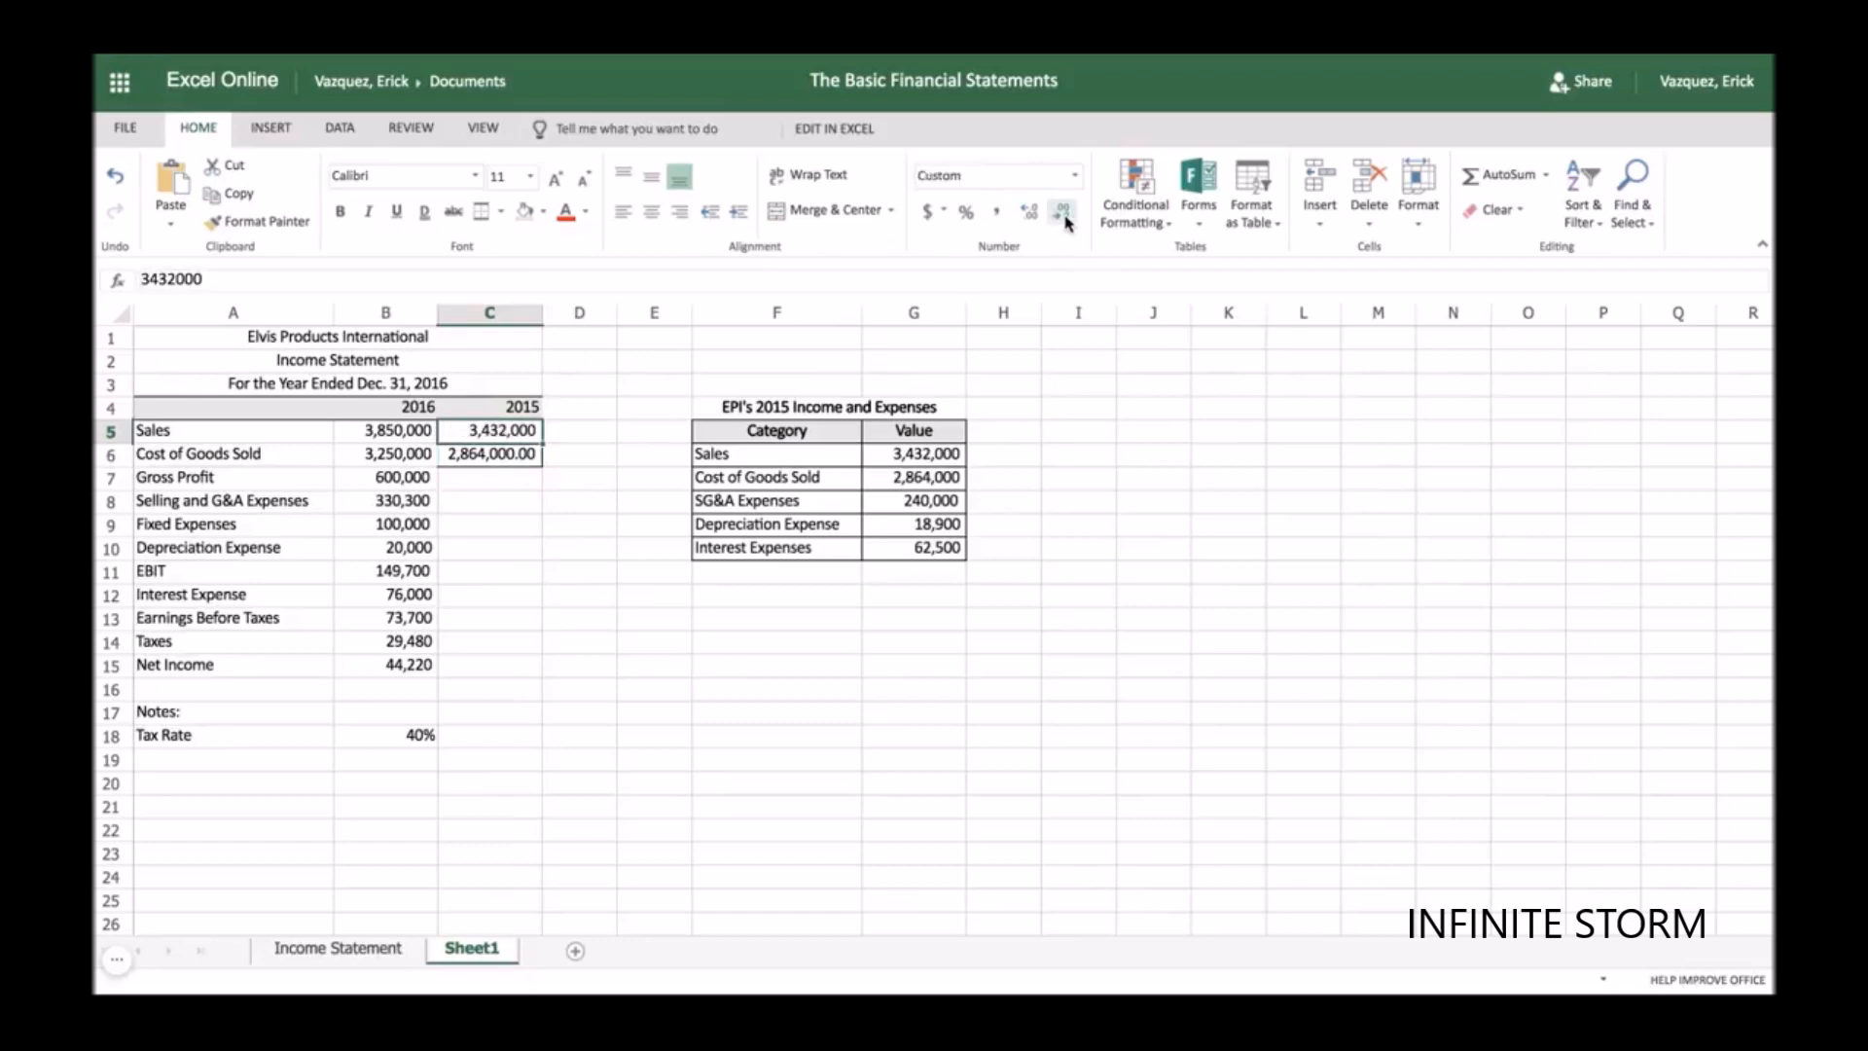
left_click(493, 457)
left_click(1058, 224)
left_click(1058, 224)
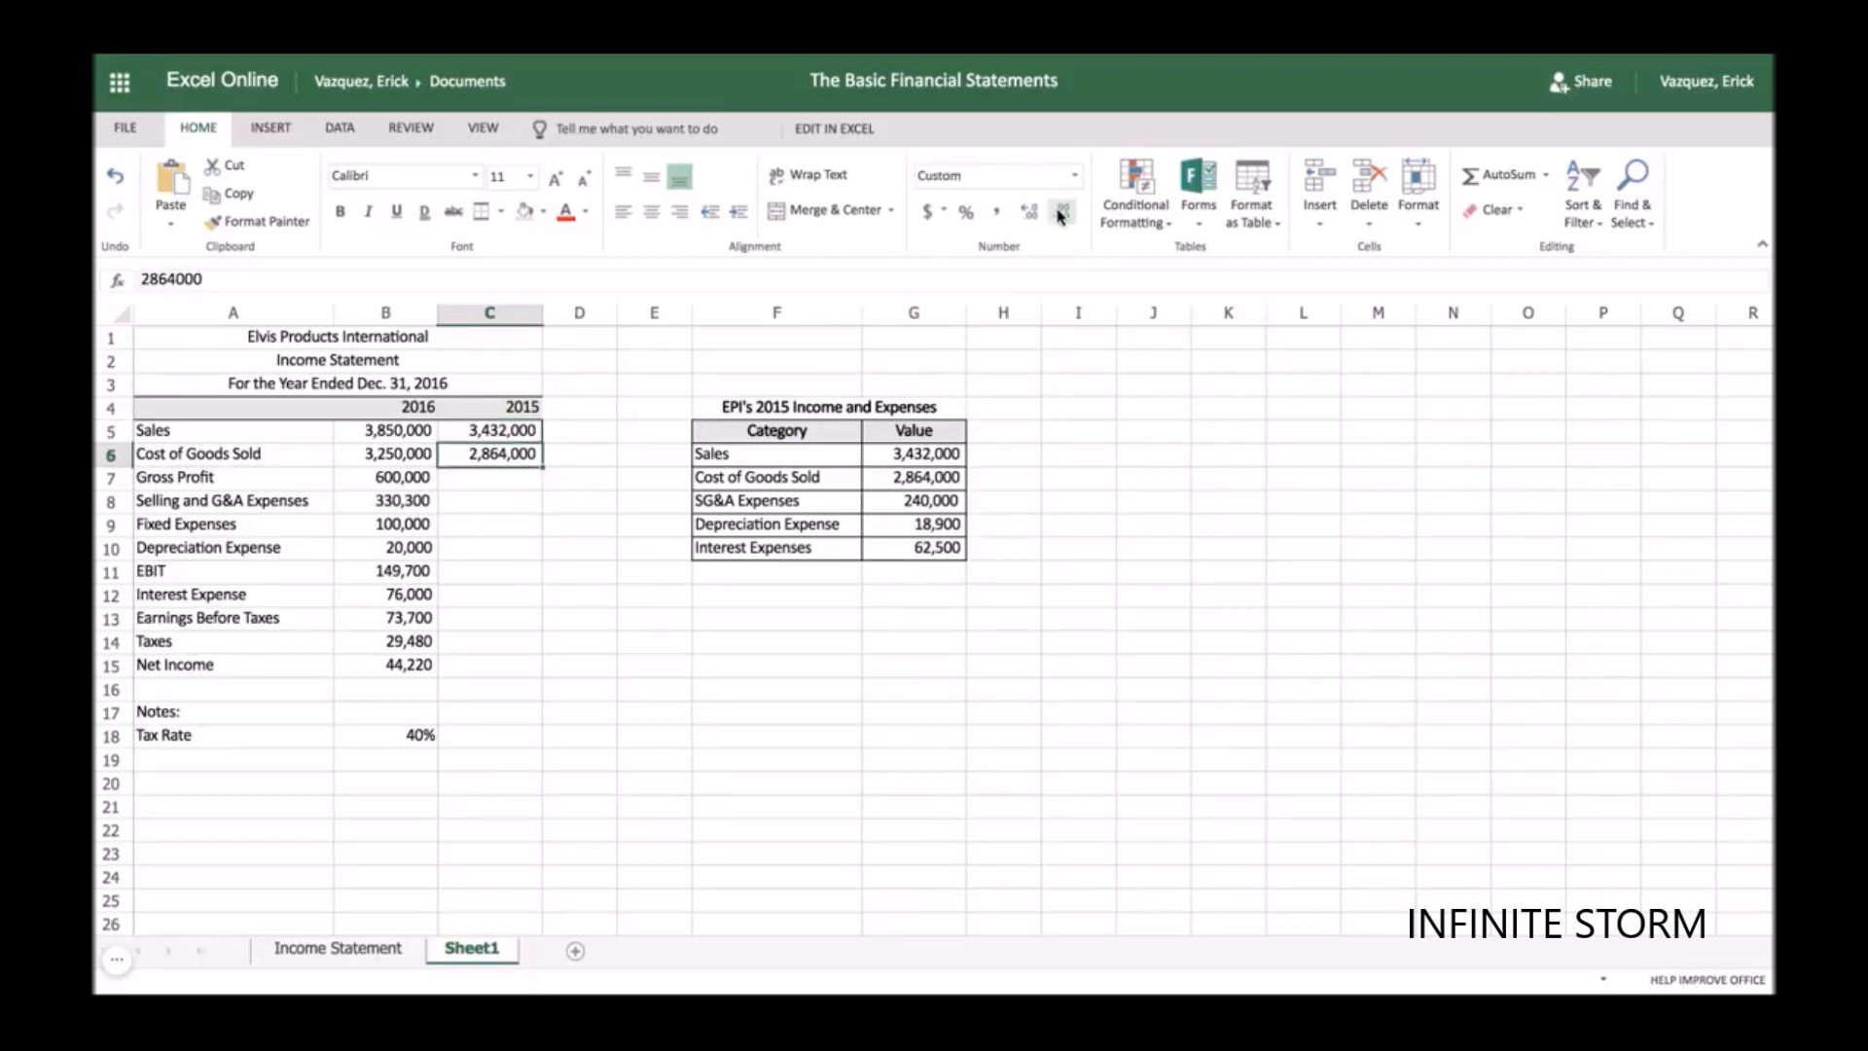
- Fill the Gross Profit formula from B7 across into C7 for 2015
left_click(489, 485)
left_click(409, 487)
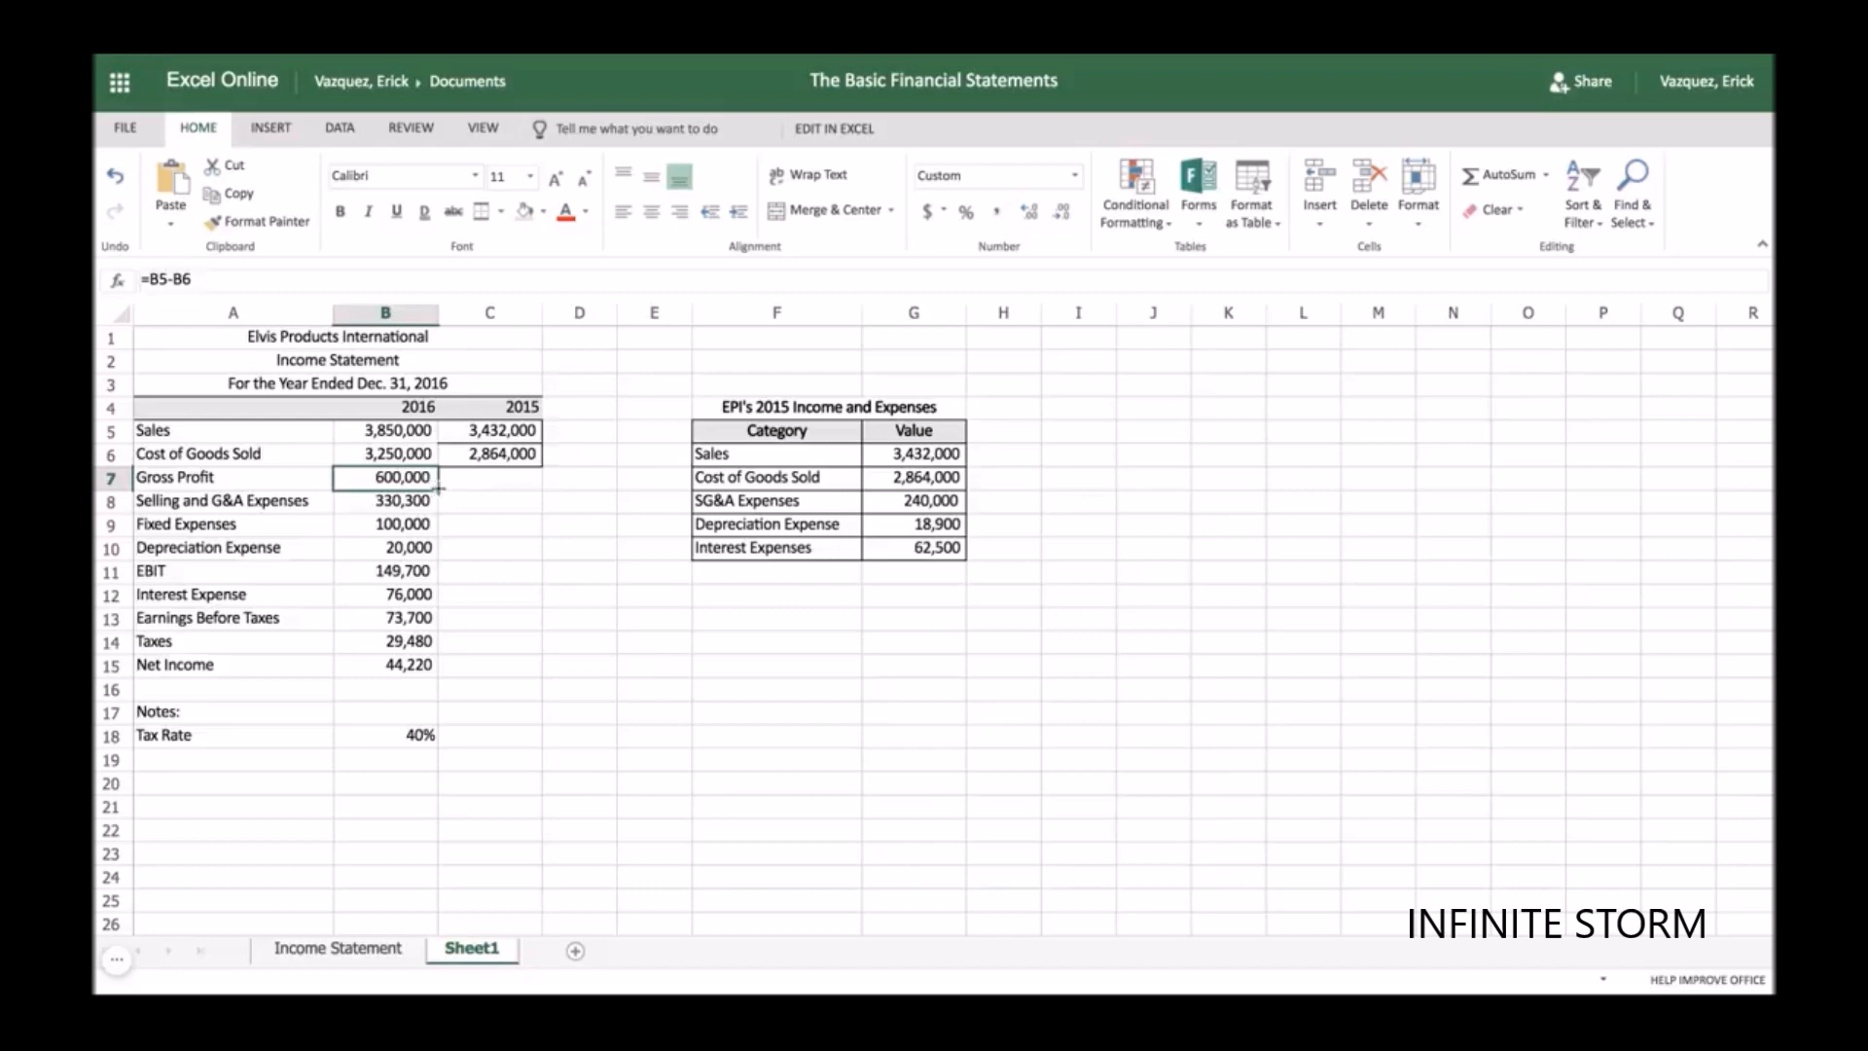
left_click_drag(439, 489, 542, 489)
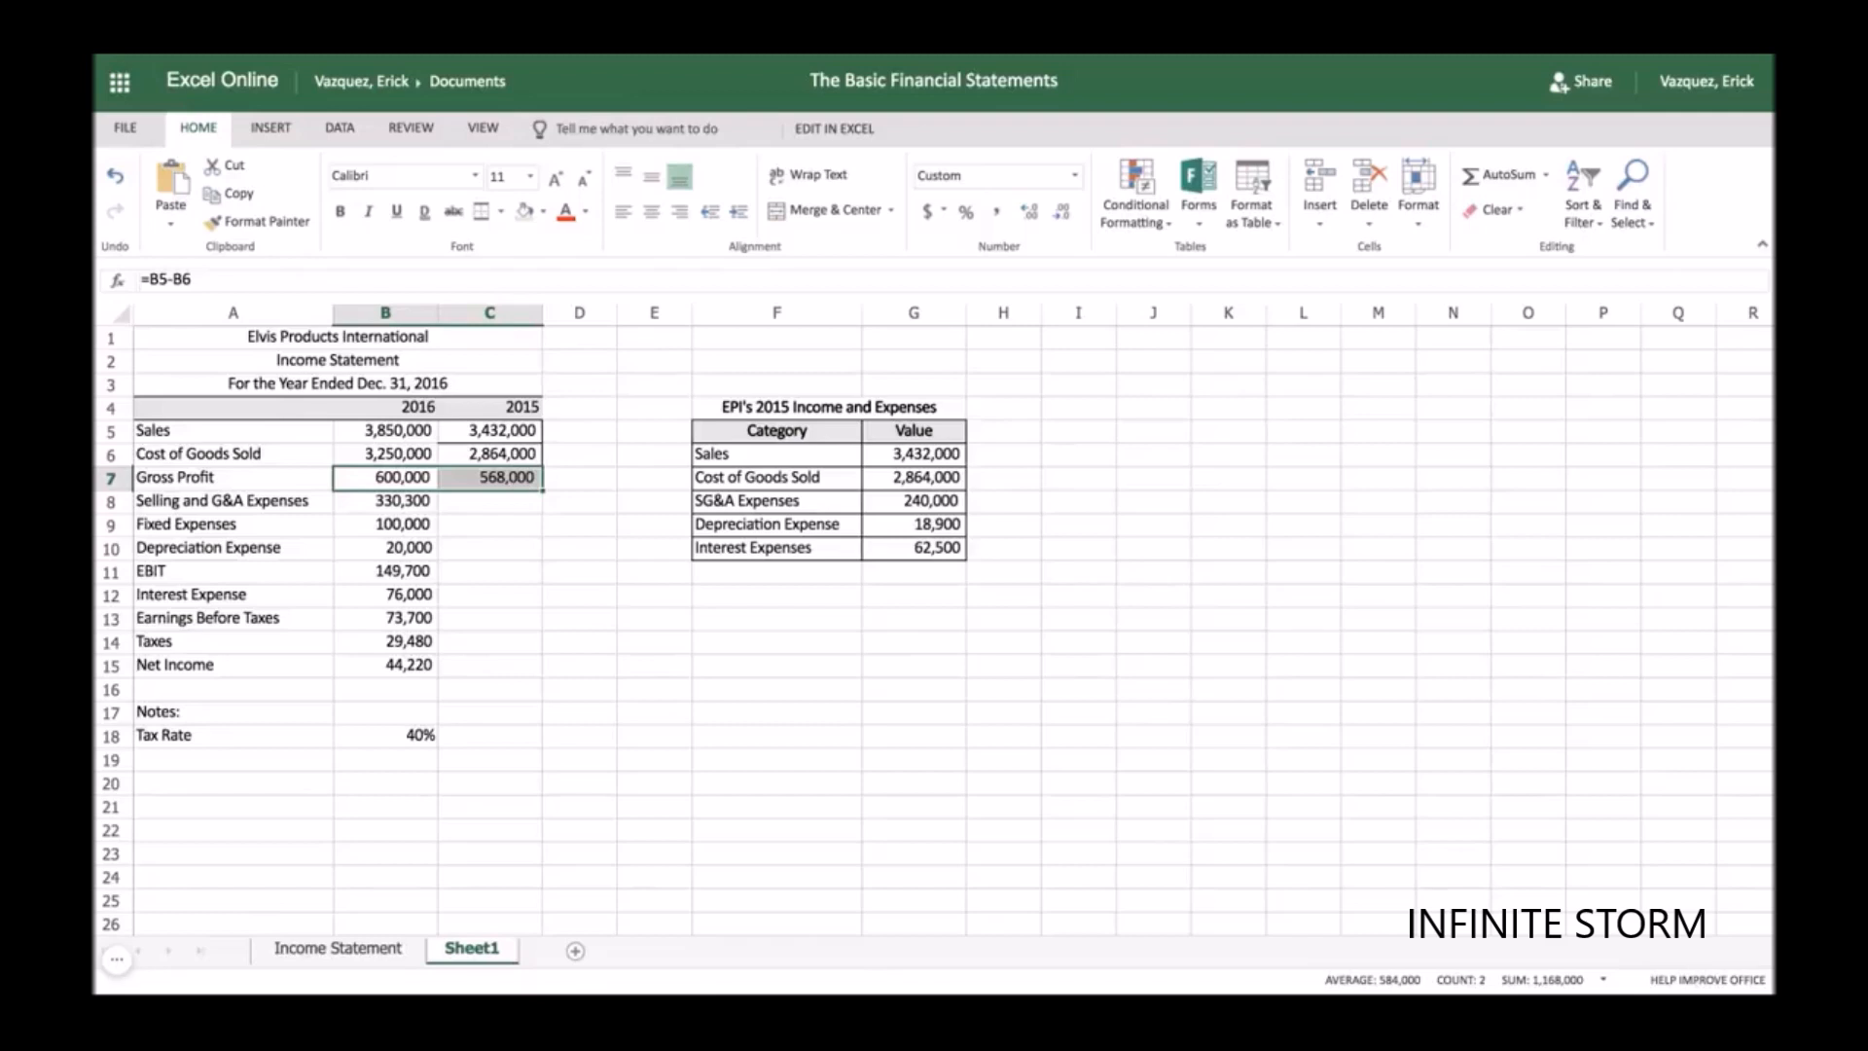
- Reformat the 2015 data table values in G6:G10 as Number, then in comma style without decimals
left_click(489, 501)
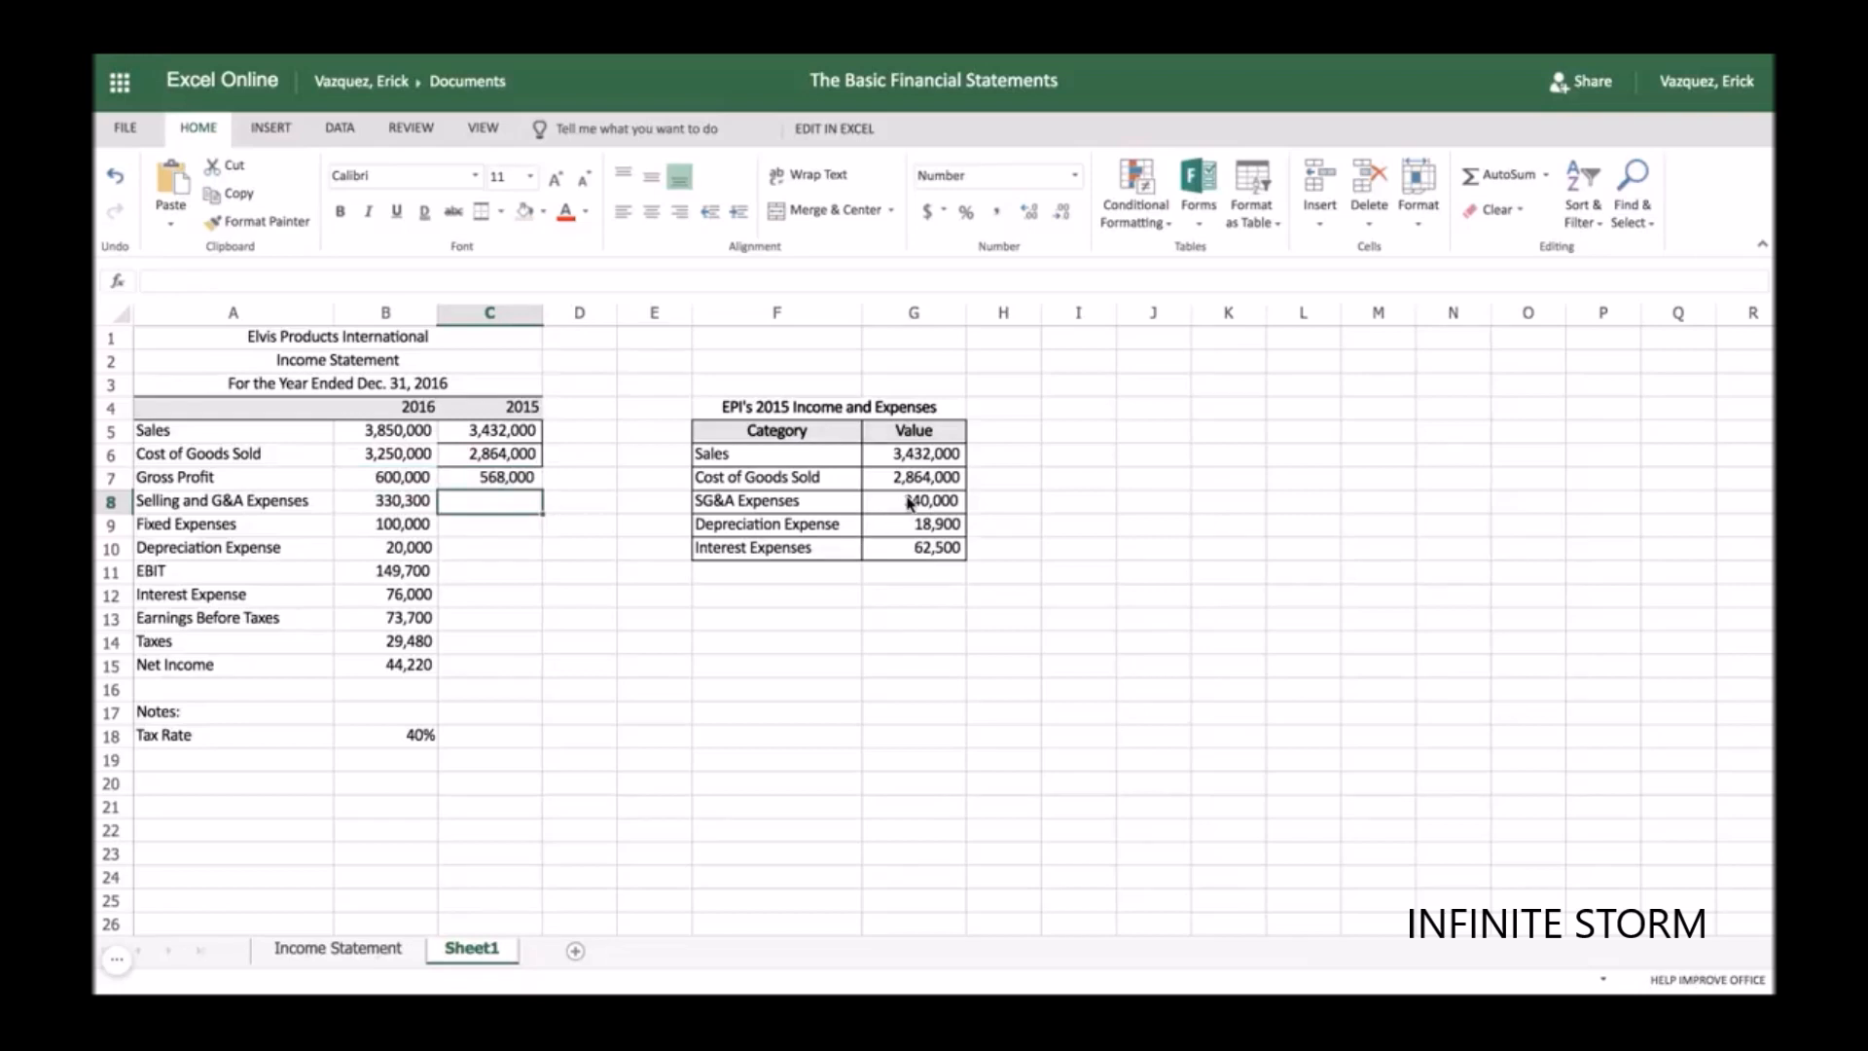
left_click(914, 455)
key("ctrl+shift+Down")
right_click(924, 513)
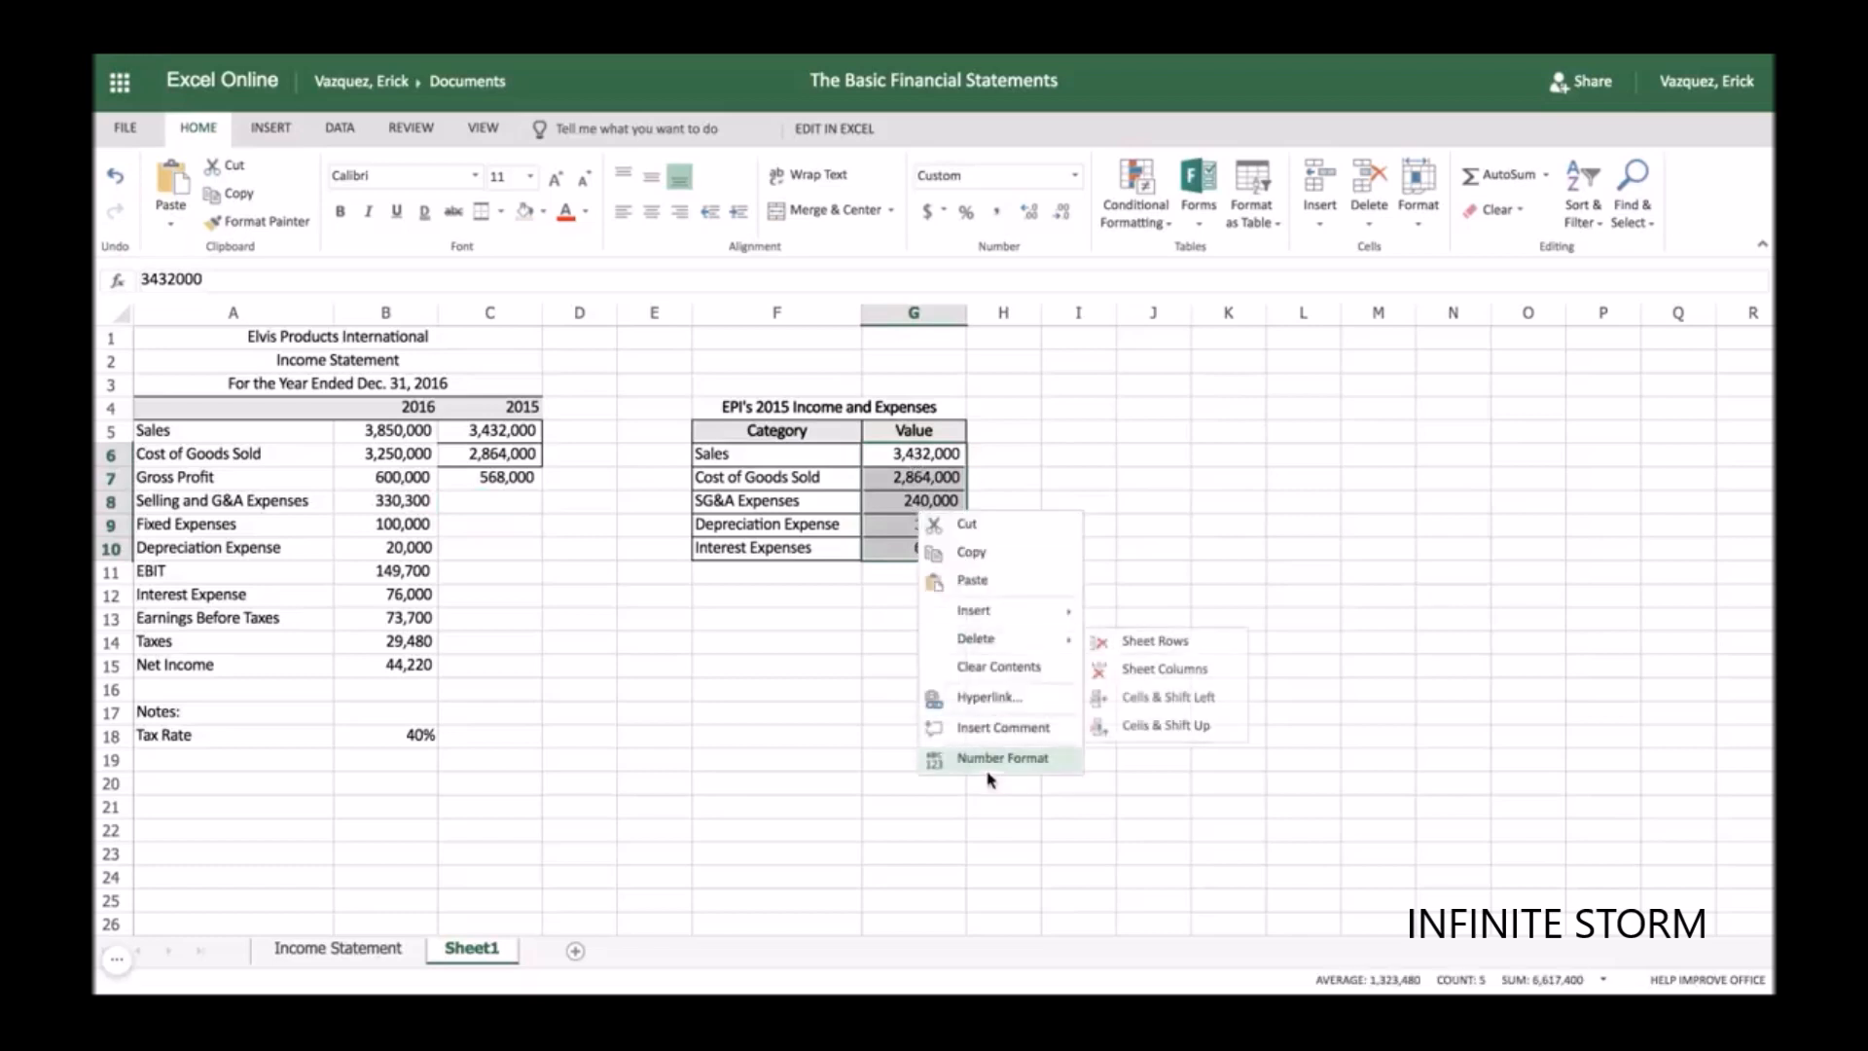
left_click(1003, 757)
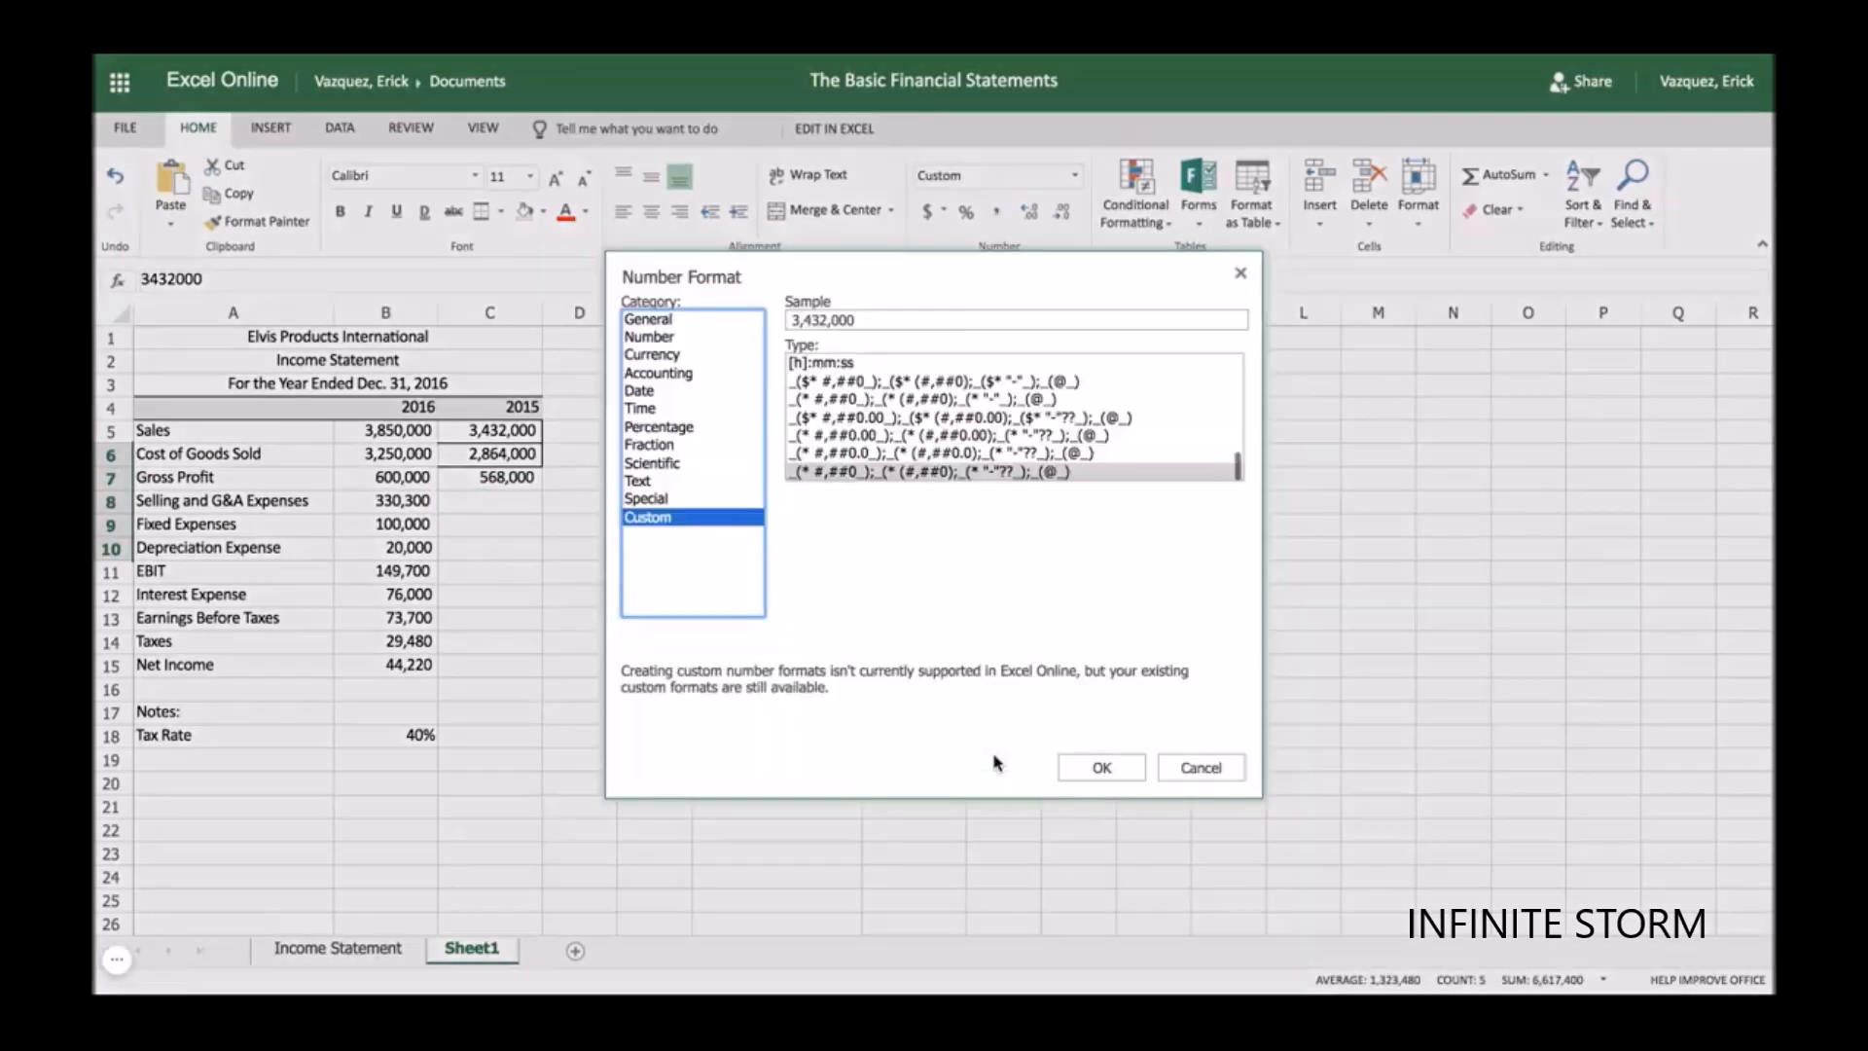
left_click(672, 337)
left_click(1111, 767)
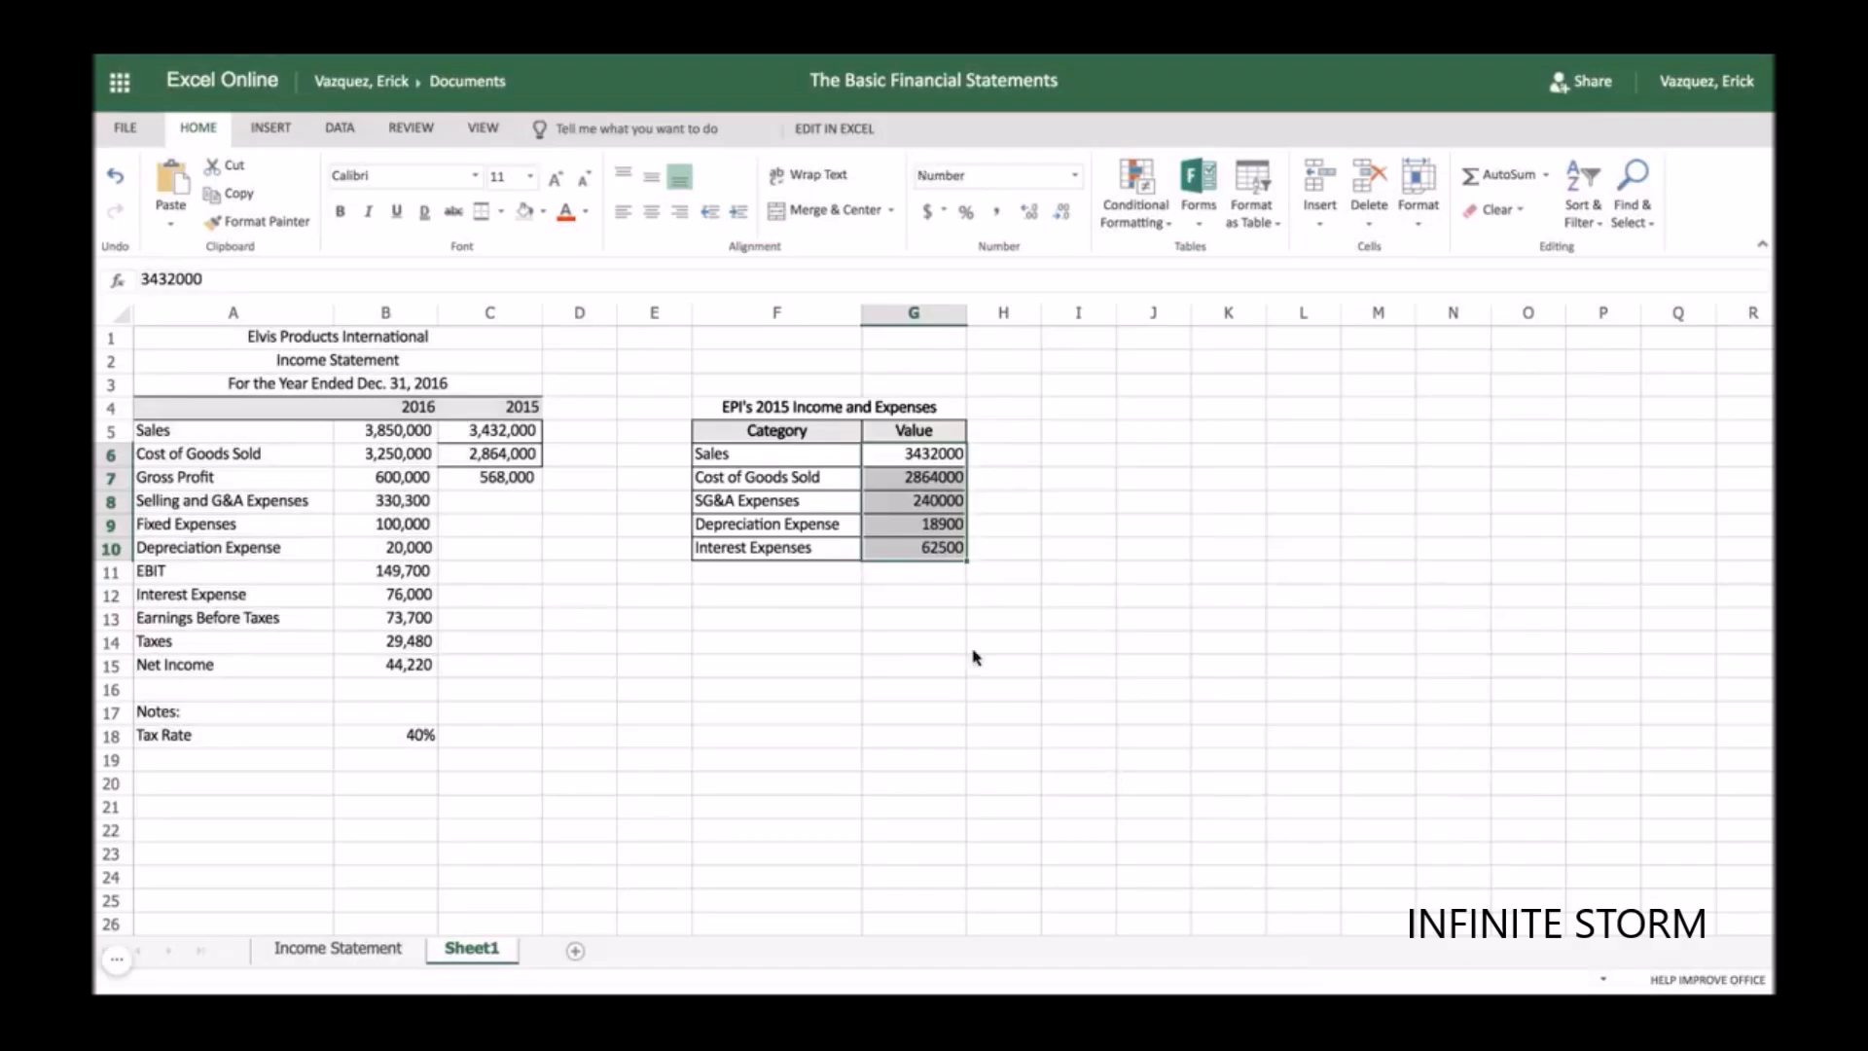
left_click(997, 211)
left_click(1062, 213)
left_click(1063, 213)
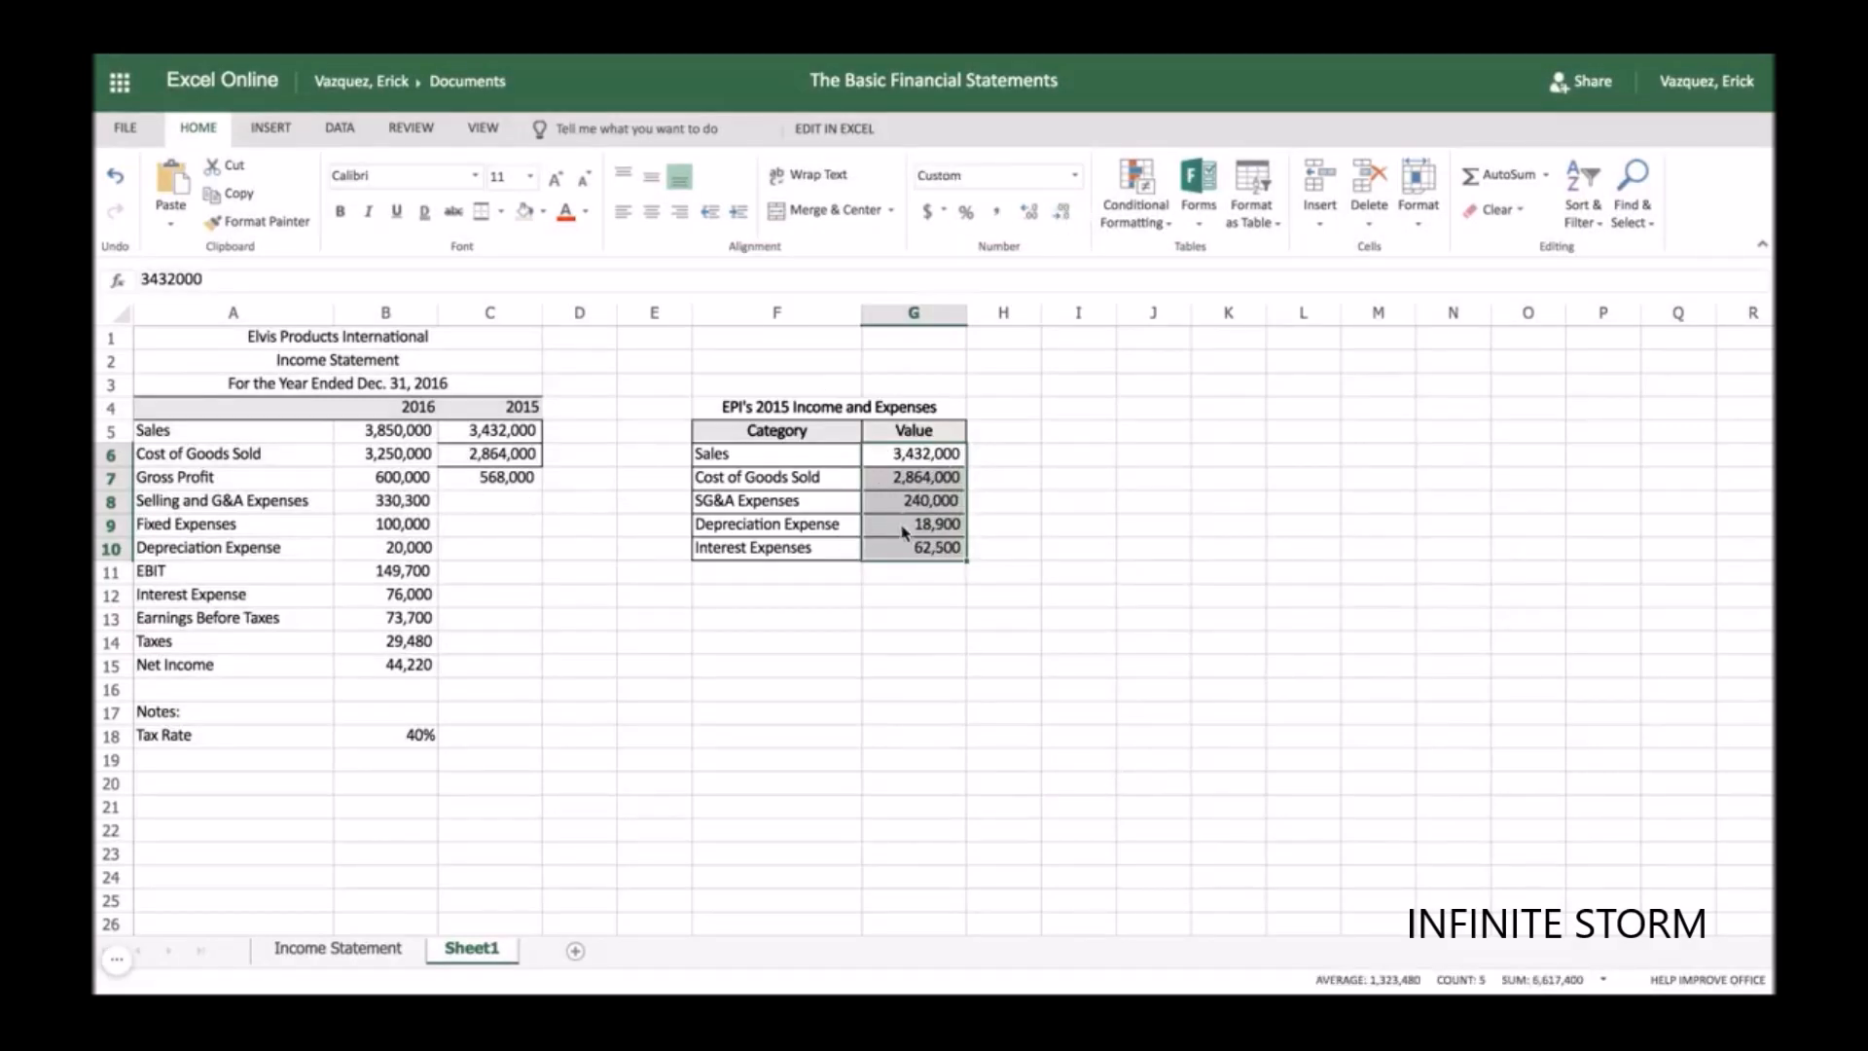
- Copy the 2015 SG&A Expenses value from G8 into C8 and fill Fixed Expenses from B9 across into C9
left_click(919, 506)
key("ctrl+c")
left_click(484, 504)
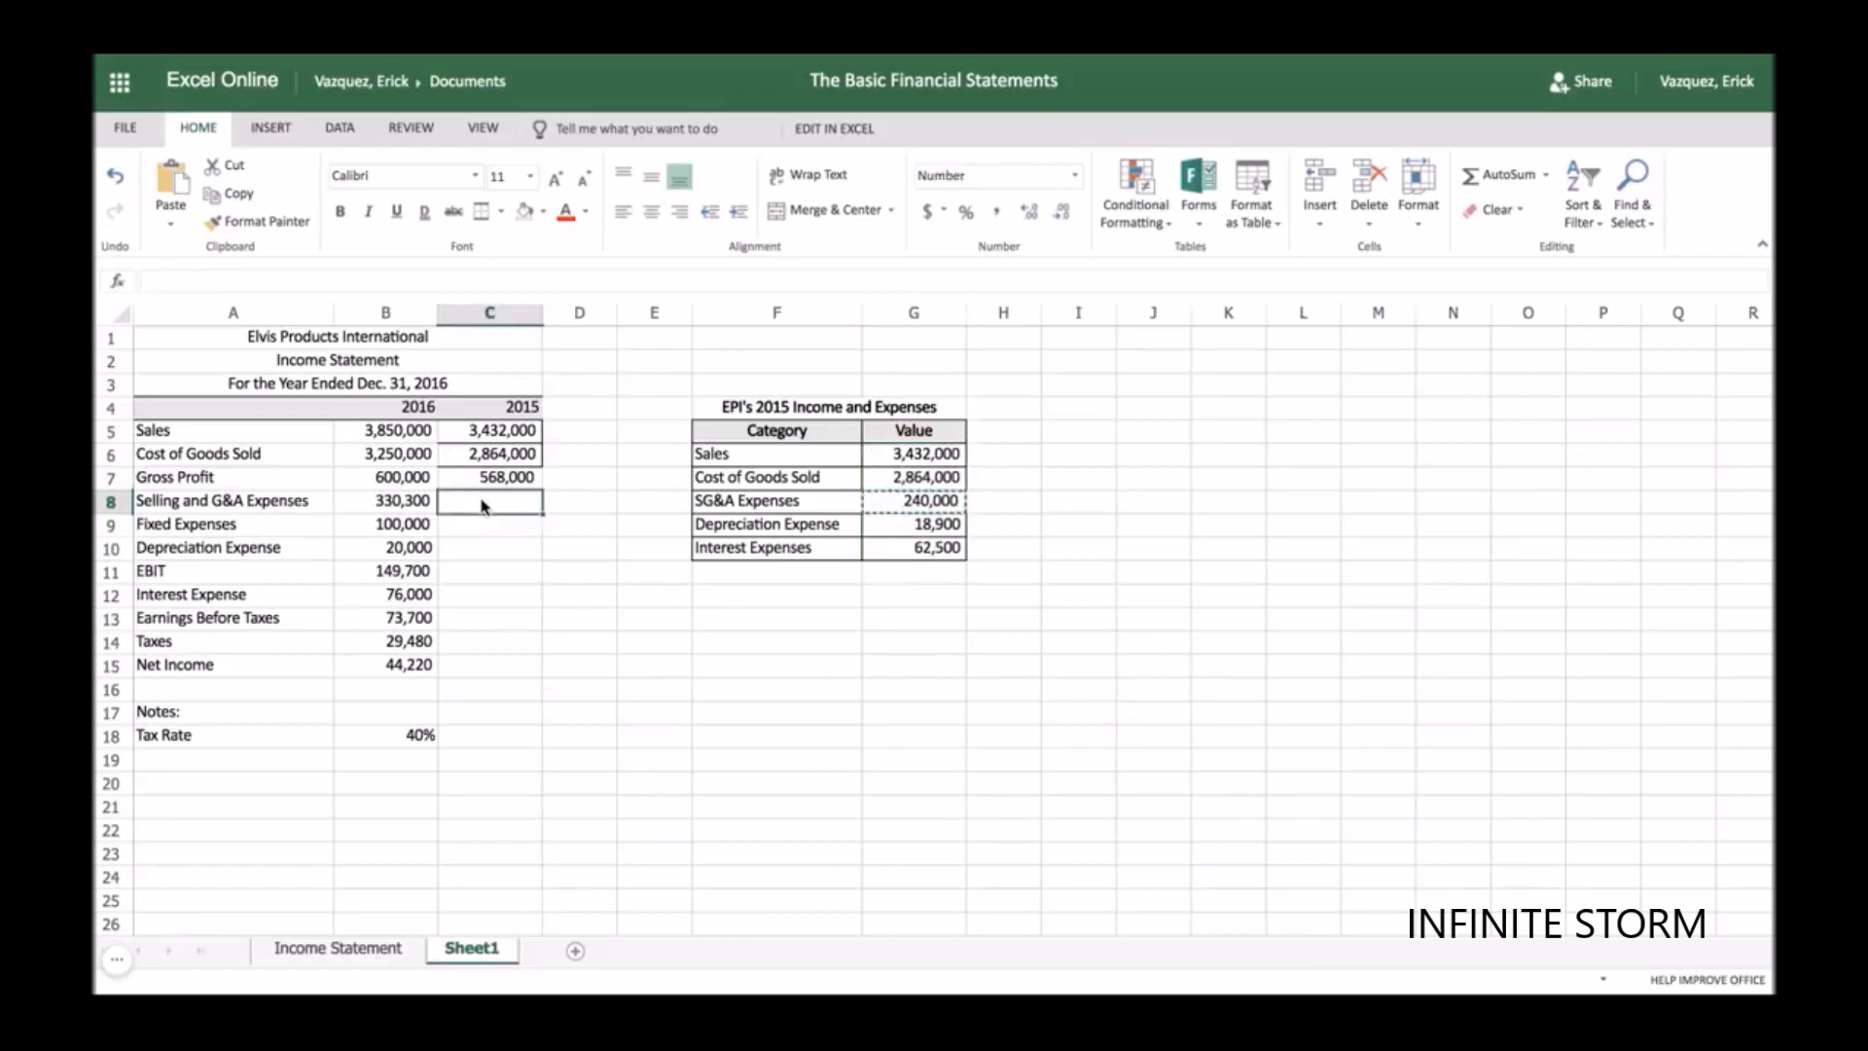
key("ctrl+v")
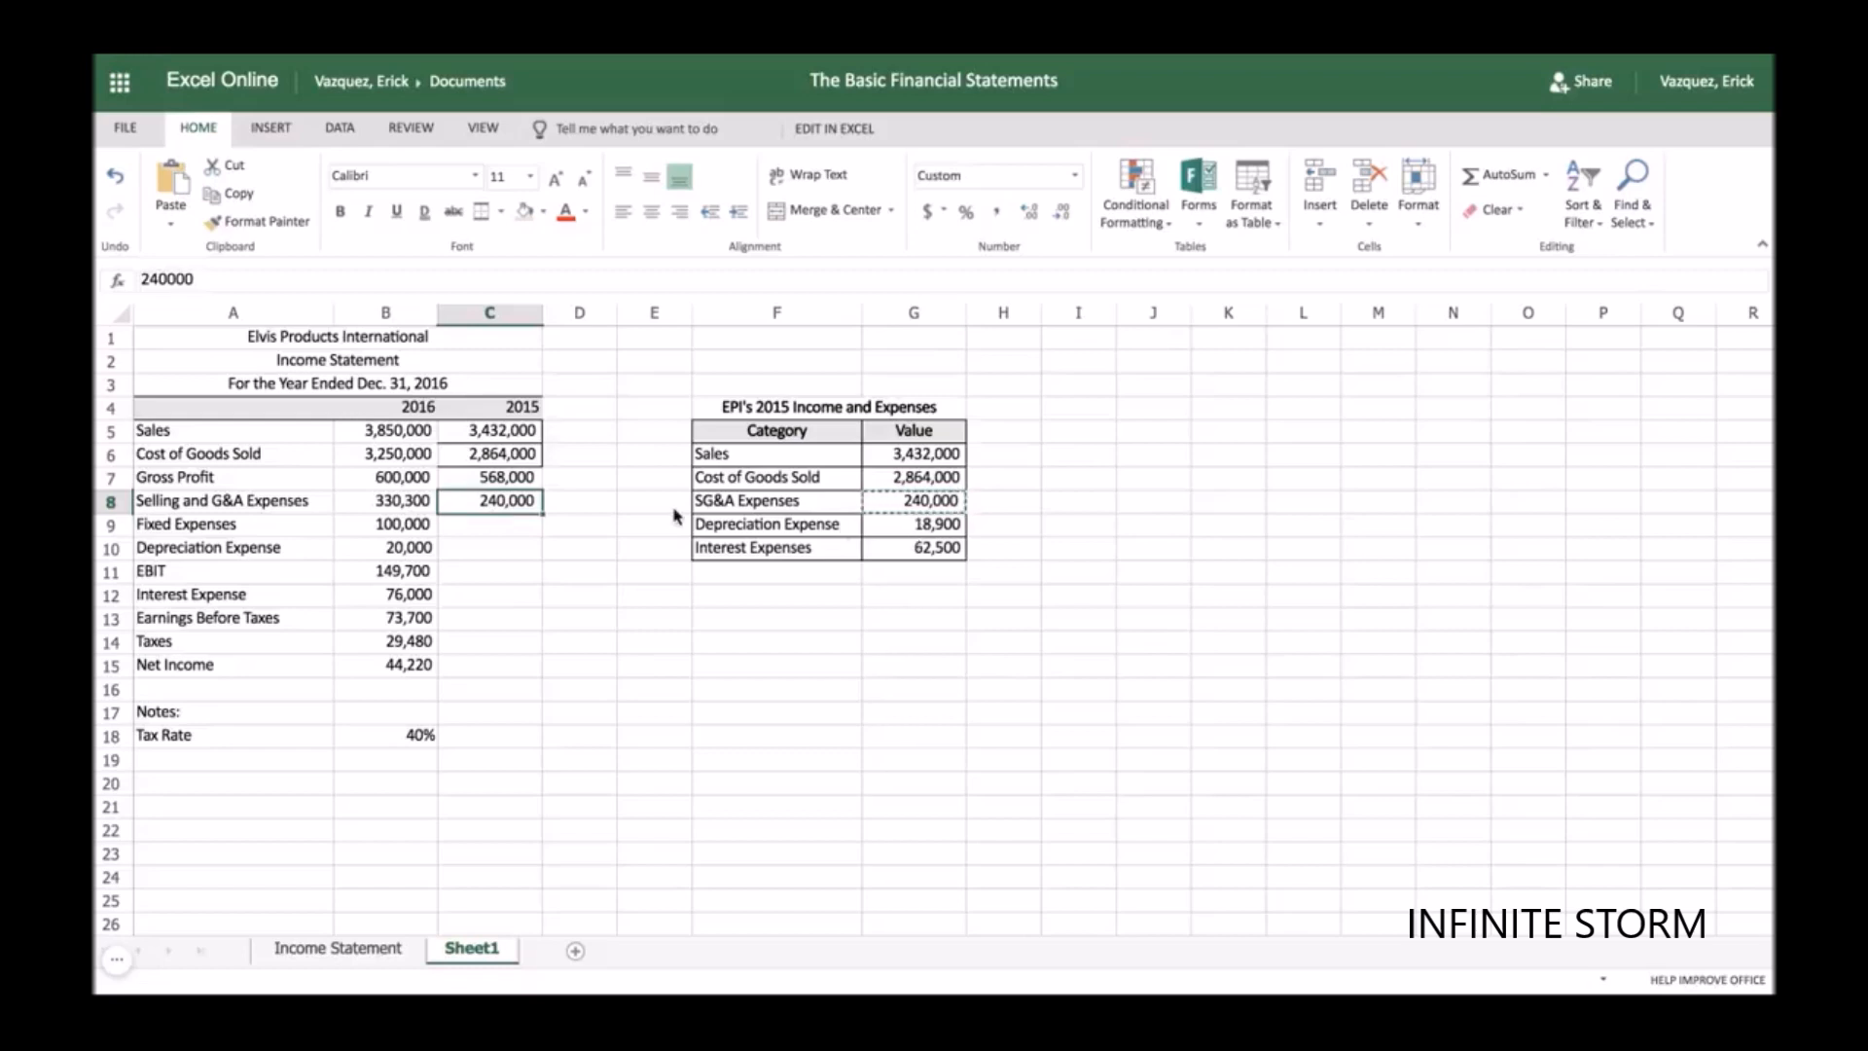
left_click(413, 530)
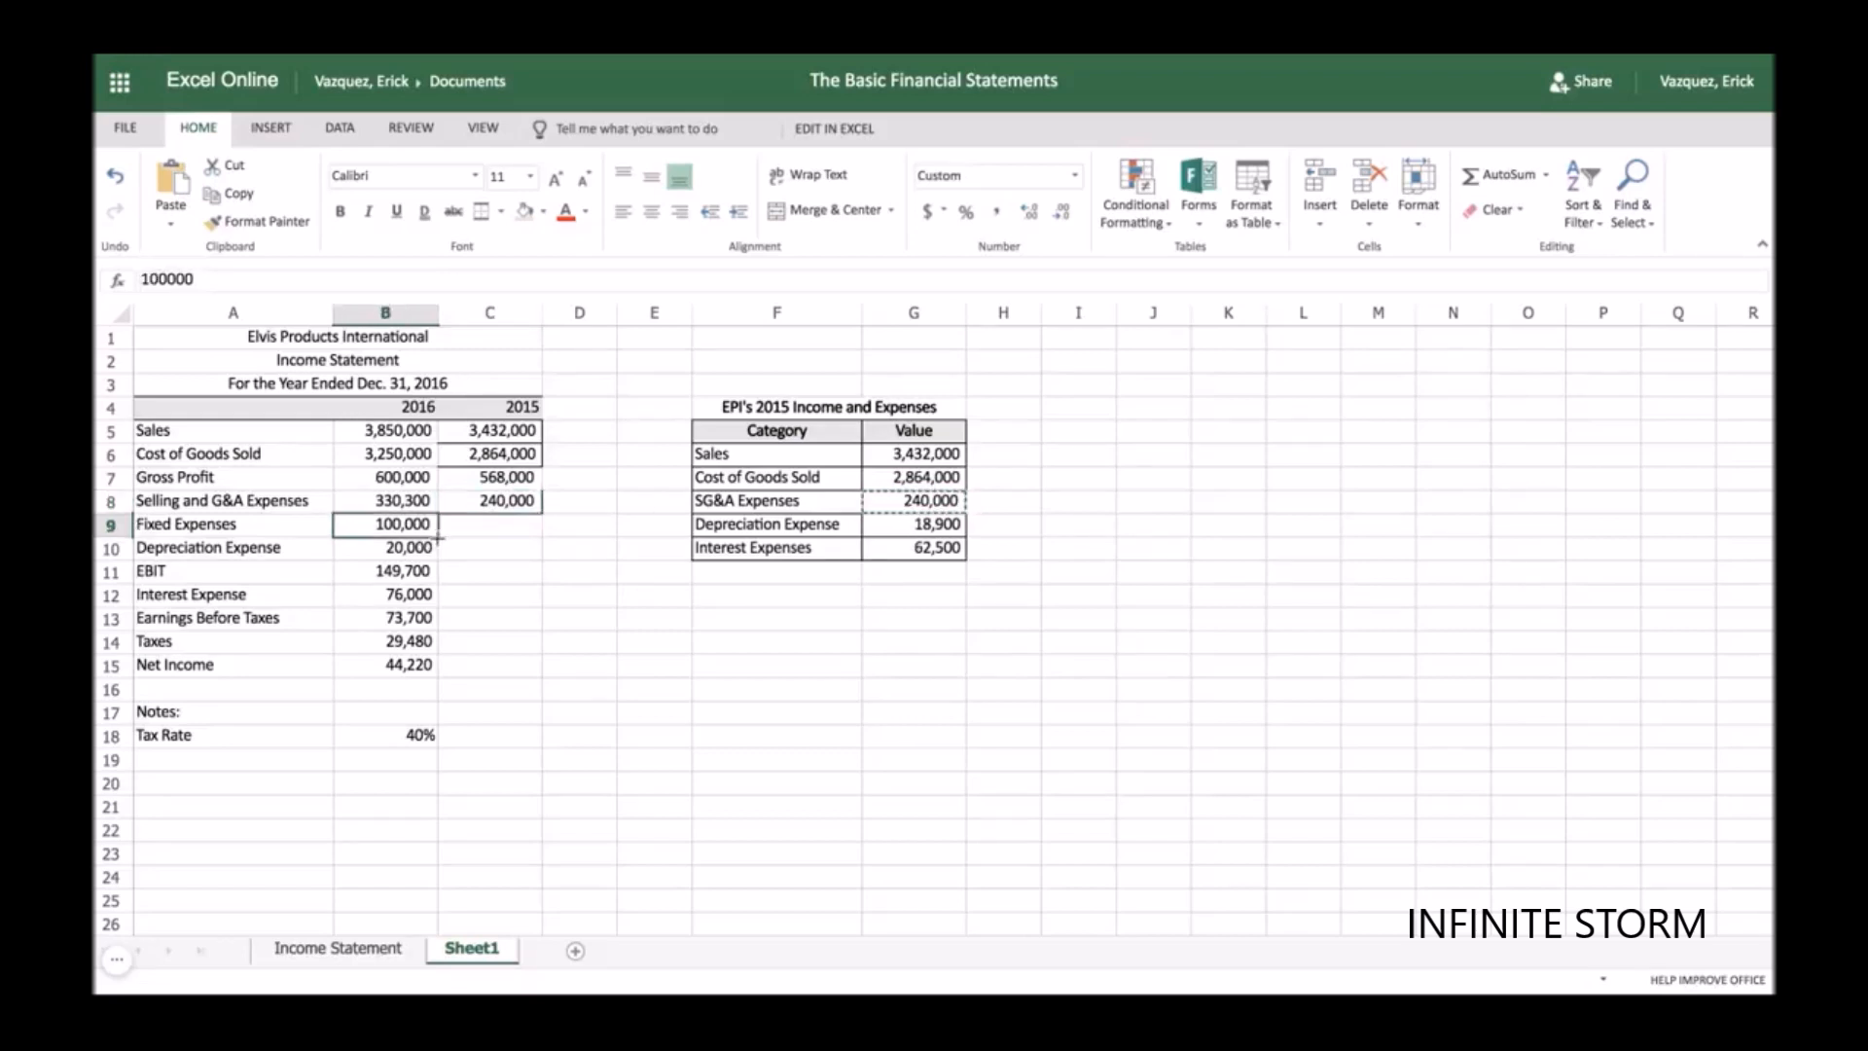
left_click_drag(438, 533, 444, 534)
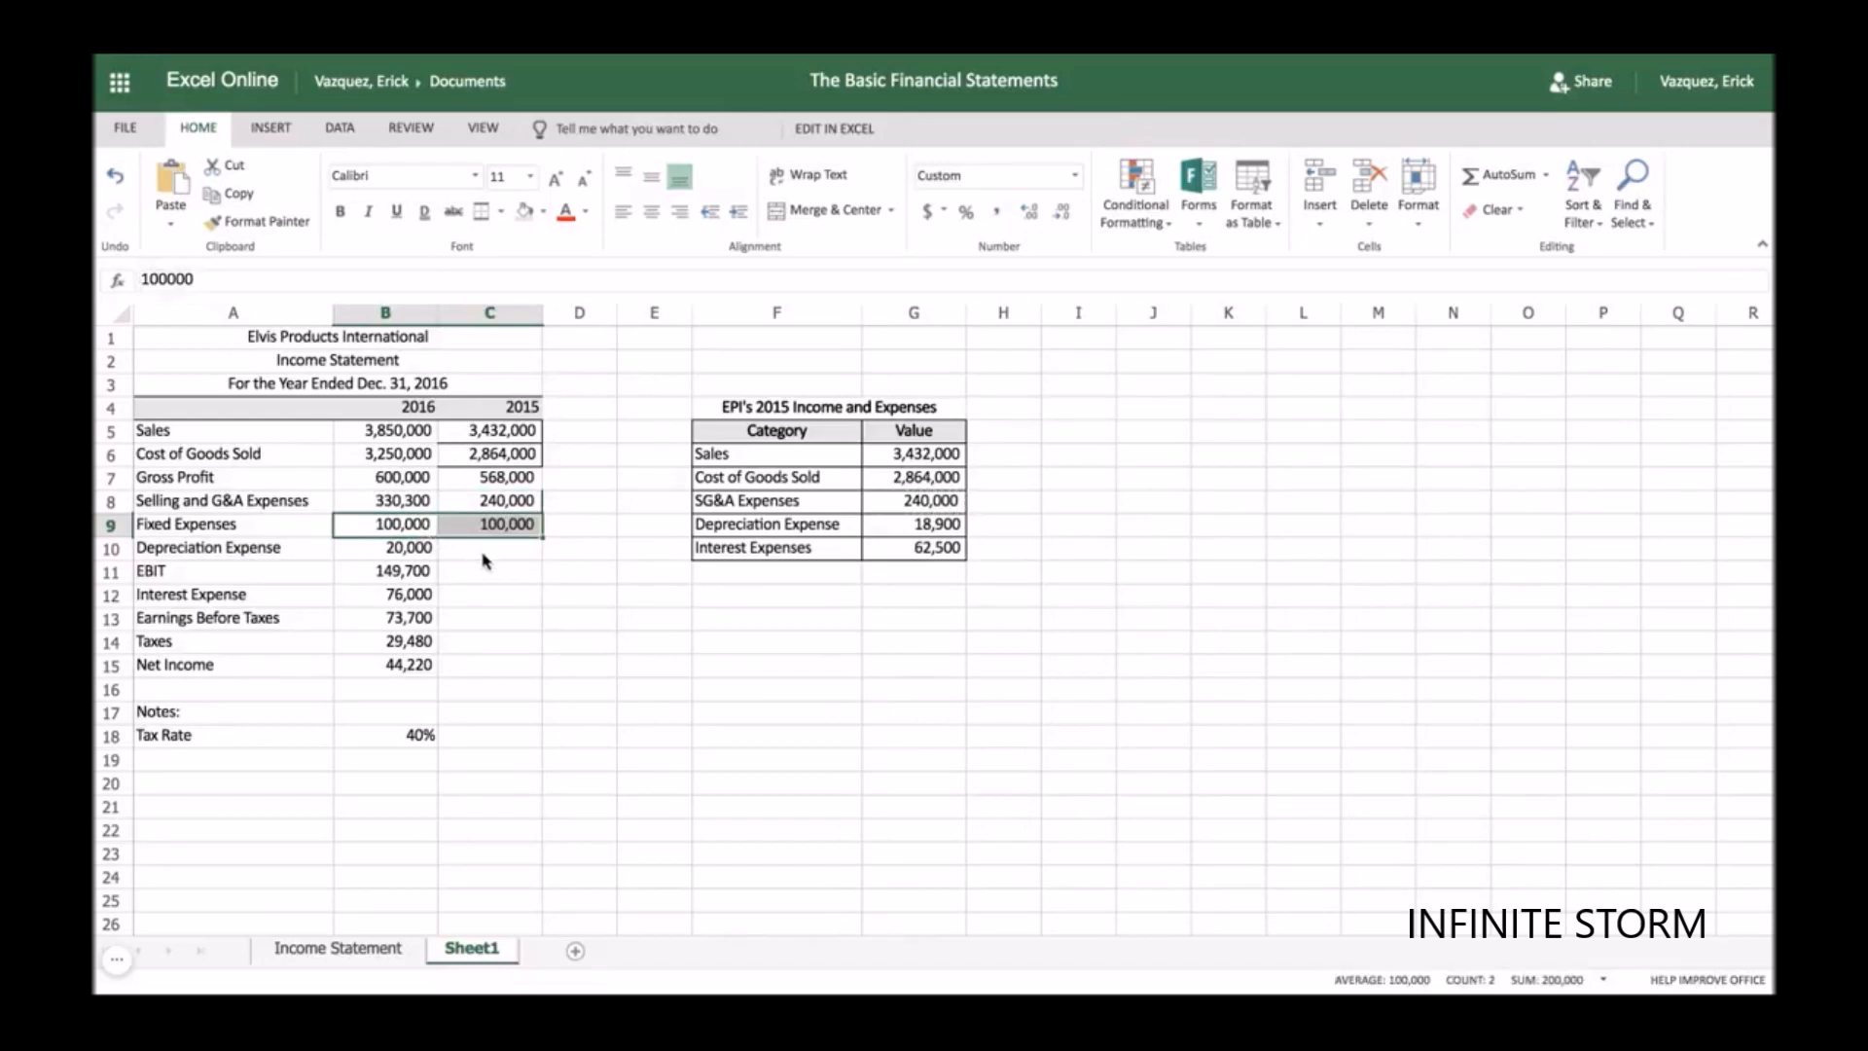
- Copy the 2015 Depreciation Expense value from G9 into C10
left_click(913, 530)
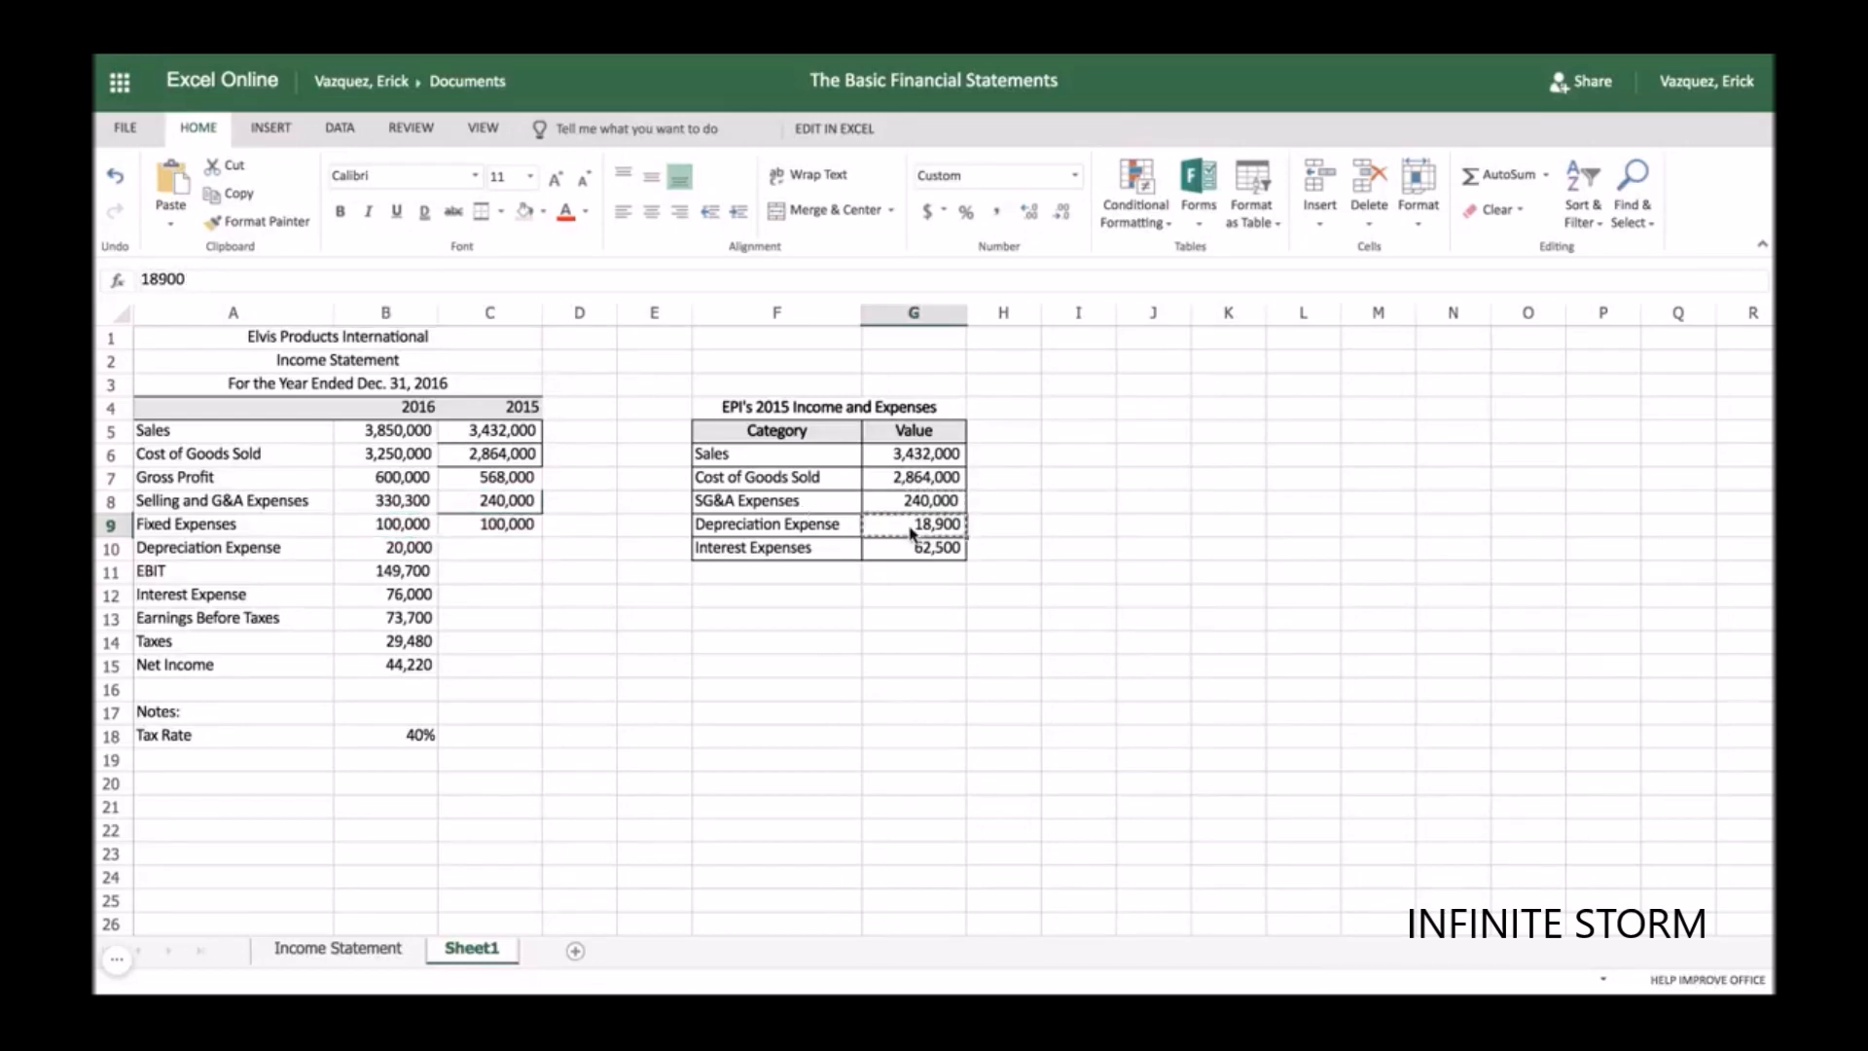
left_click(501, 549)
key("ctrl+v")
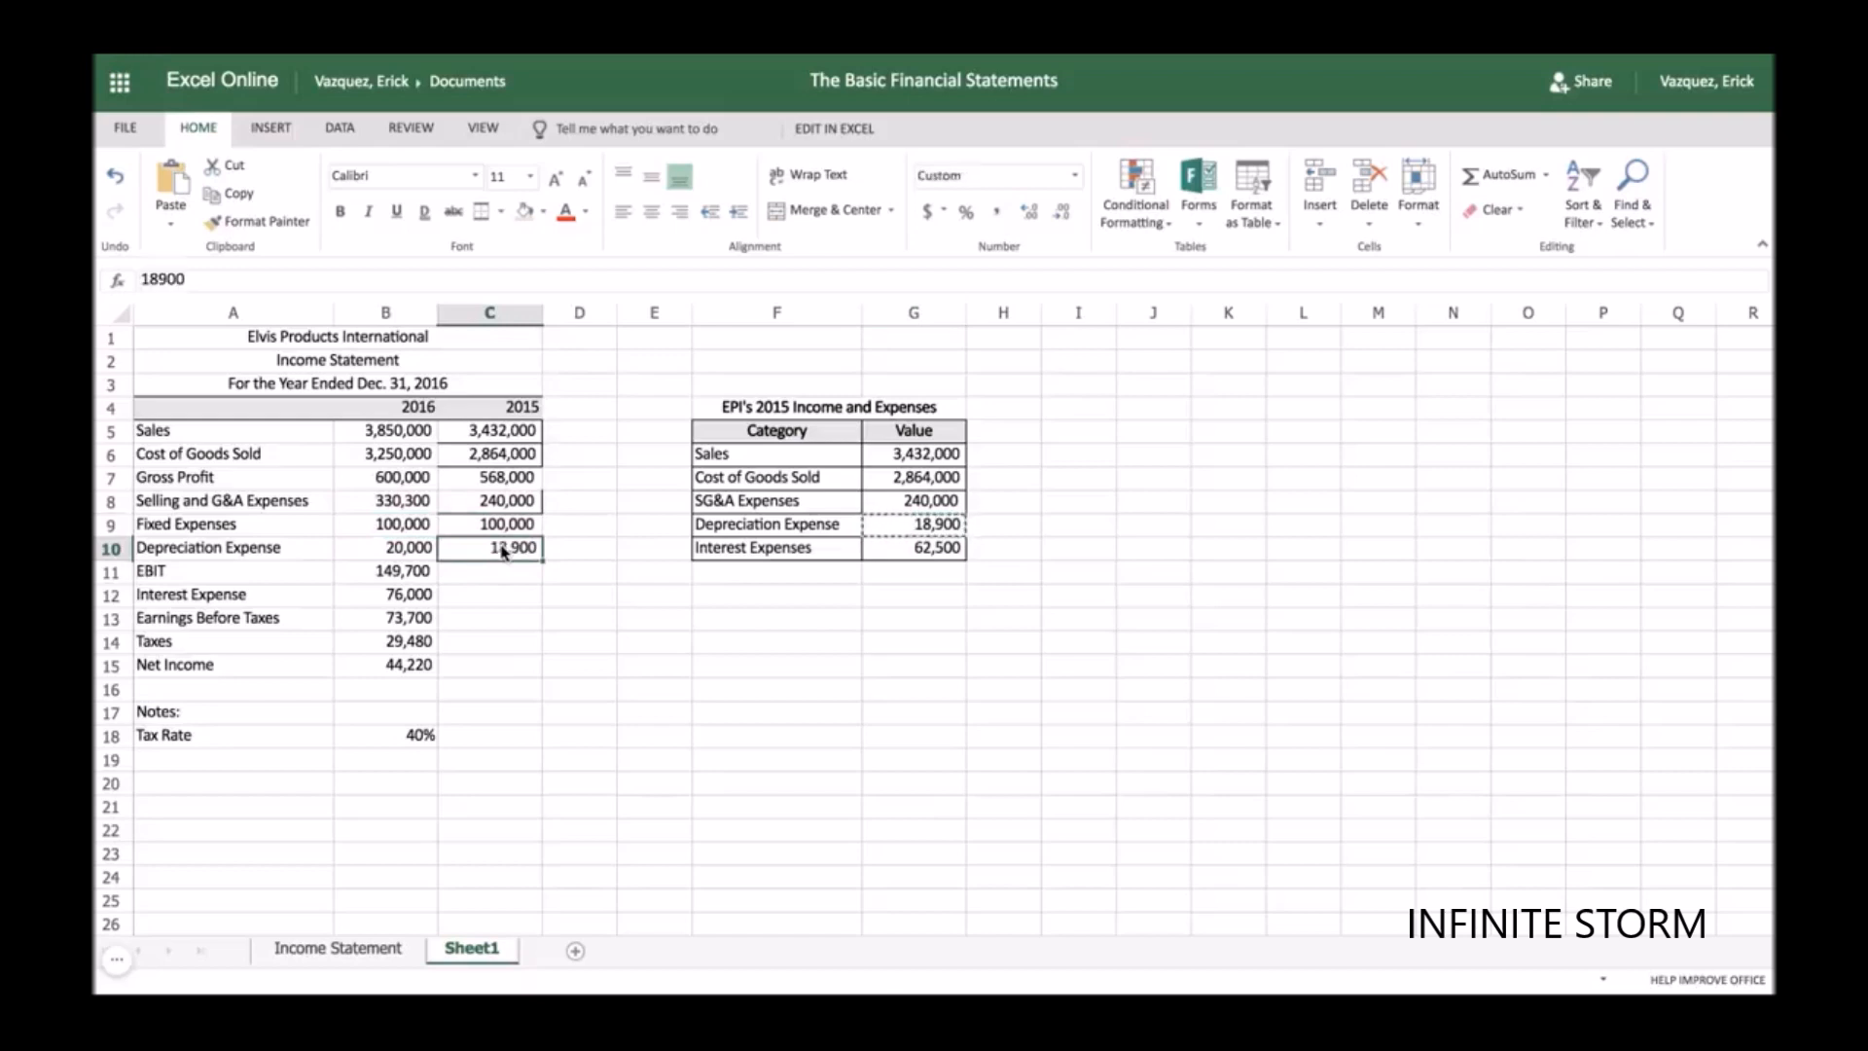
- Fill the EBIT formula from B11 across into C11 and compare the formulas of the two cells
left_click(503, 577)
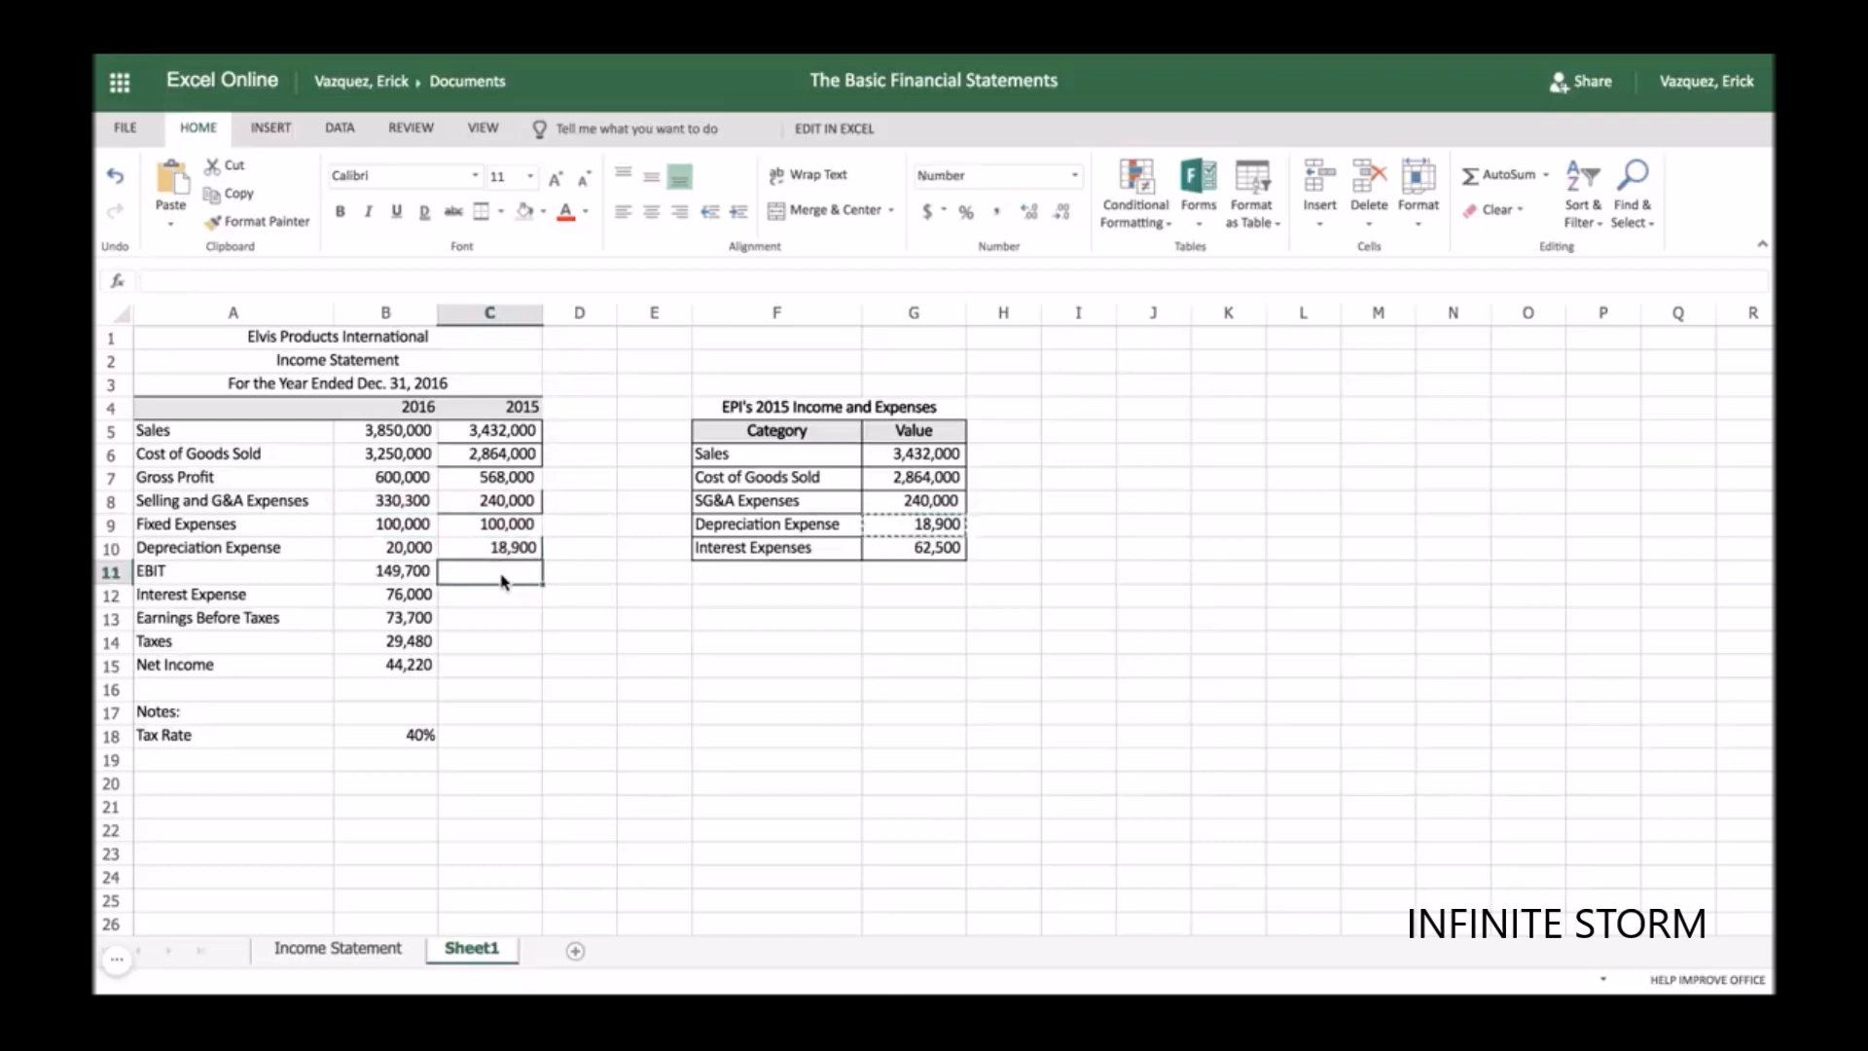
left_click(404, 575)
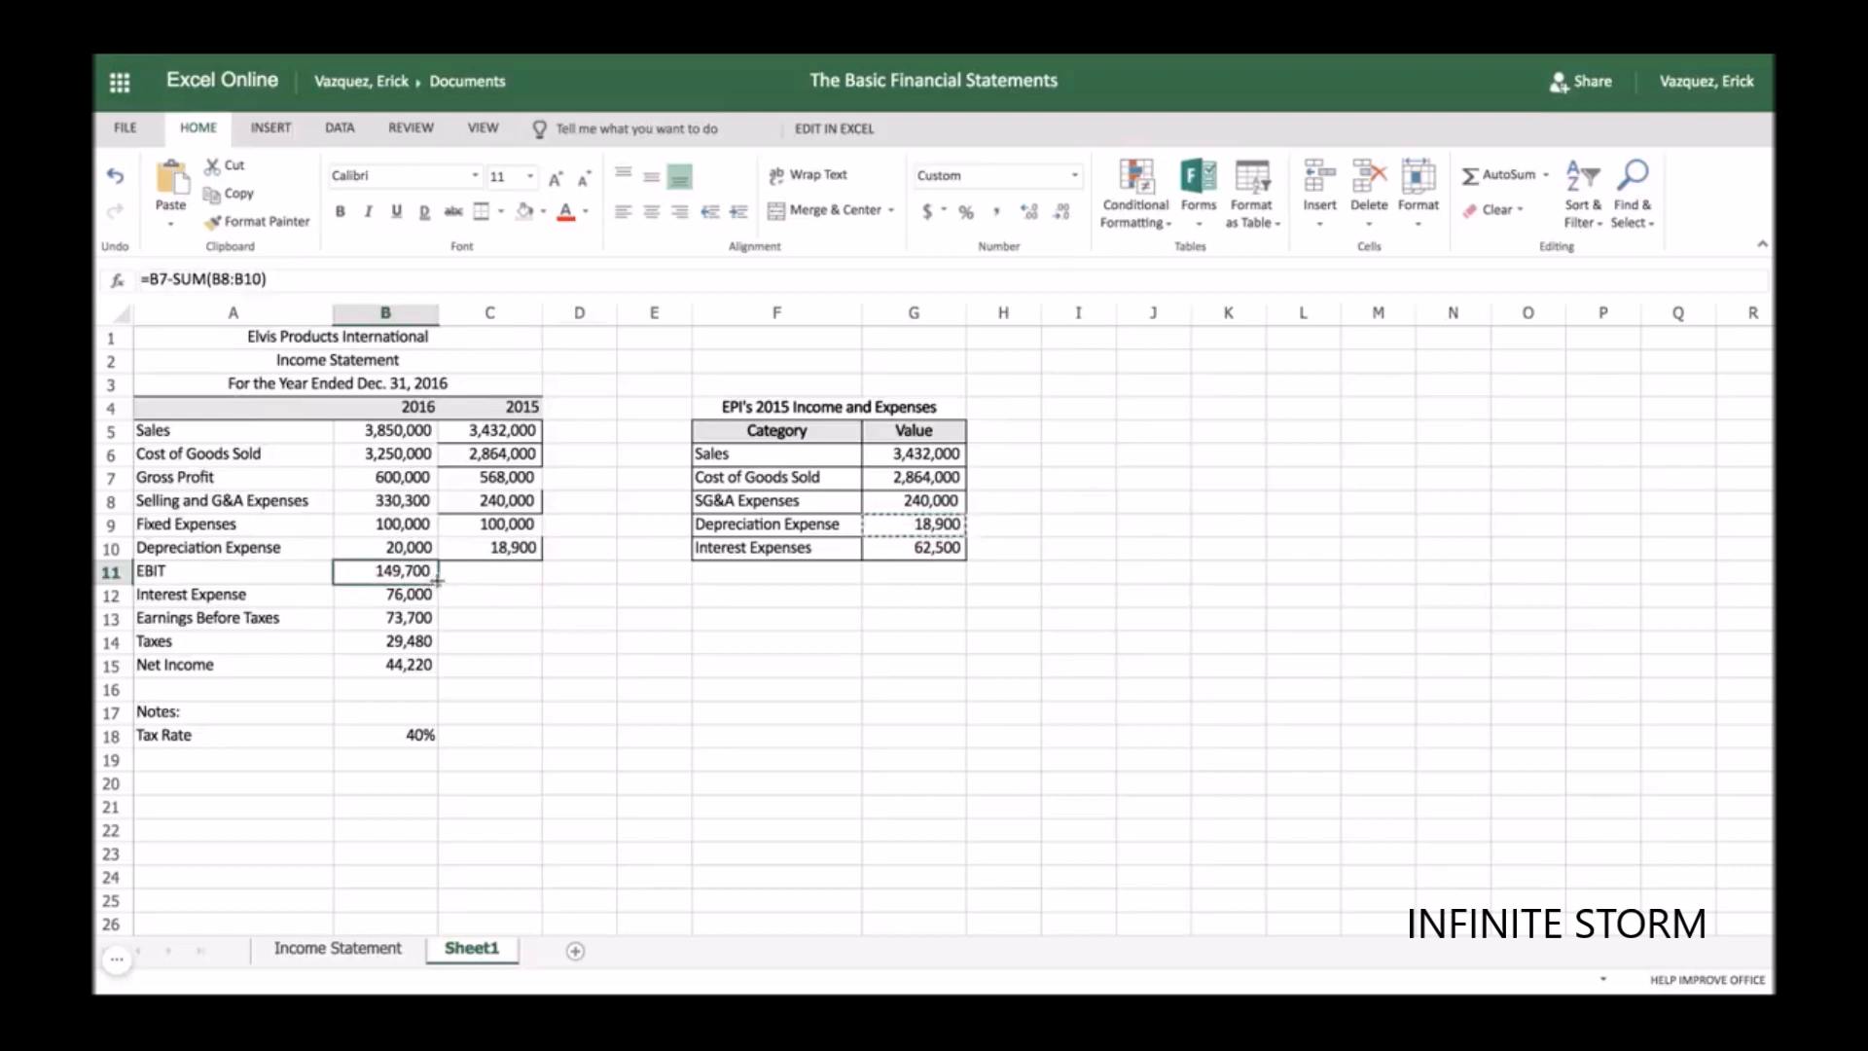
left_click_drag(438, 581, 467, 581)
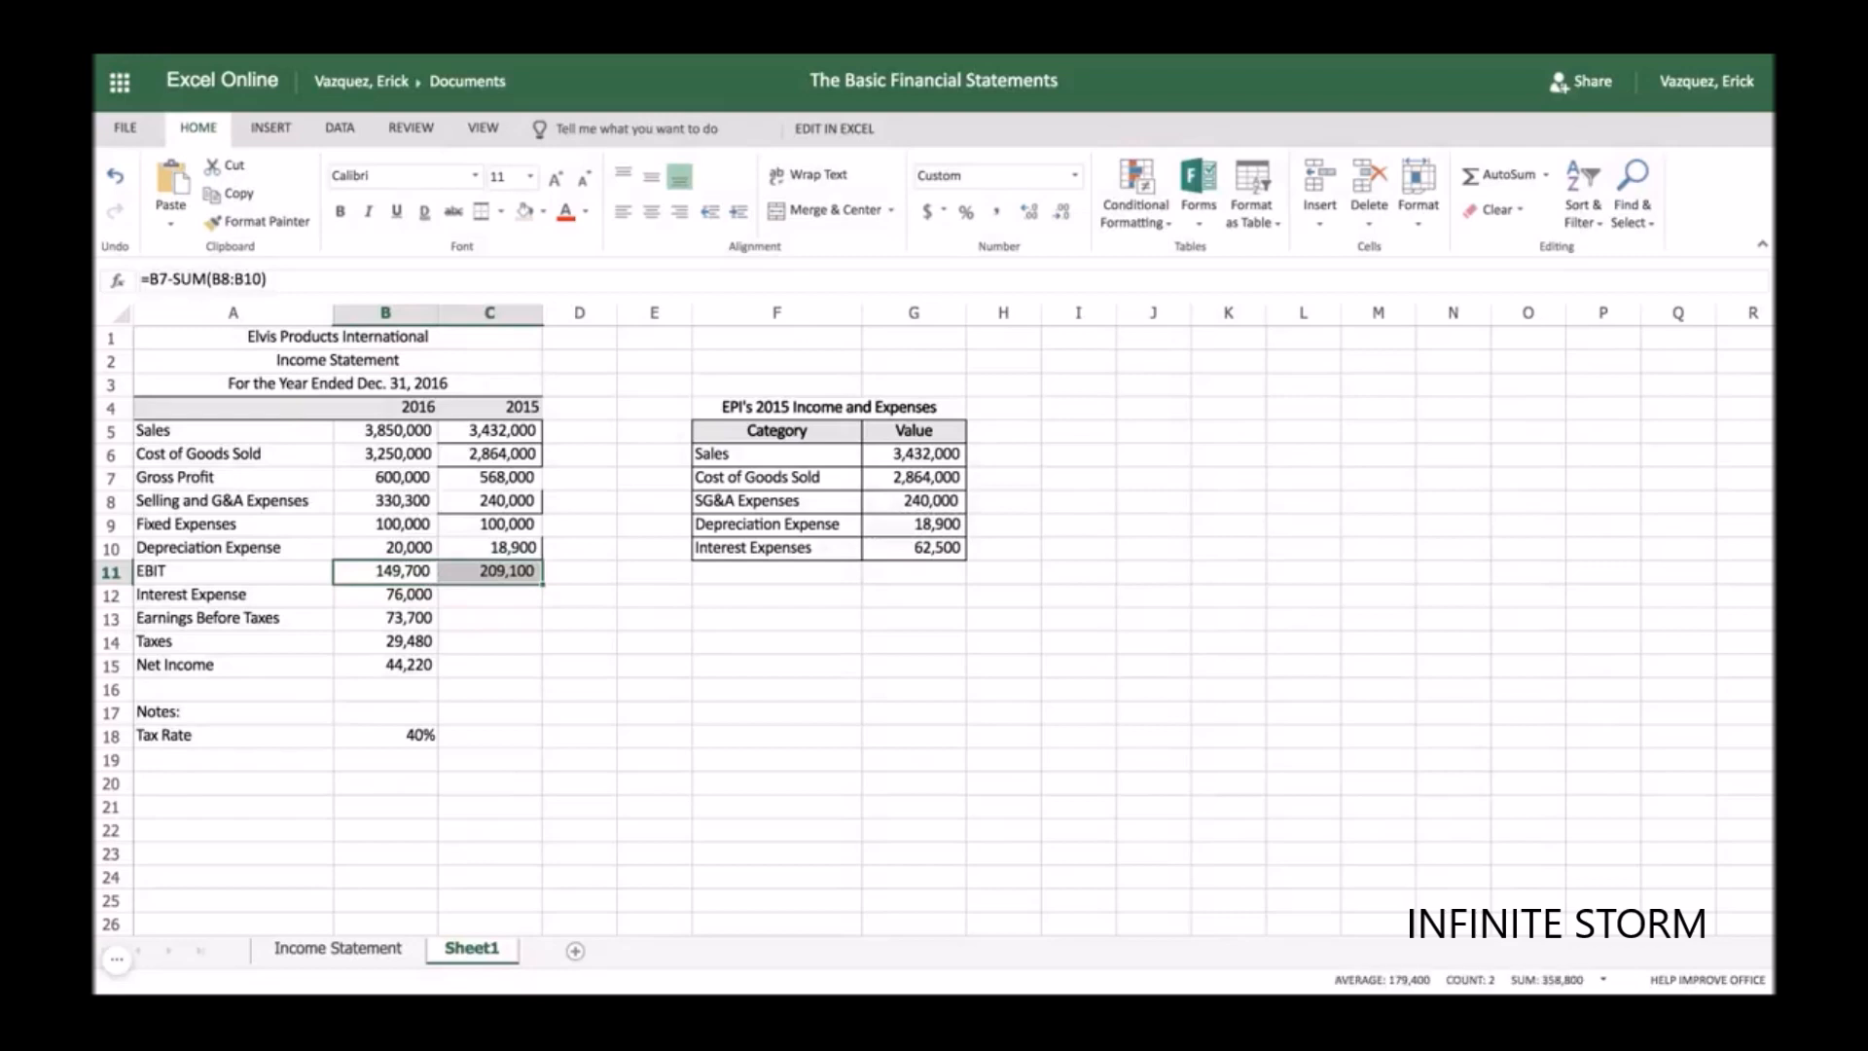
left_click(510, 551)
left_click(510, 576)
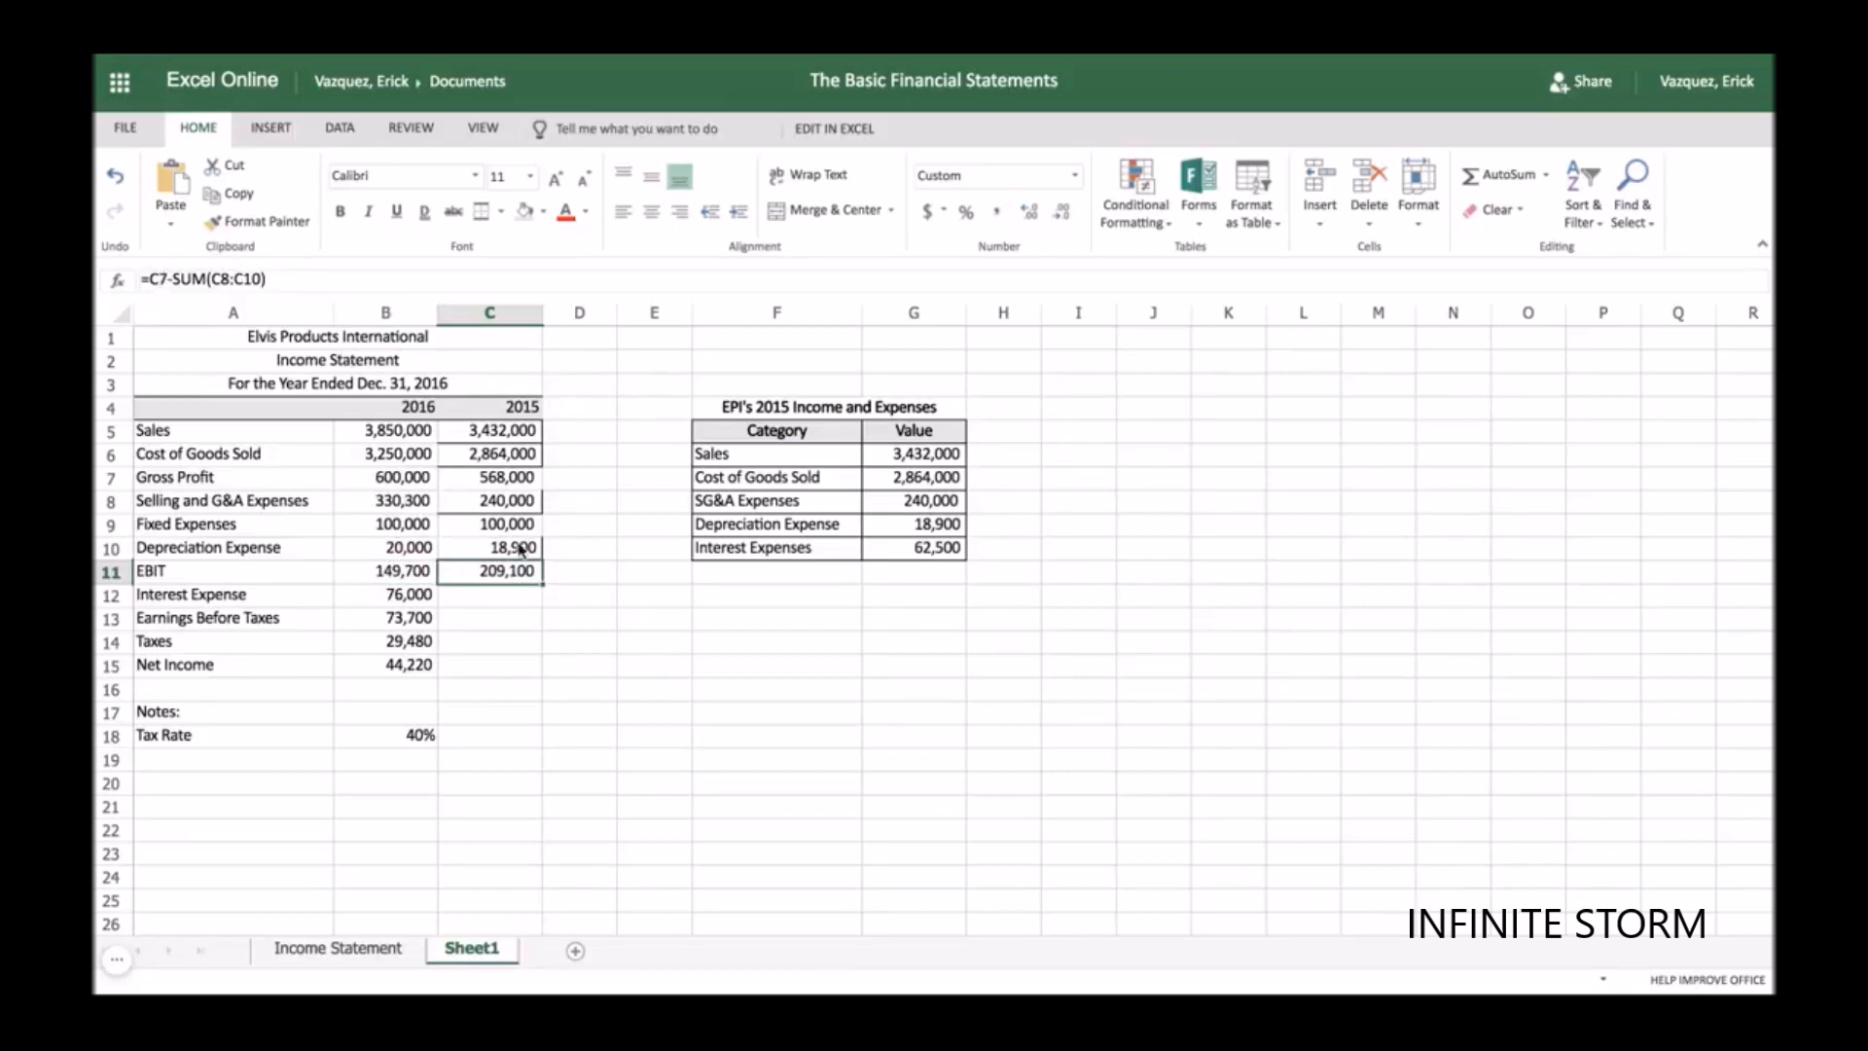
left_click(409, 572)
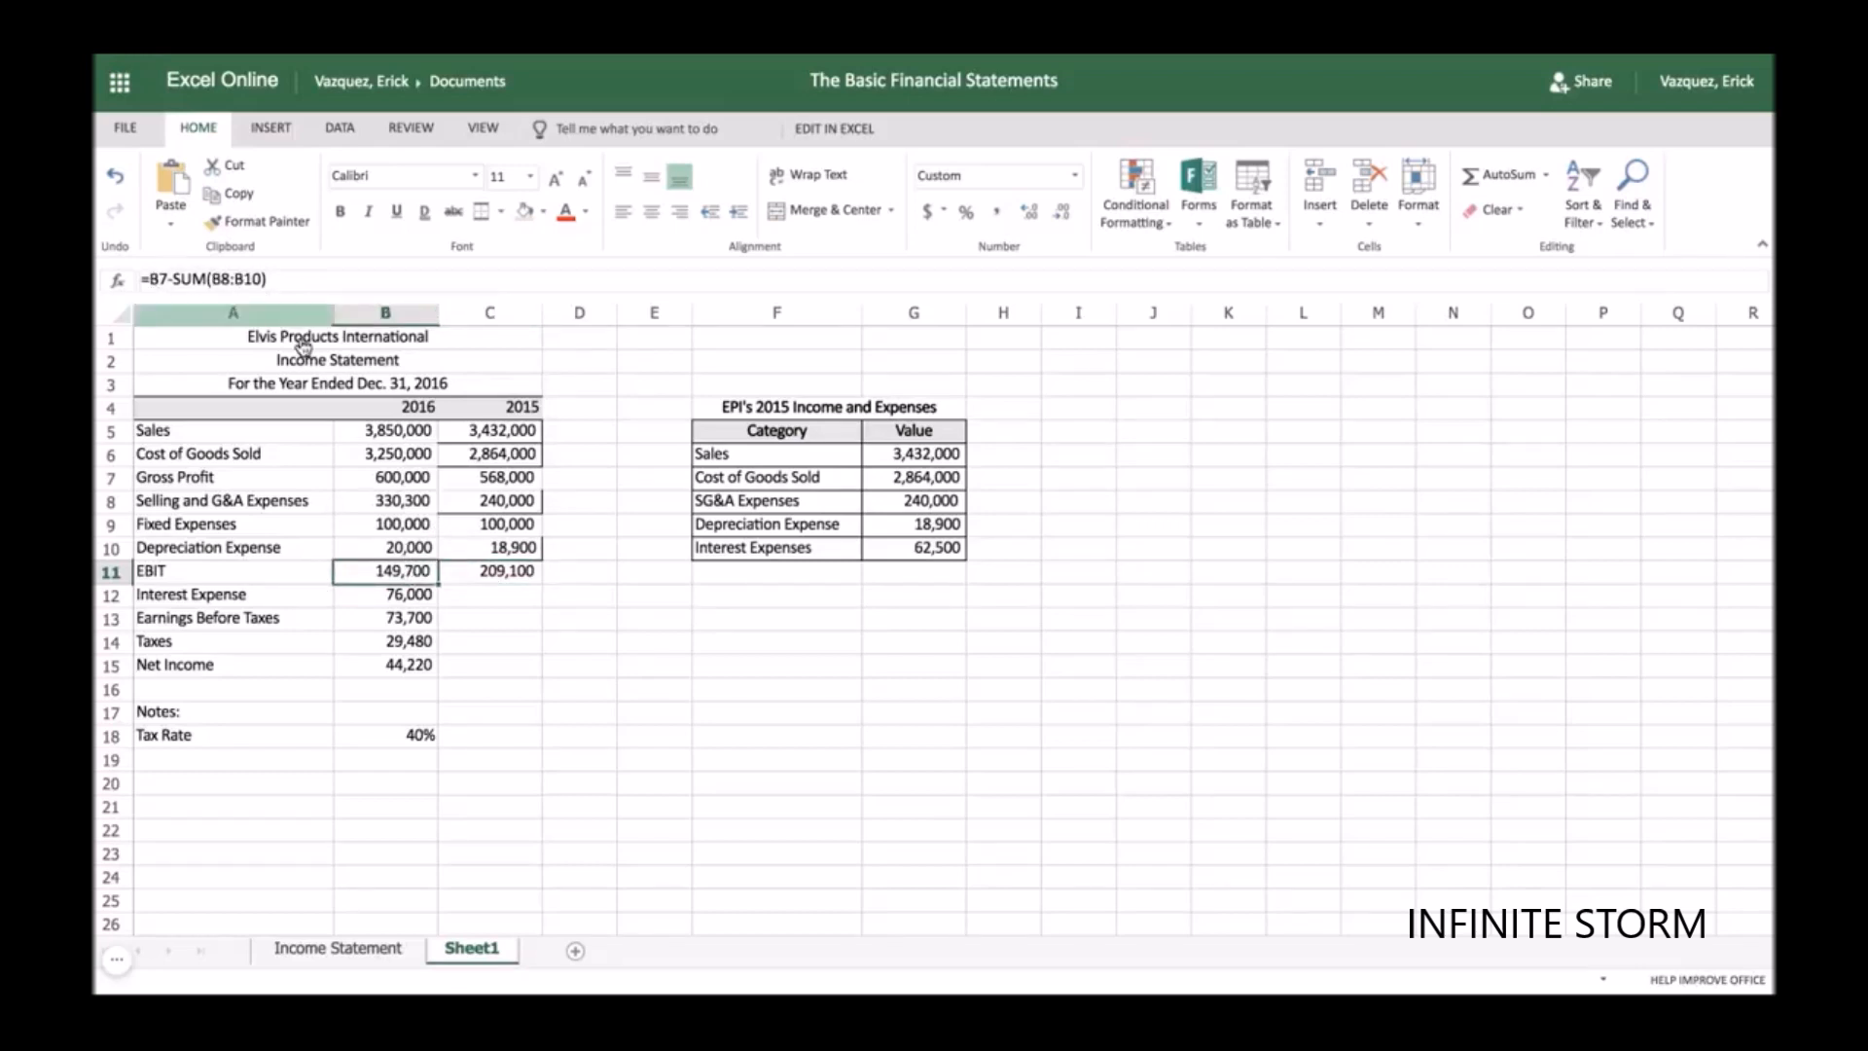
left_click(485, 574)
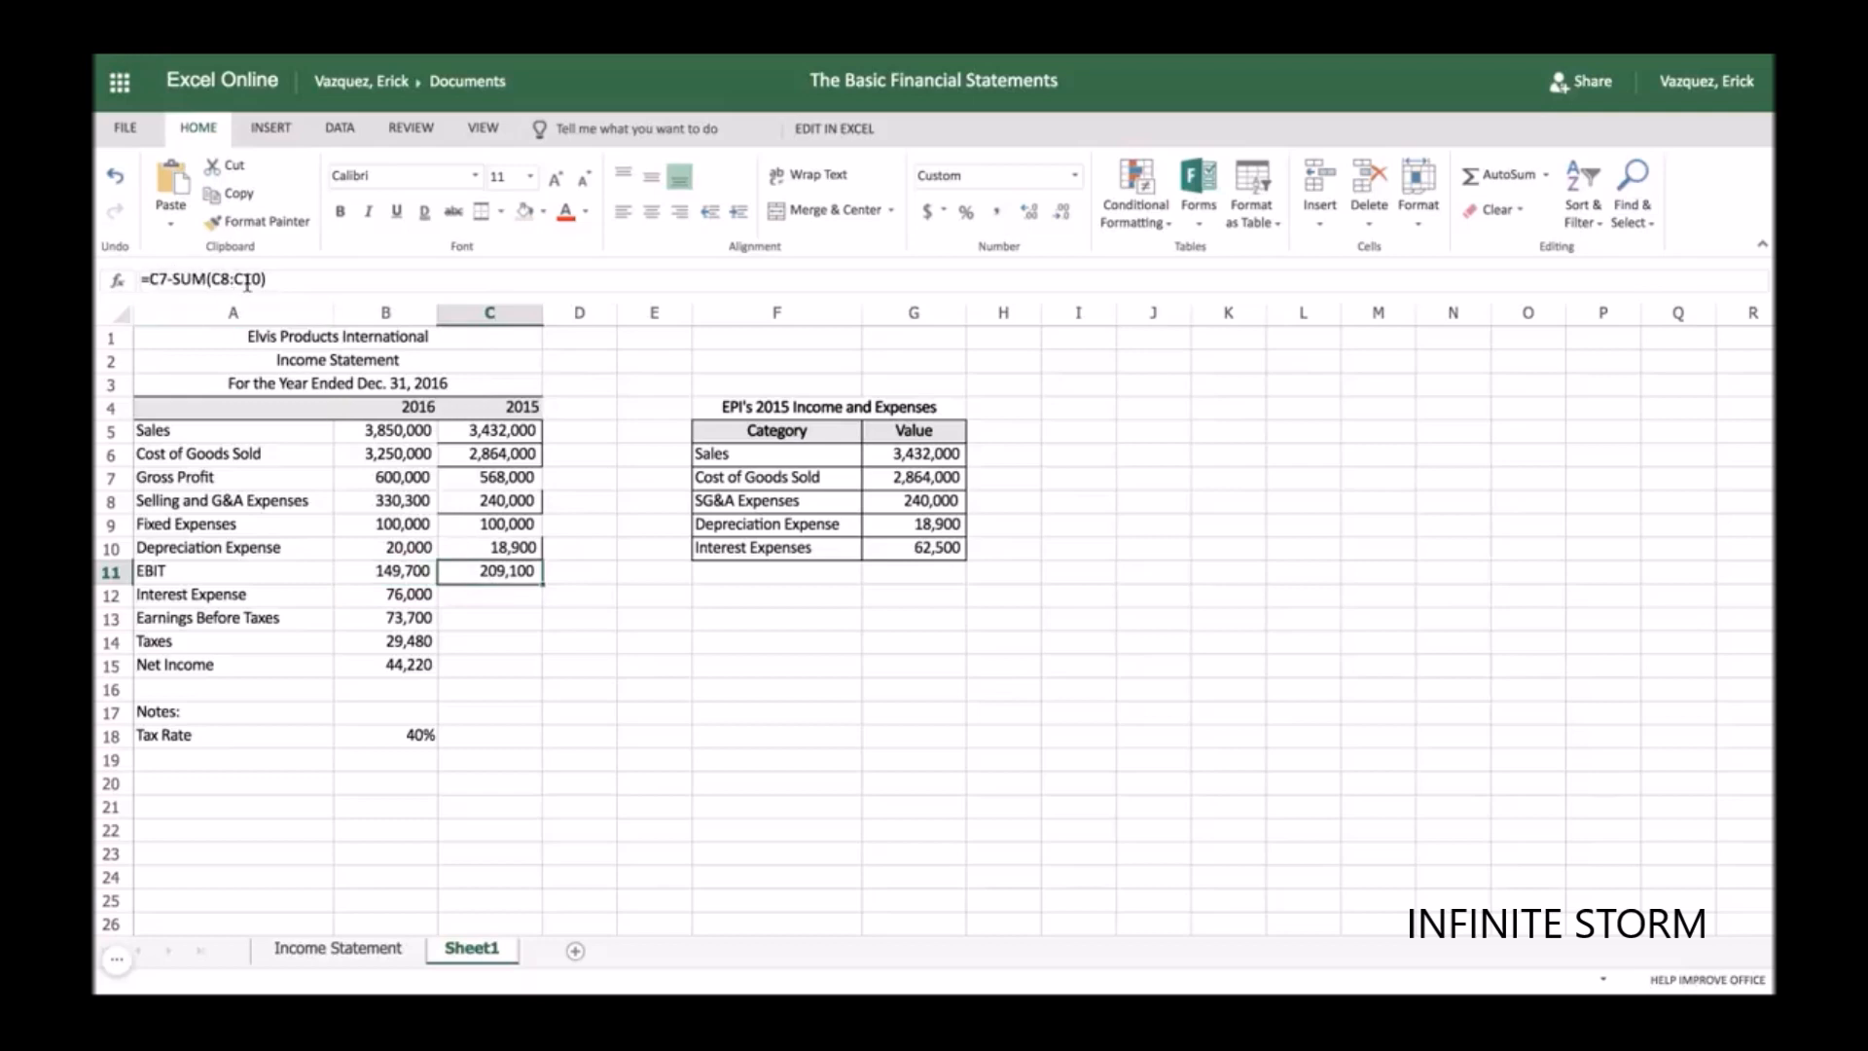
- Copy the 2015 Interest Expenses value from G10 into C12 and fill the Earnings Before Taxes formula from B13 into C13
left_click(465, 600)
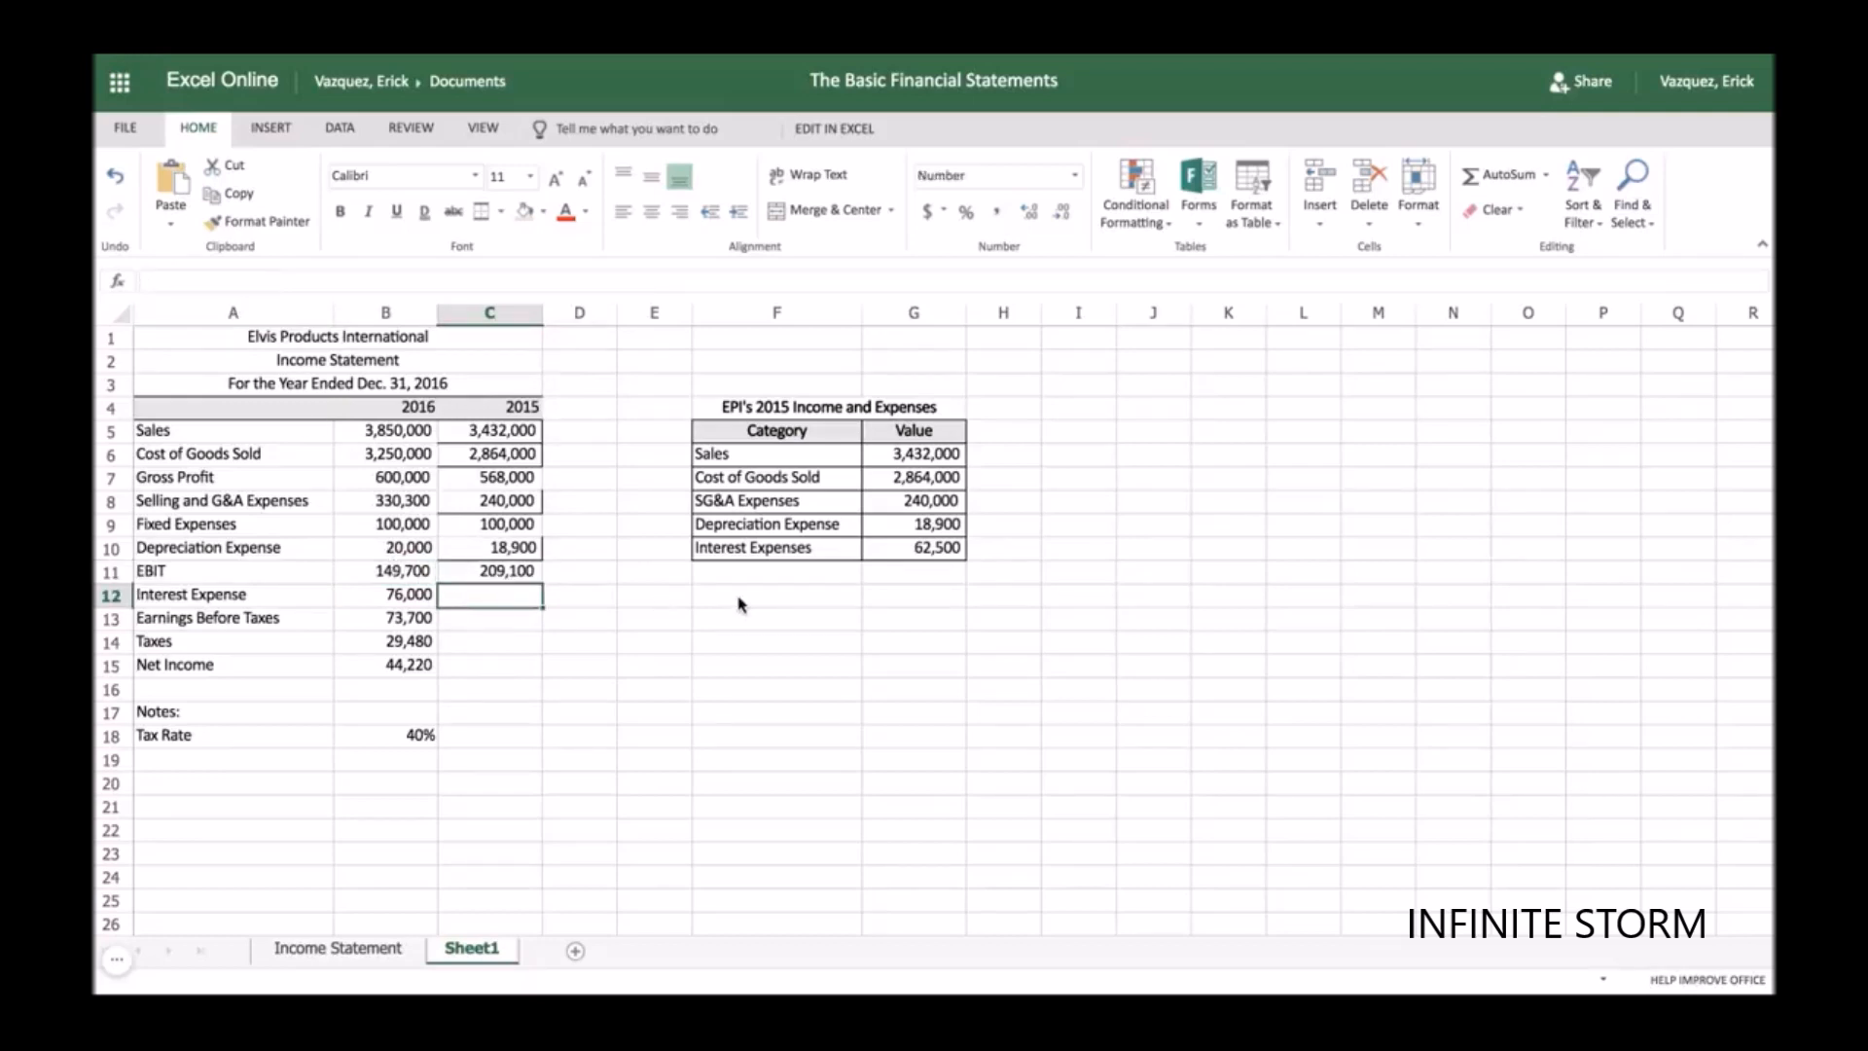
left_click(930, 551)
key("ctrl+c")
left_click(494, 597)
key("ctrl+v")
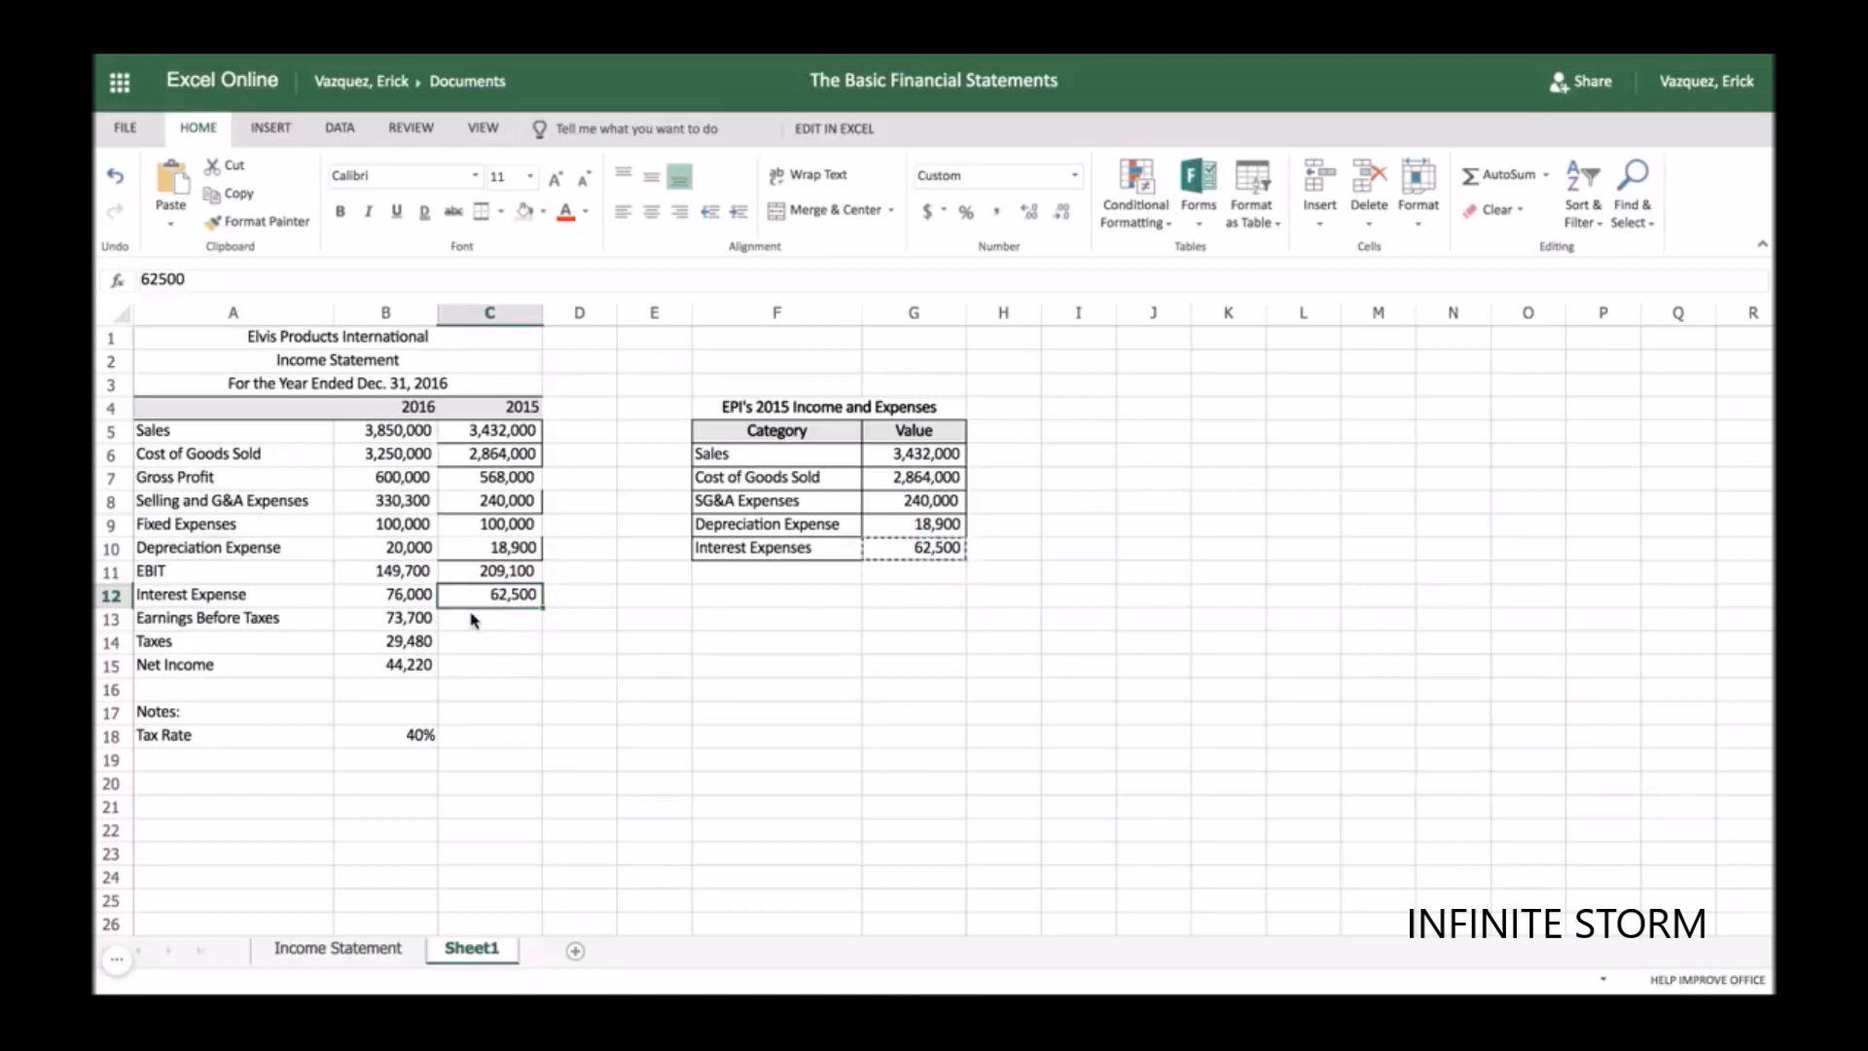
left_click(404, 619)
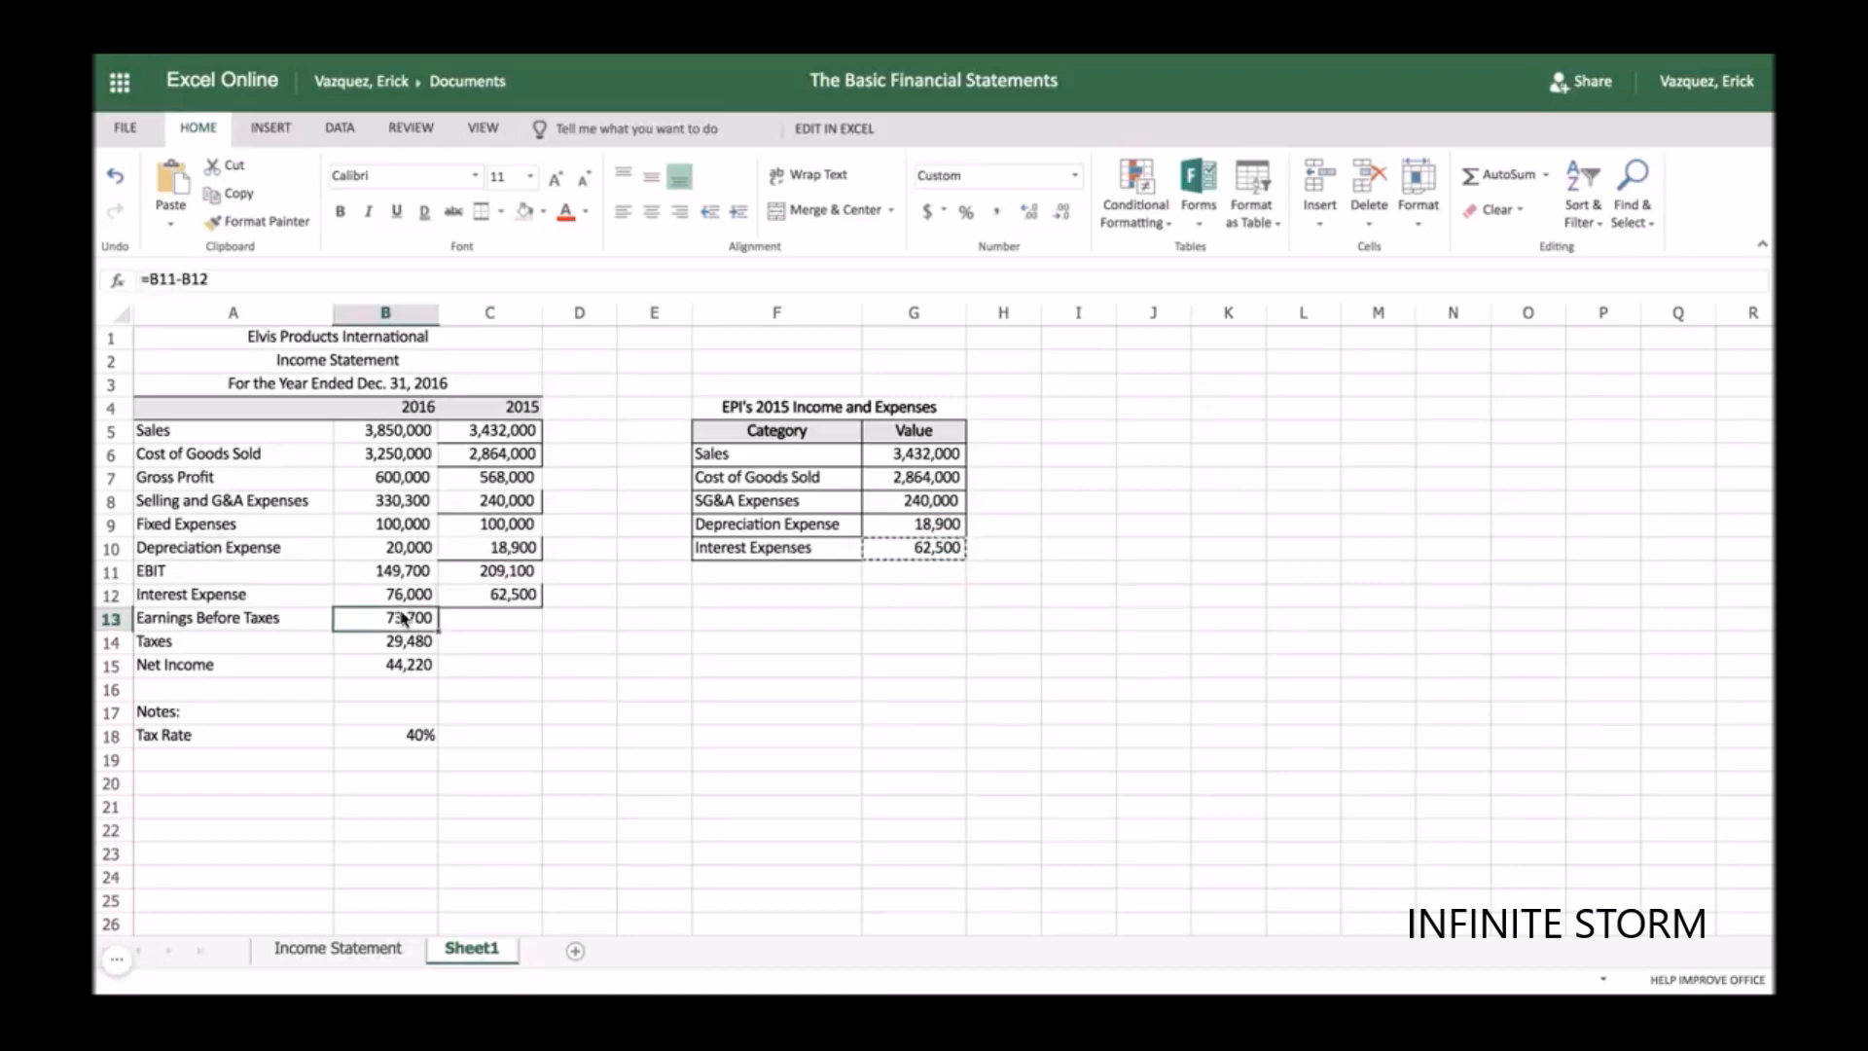
left_click_drag(438, 628, 440, 628)
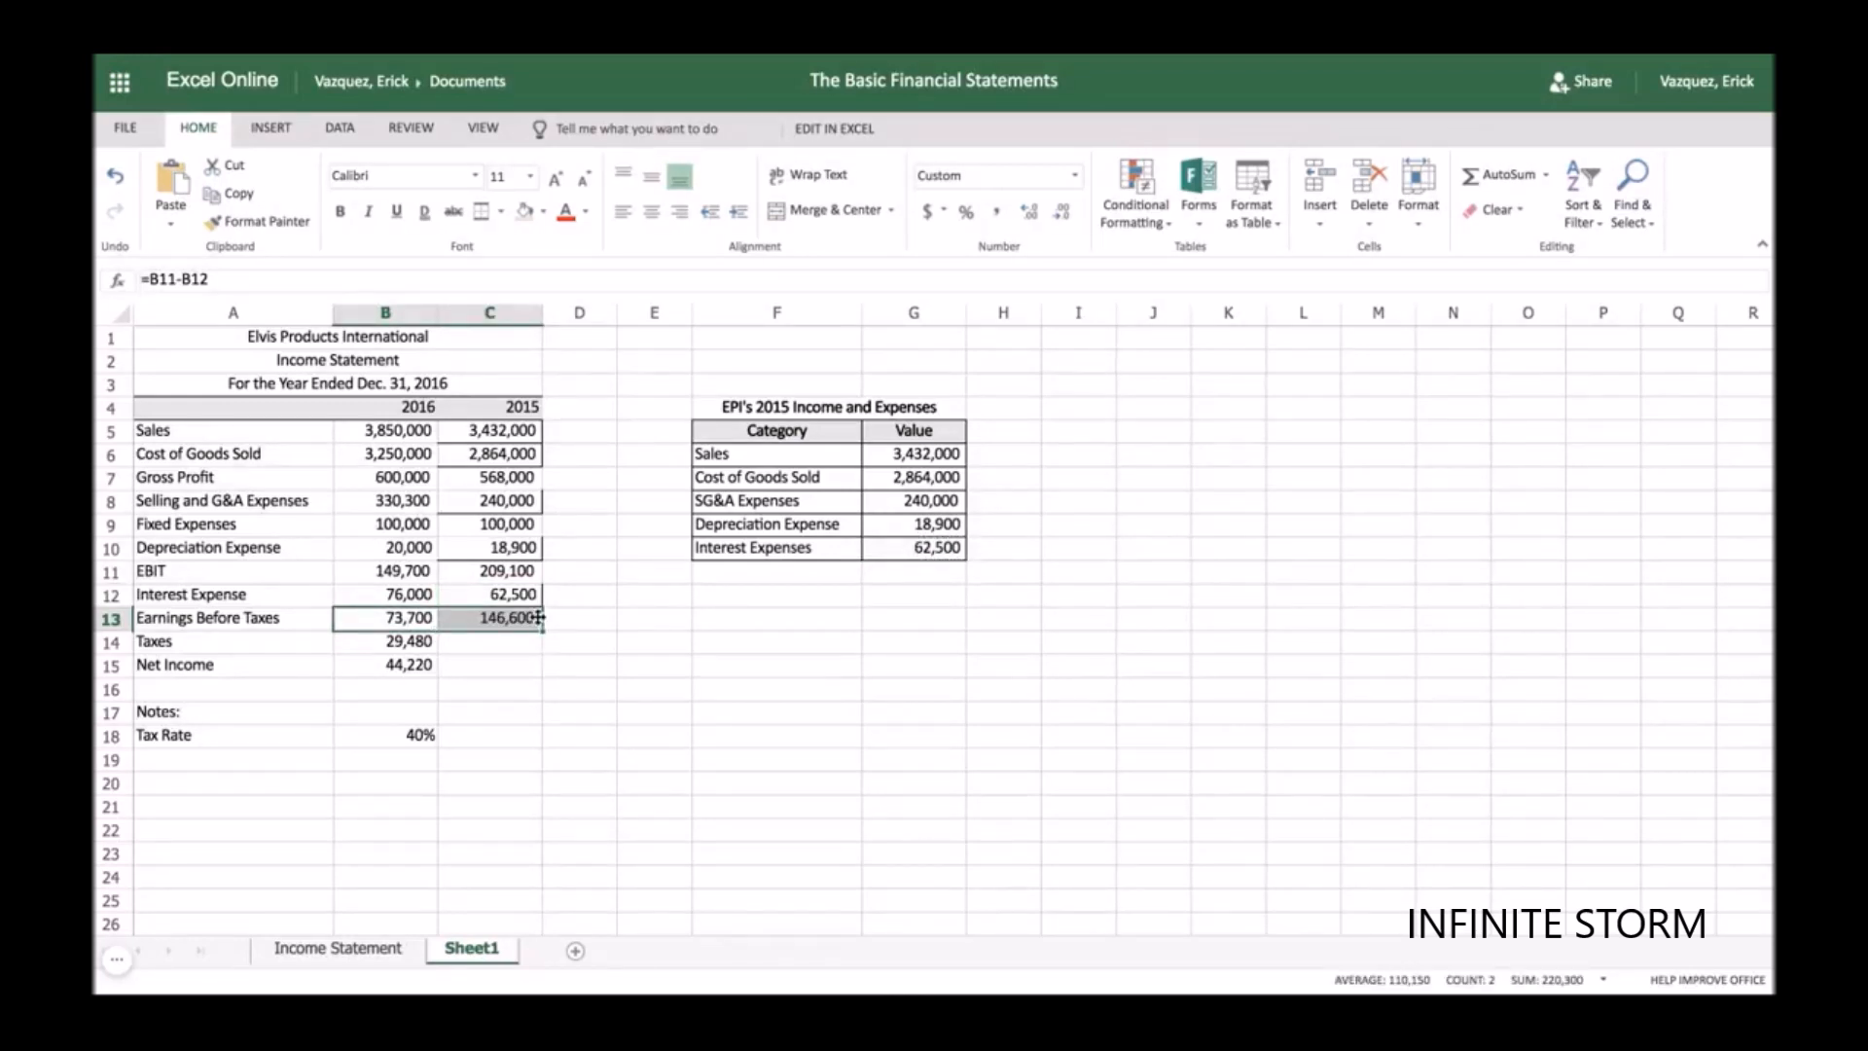
- Remove the cell borders from the pasted 2015 values in C5, C6, C8, C10 and C12
left_click(502, 433)
left_click(500, 211)
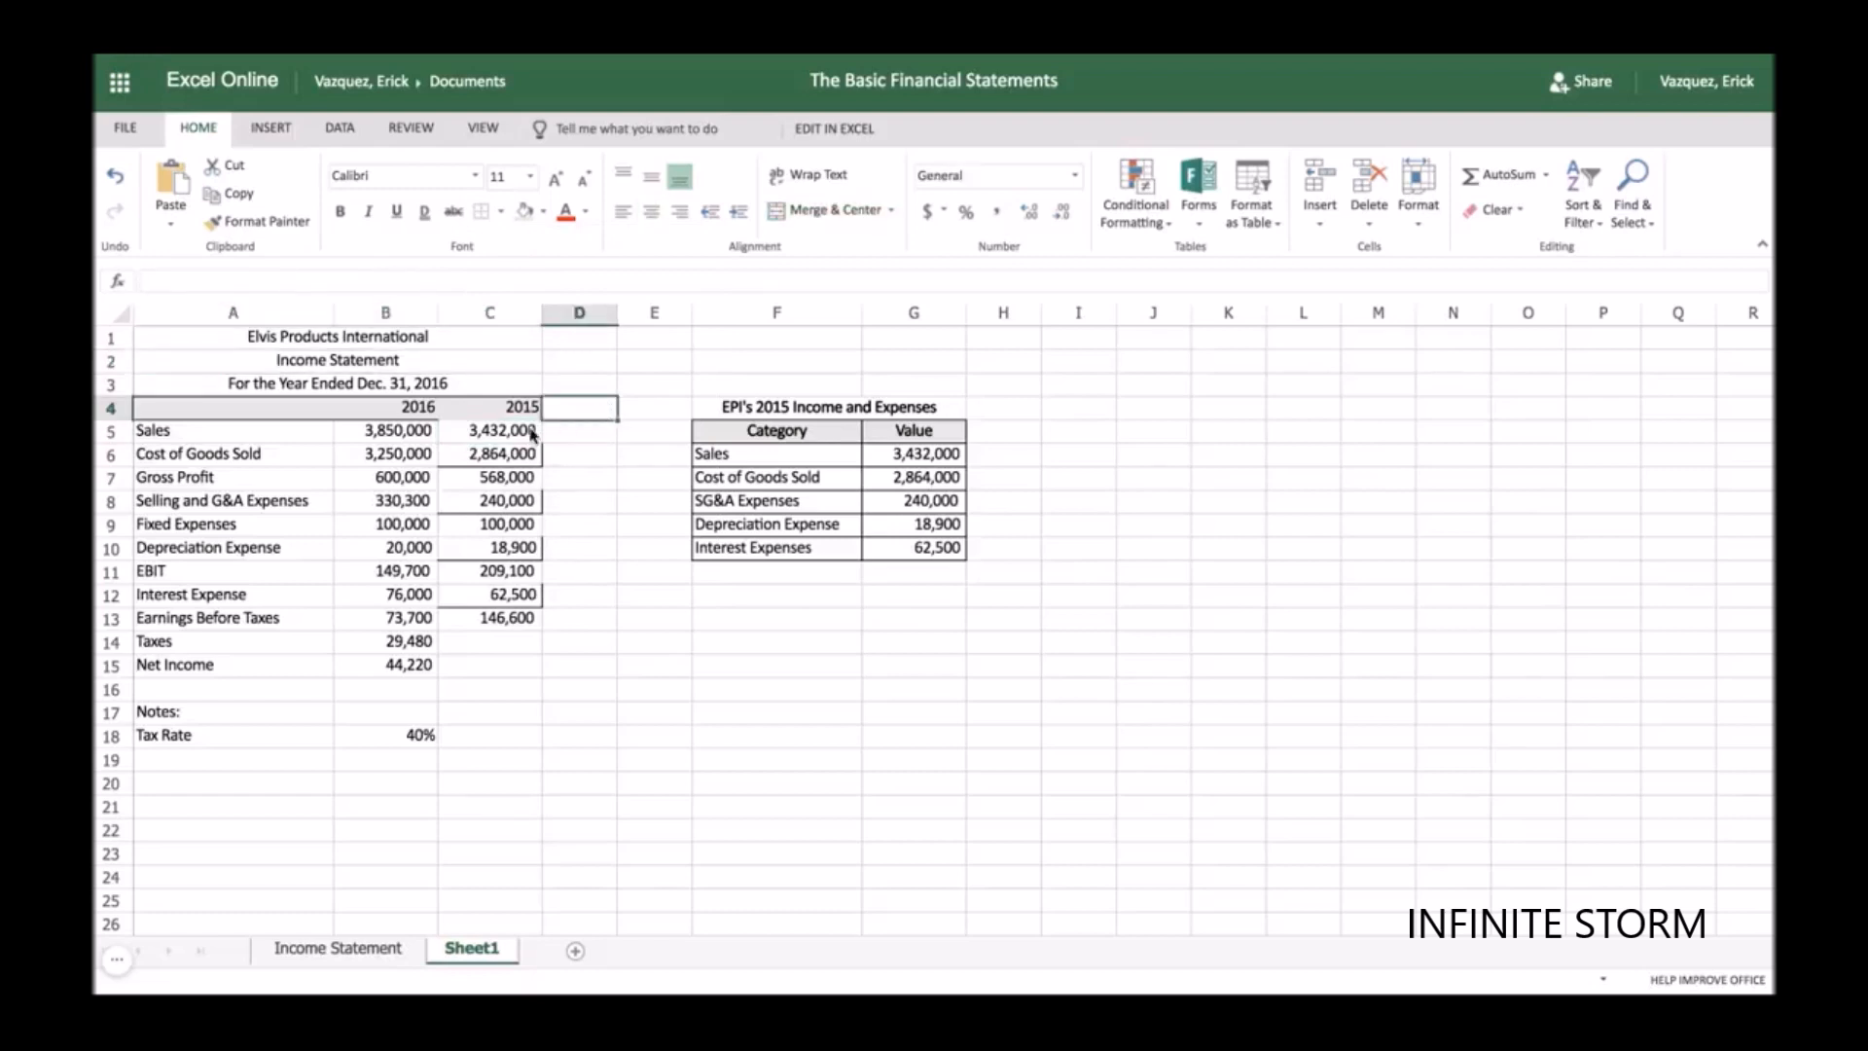
left_click(501, 455)
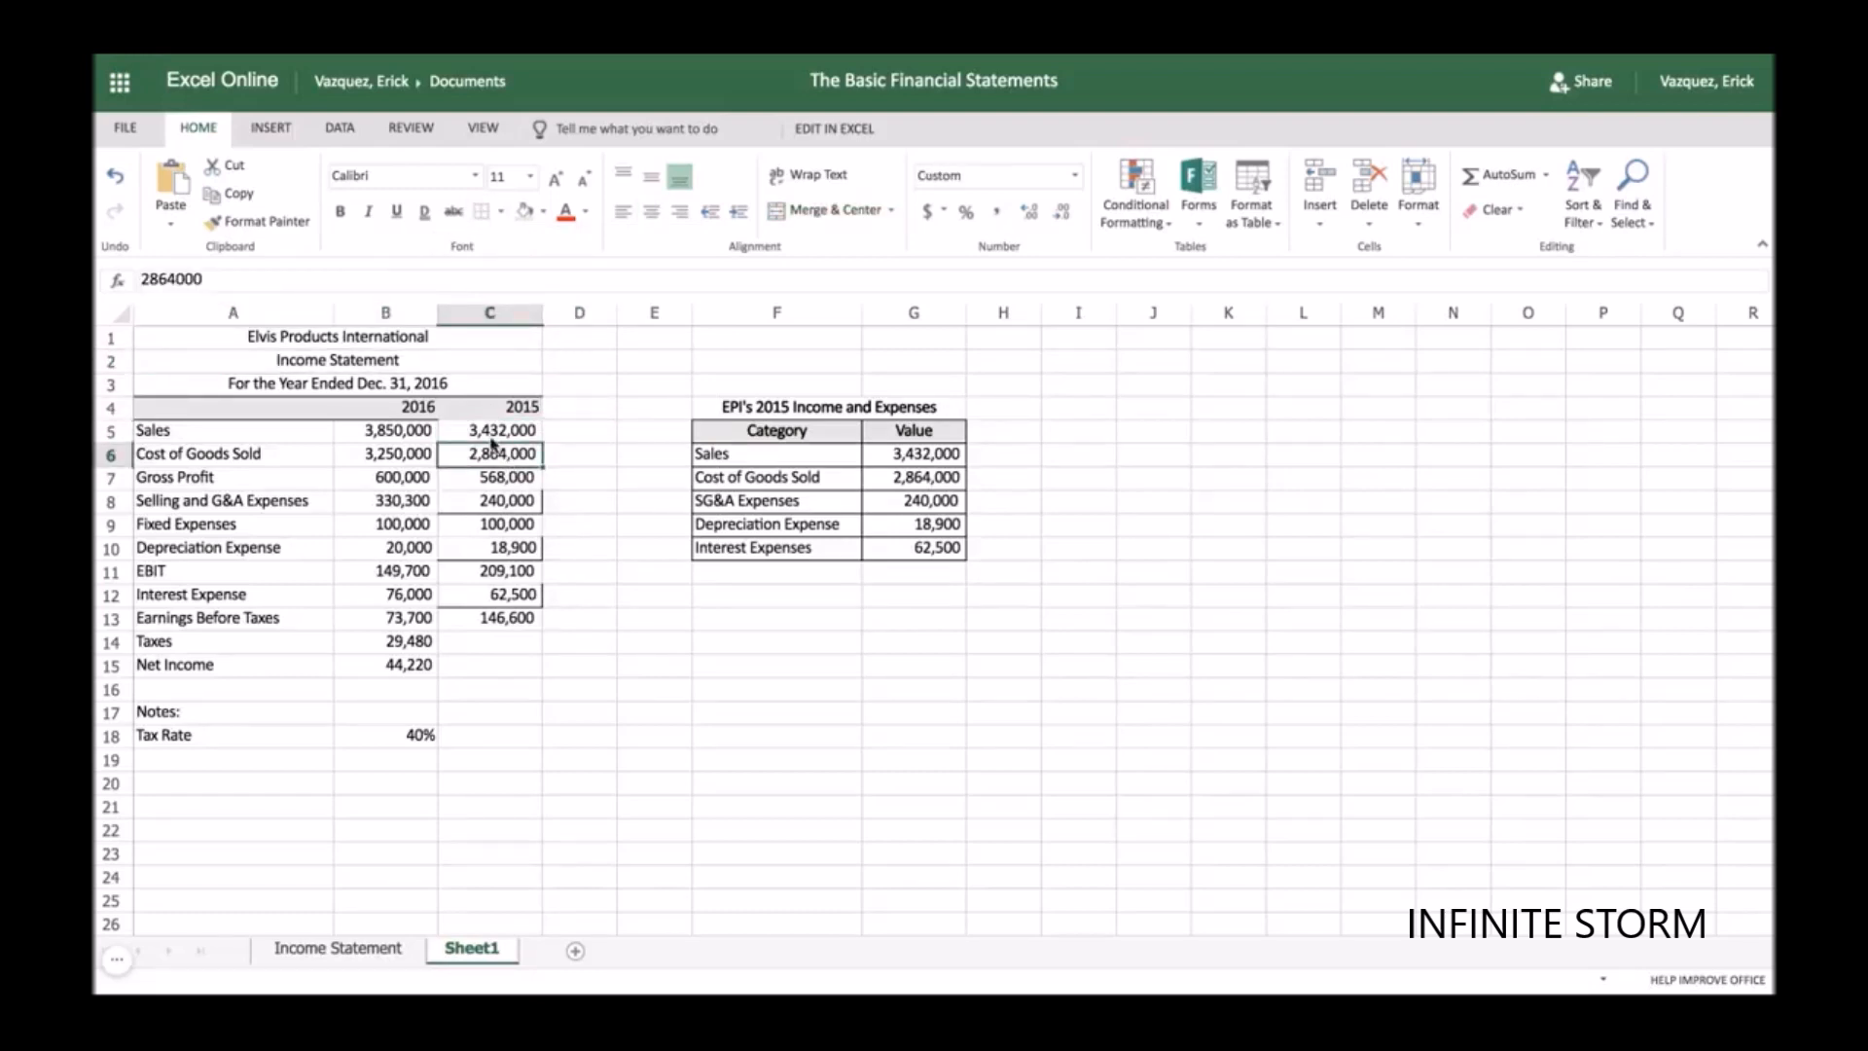
left_click(495, 501)
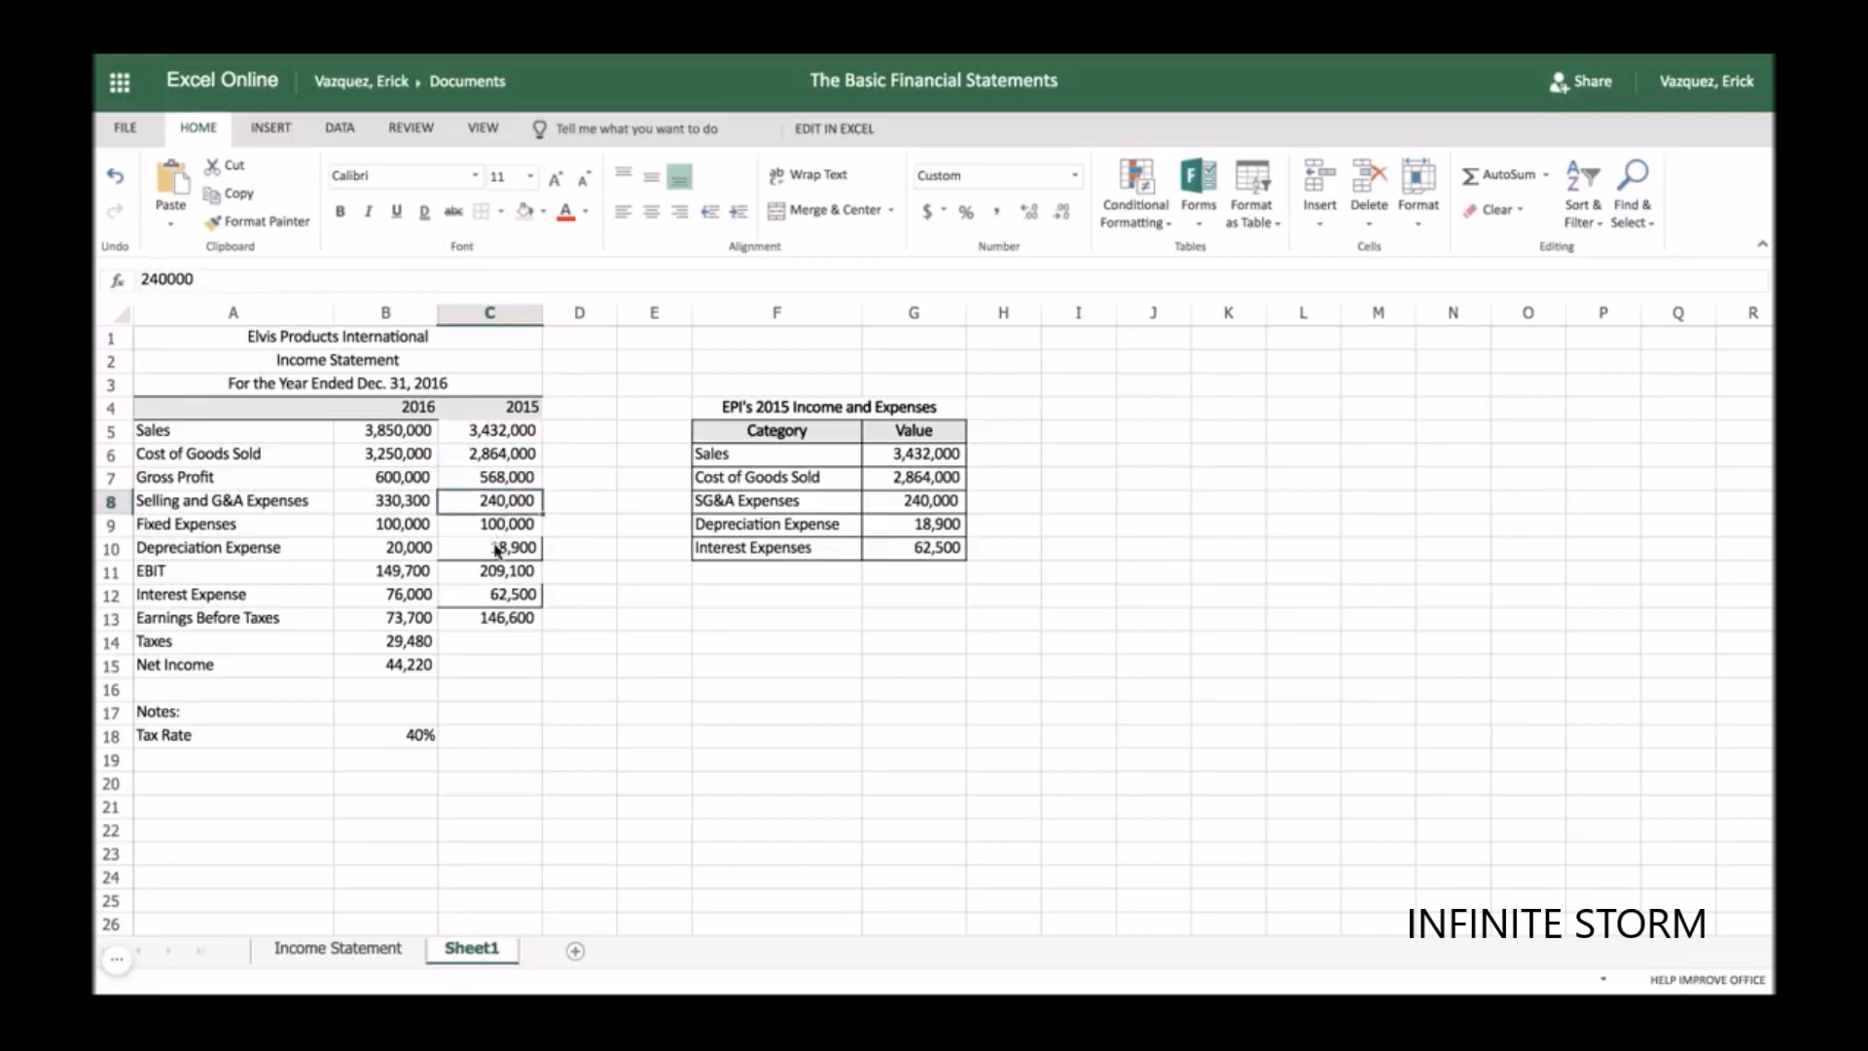
left_click(497, 547)
left_click(482, 216)
left_click(494, 600)
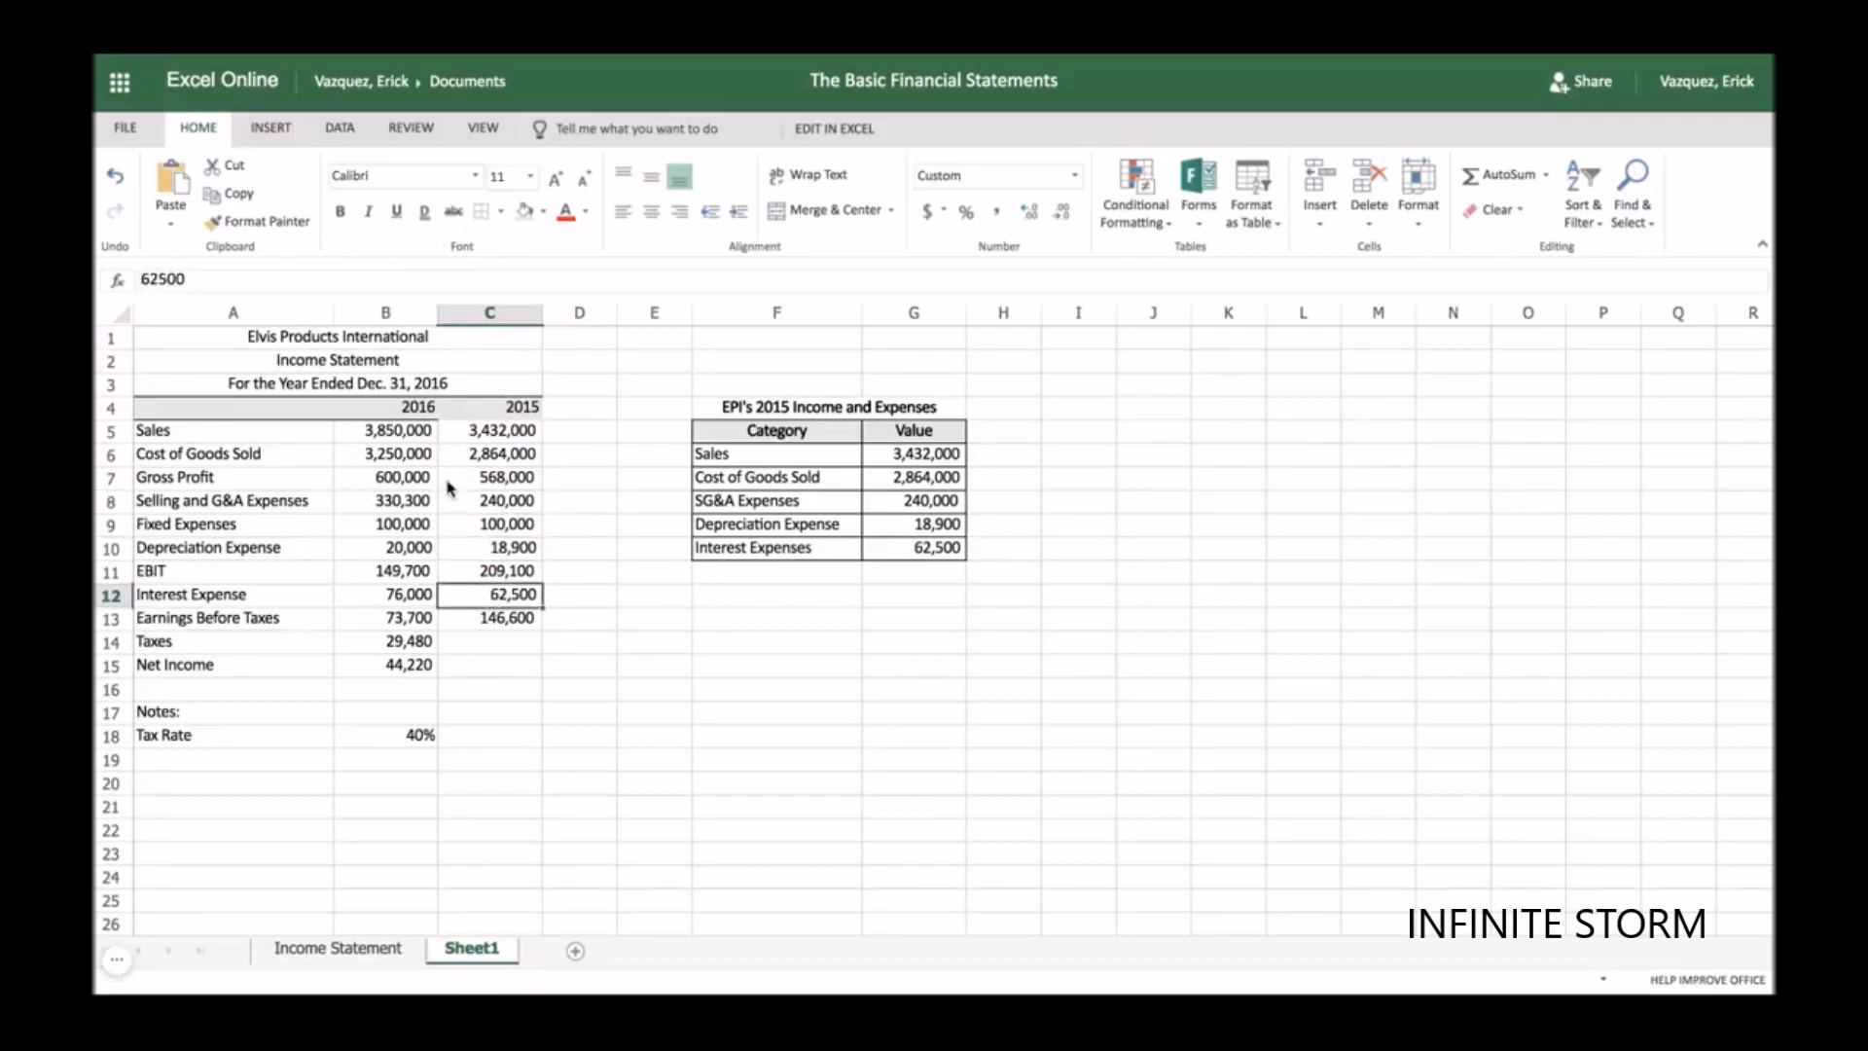
left_click(479, 216)
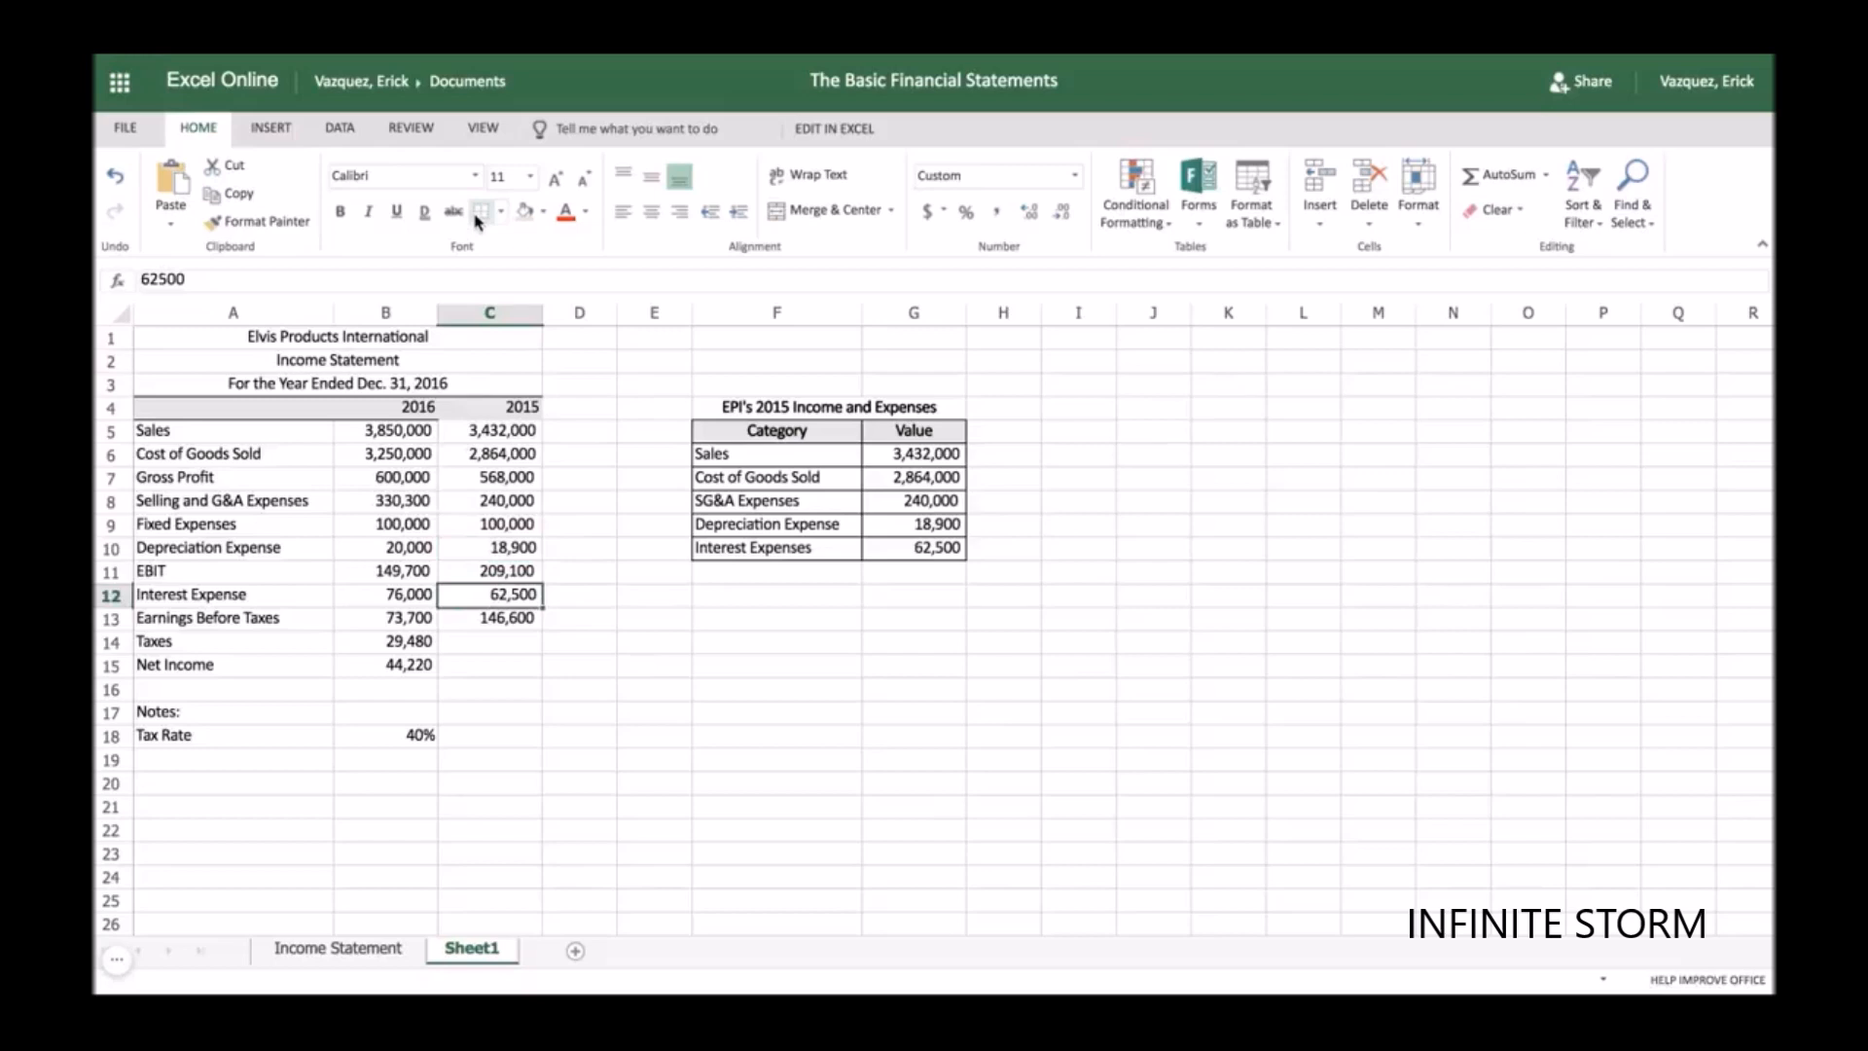
left_click(589, 607)
left_click(571, 637)
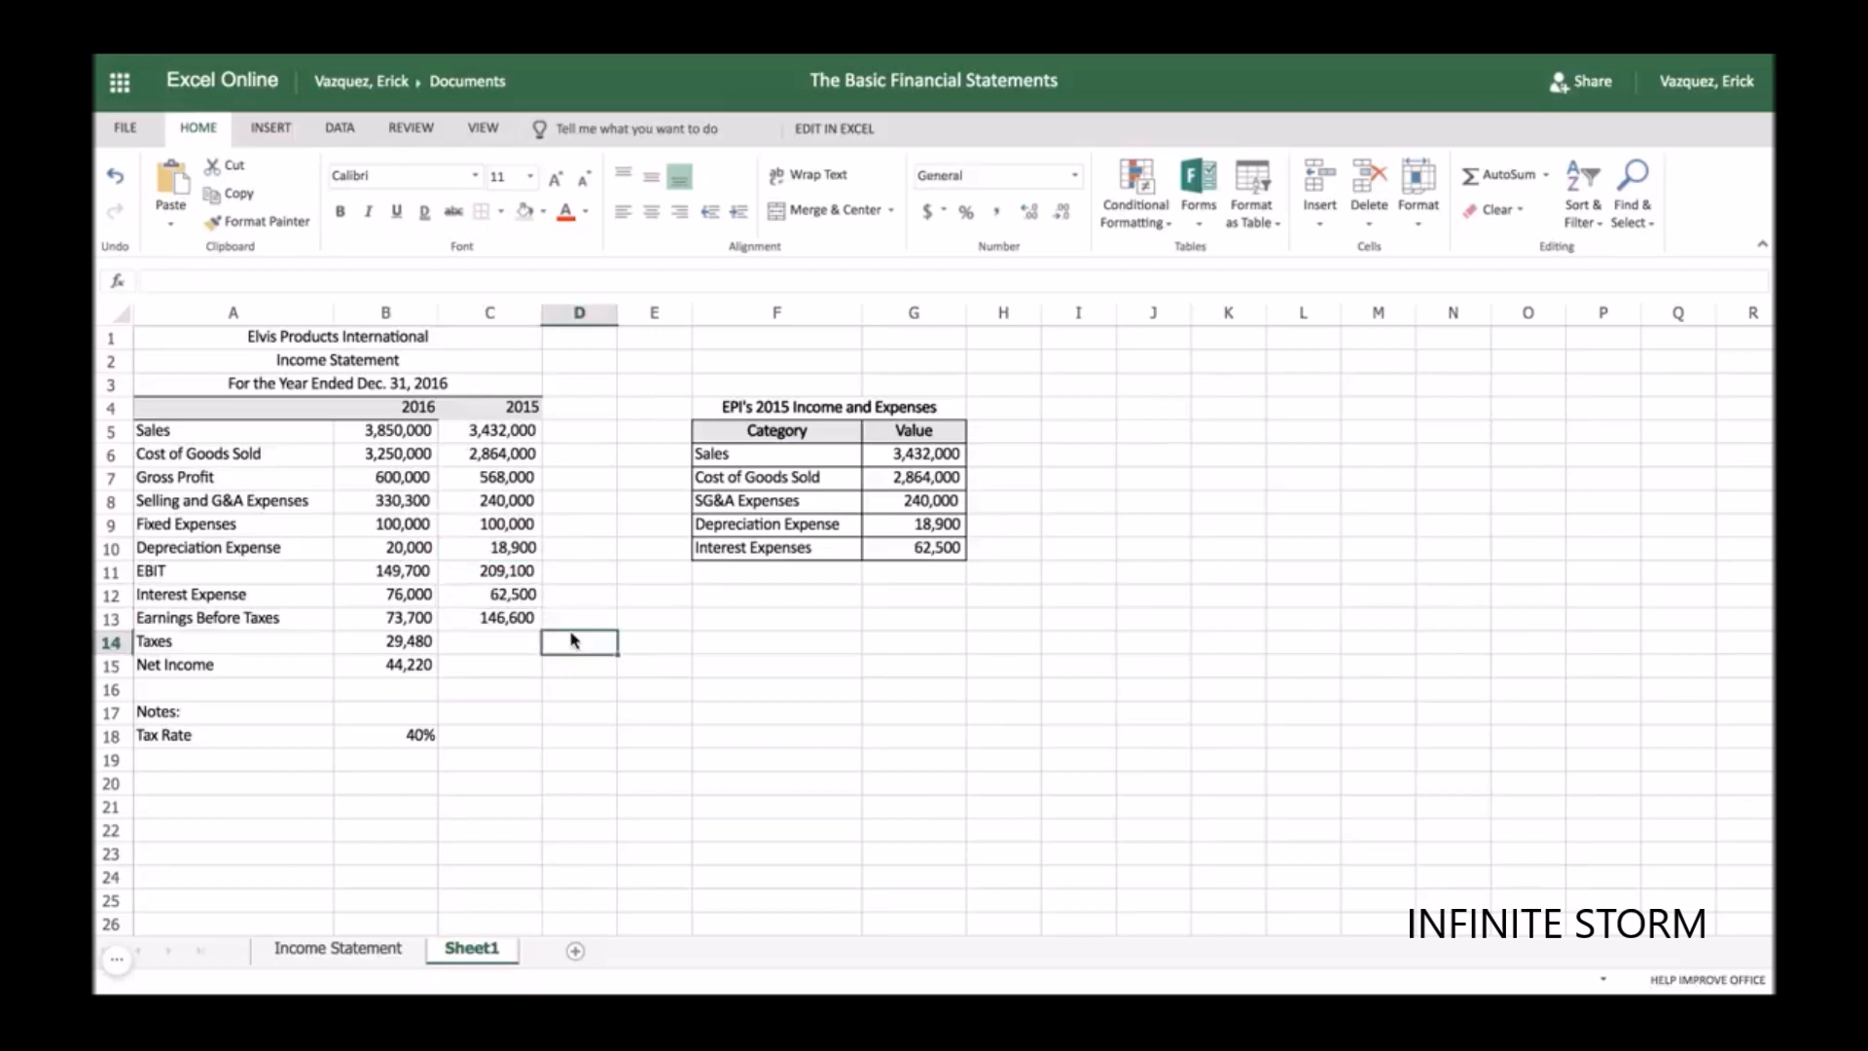
- Check the Tax Rate cells B18 and C18, and fill the Taxes formula from B14 across into C14
left_click(508, 616)
left_click(494, 645)
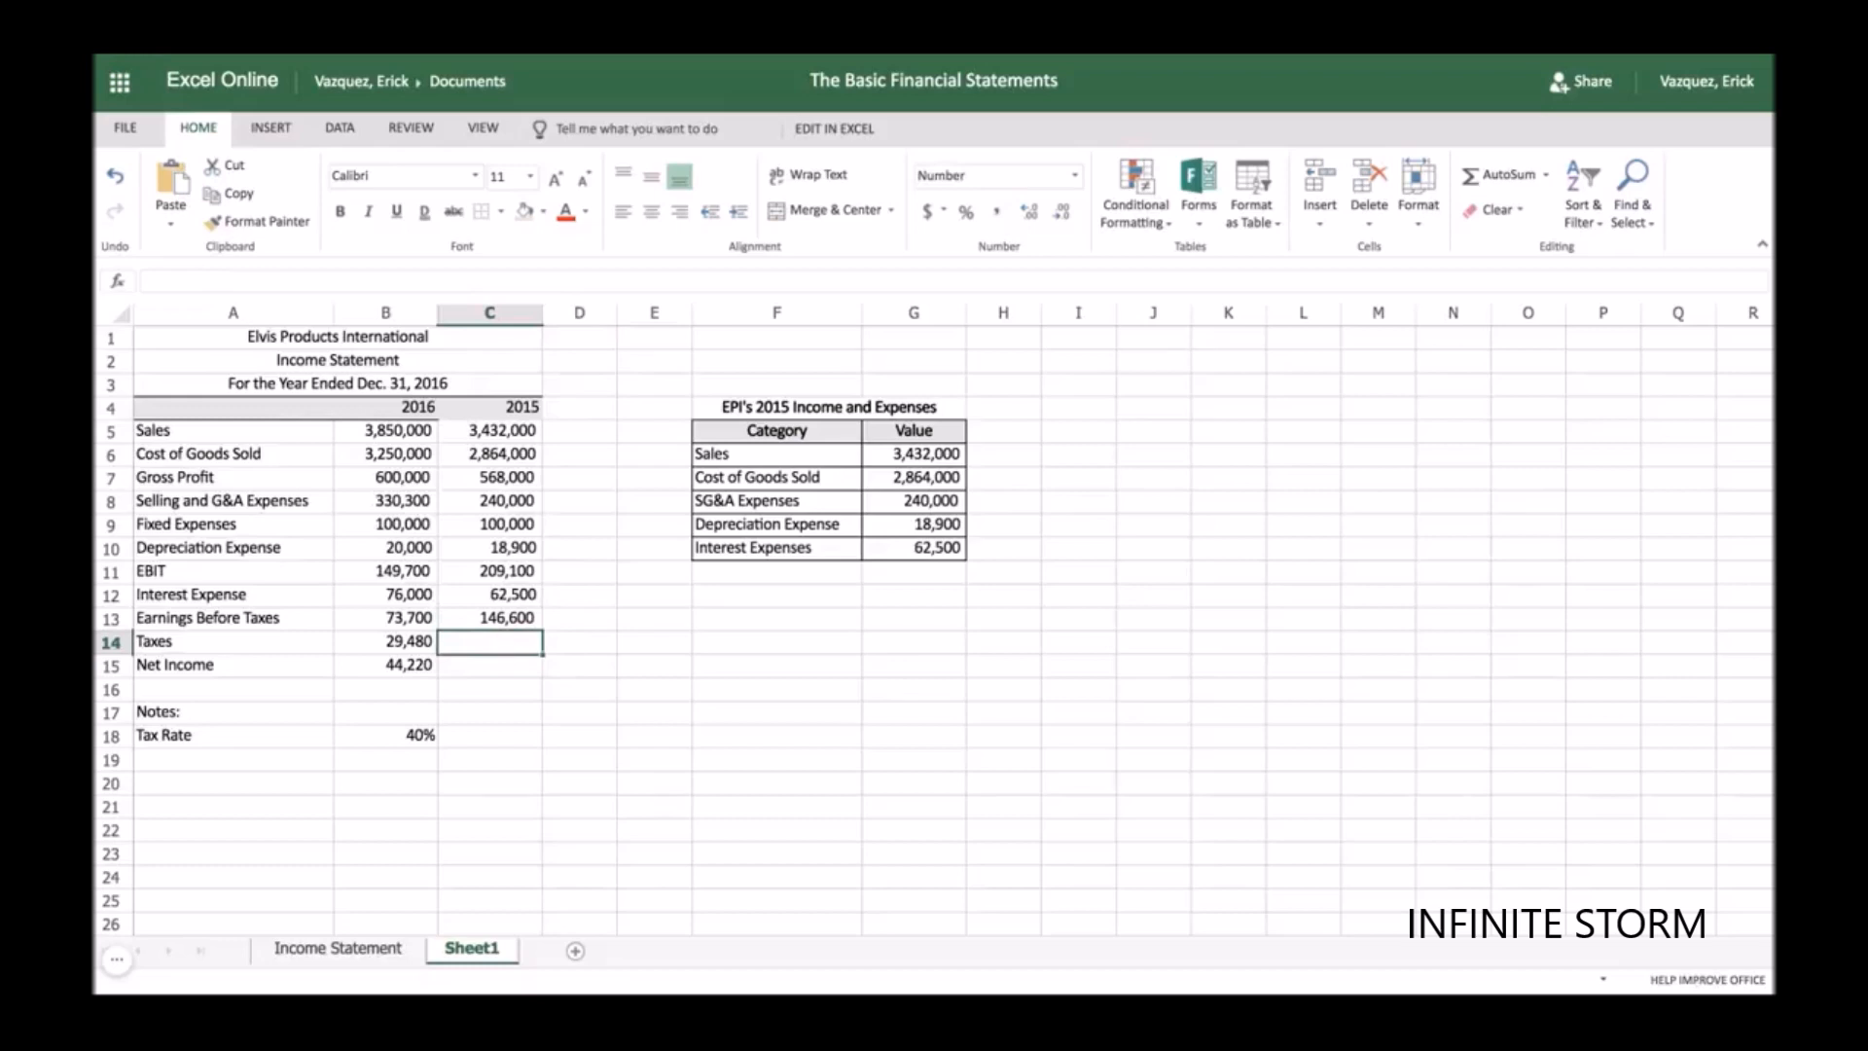
left_click(428, 737)
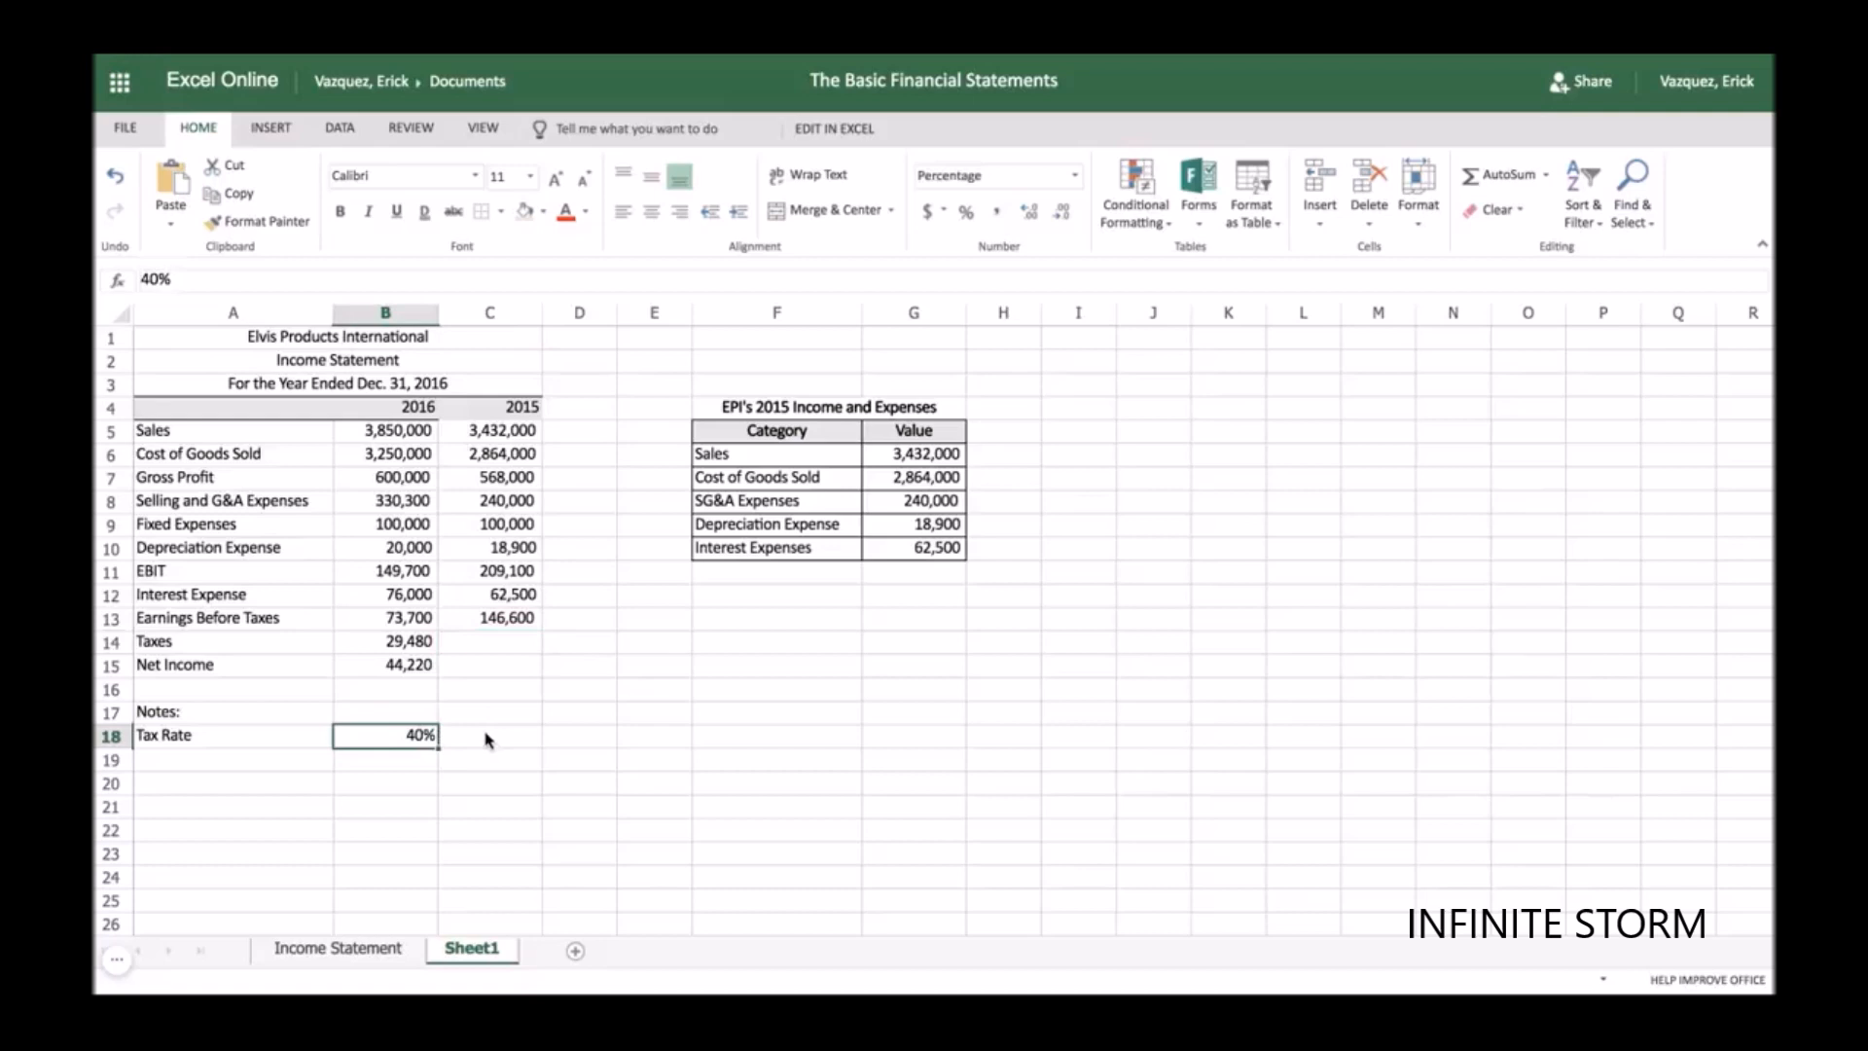
left_click(488, 740)
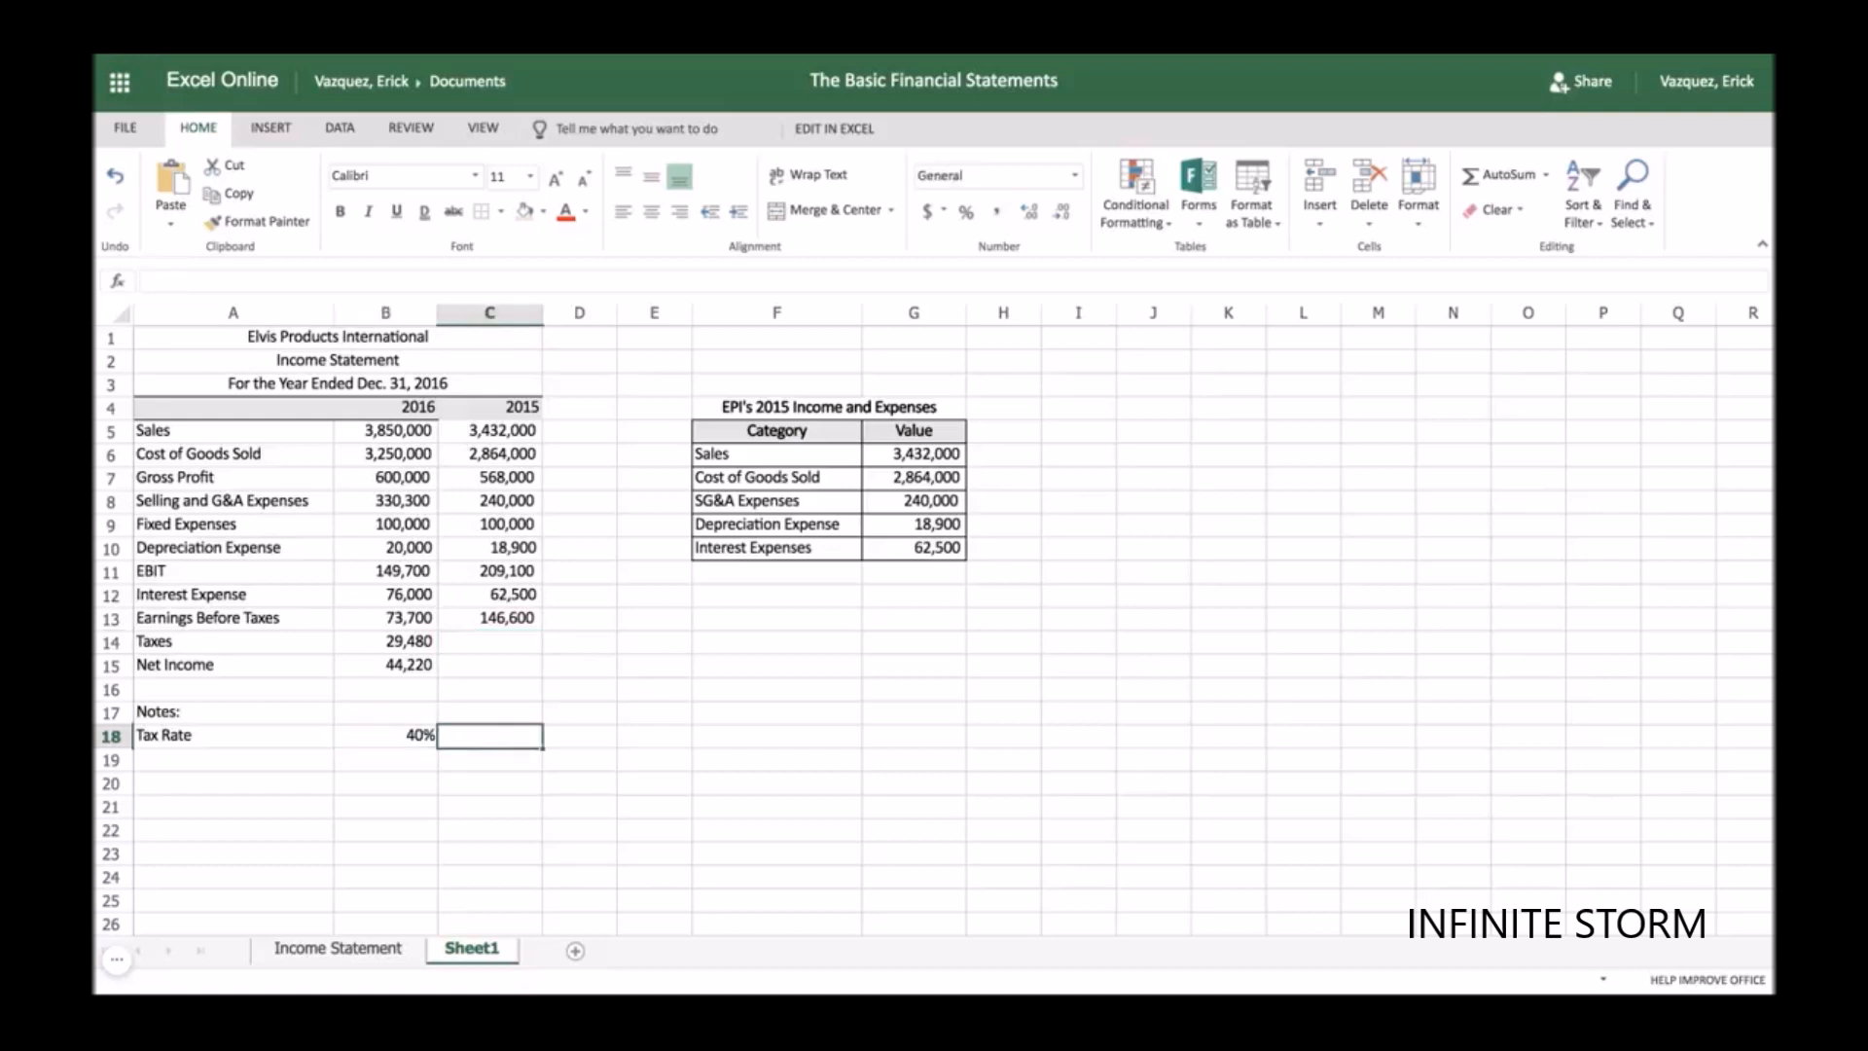
left_click(406, 646)
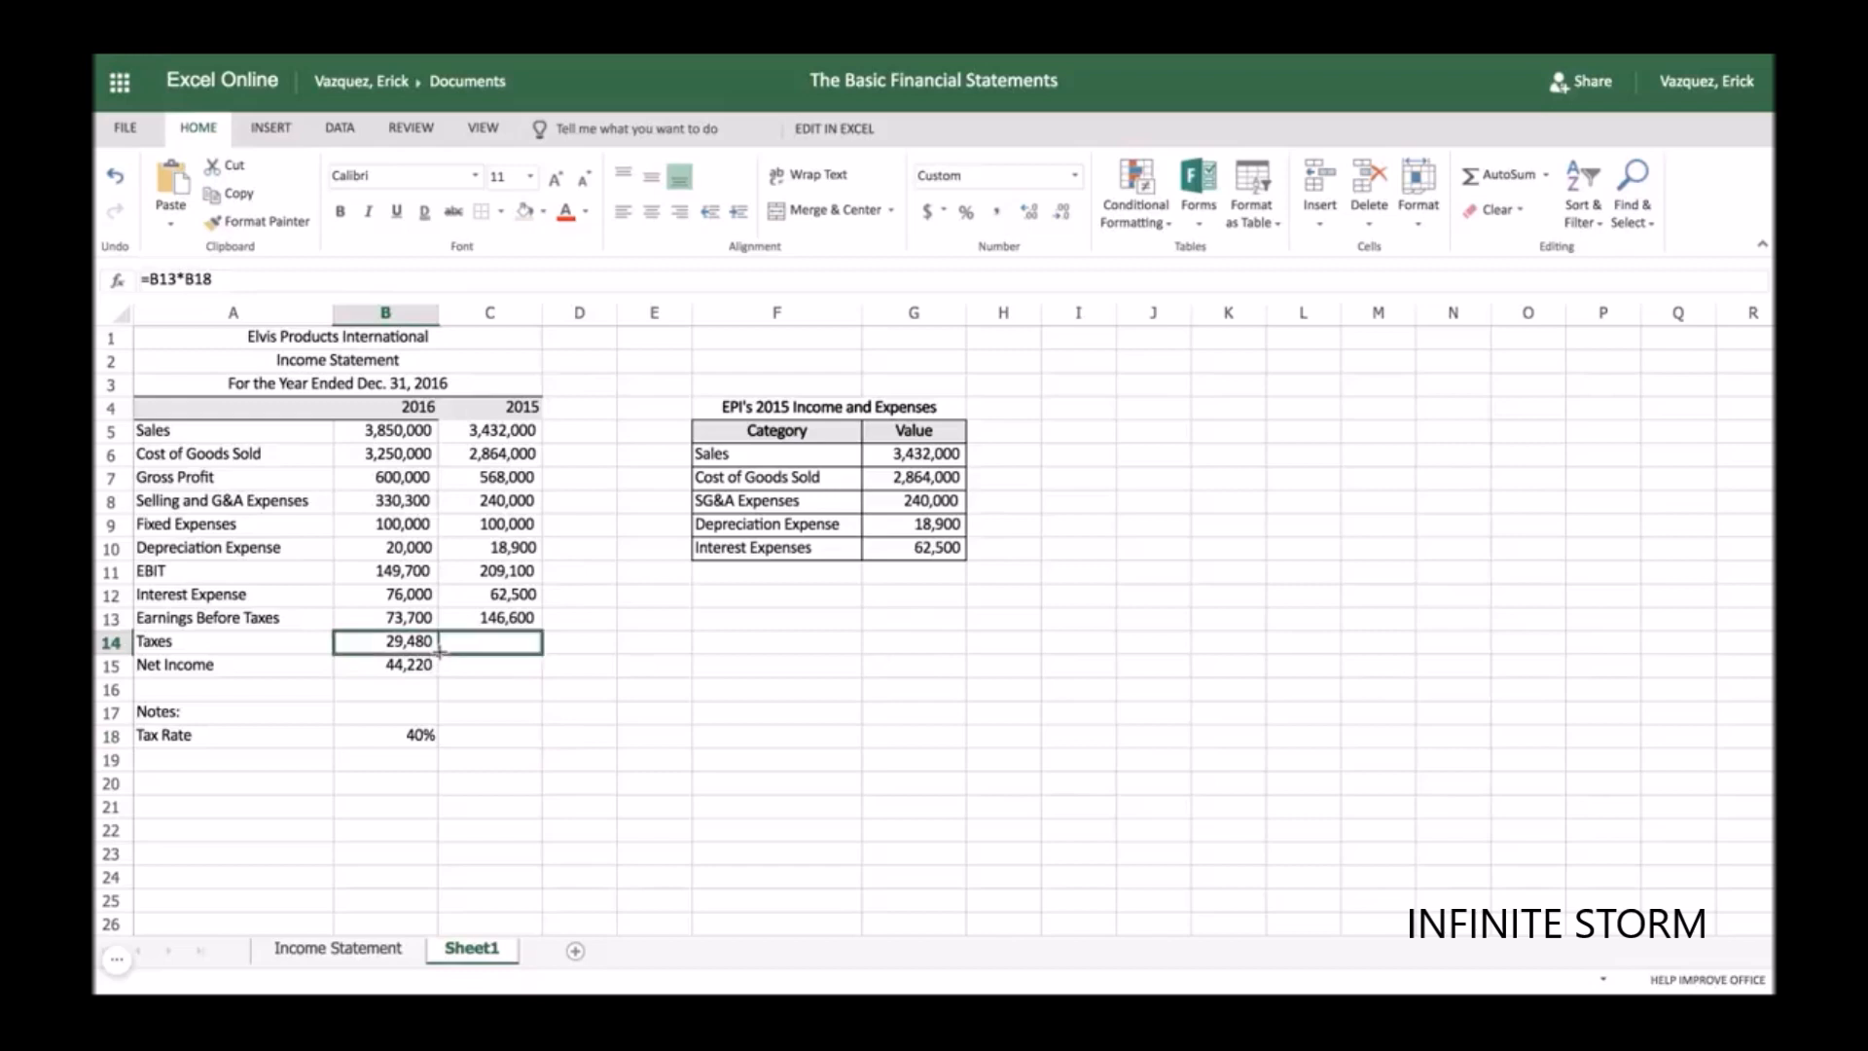
left_click_drag(440, 652, 492, 646)
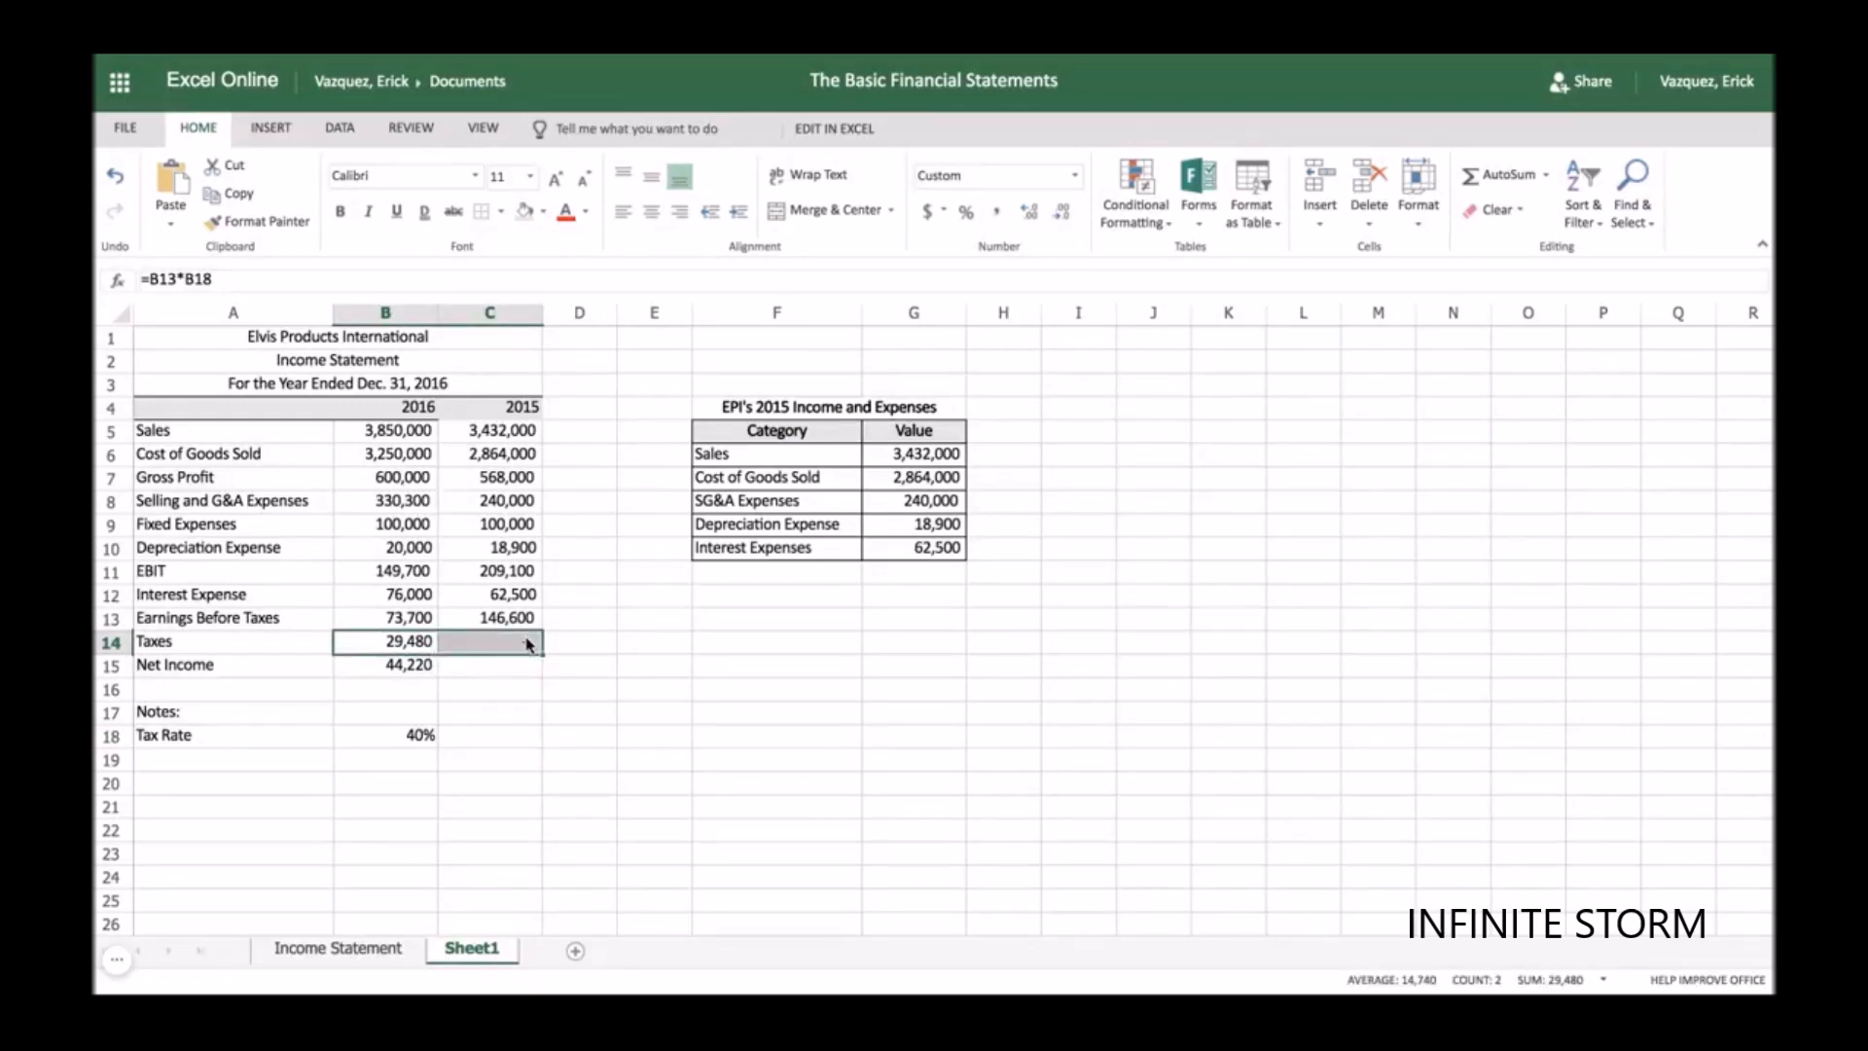
- Inspect the cell references of the 2016 Taxes formula in B14 and the Tax Rate cell B18 it uses
left_click(415, 652)
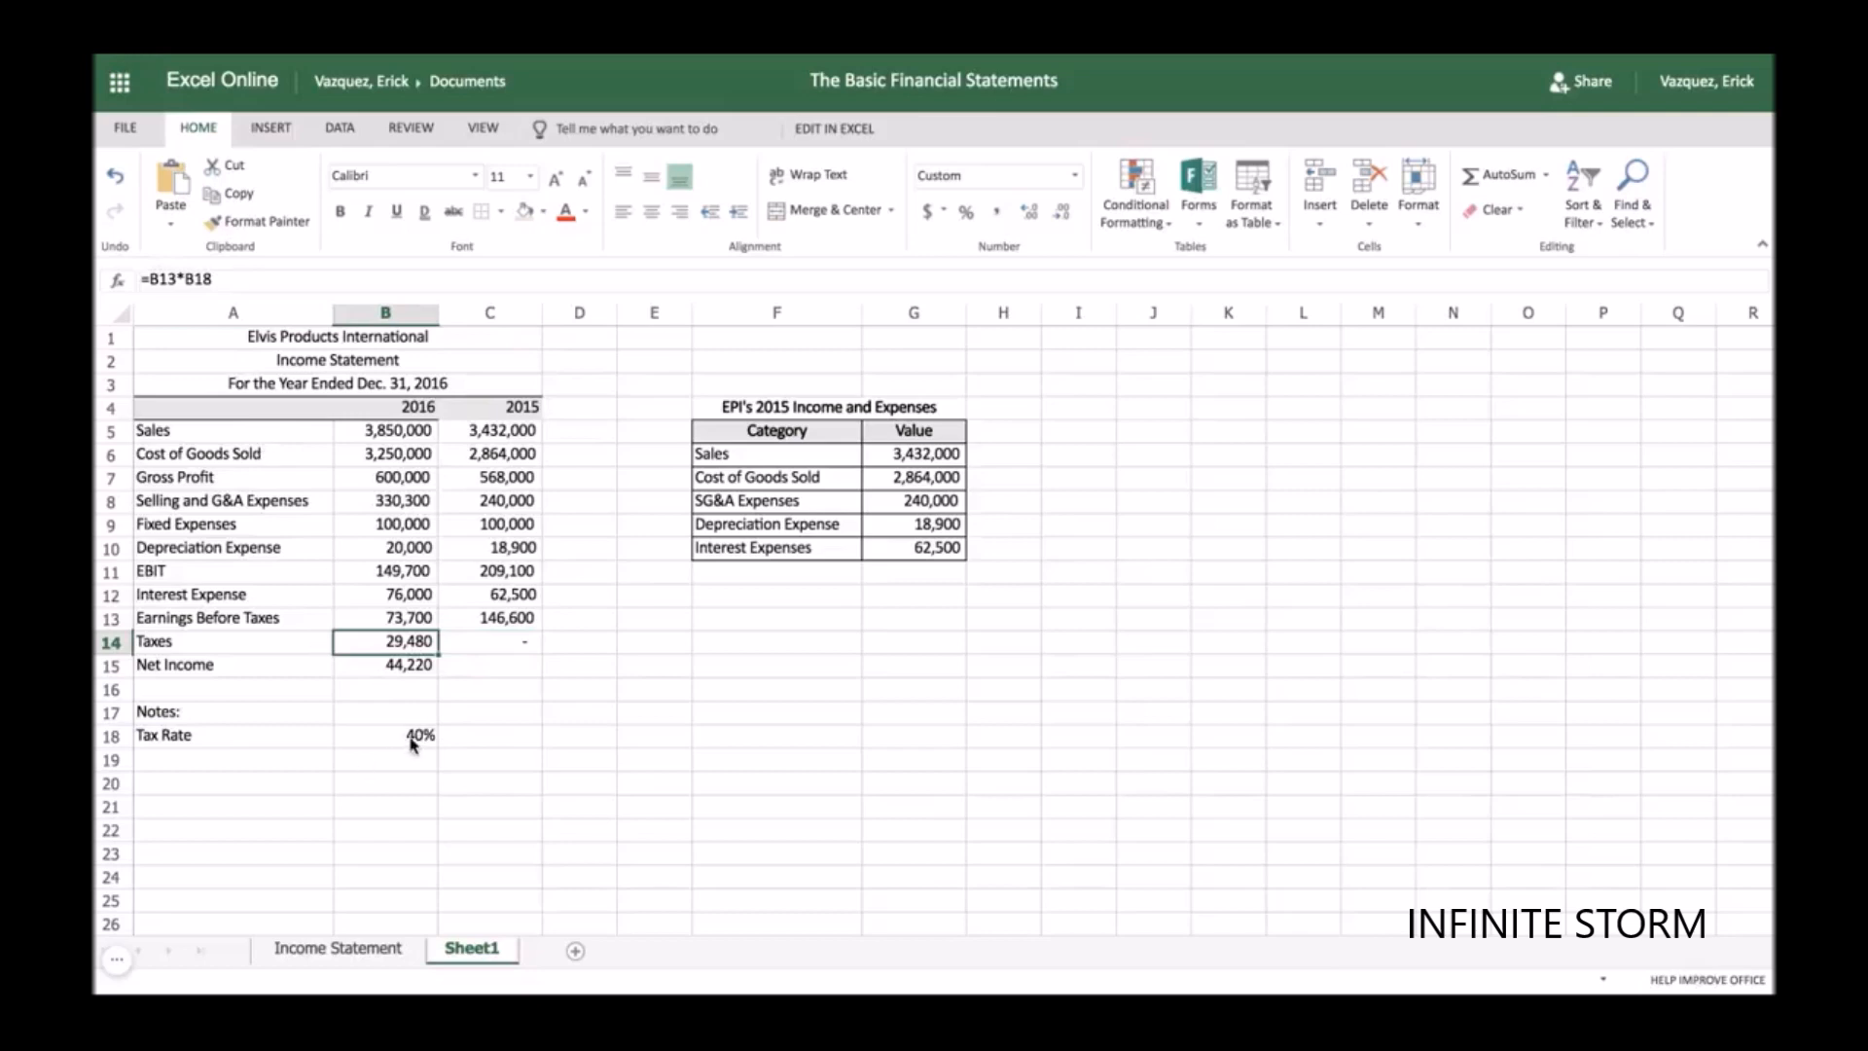
left_click(235, 280)
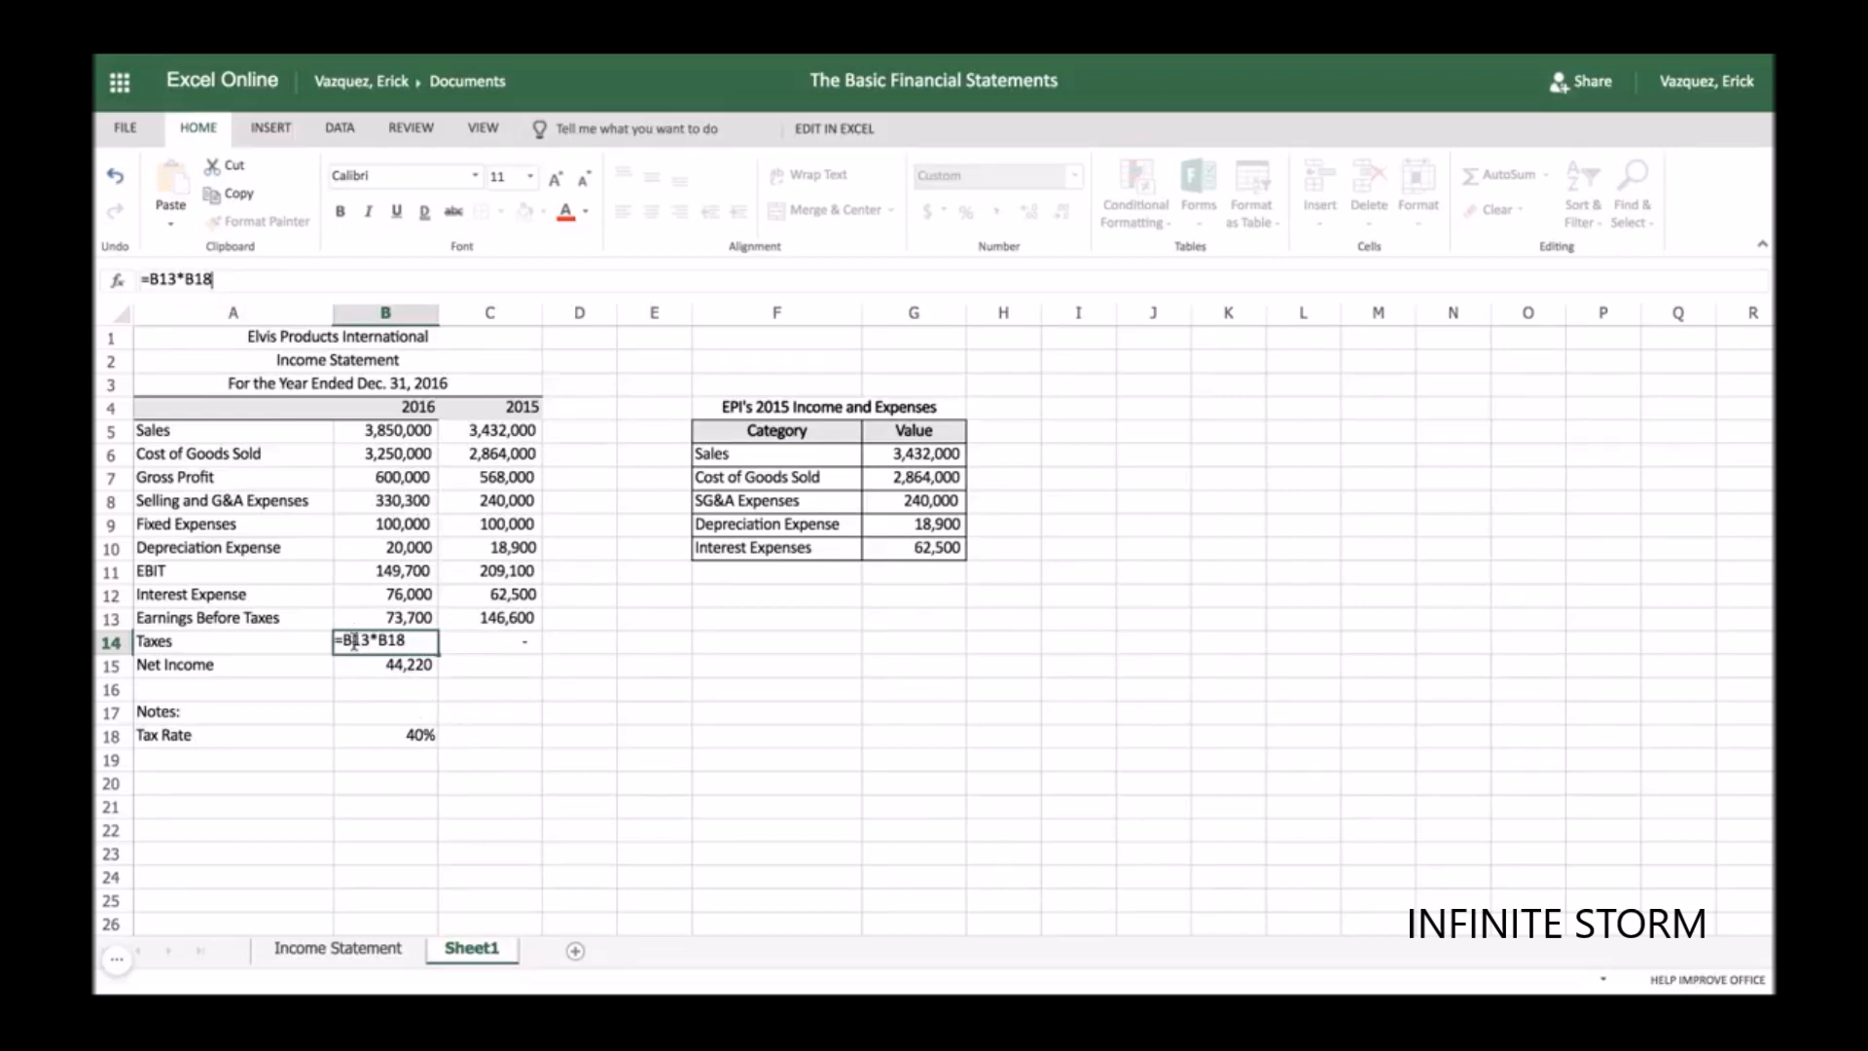
left_click(385, 736)
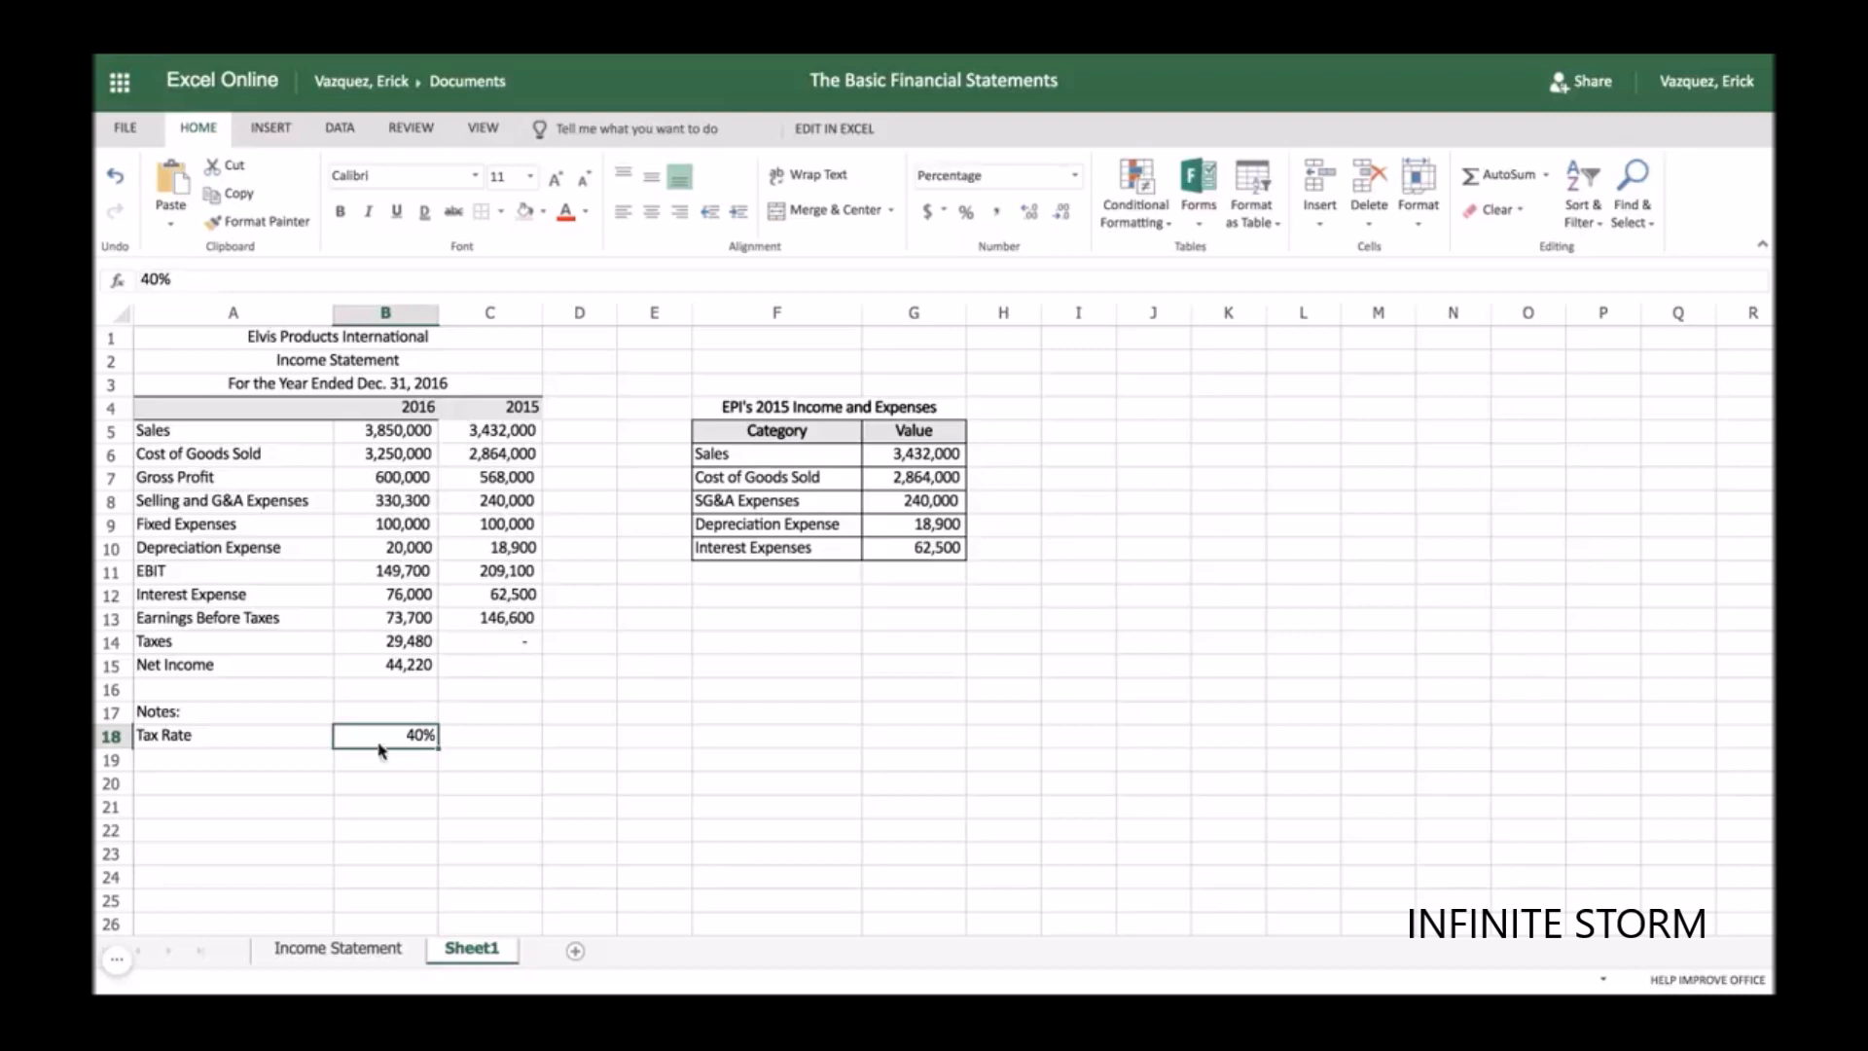
- Make the Tax Rate reference absolute in the B14 Taxes formula as =B13*$B$18 and fill it across into C14
left_click(385, 642)
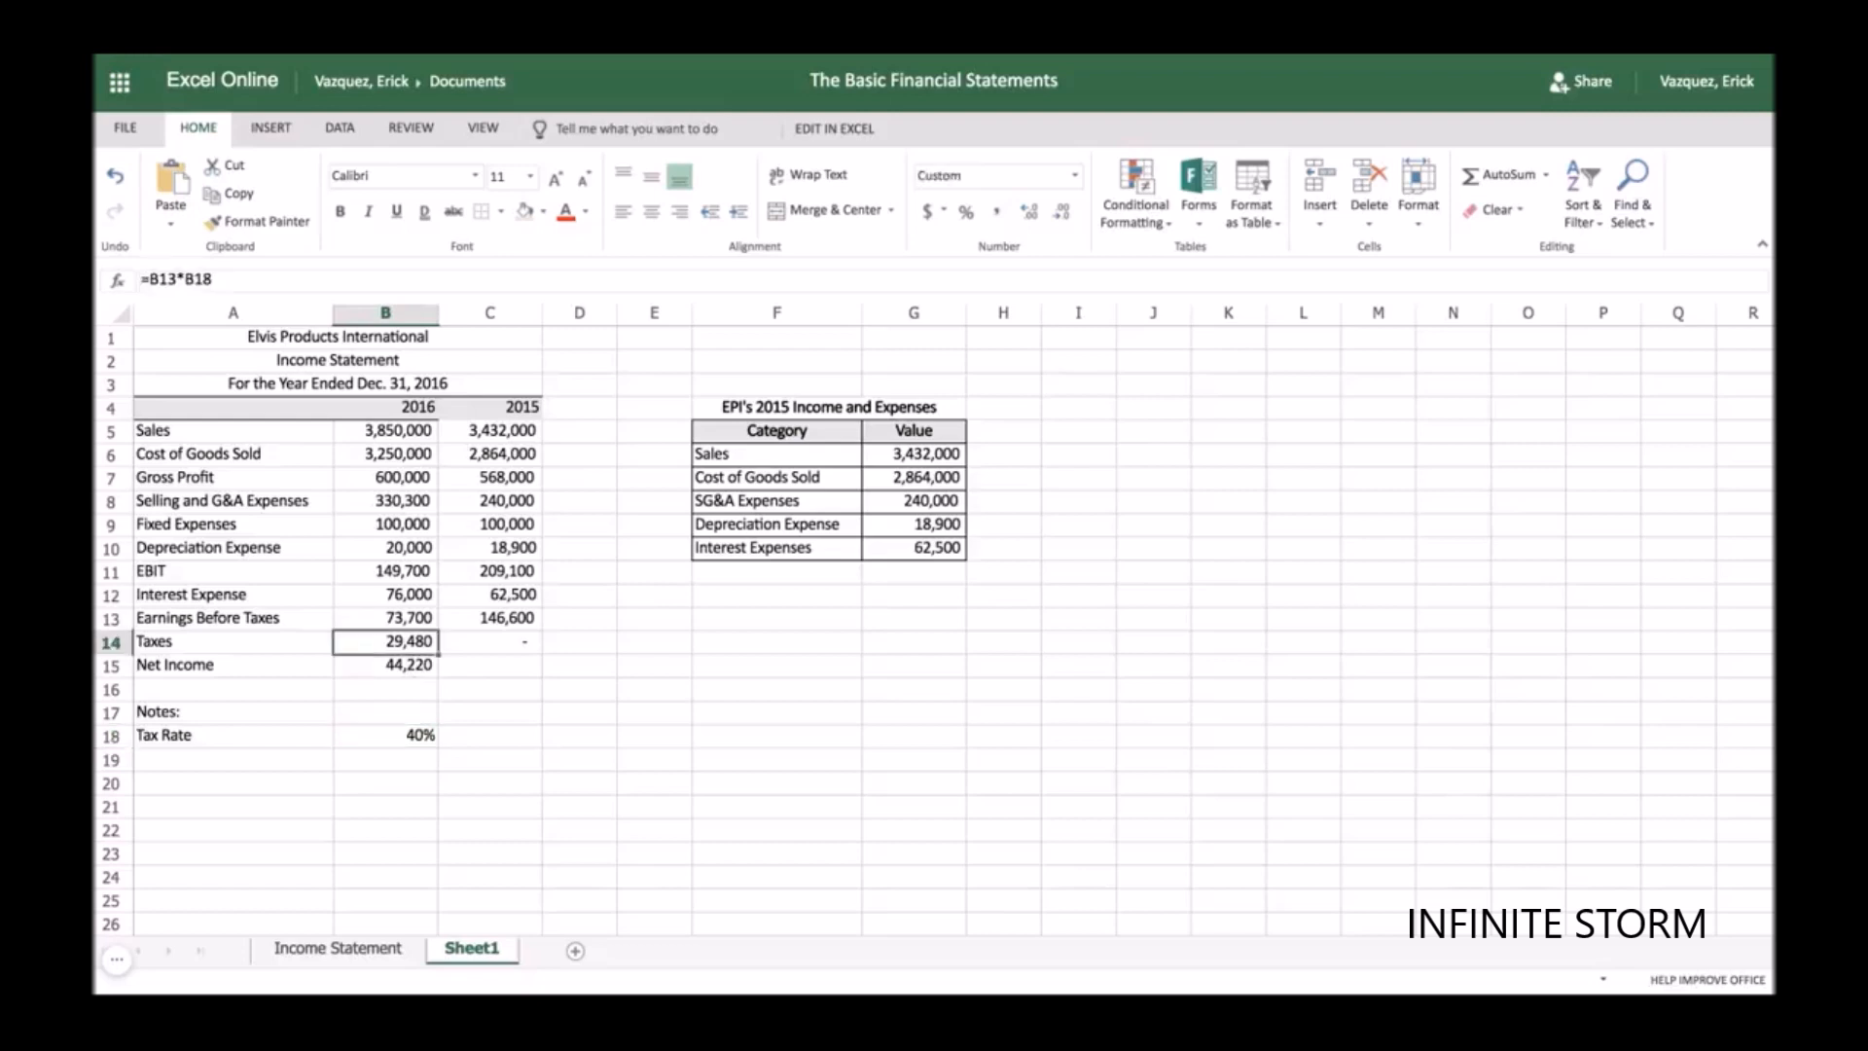
left_click(186, 279)
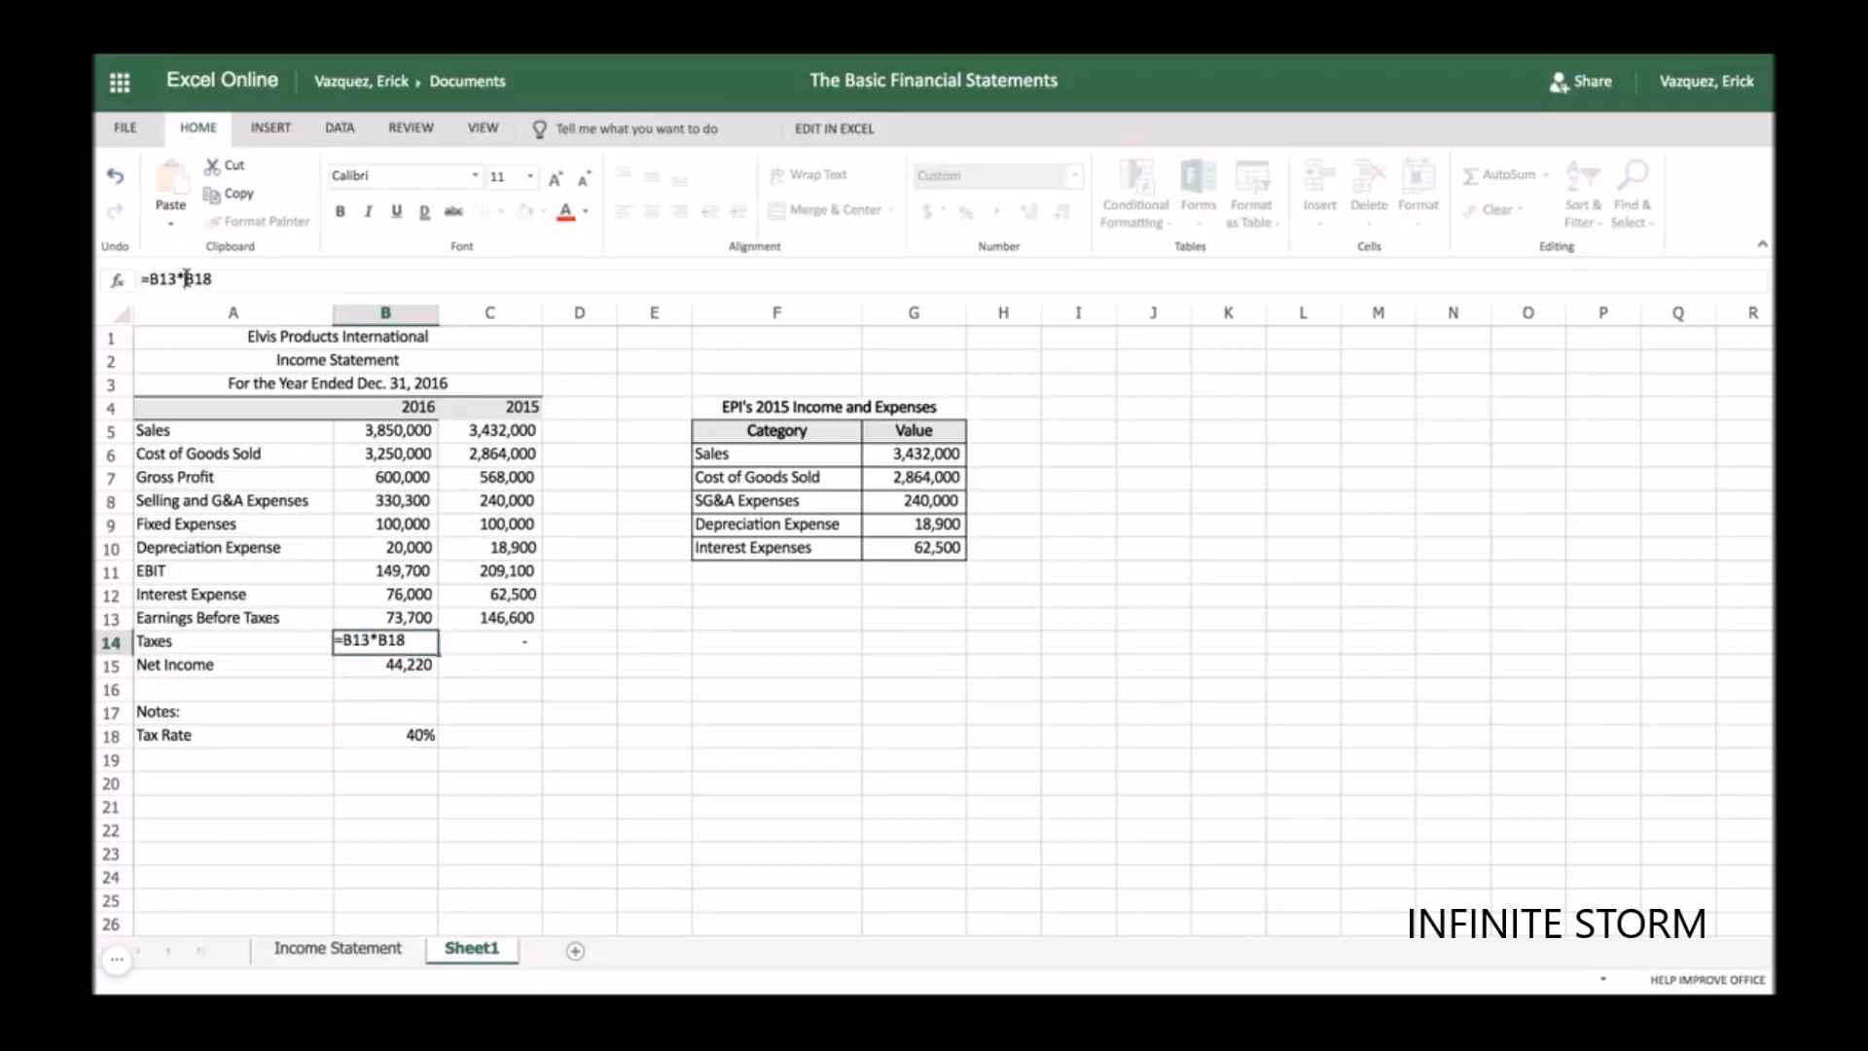
type("$")
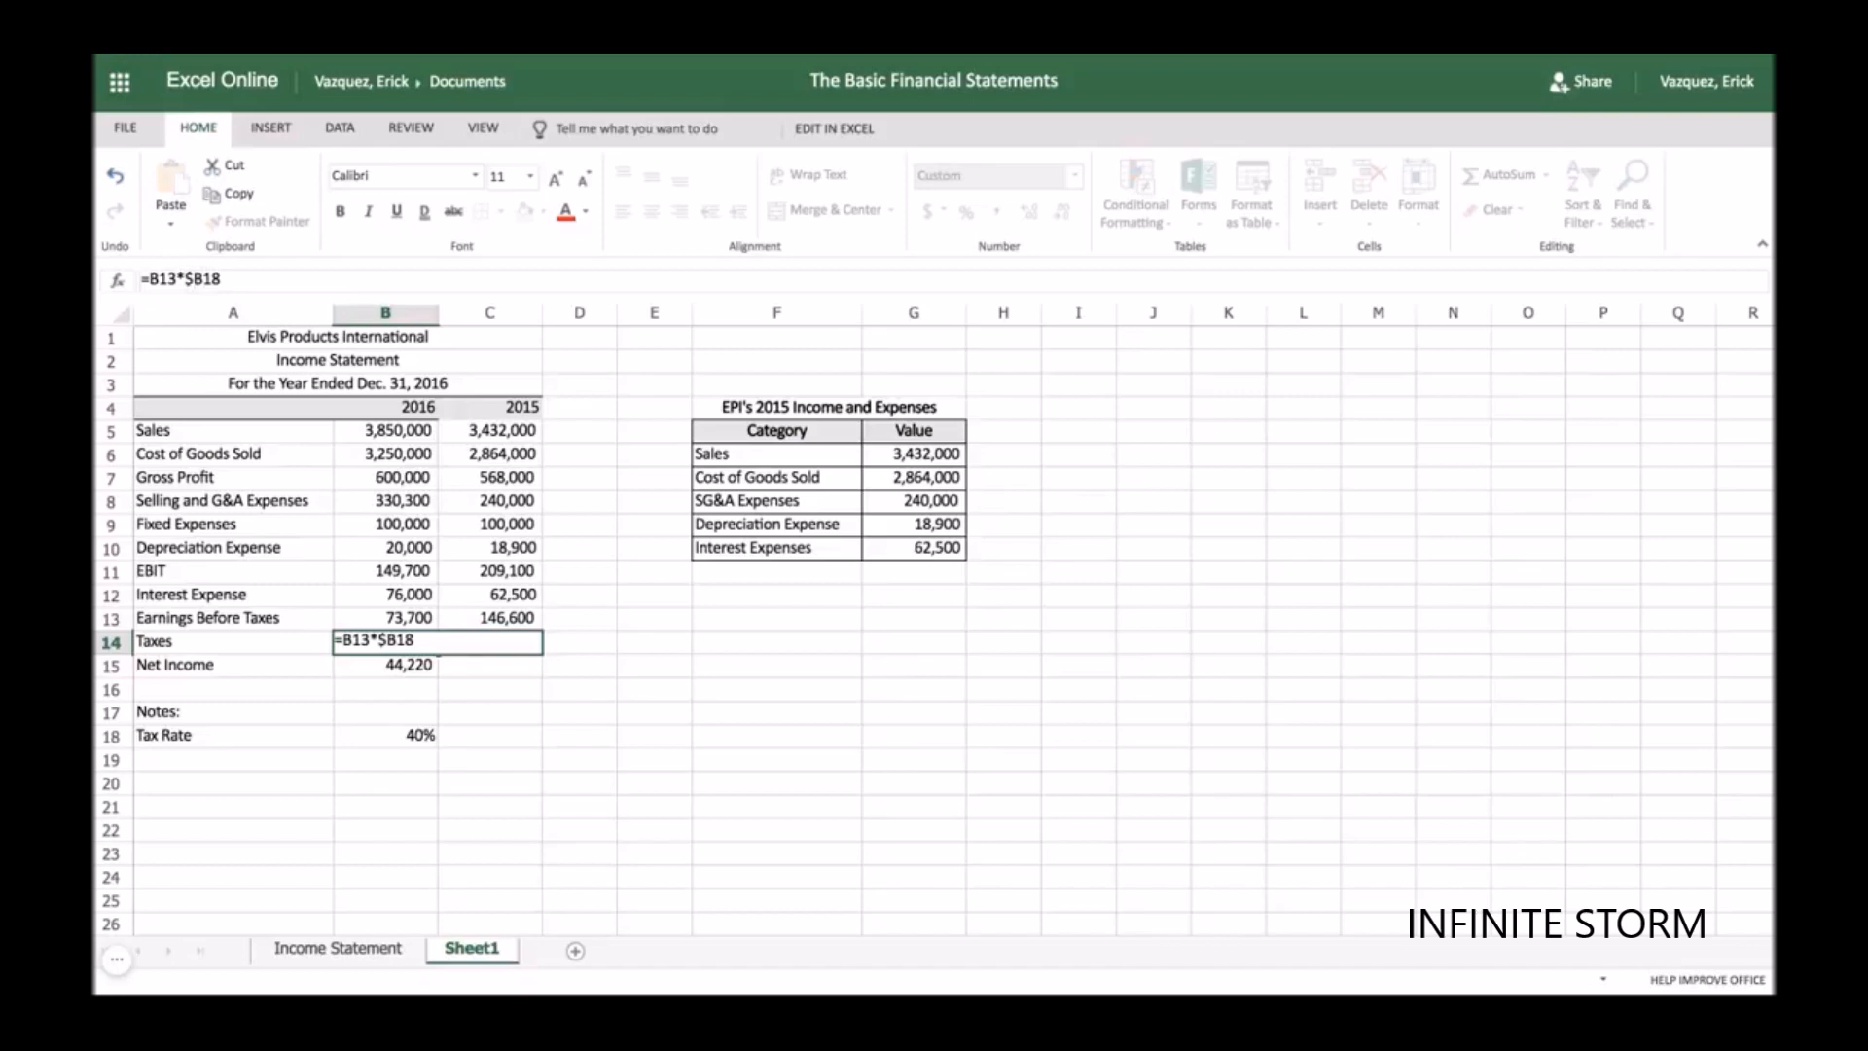
left_click(212, 280)
type("$")
key("Tab")
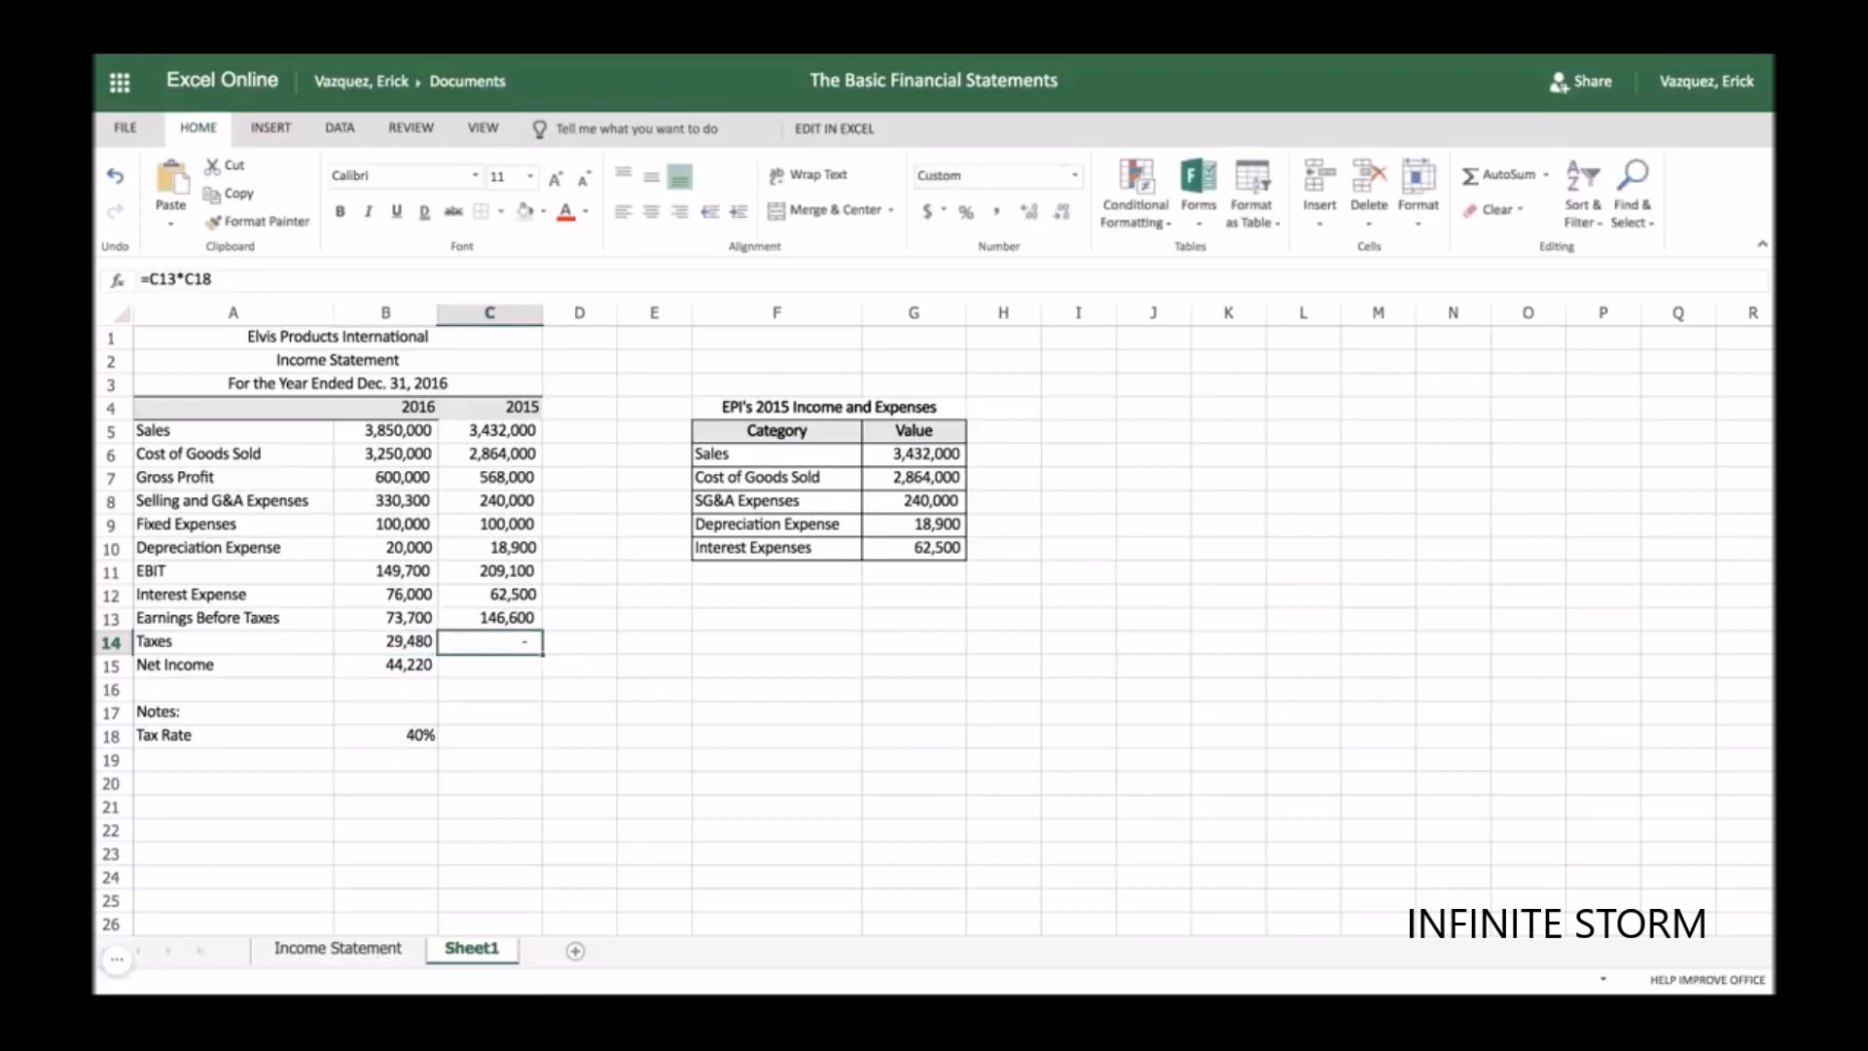
left_click(400, 645)
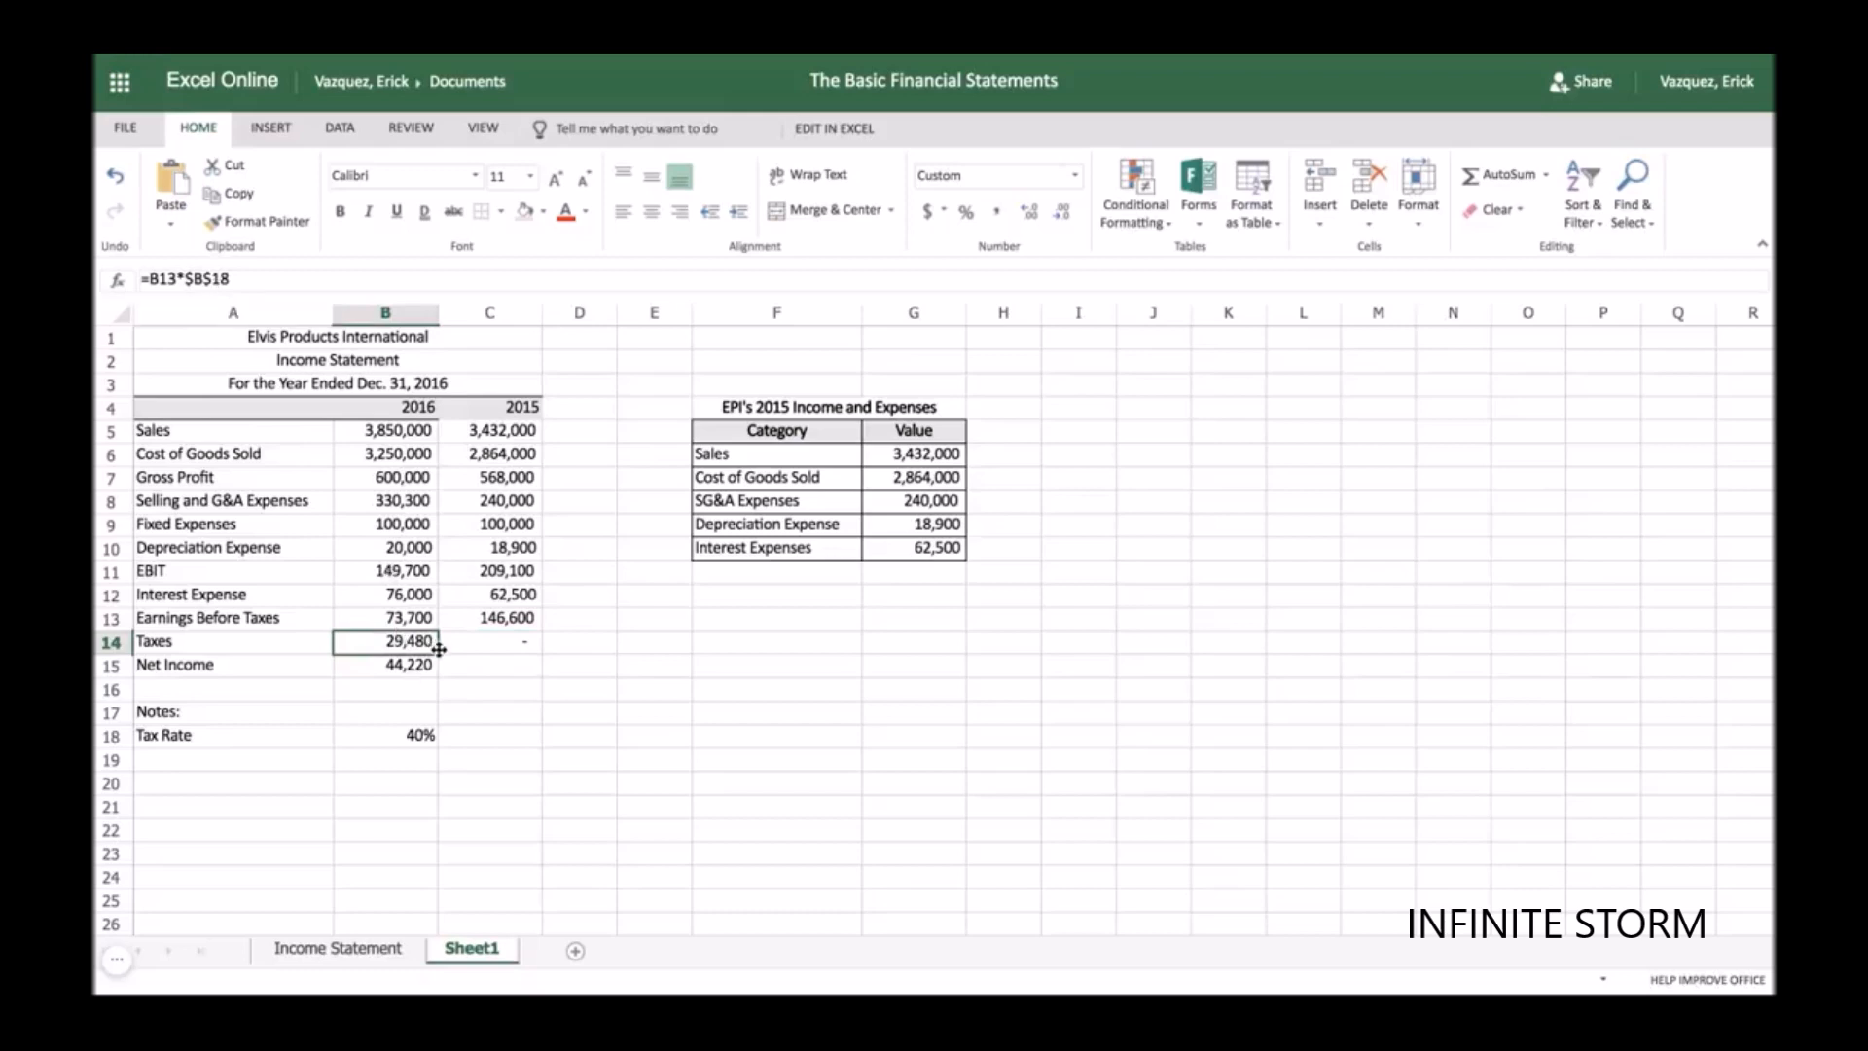
left_click_drag(436, 651, 516, 648)
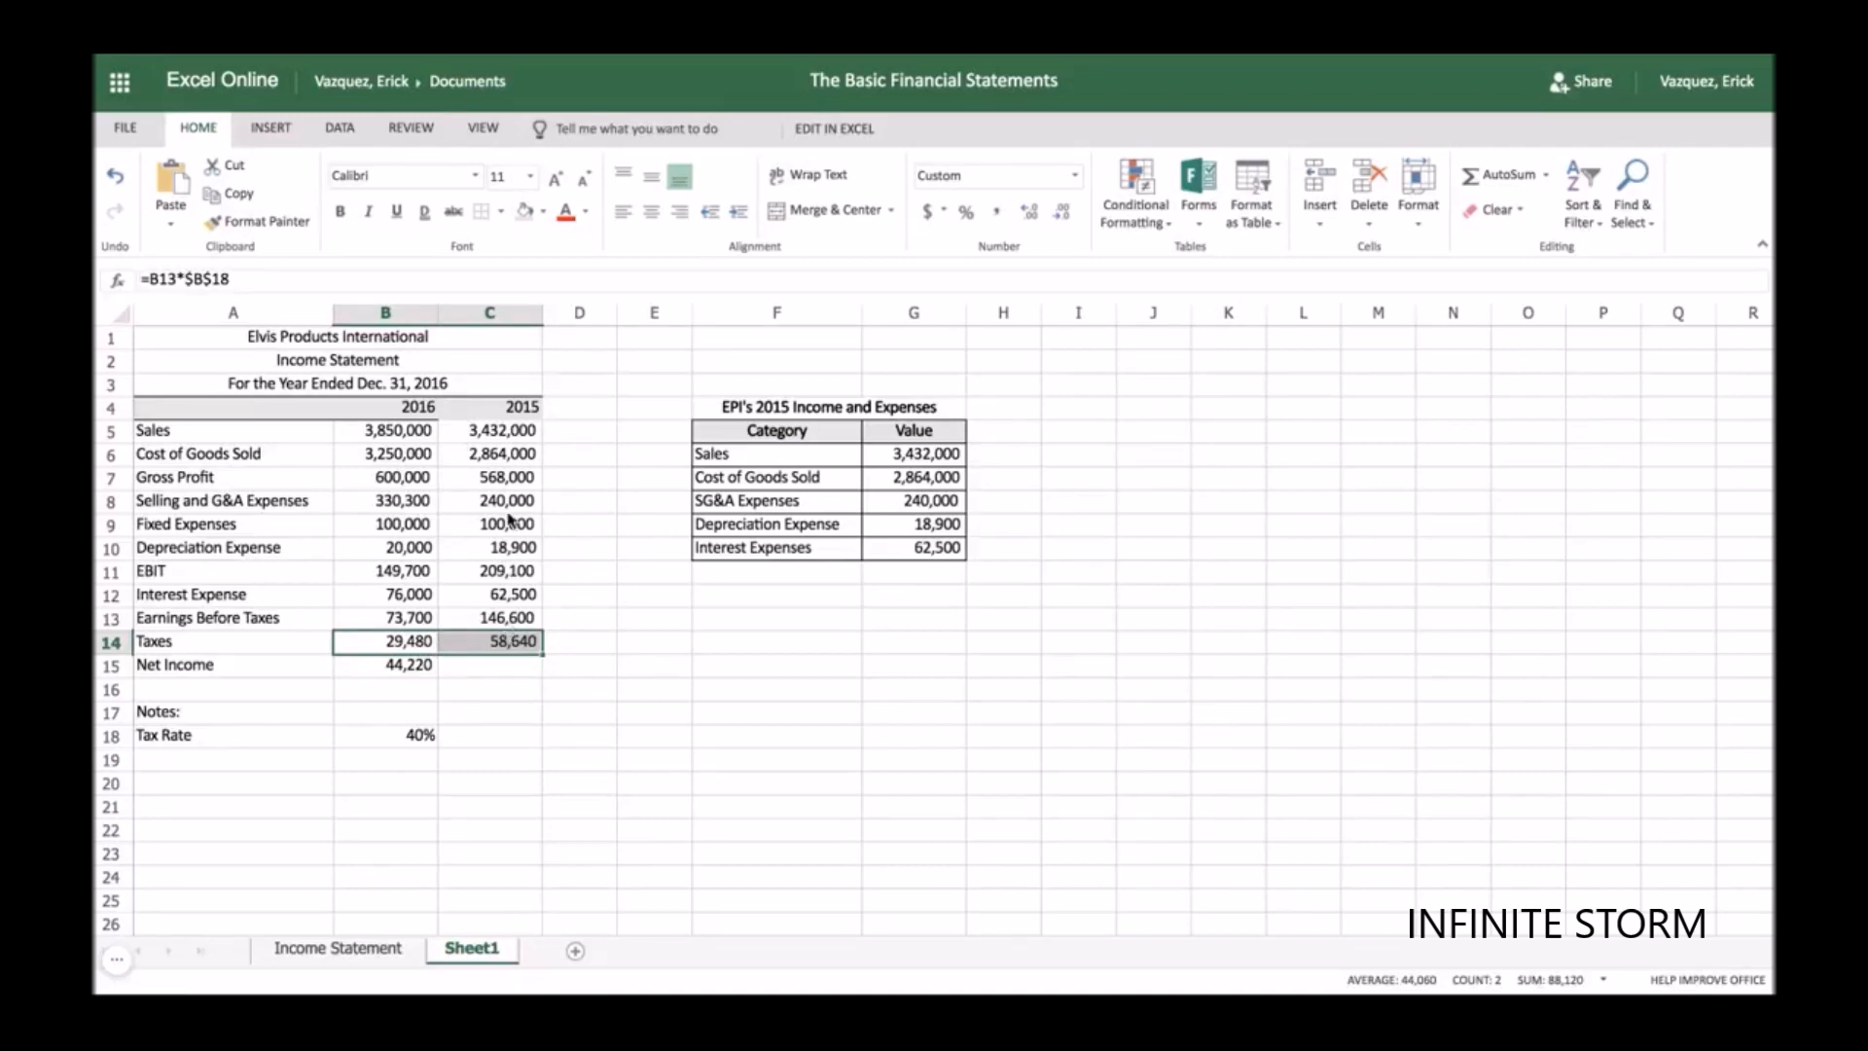
- Add a bottom border to the 2015 header cell C4
left_click(498, 412)
left_click(500, 211)
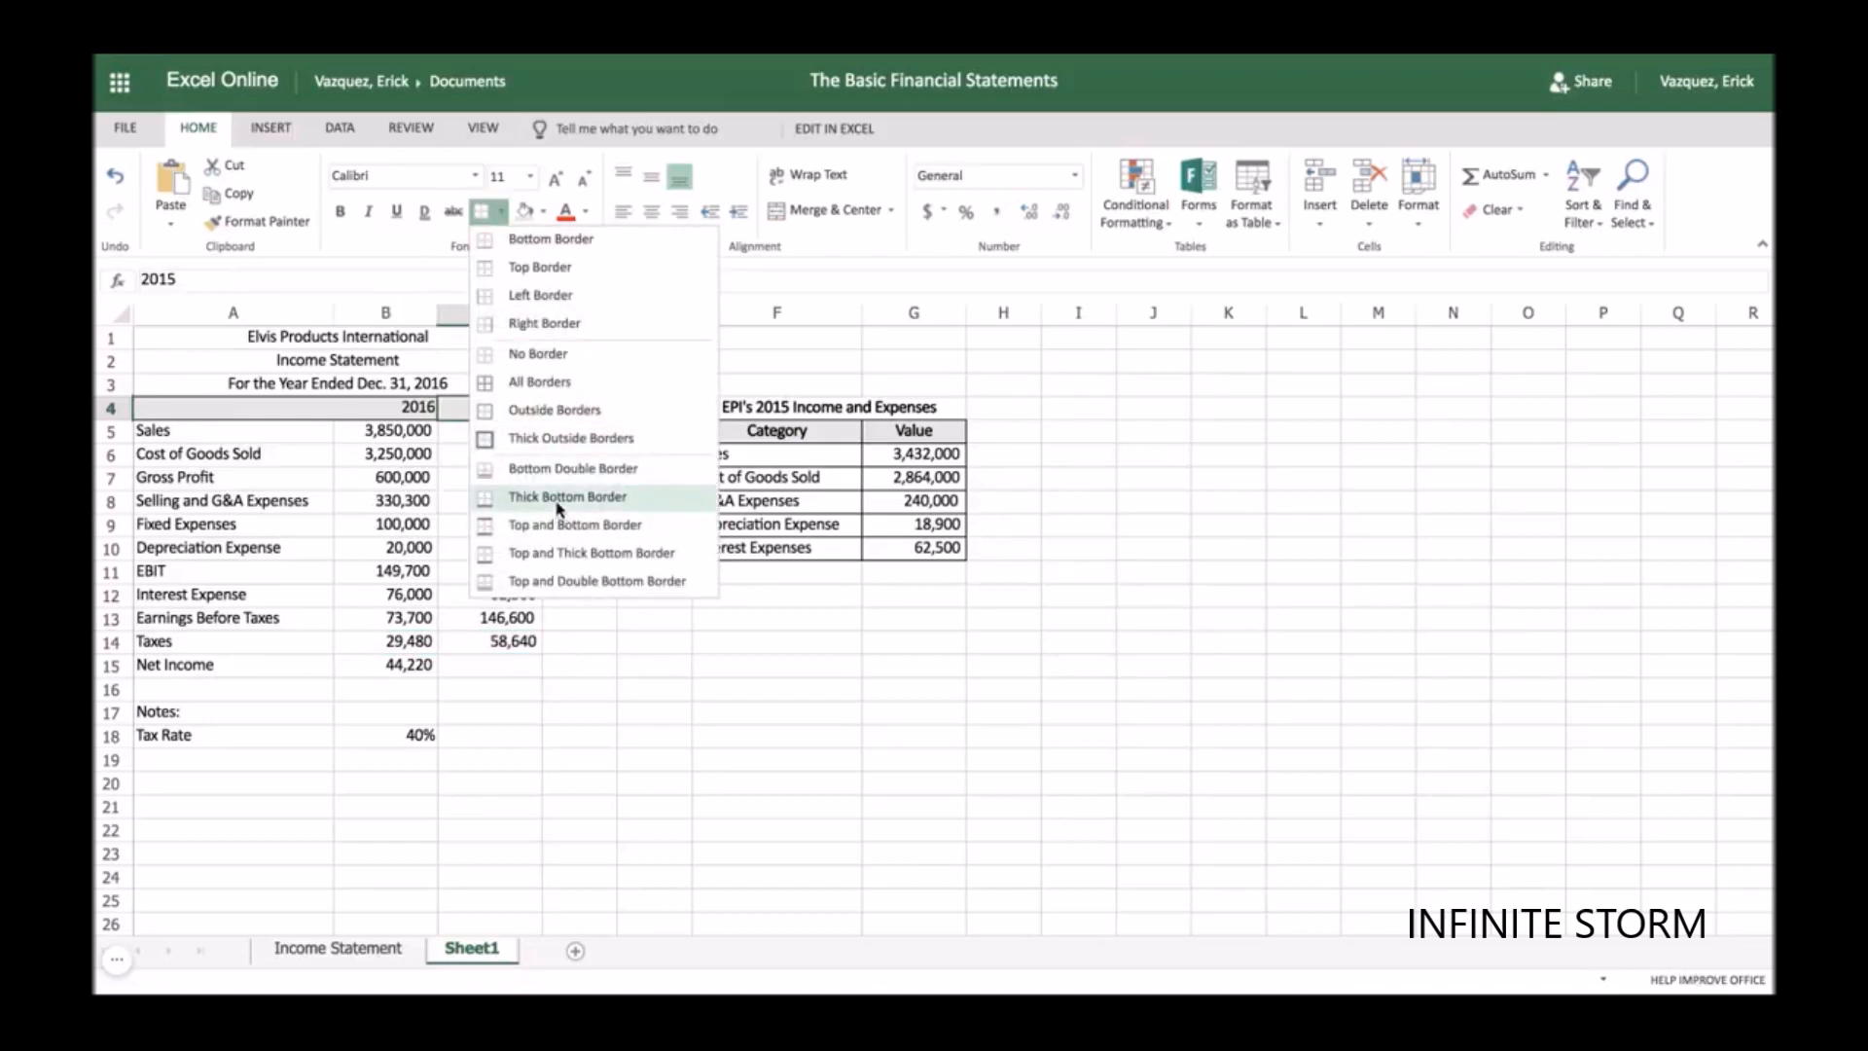
left_click(525, 241)
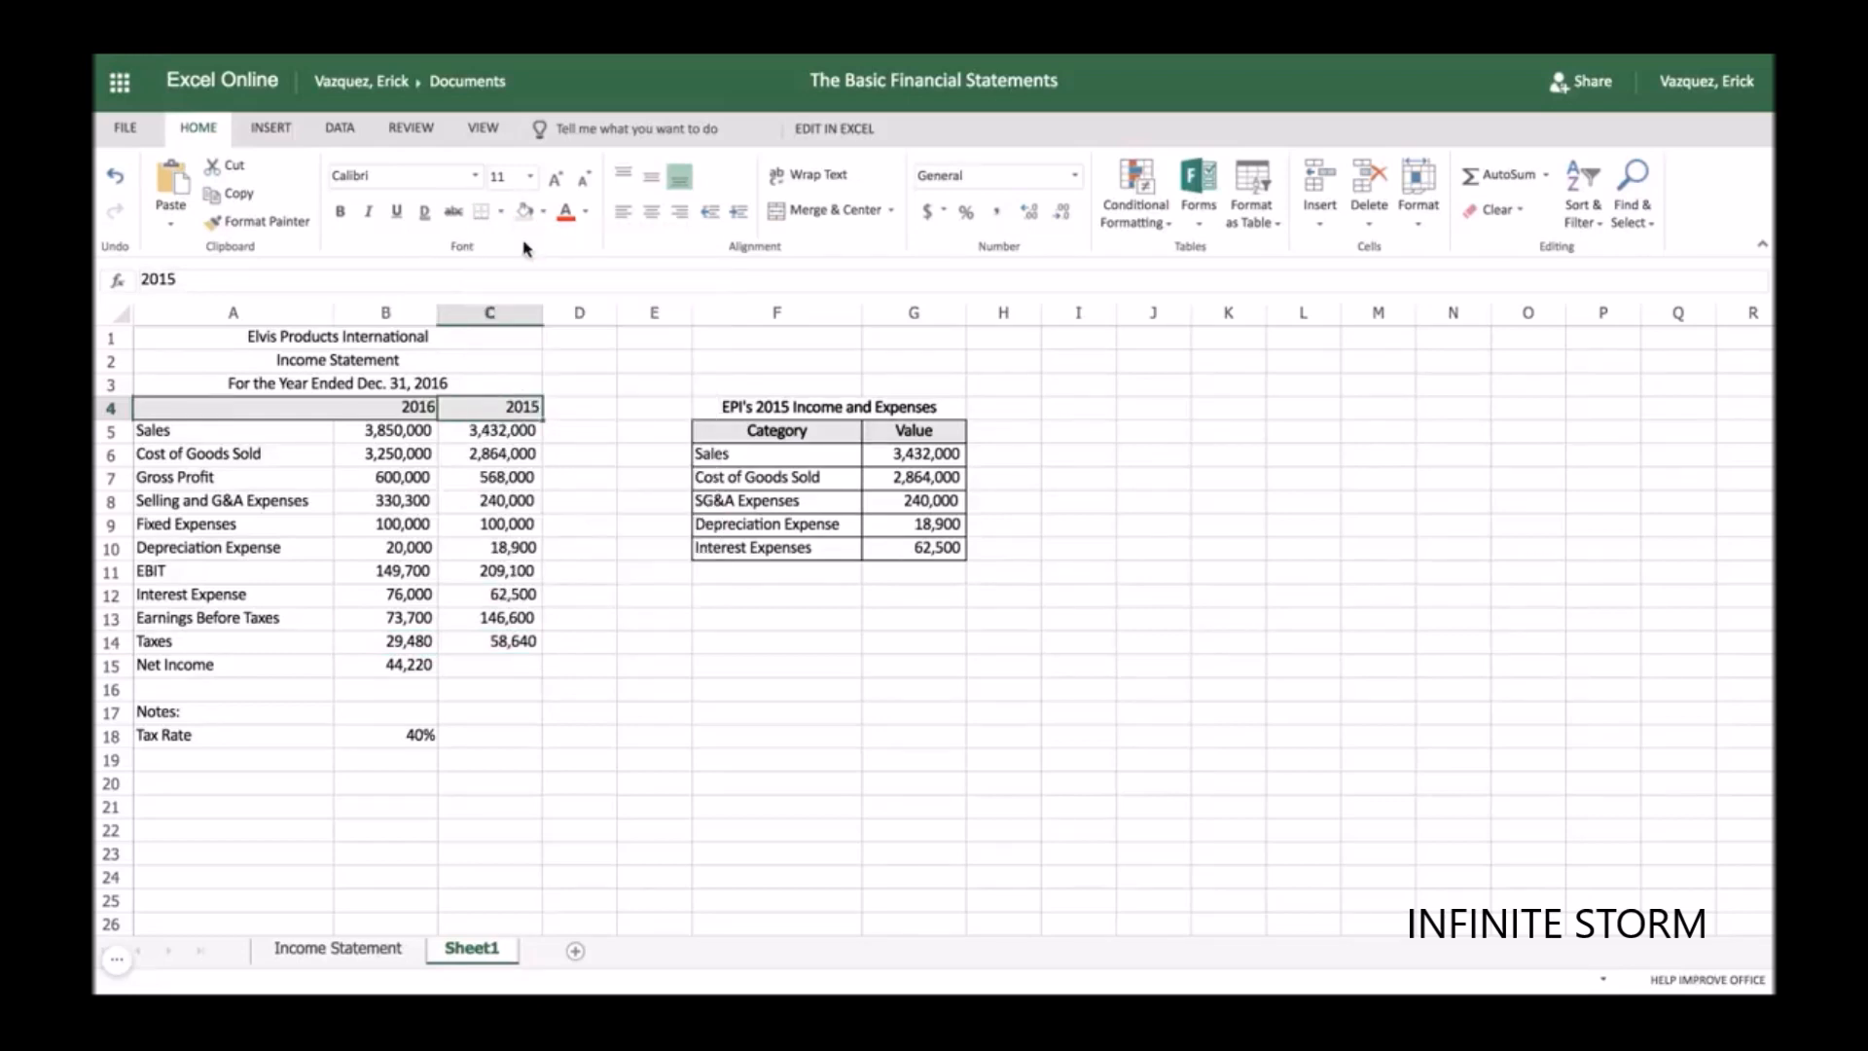
left_click(609, 596)
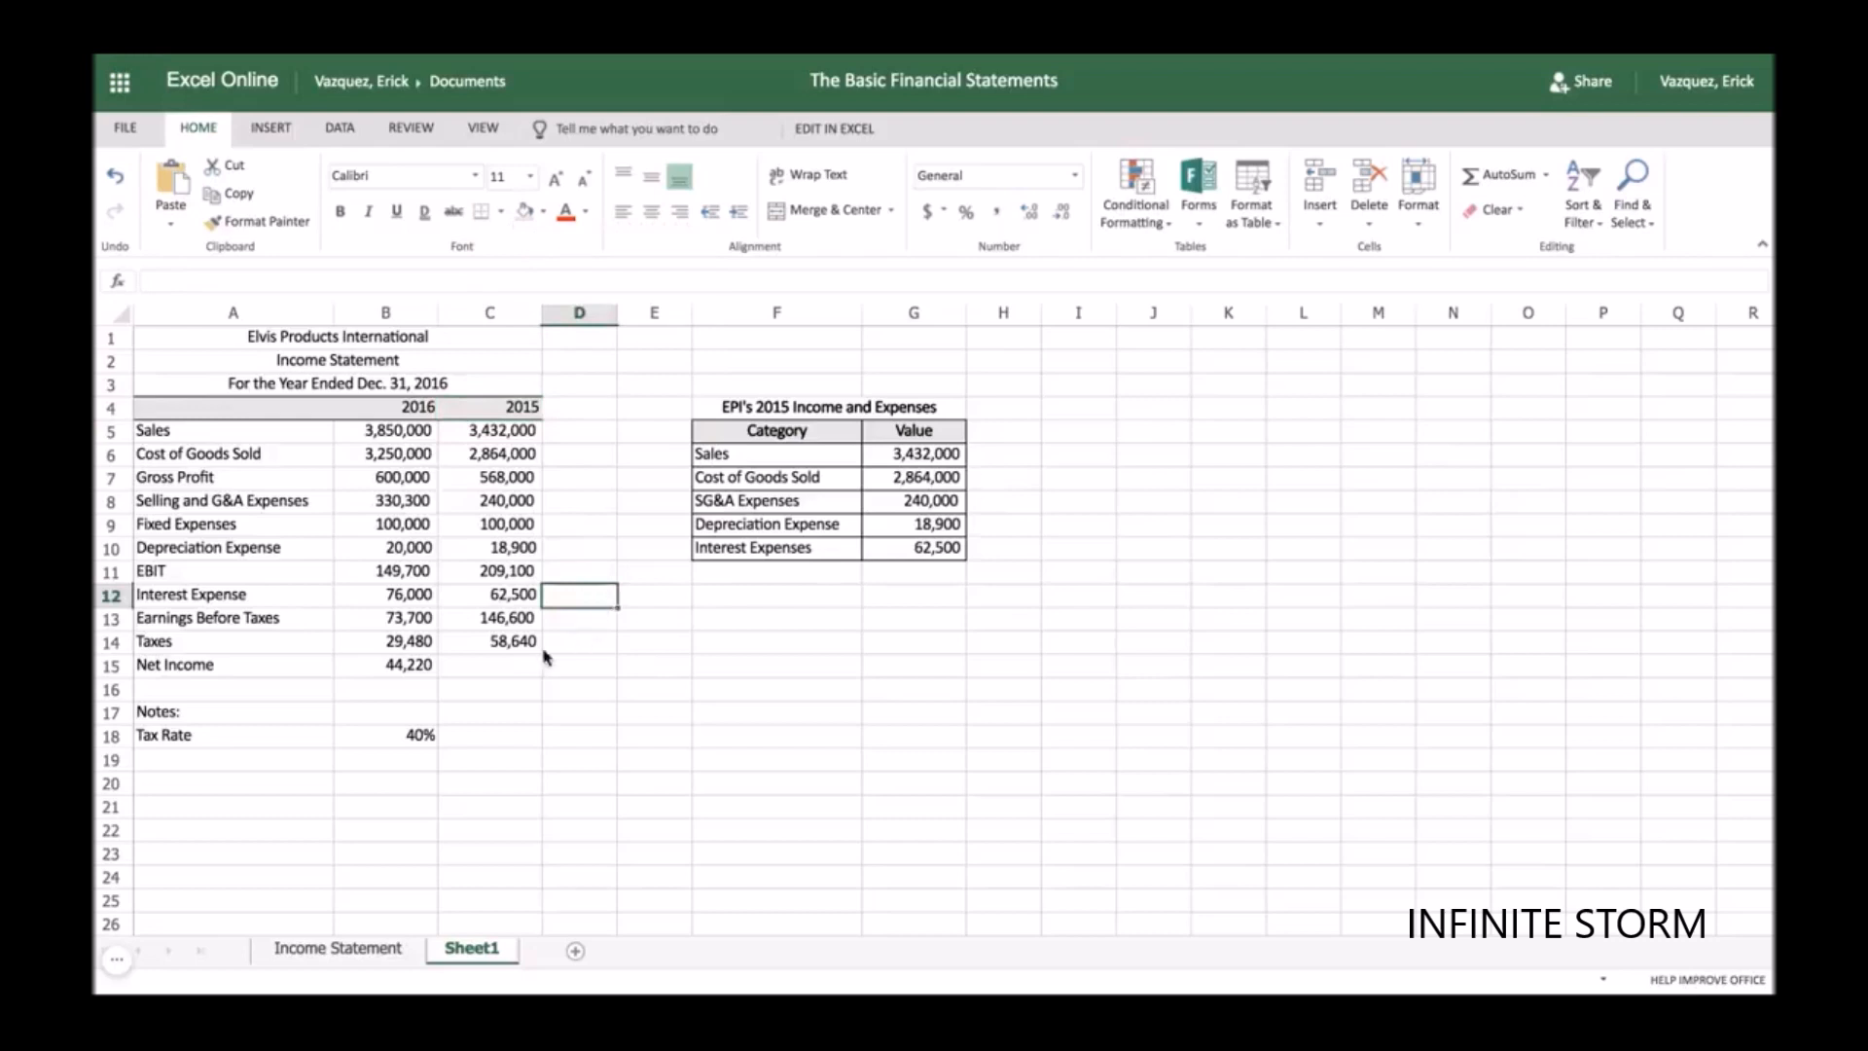
- Fill the Net Income formula from B15 across into C15
left_click(457, 667)
left_click(425, 669)
left_click(481, 670)
left_click(425, 670)
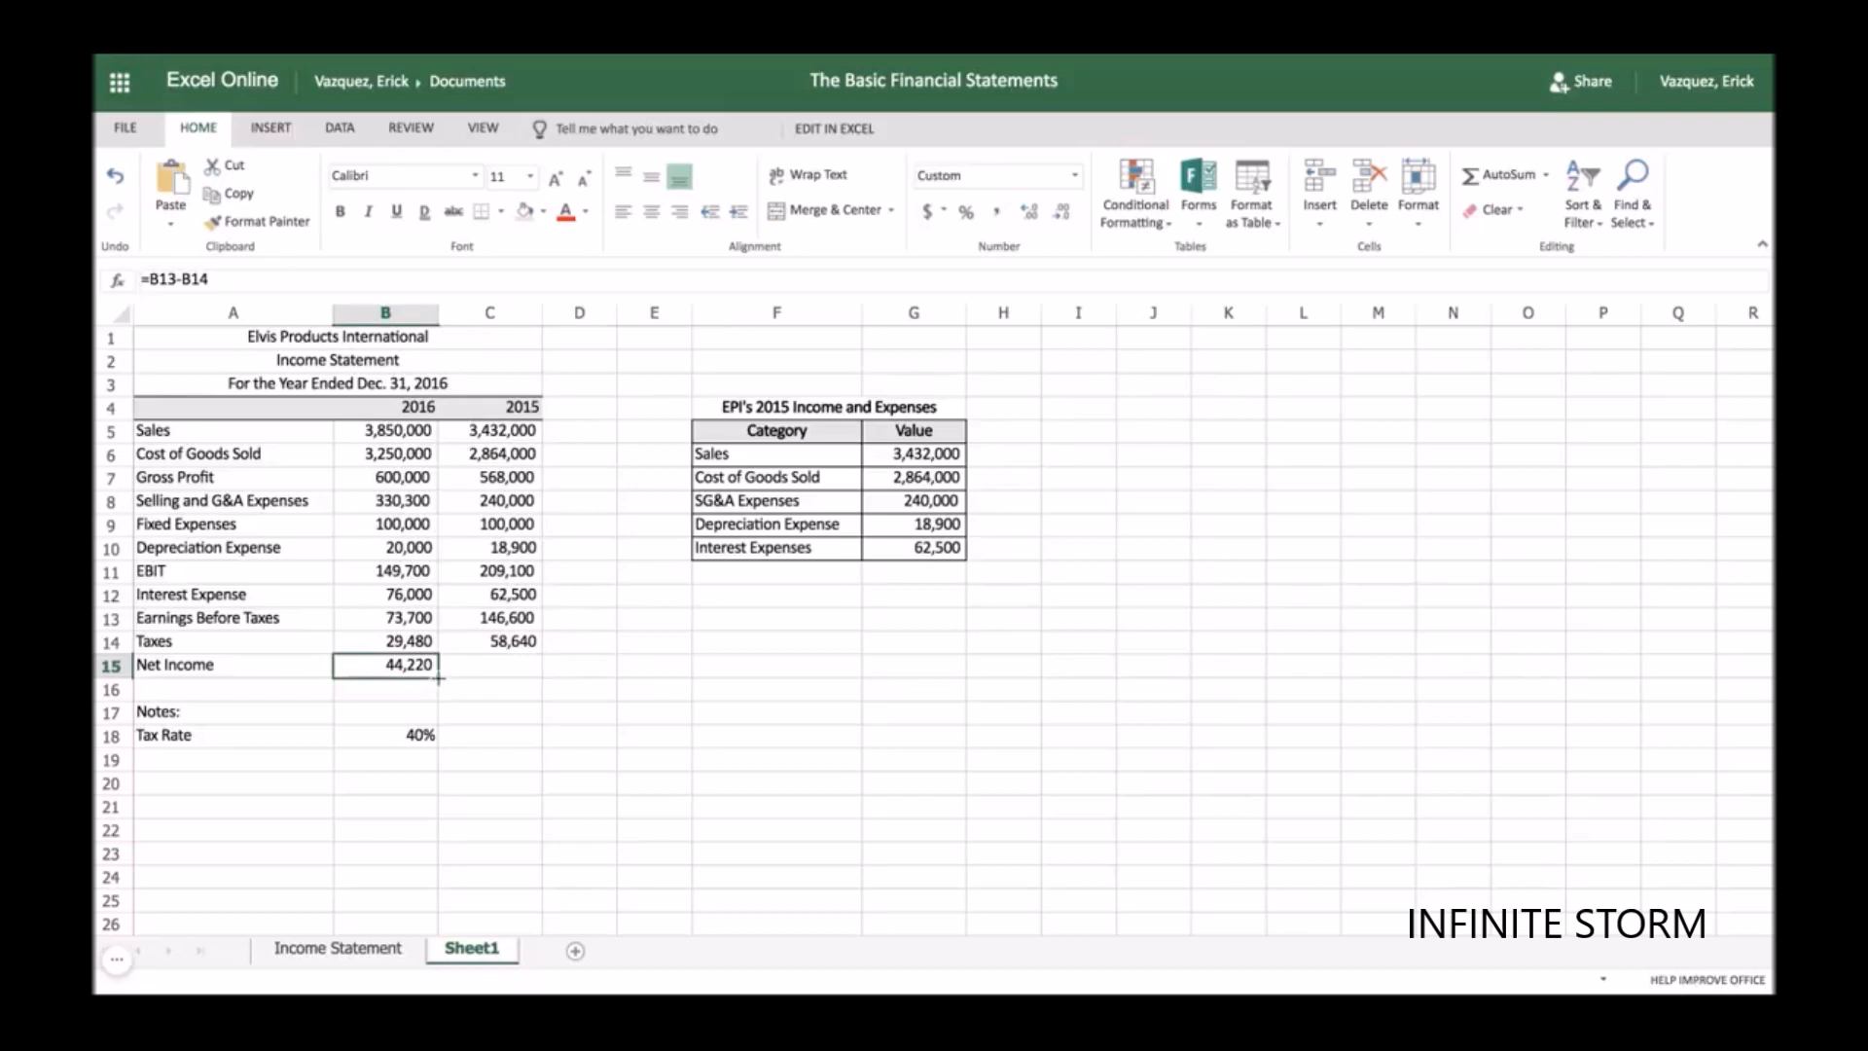
left_click_drag(439, 678, 540, 678)
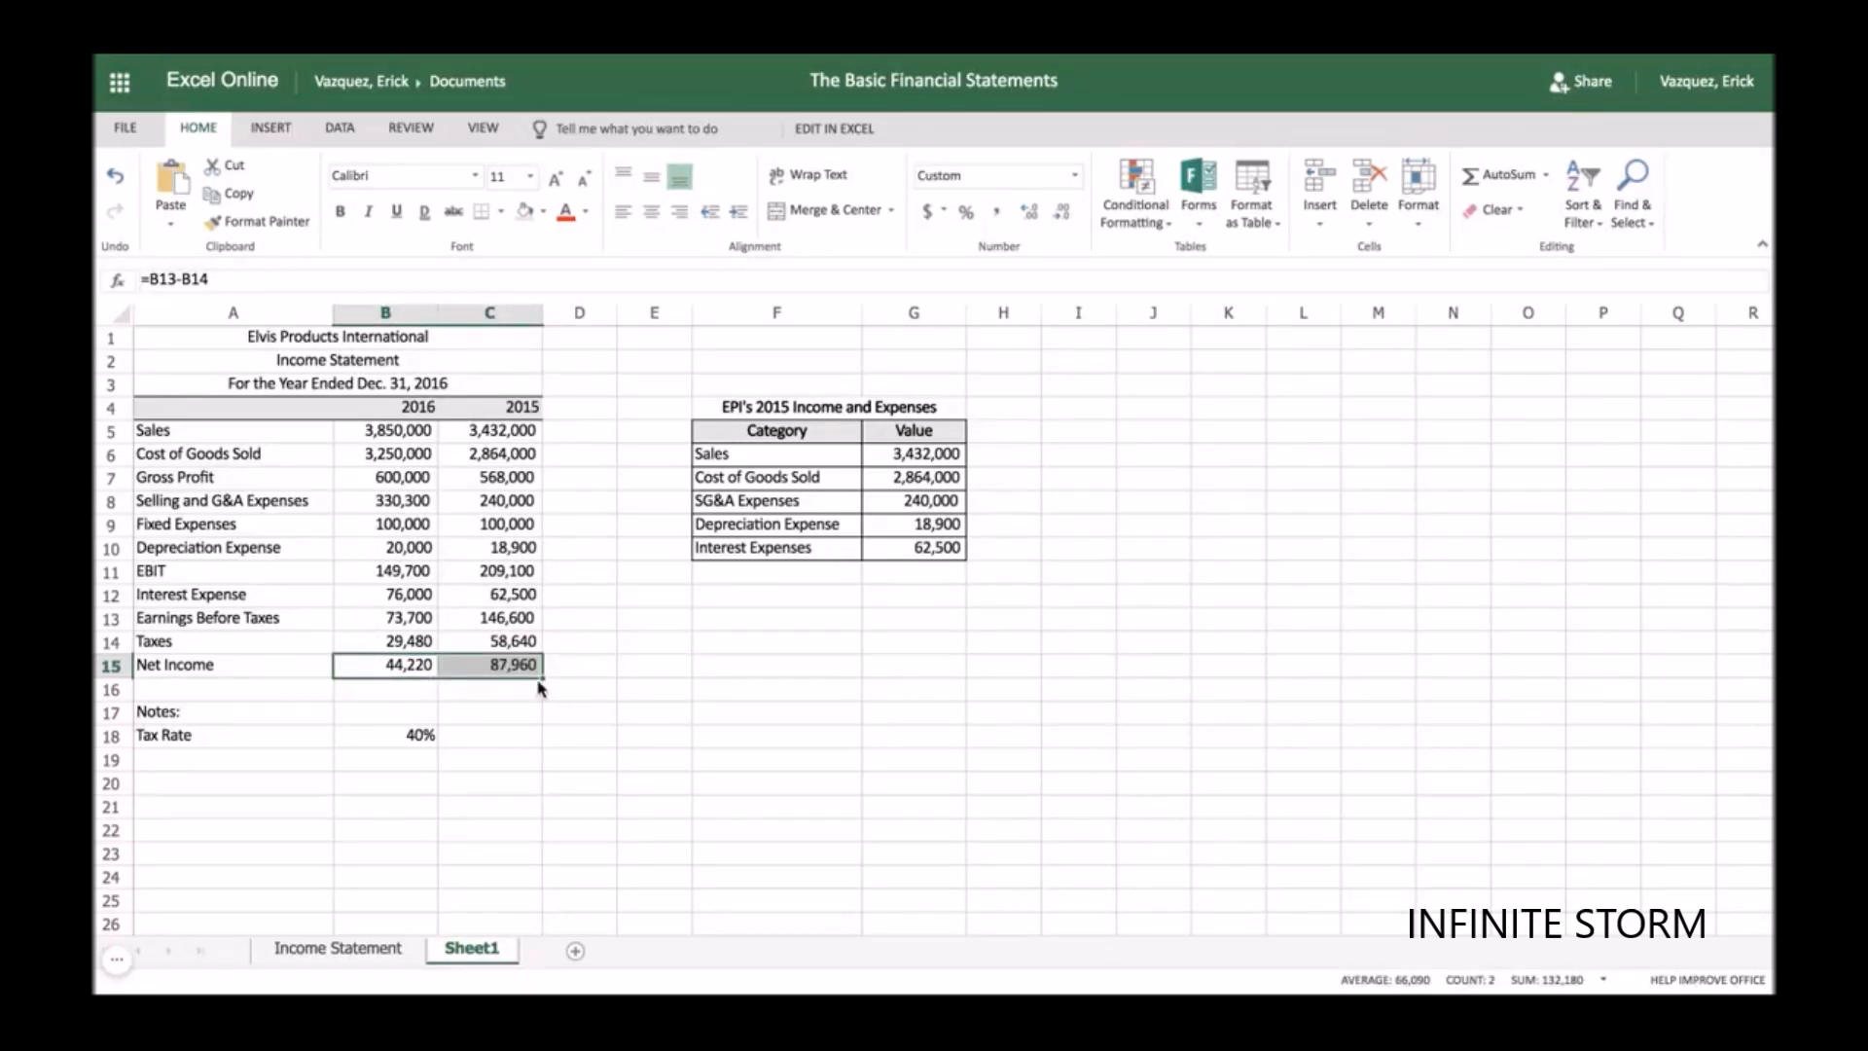
left_click(604, 670)
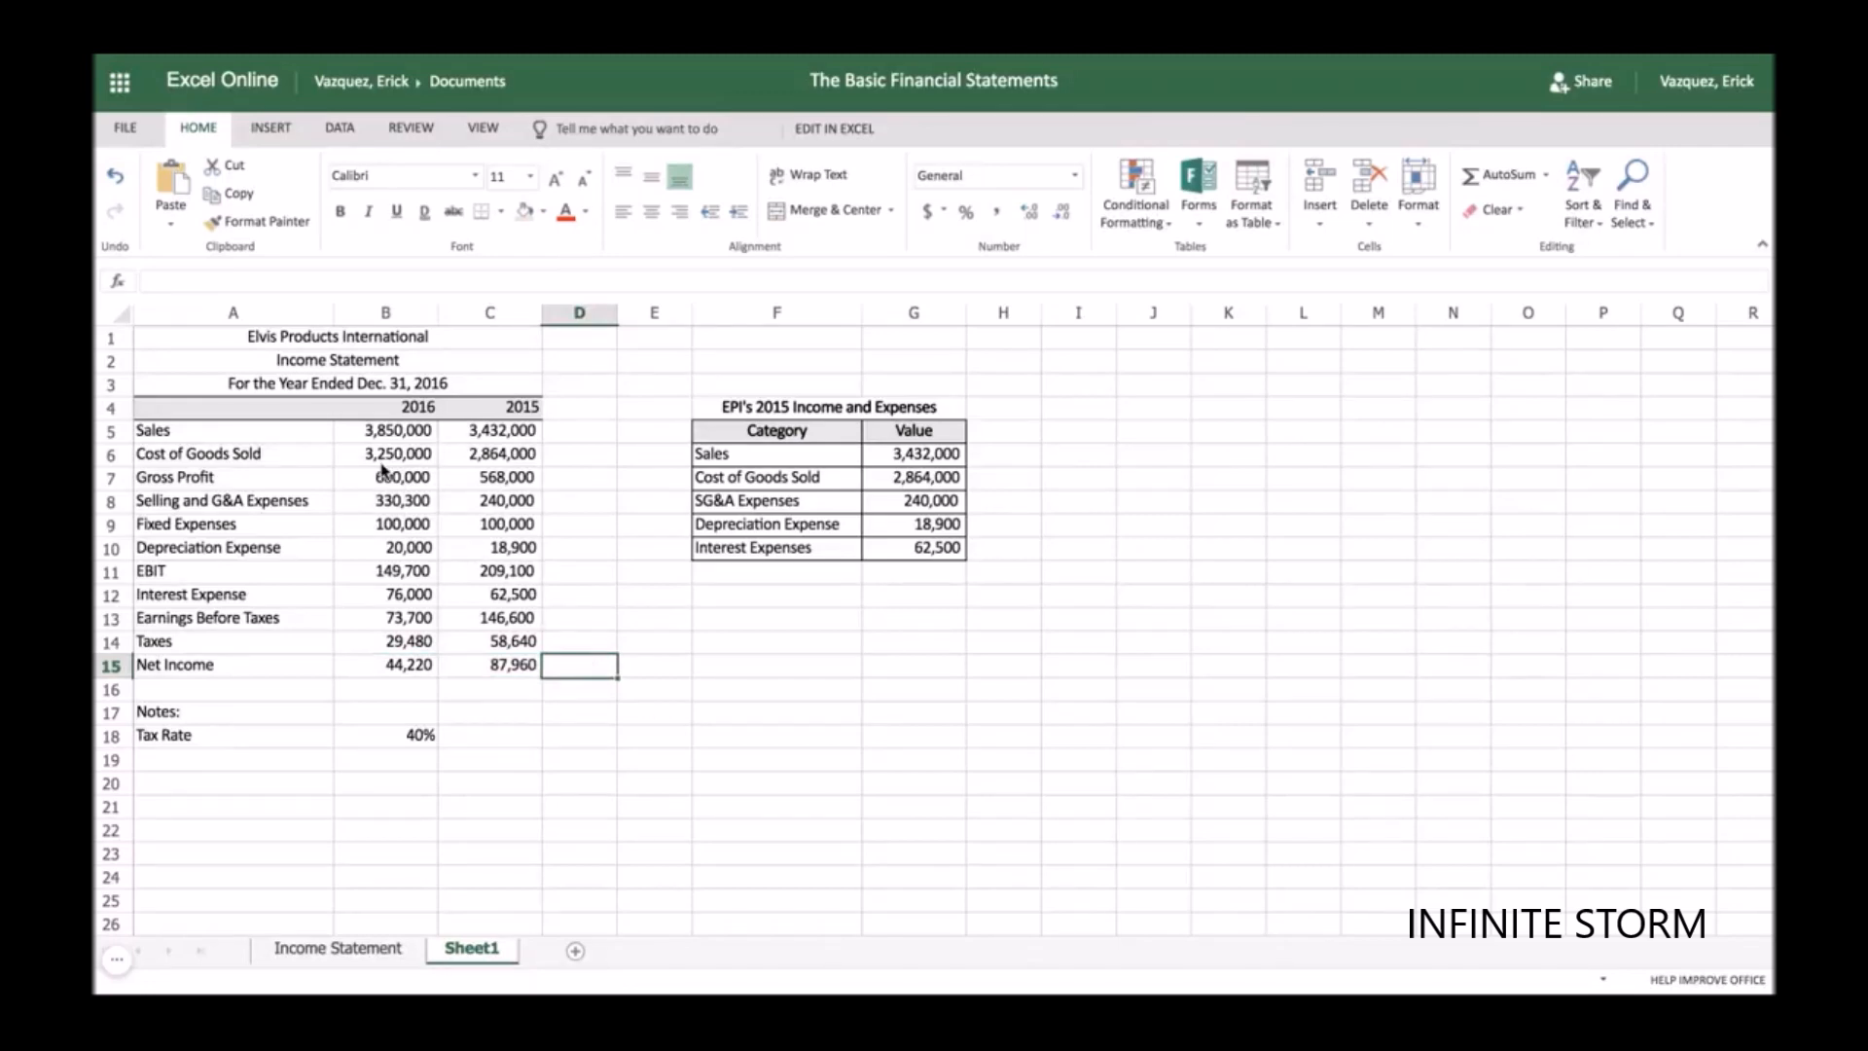
- Add bottom borders under the 2016 and 2015 values of Cost of Goods Sold, Depreciation Expense and Taxes
left_click_drag(388, 454, 492, 455)
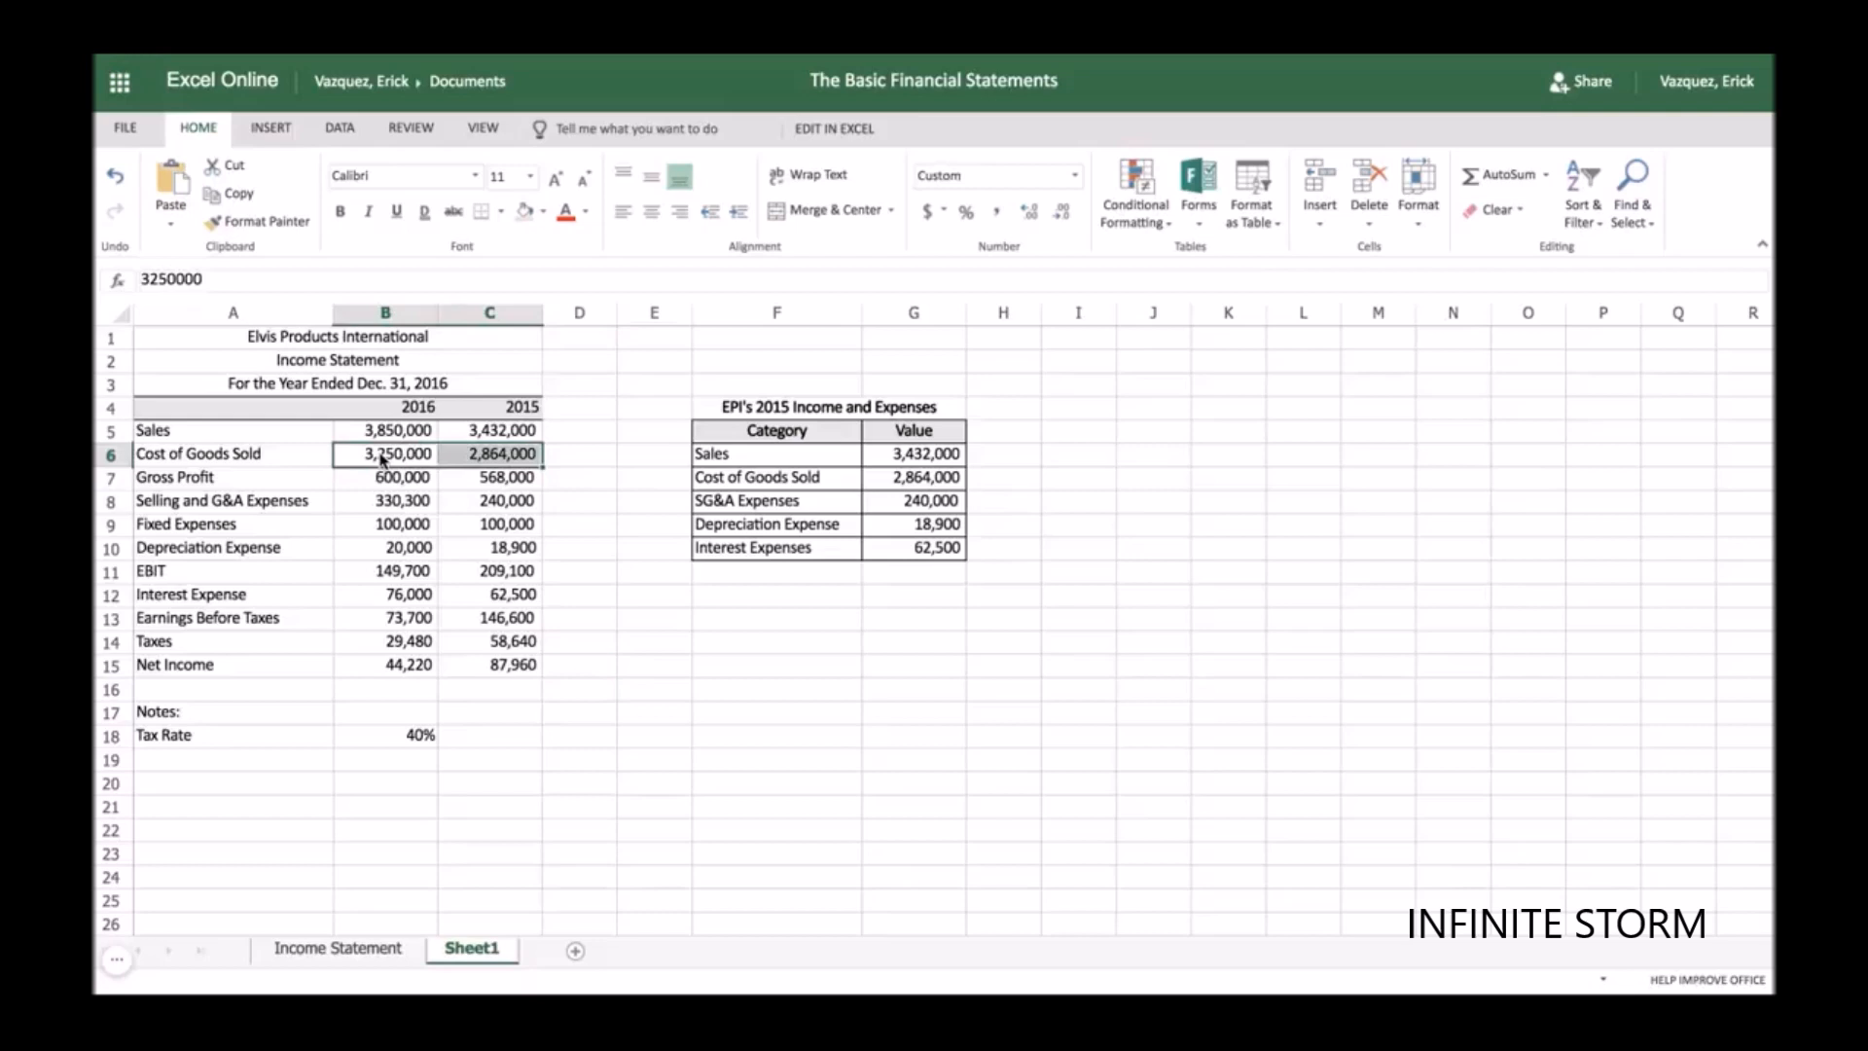
left_click(480, 214)
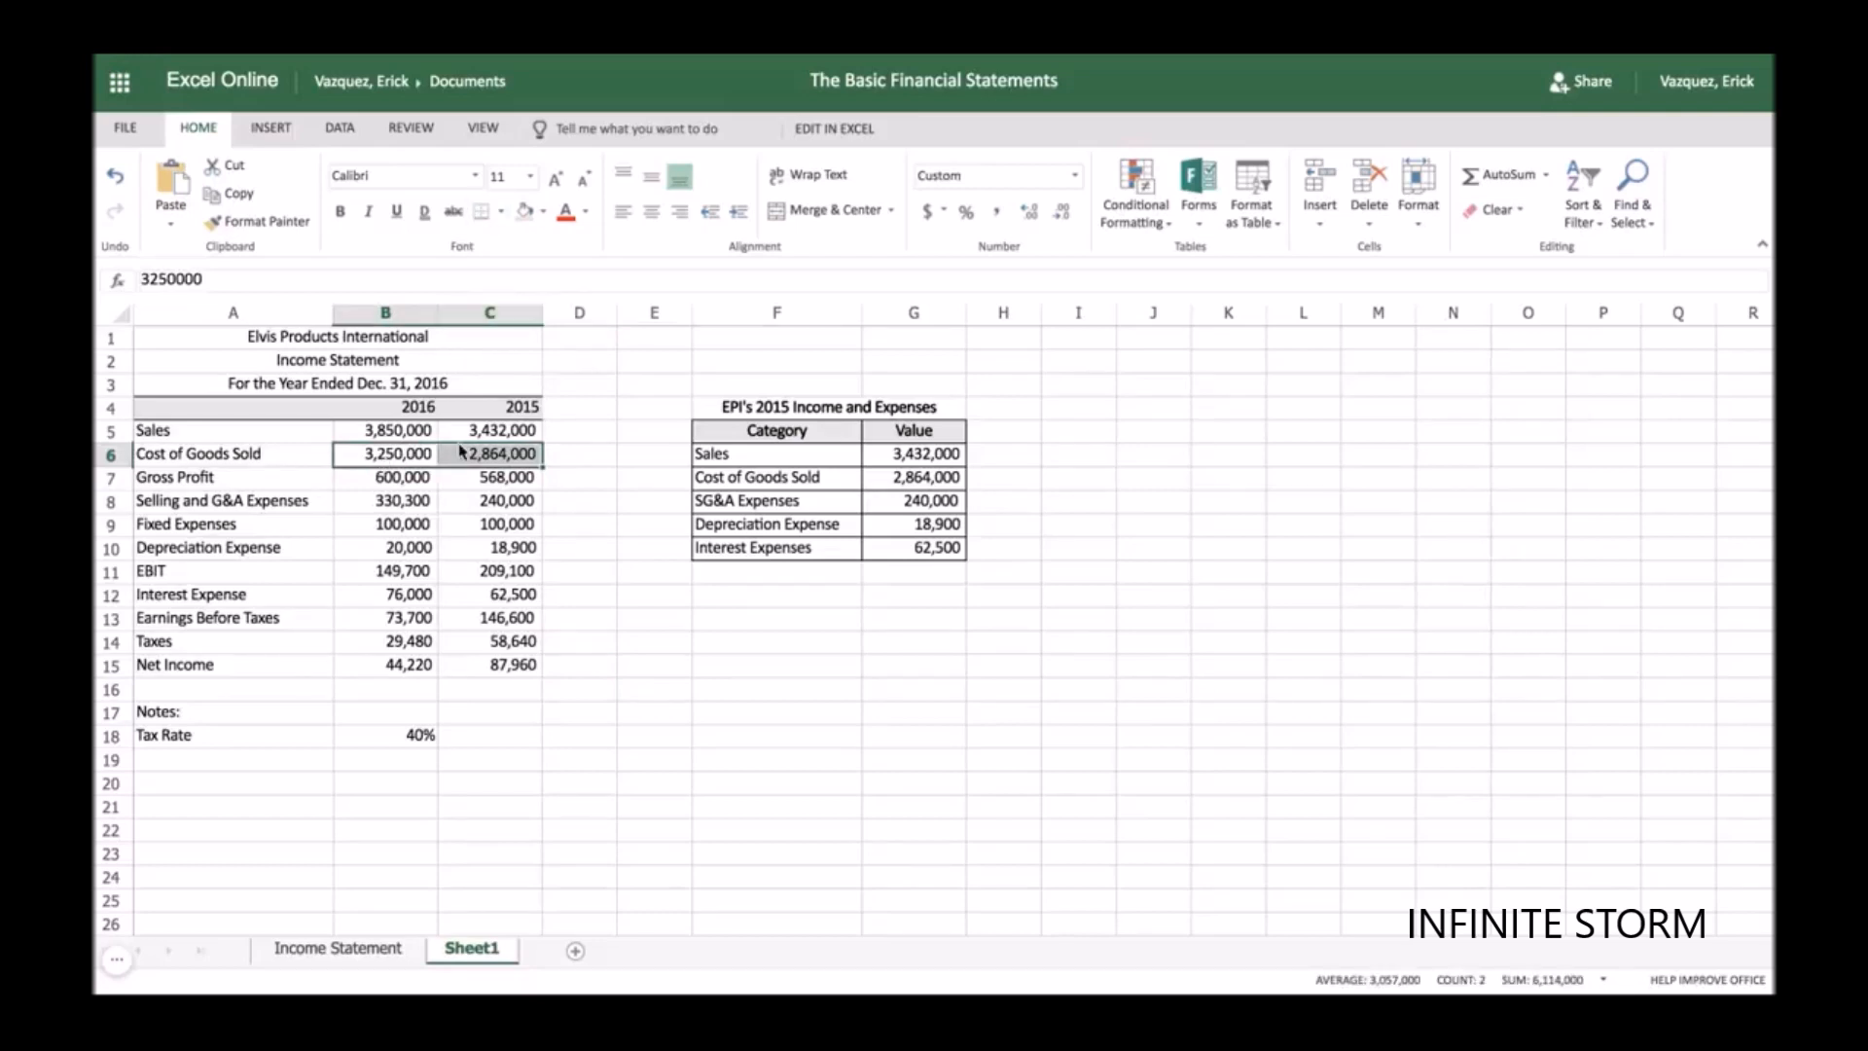
left_click(392, 552)
key("shift+Right")
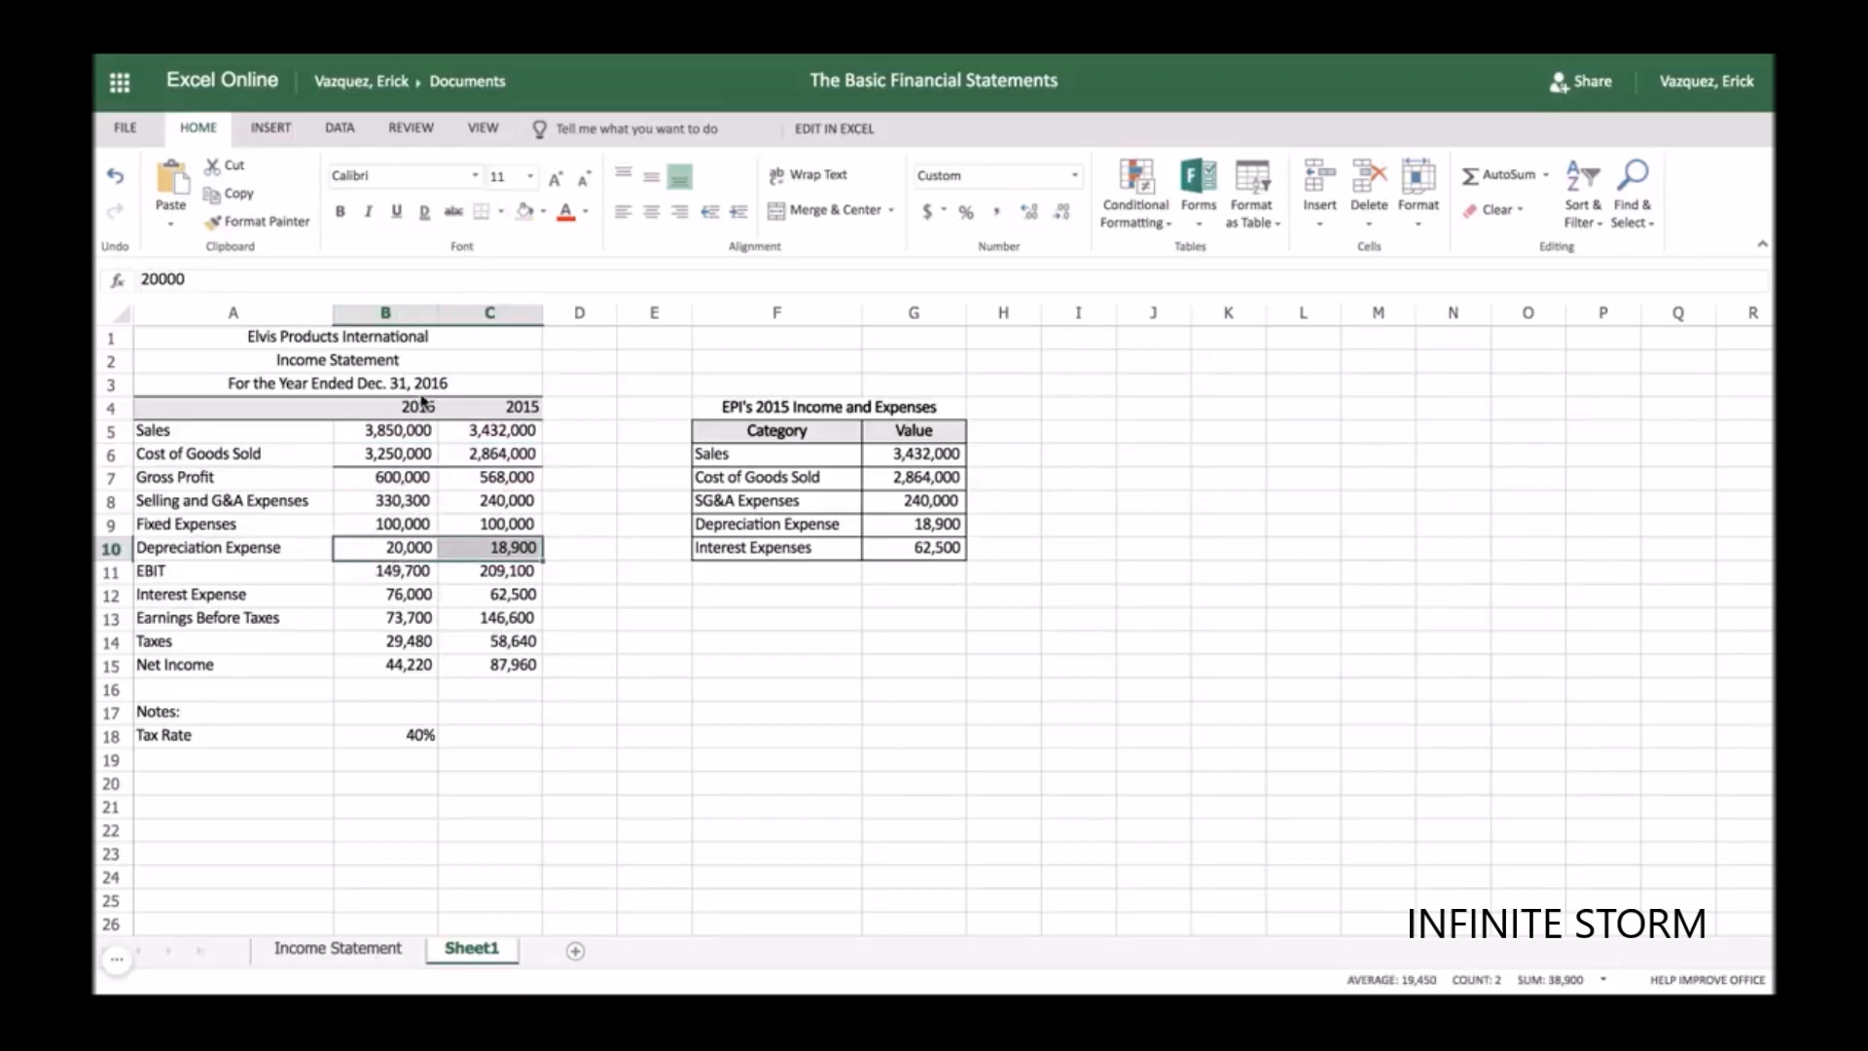
left_click(390, 646)
key("shift+Right")
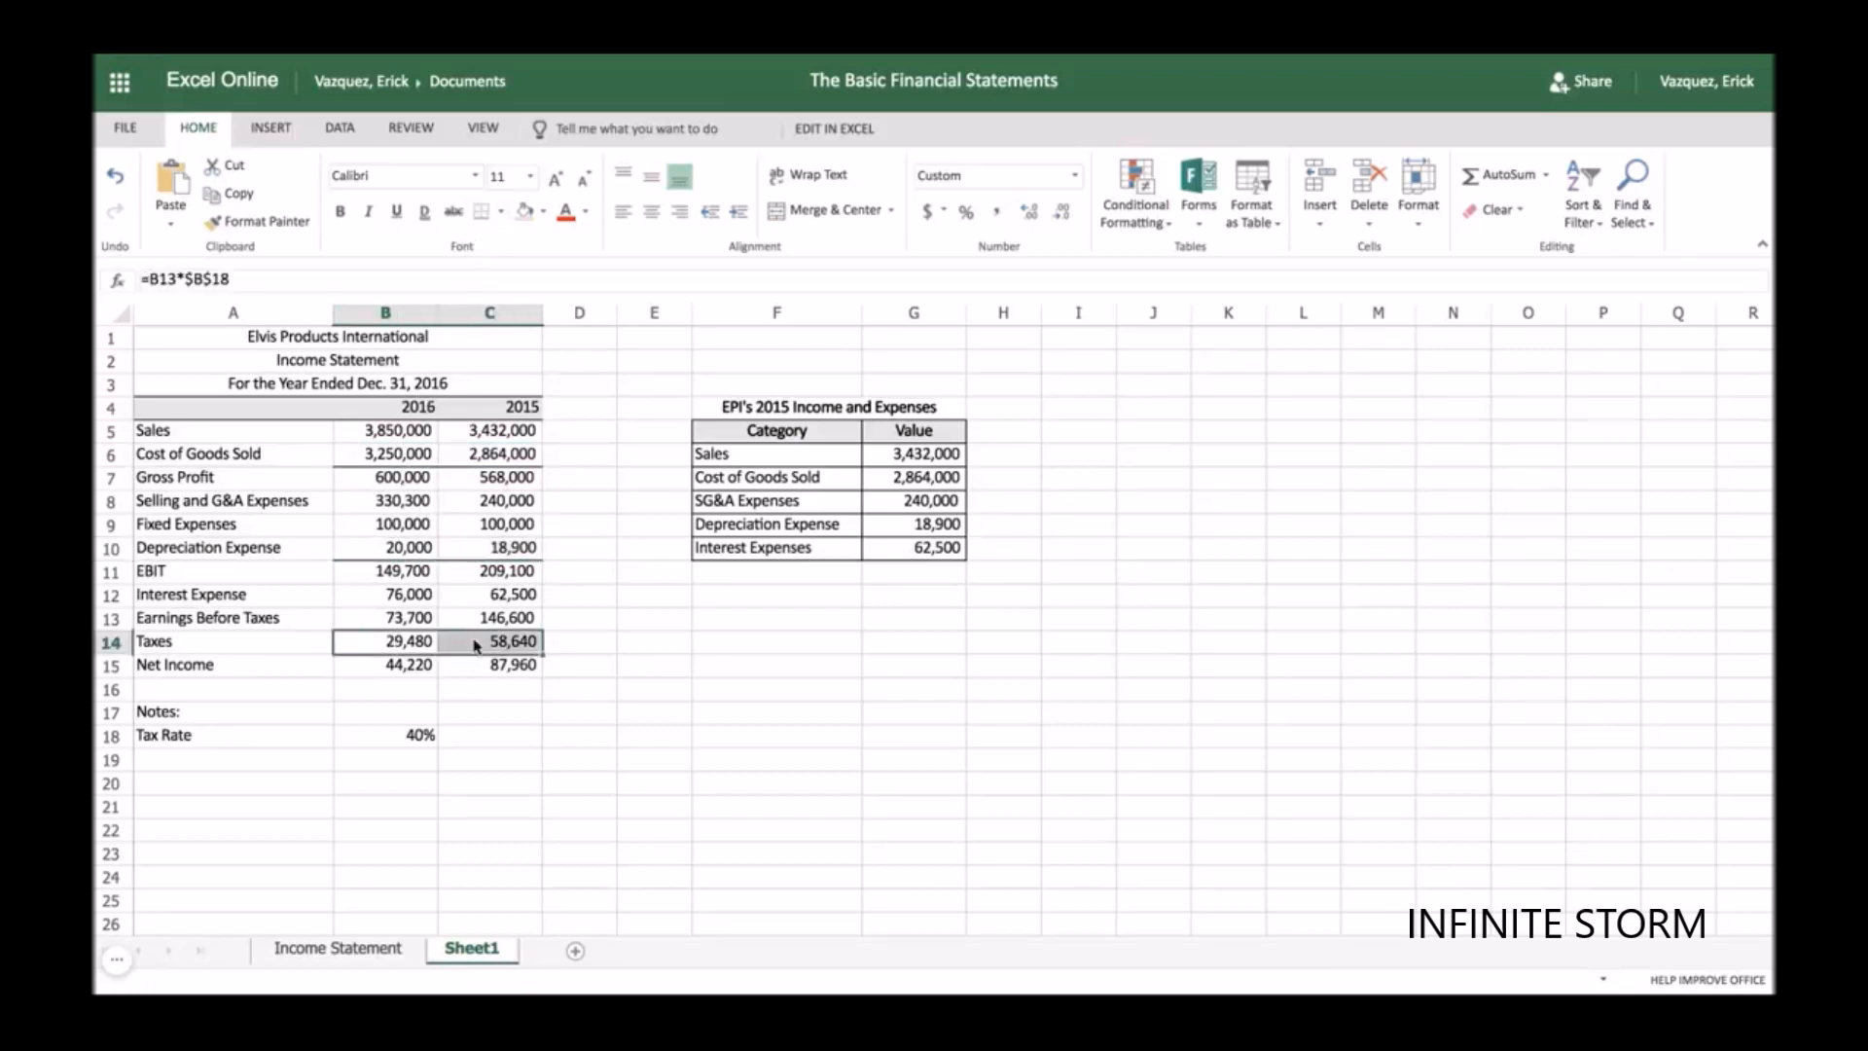
left_click(499, 211)
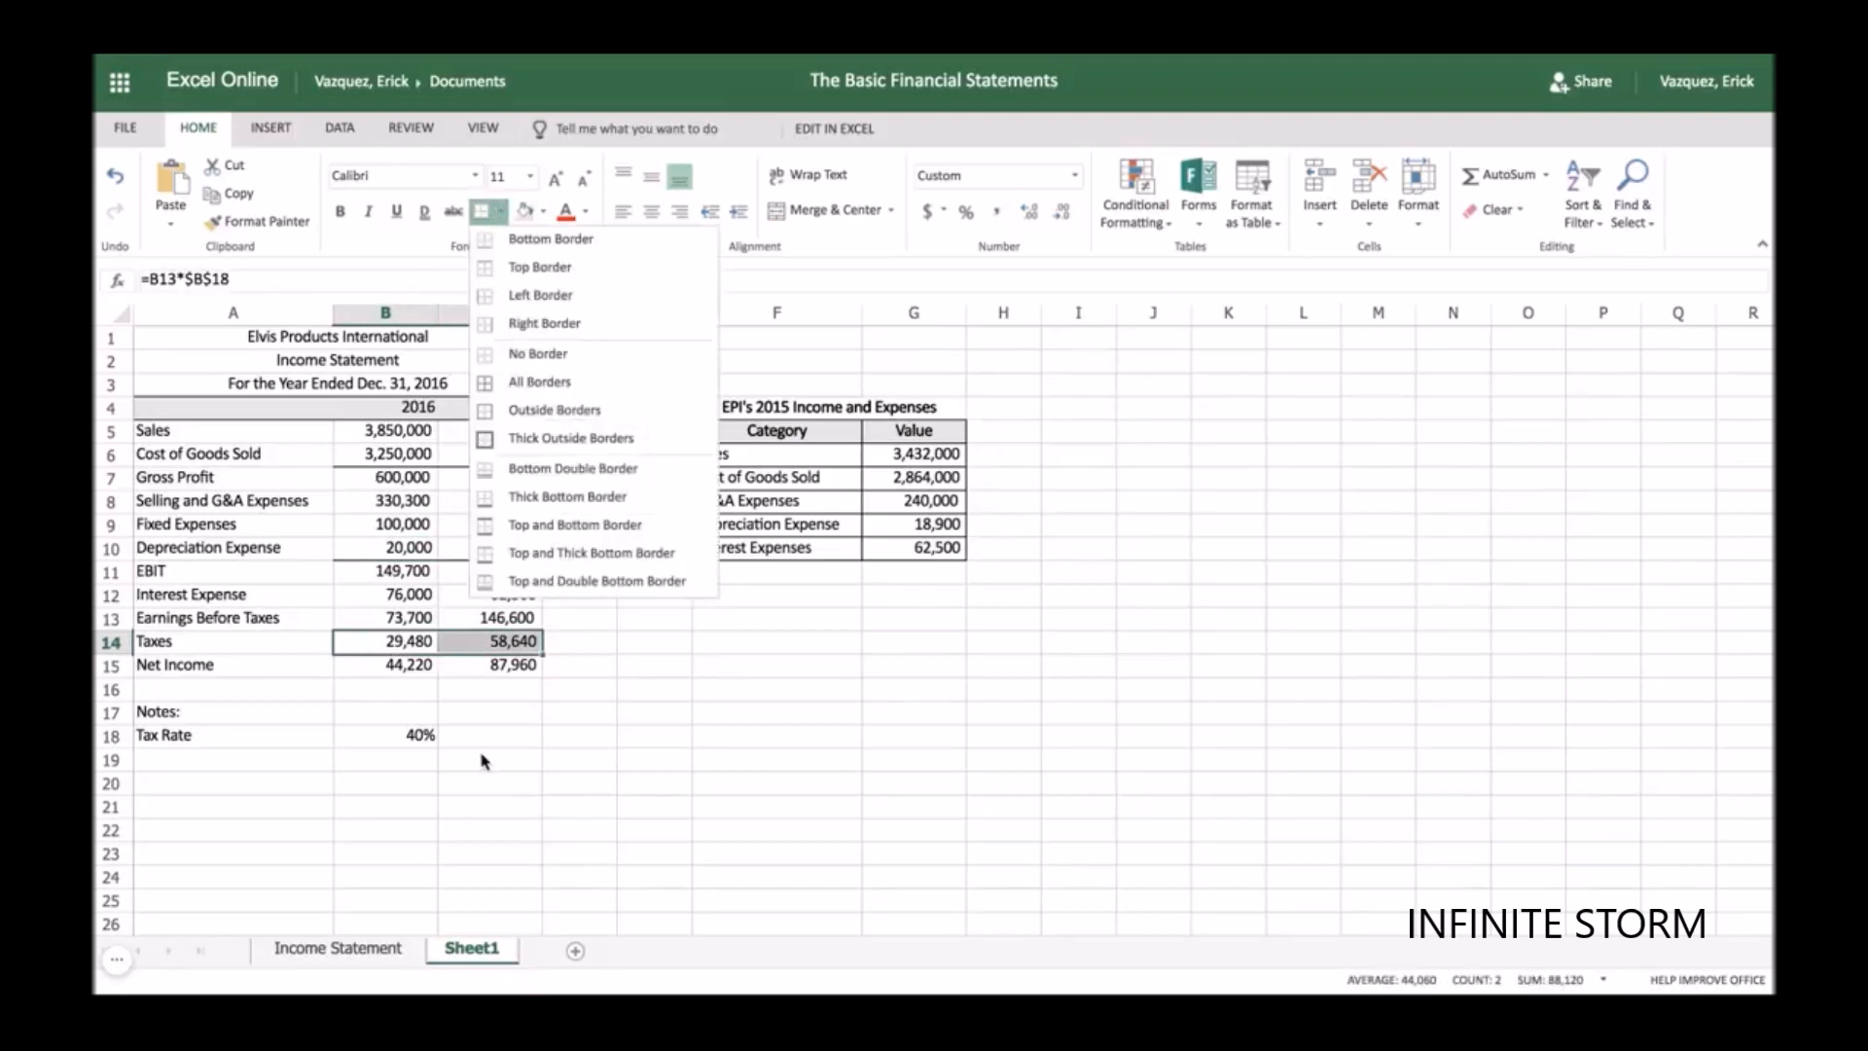
left_click(515, 768)
- Apply a bottom double border to the Net Income values in B15:C15
left_click(408, 668)
key("shift+Right")
left_click(500, 211)
left_click(545, 469)
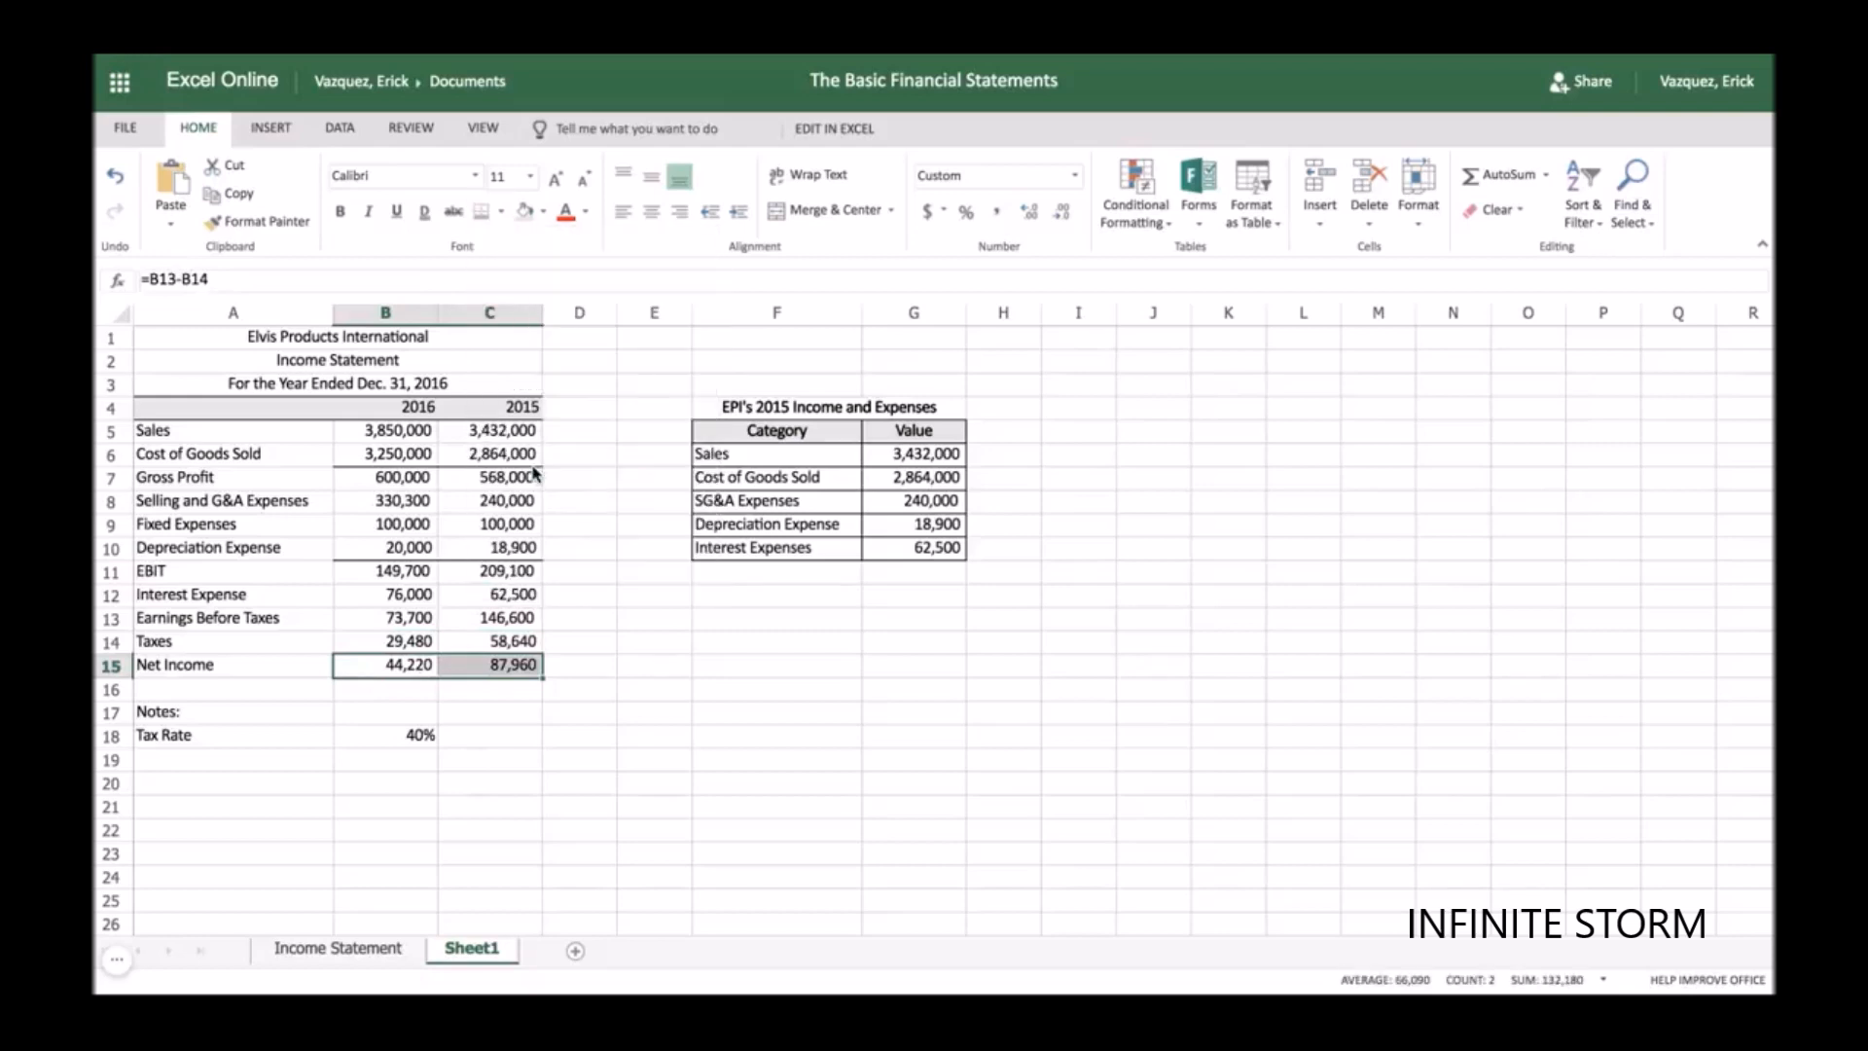
left_click(596, 643)
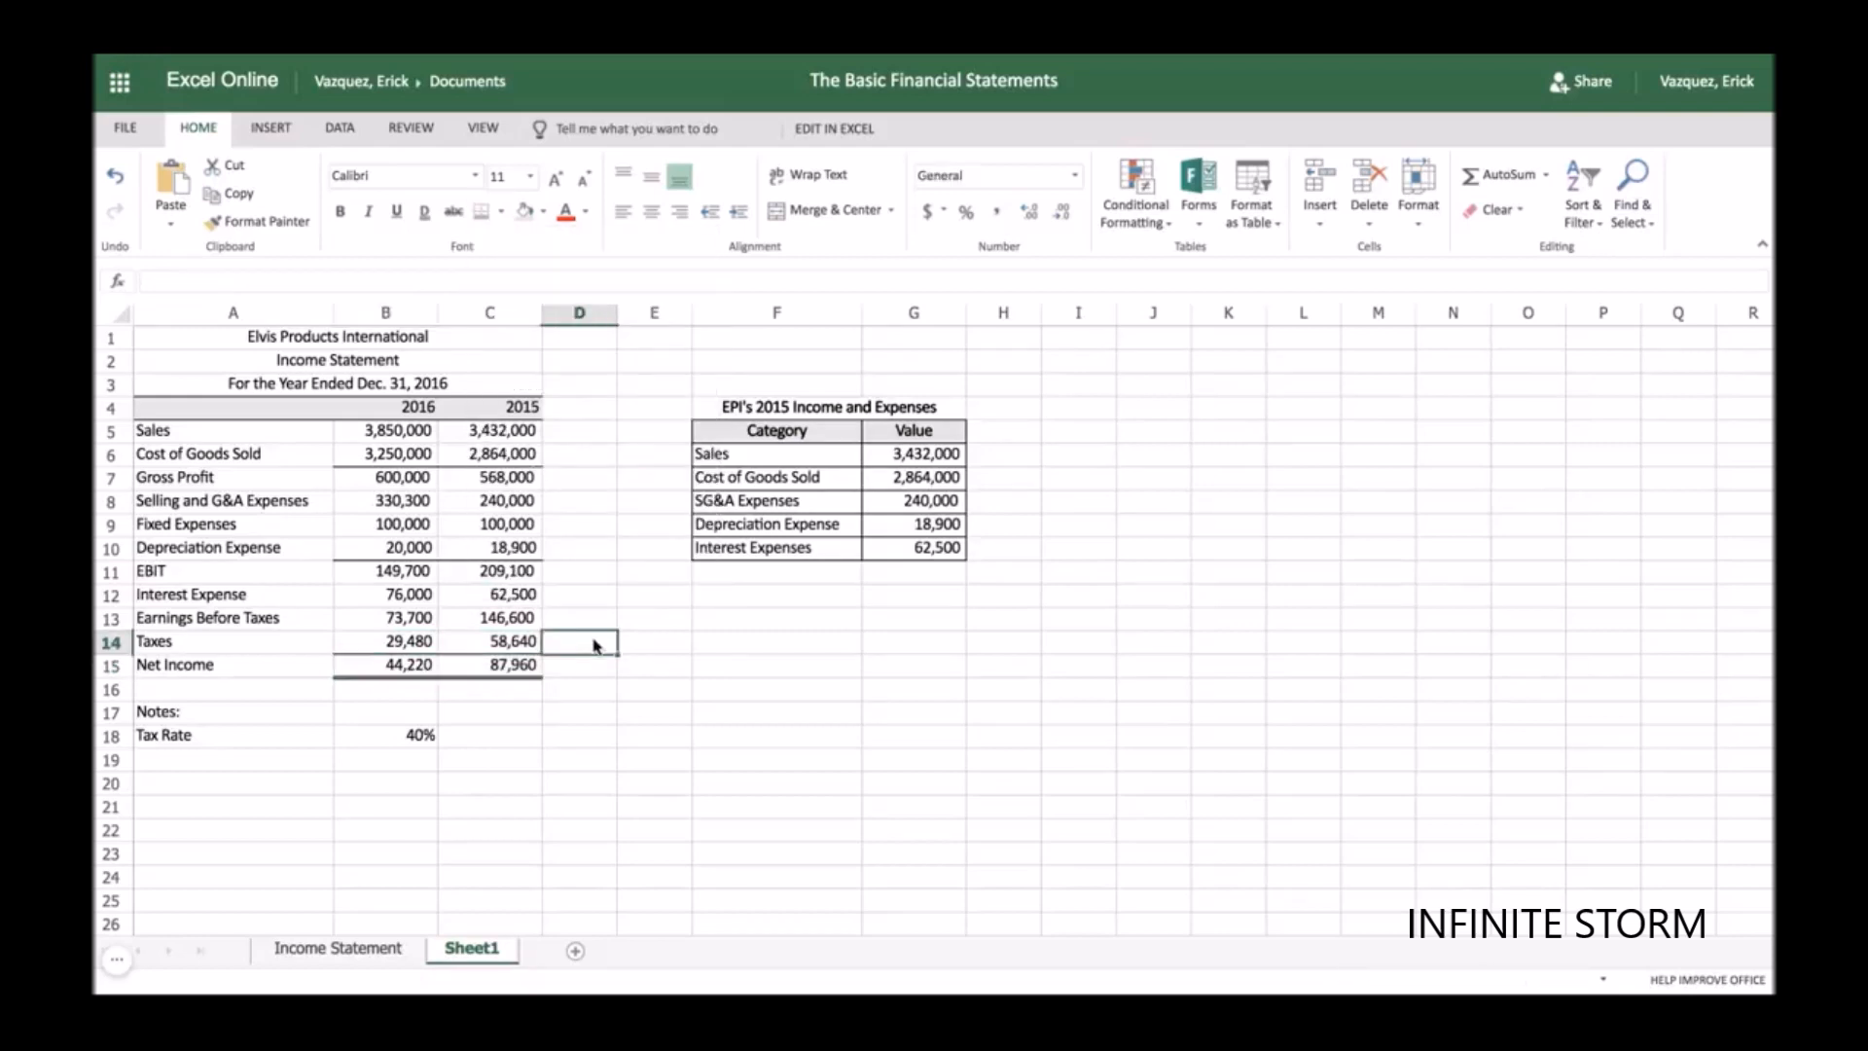
- Bold the 2016 and 2015 values of Gross Profit, EBIT, Earnings Before Taxes and Net Income
left_click(369, 478)
key("shift+Right")
key("ctrl+b")
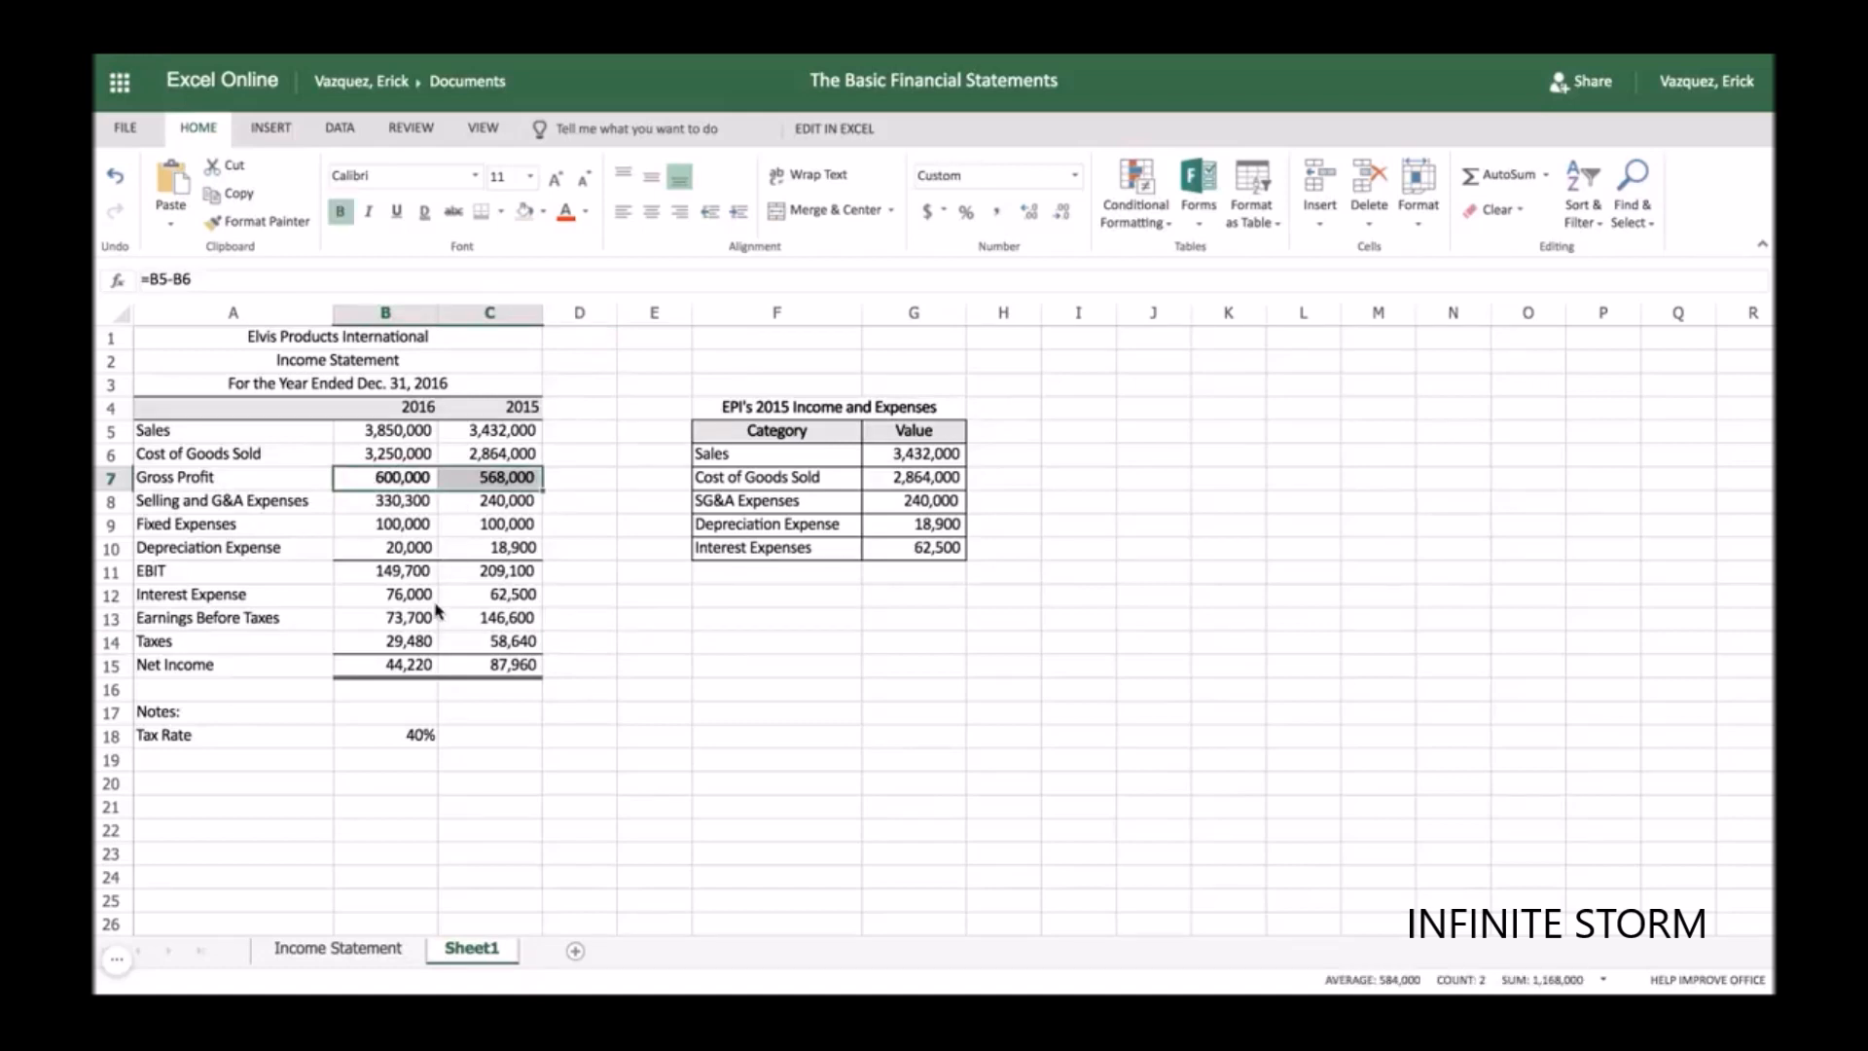
left_click(398, 576)
key("shift+Right")
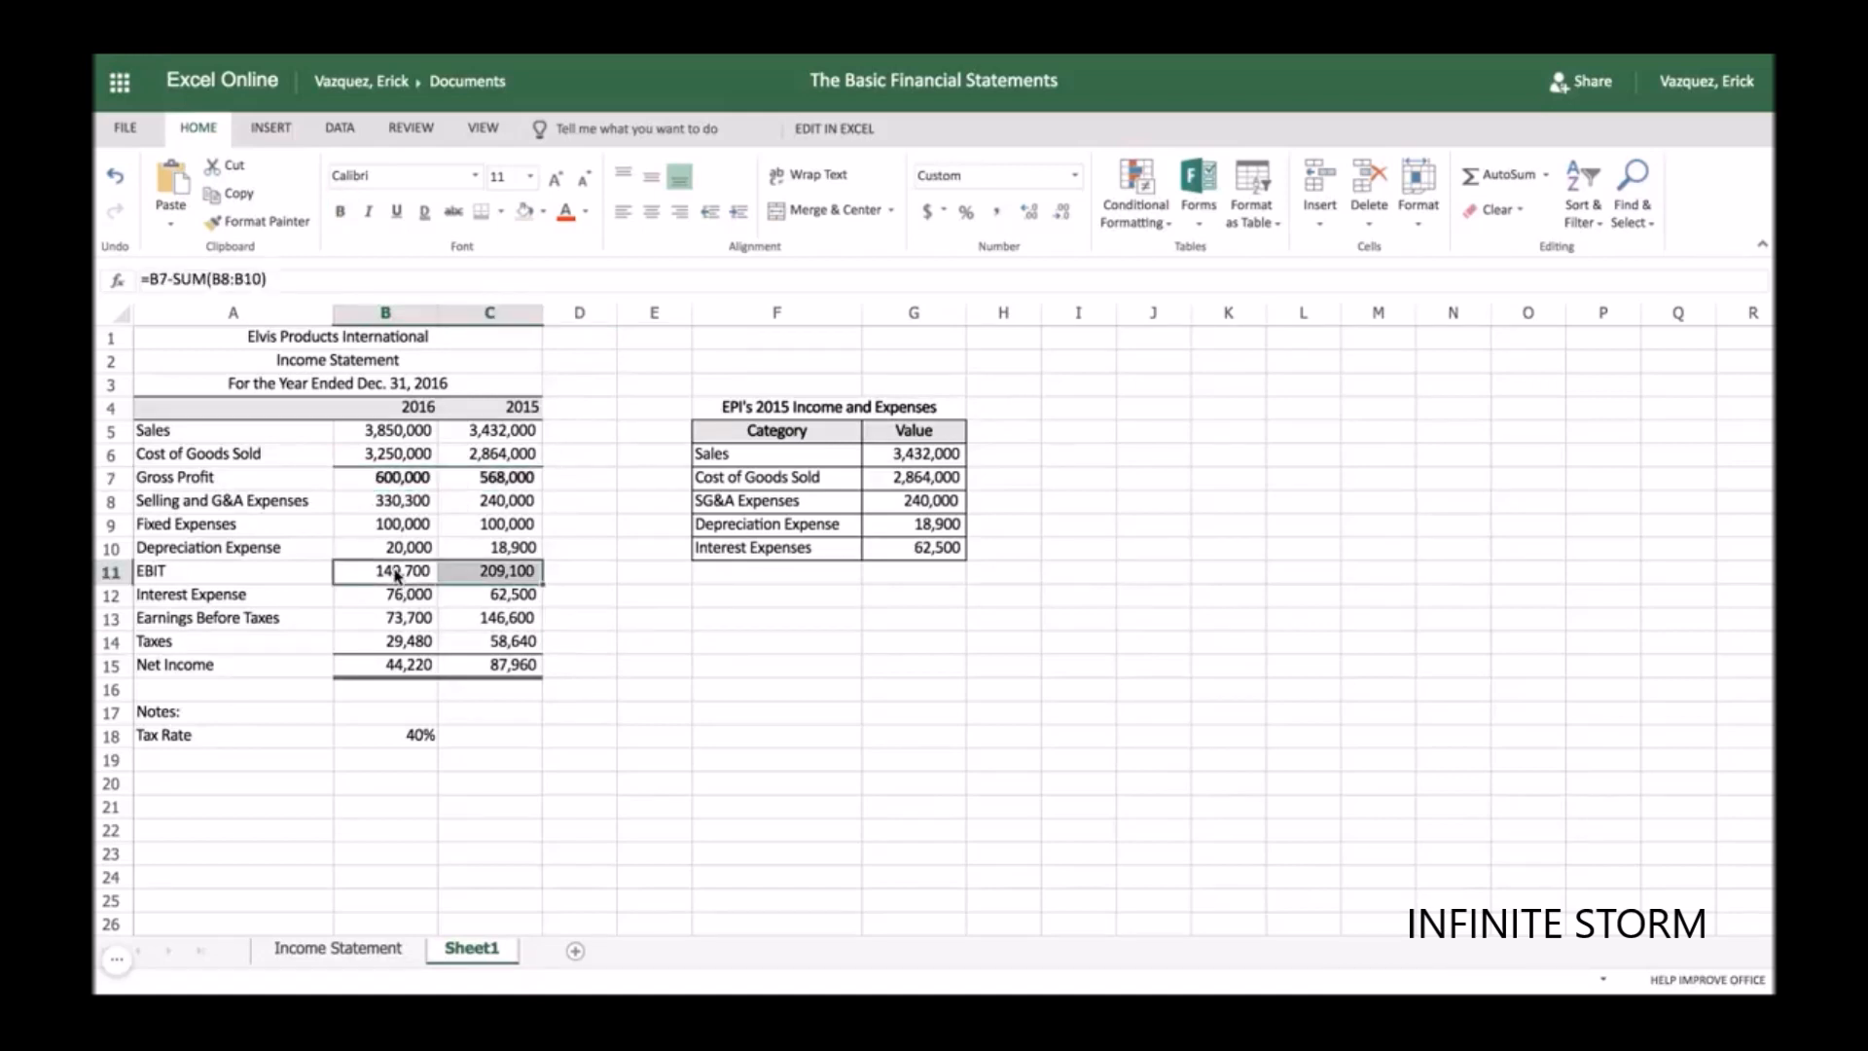
key("ctrl+b")
left_click(409, 619)
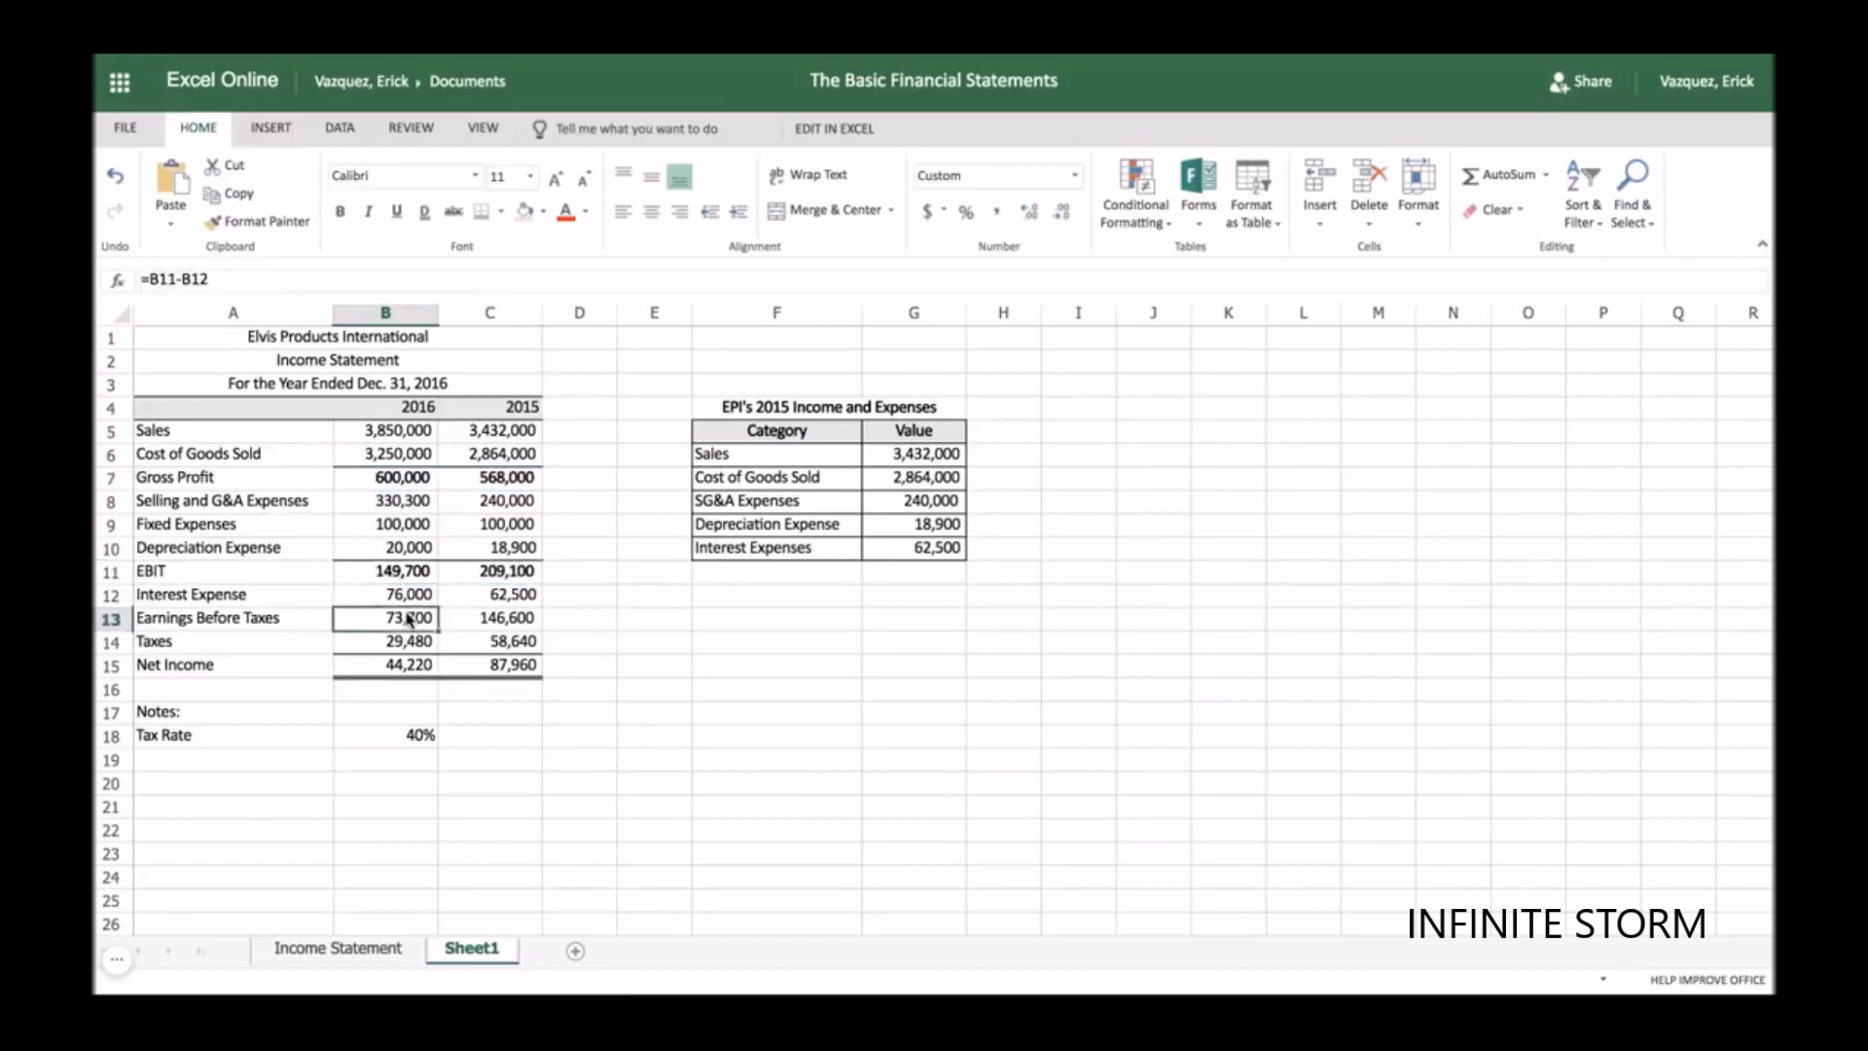
key("shift+Right")
key("ctrl+b")
left_click(403, 668)
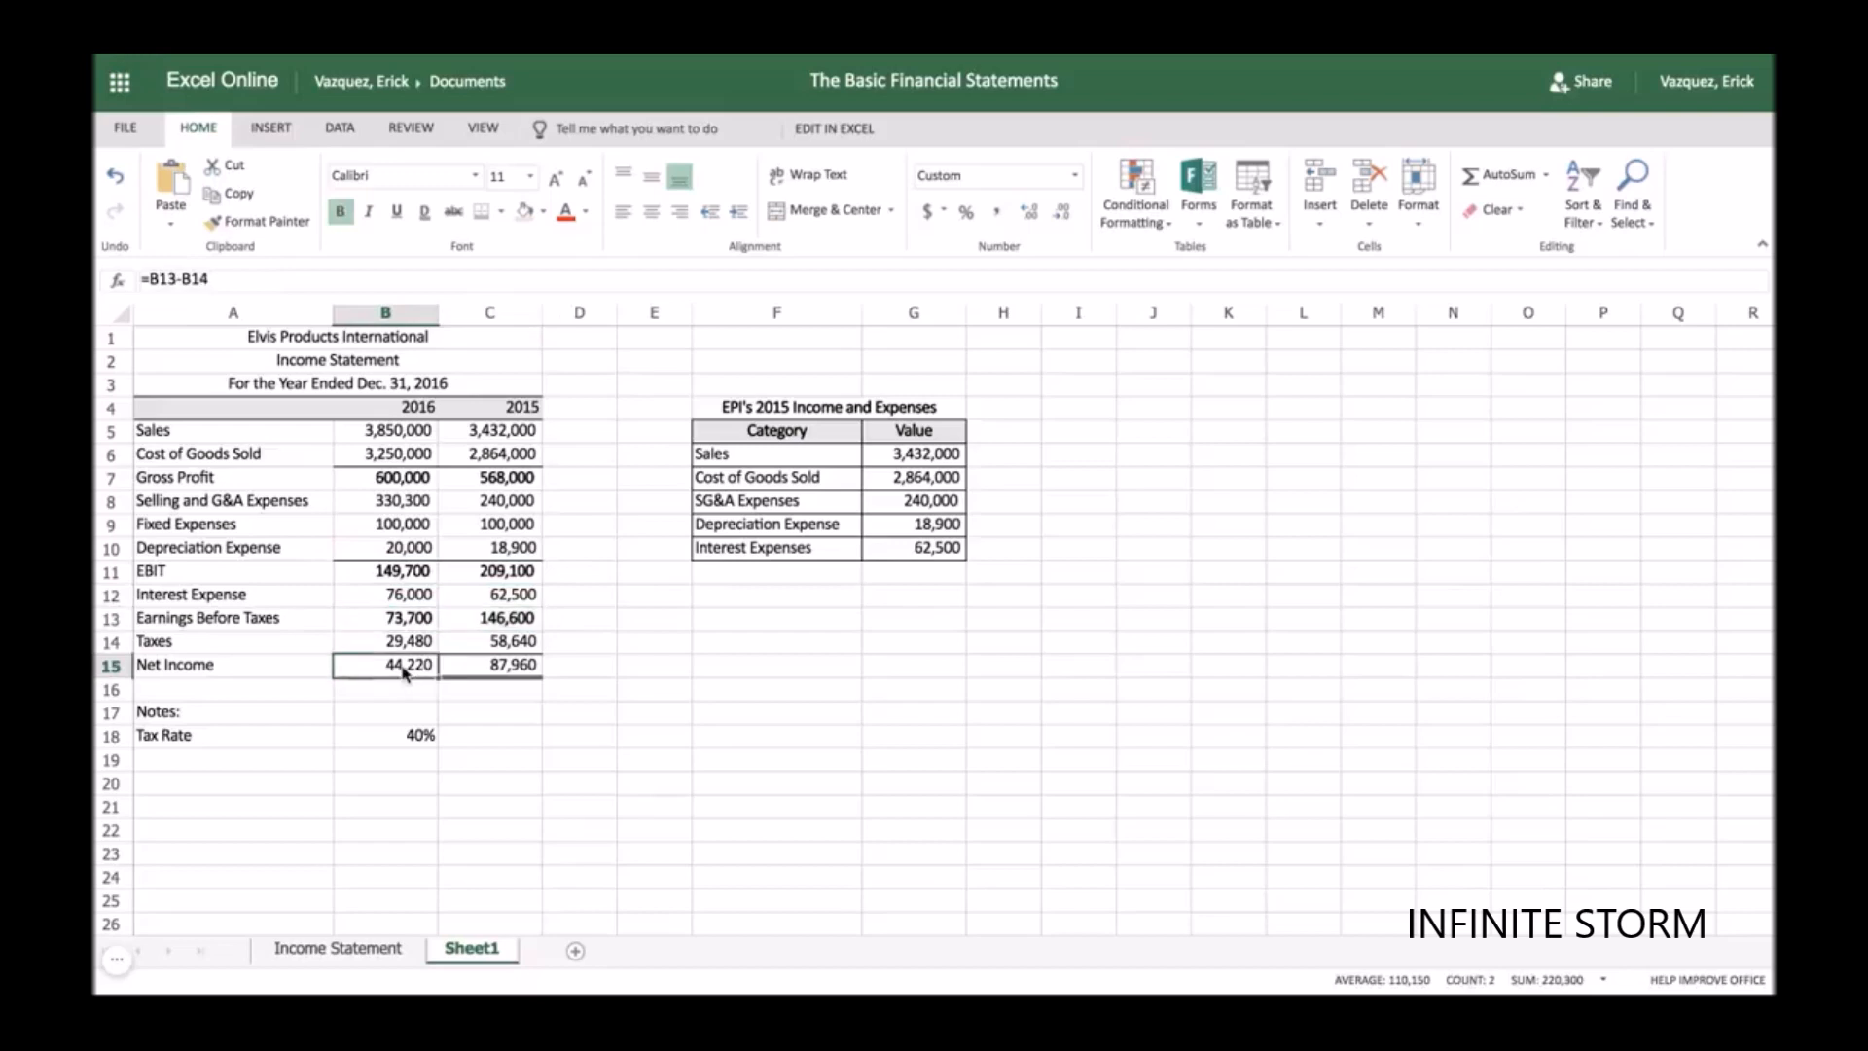
key("shift+Right")
key("ctrl+b")
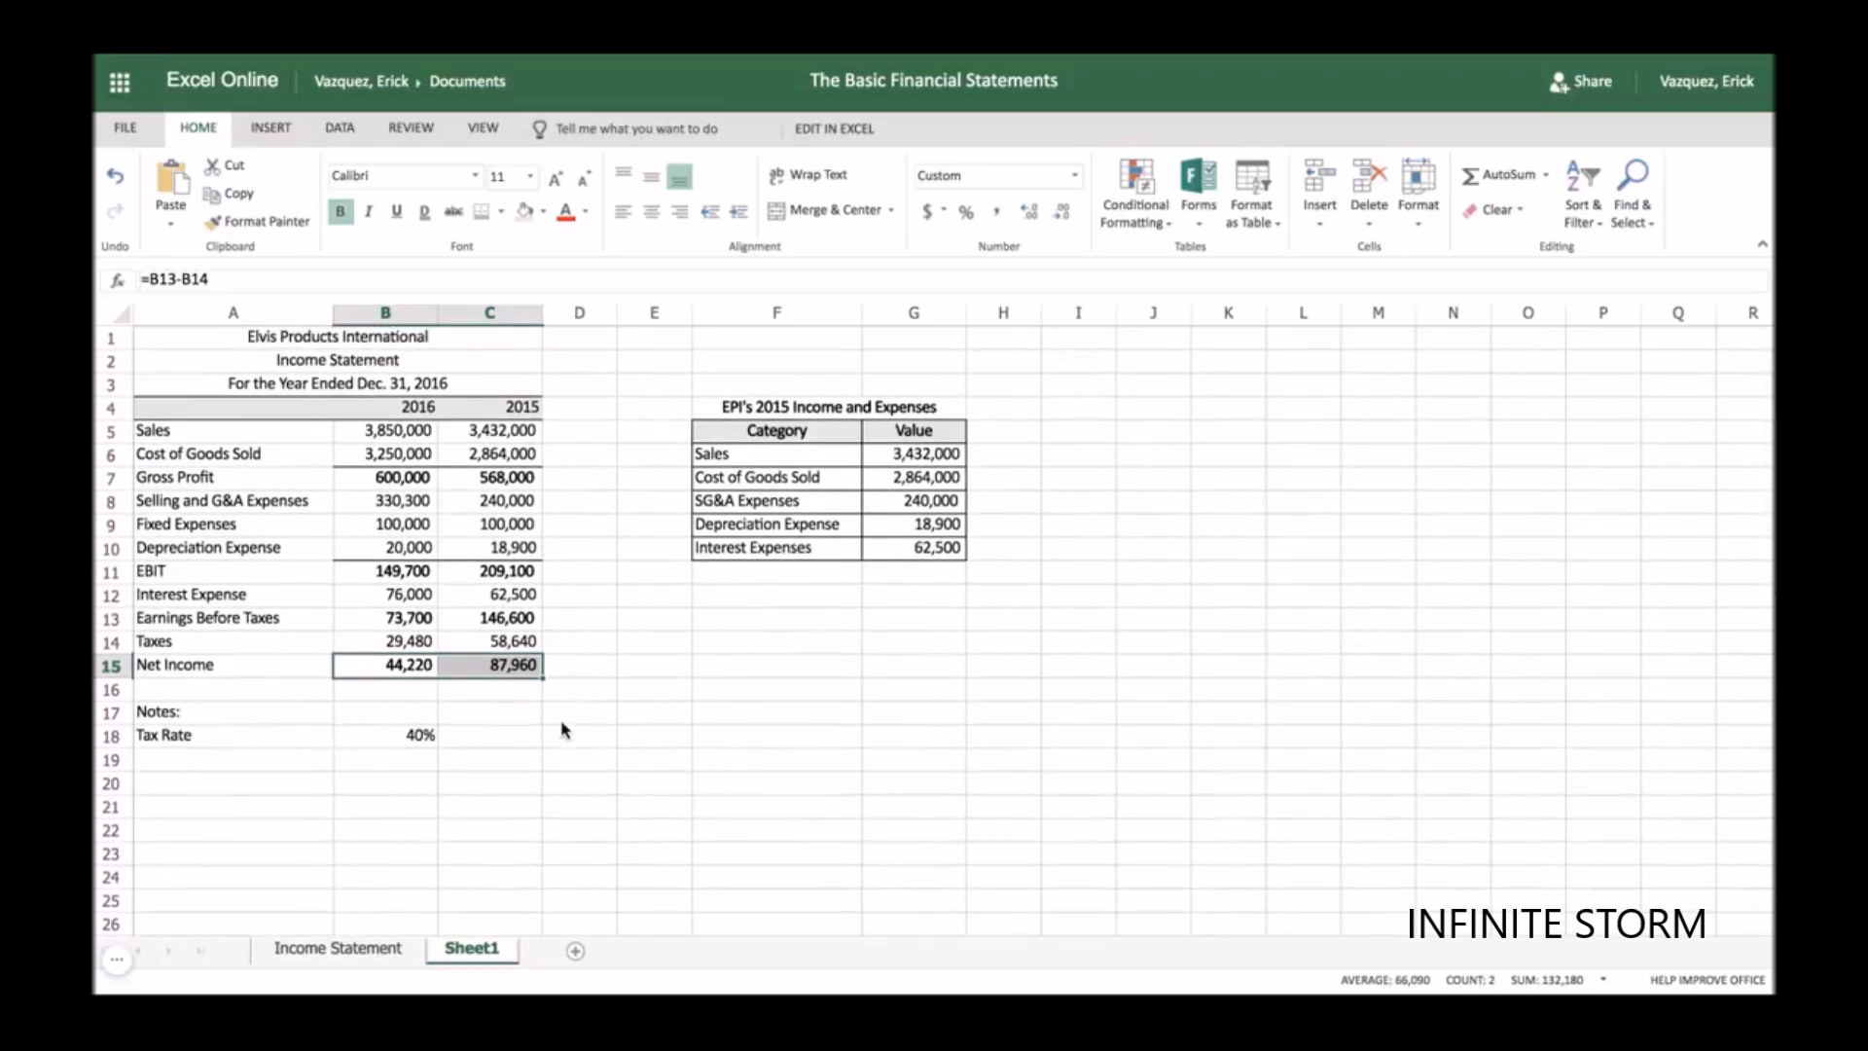
- Compare the formatting with the finished Income Statement sheet and return to Sheet1
left_click(360, 950)
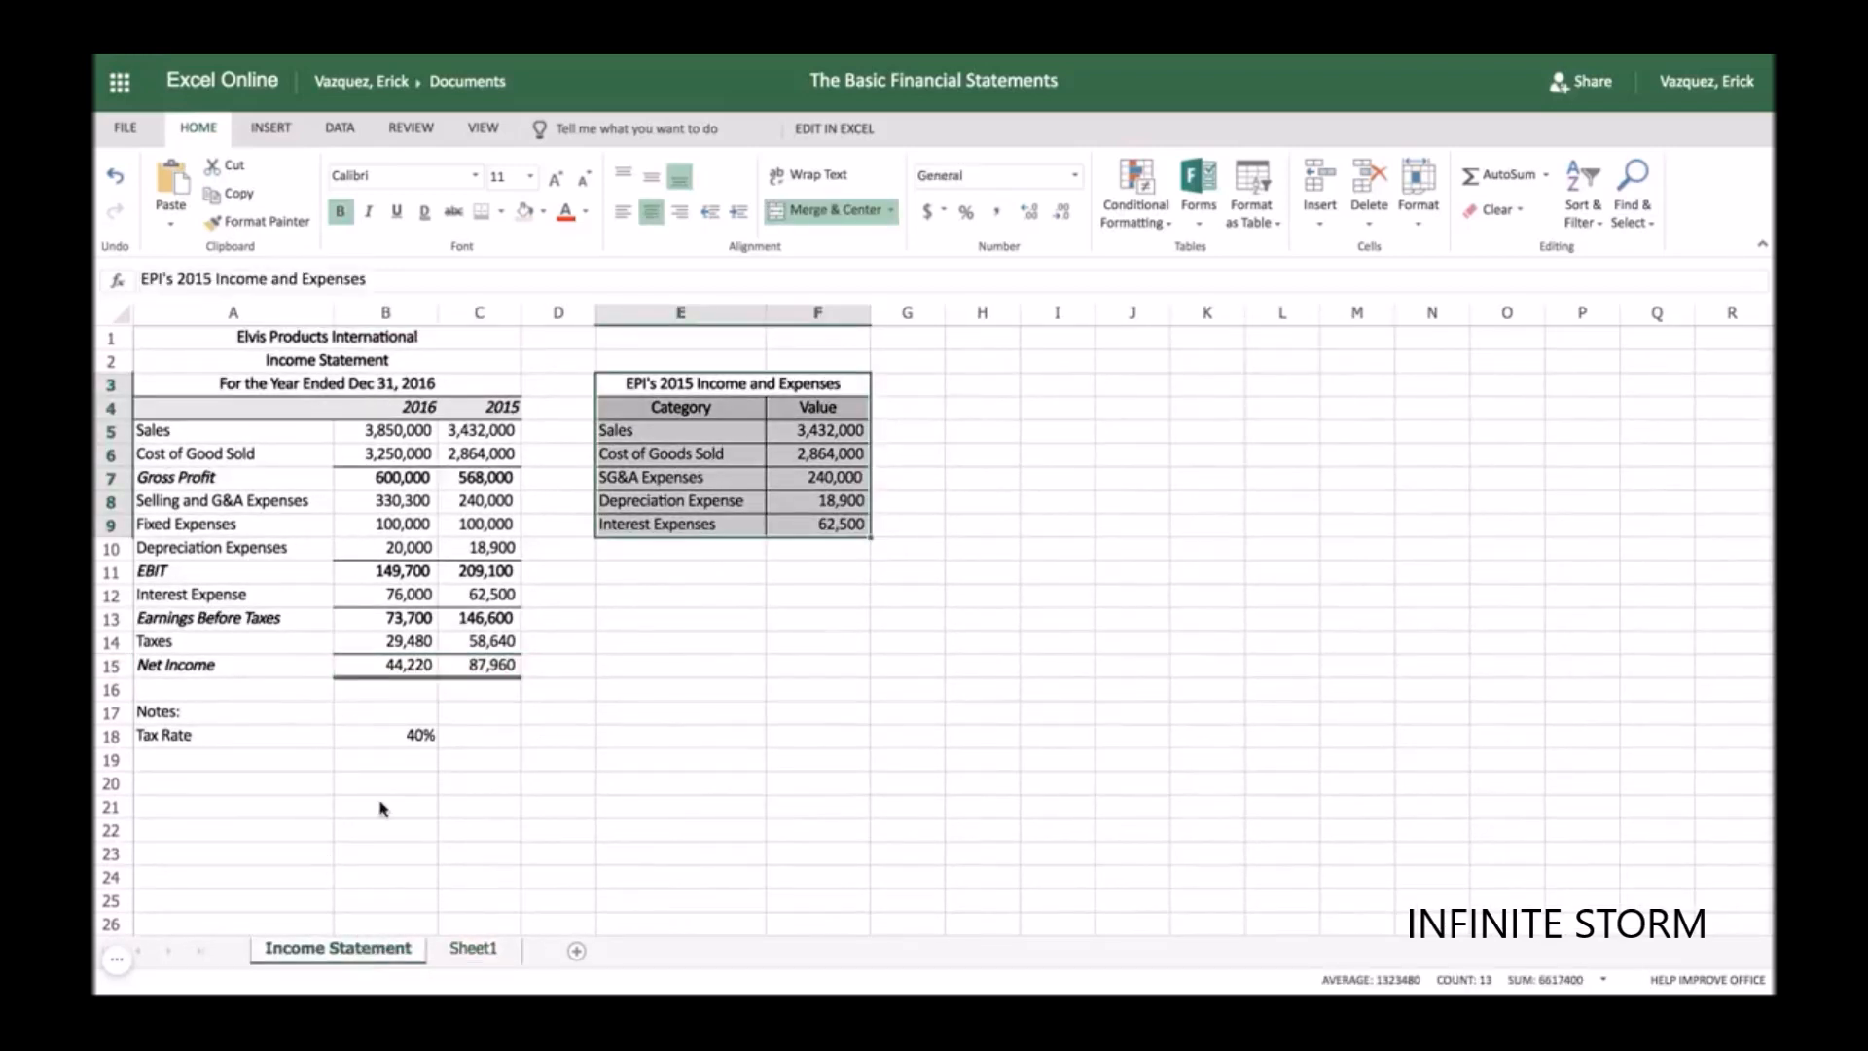
left_click(471, 949)
left_click(519, 830)
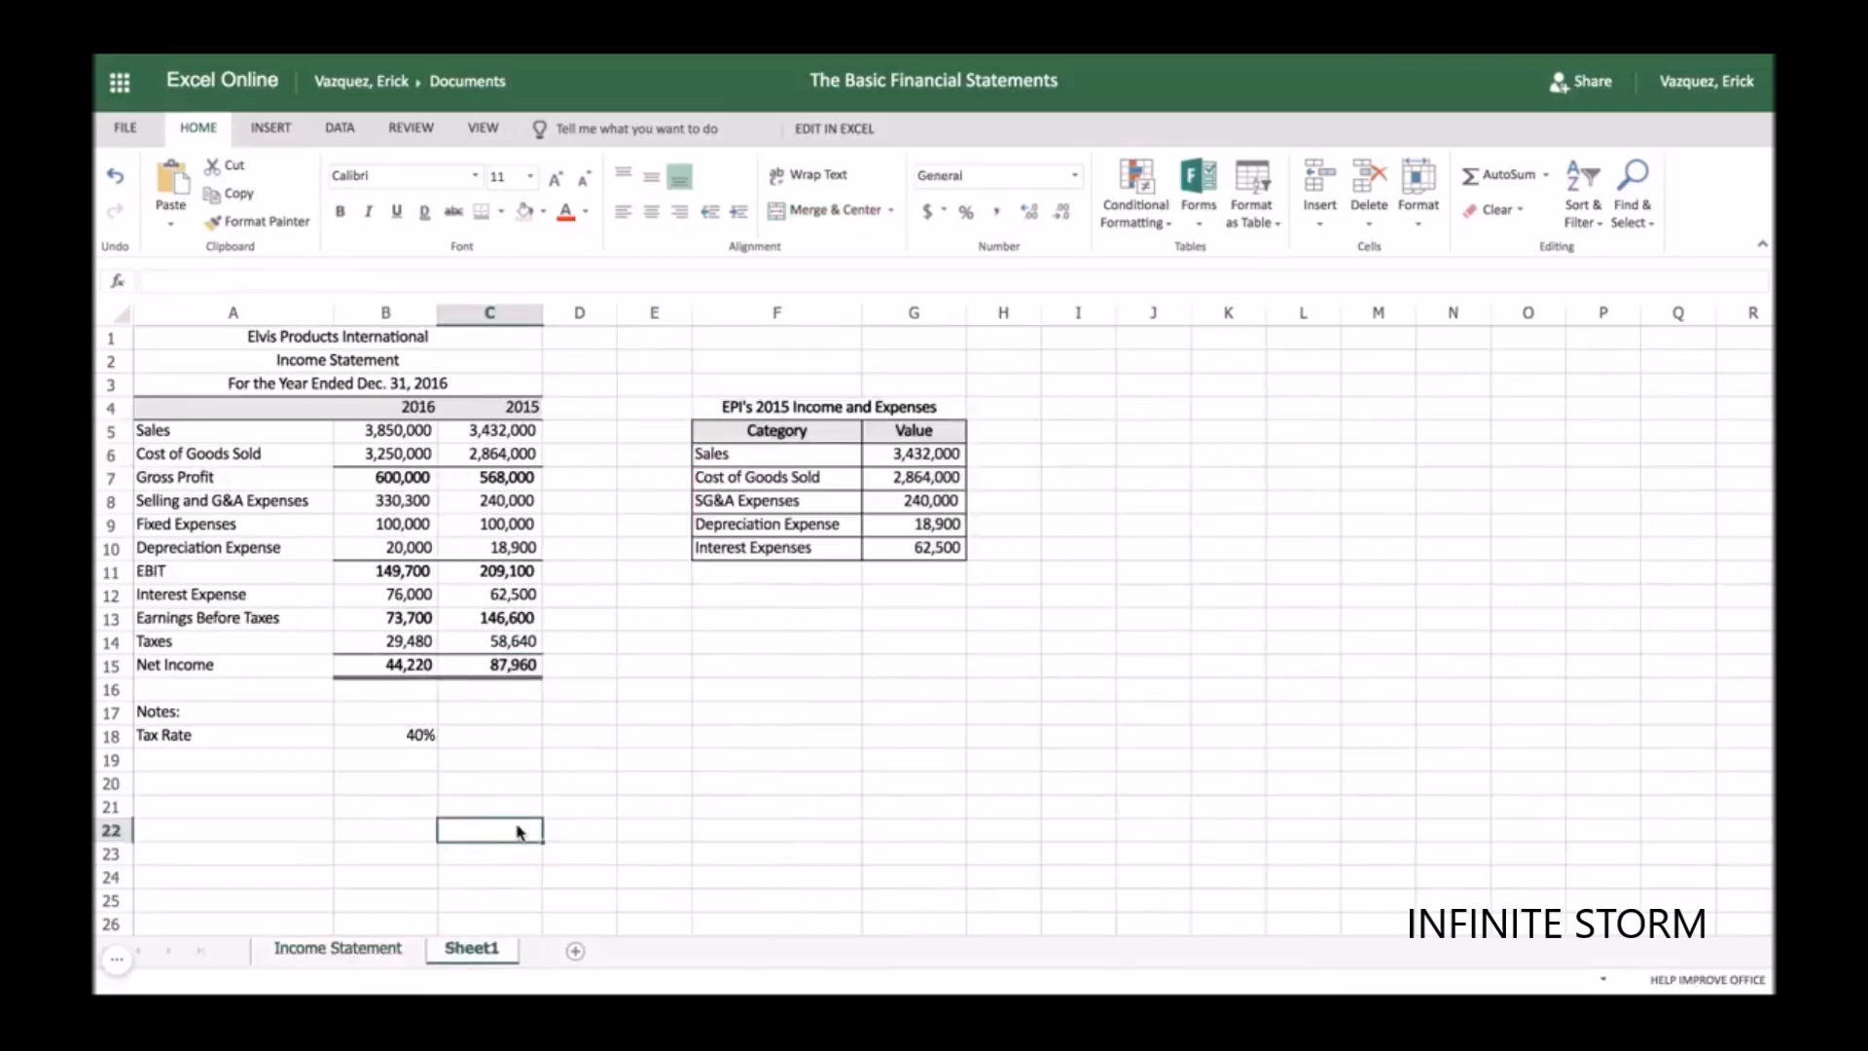